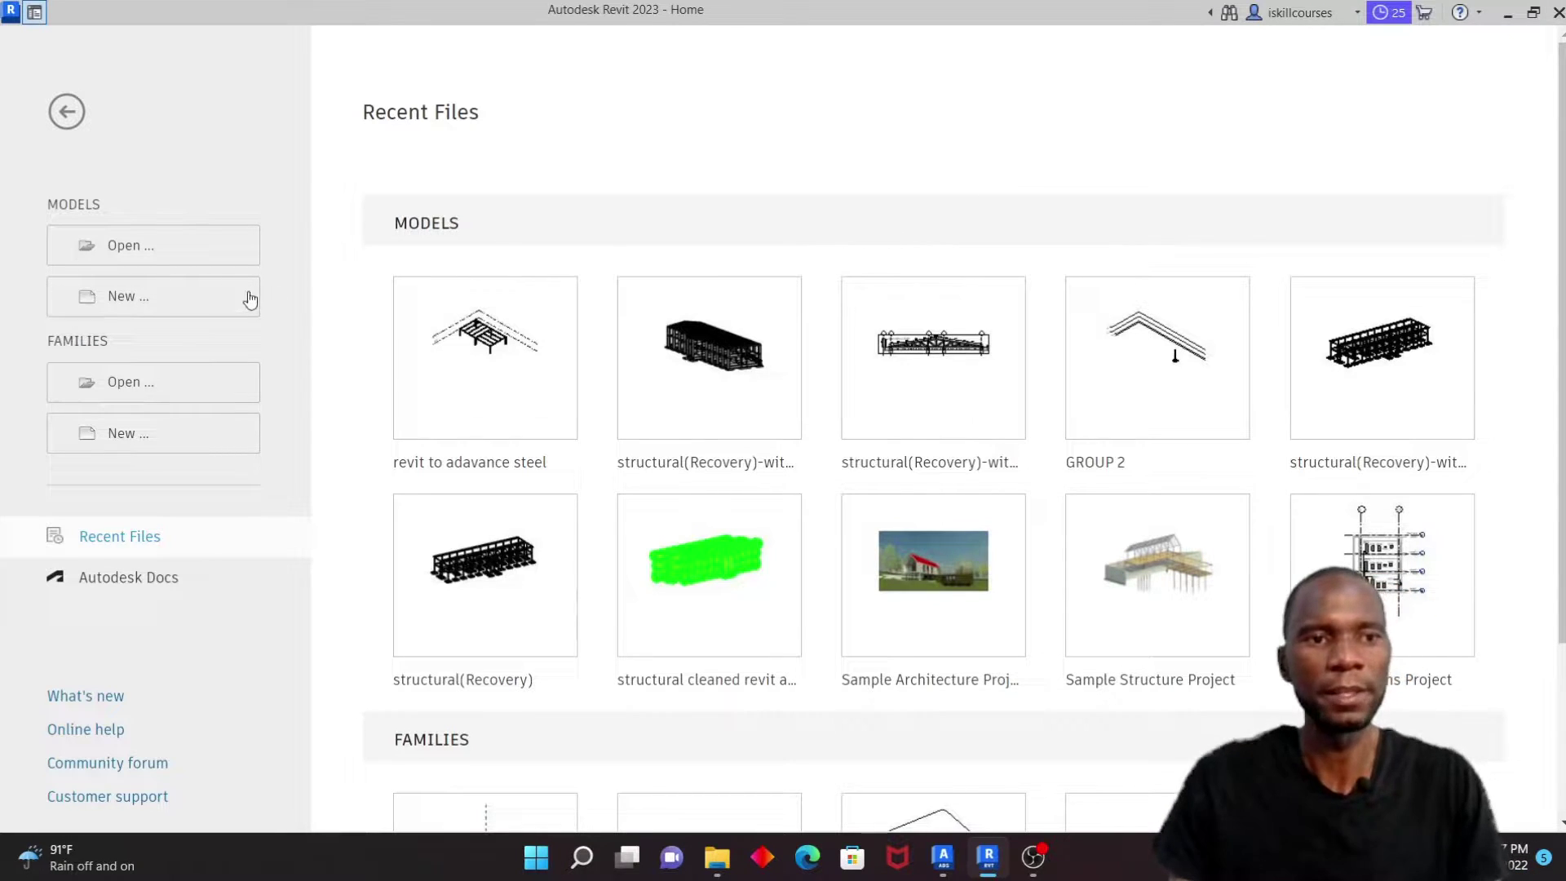
Step: Create a new project from the Metric-Structural Template
left_click(157, 302)
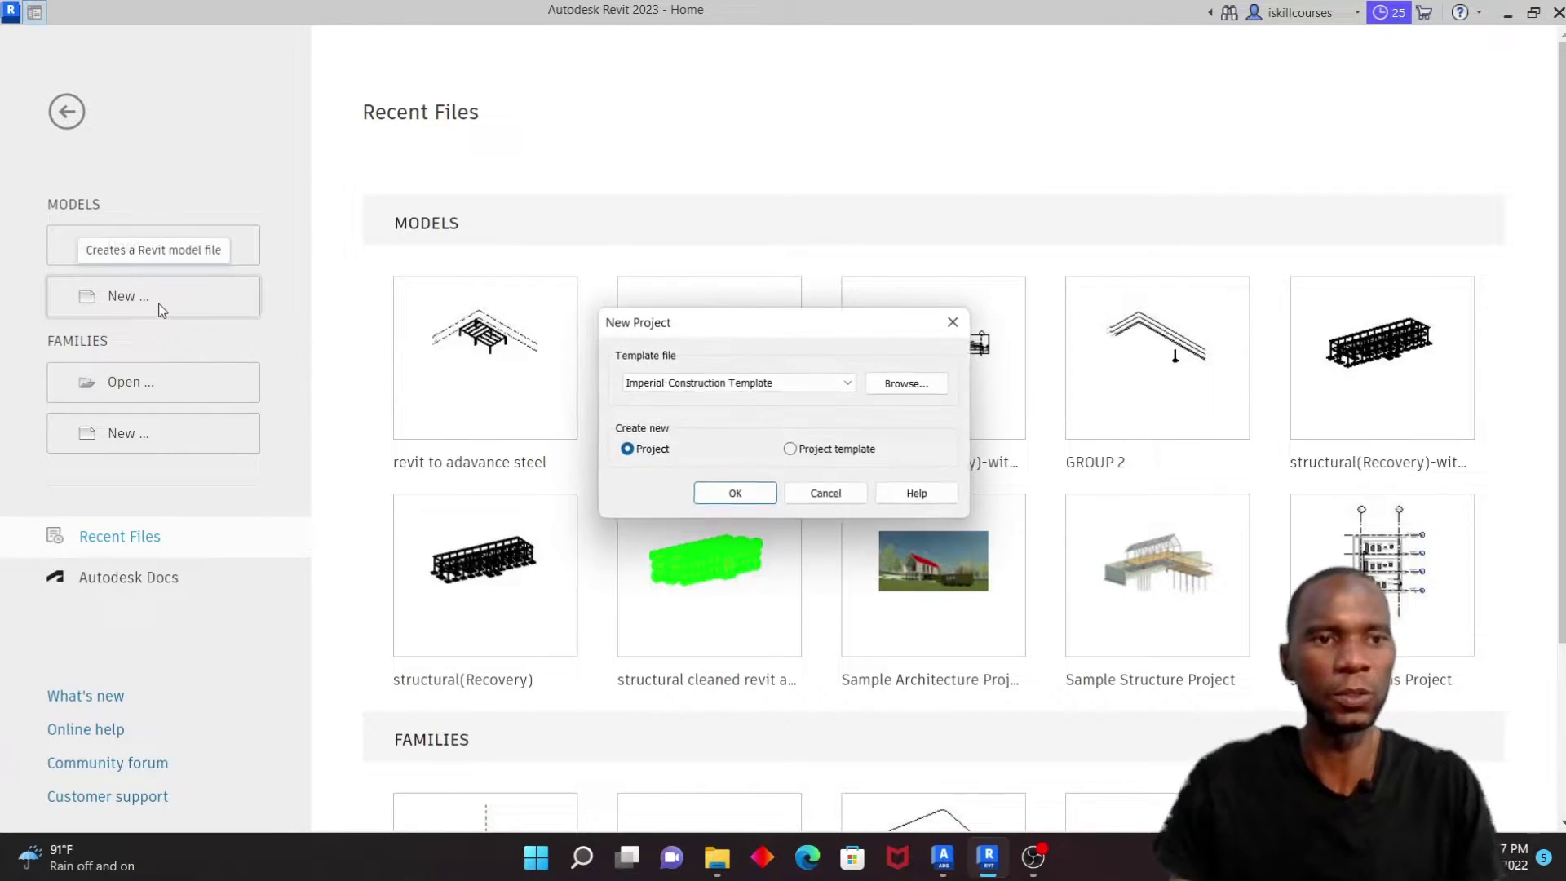
left_click(848, 383)
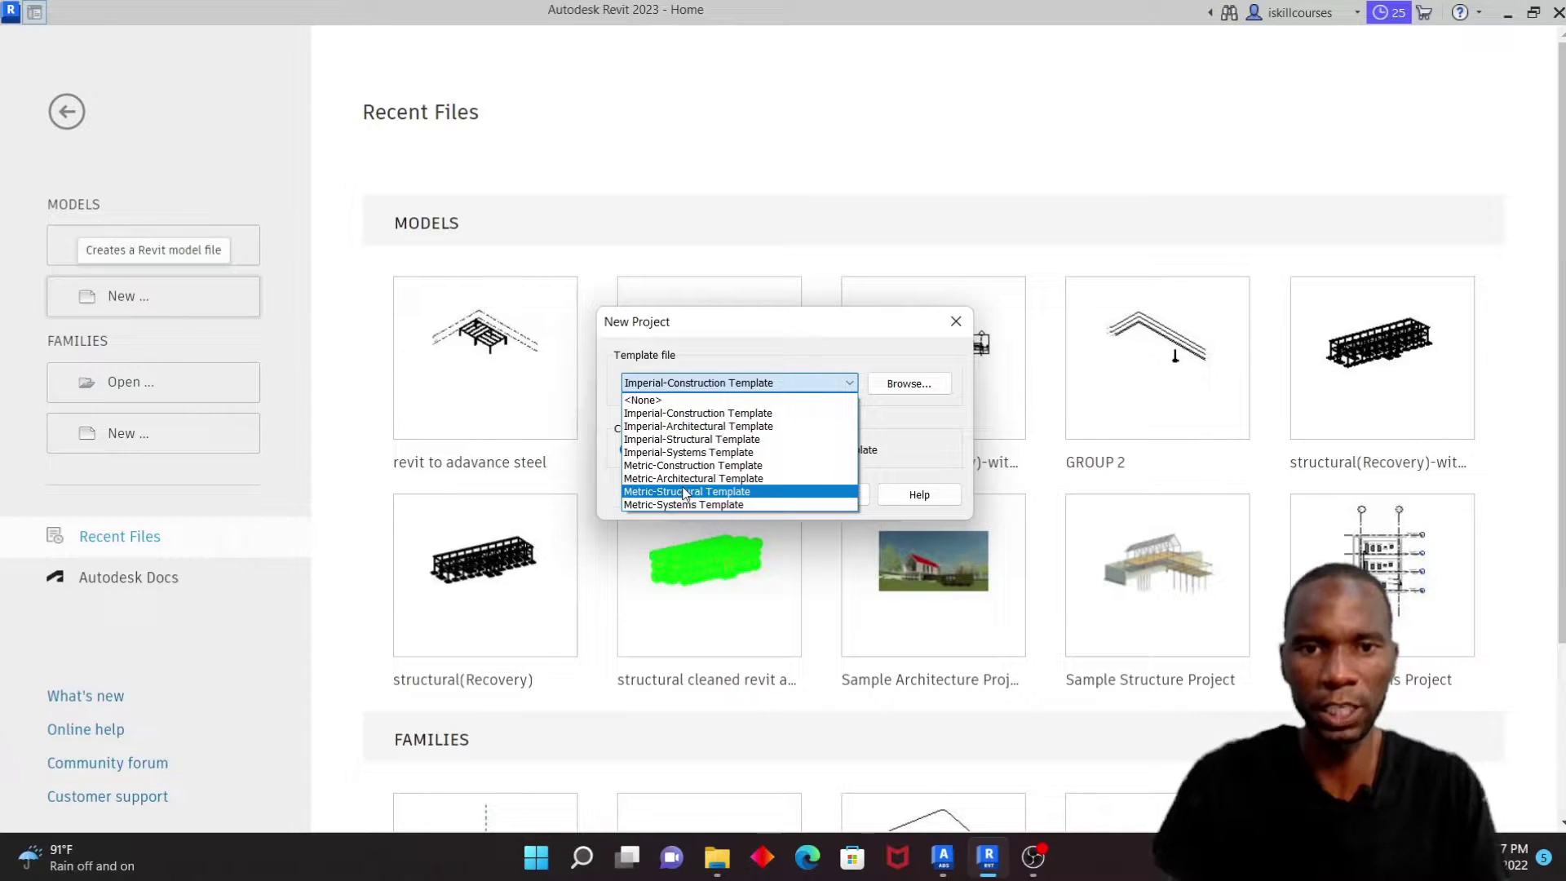
left_click(698, 492)
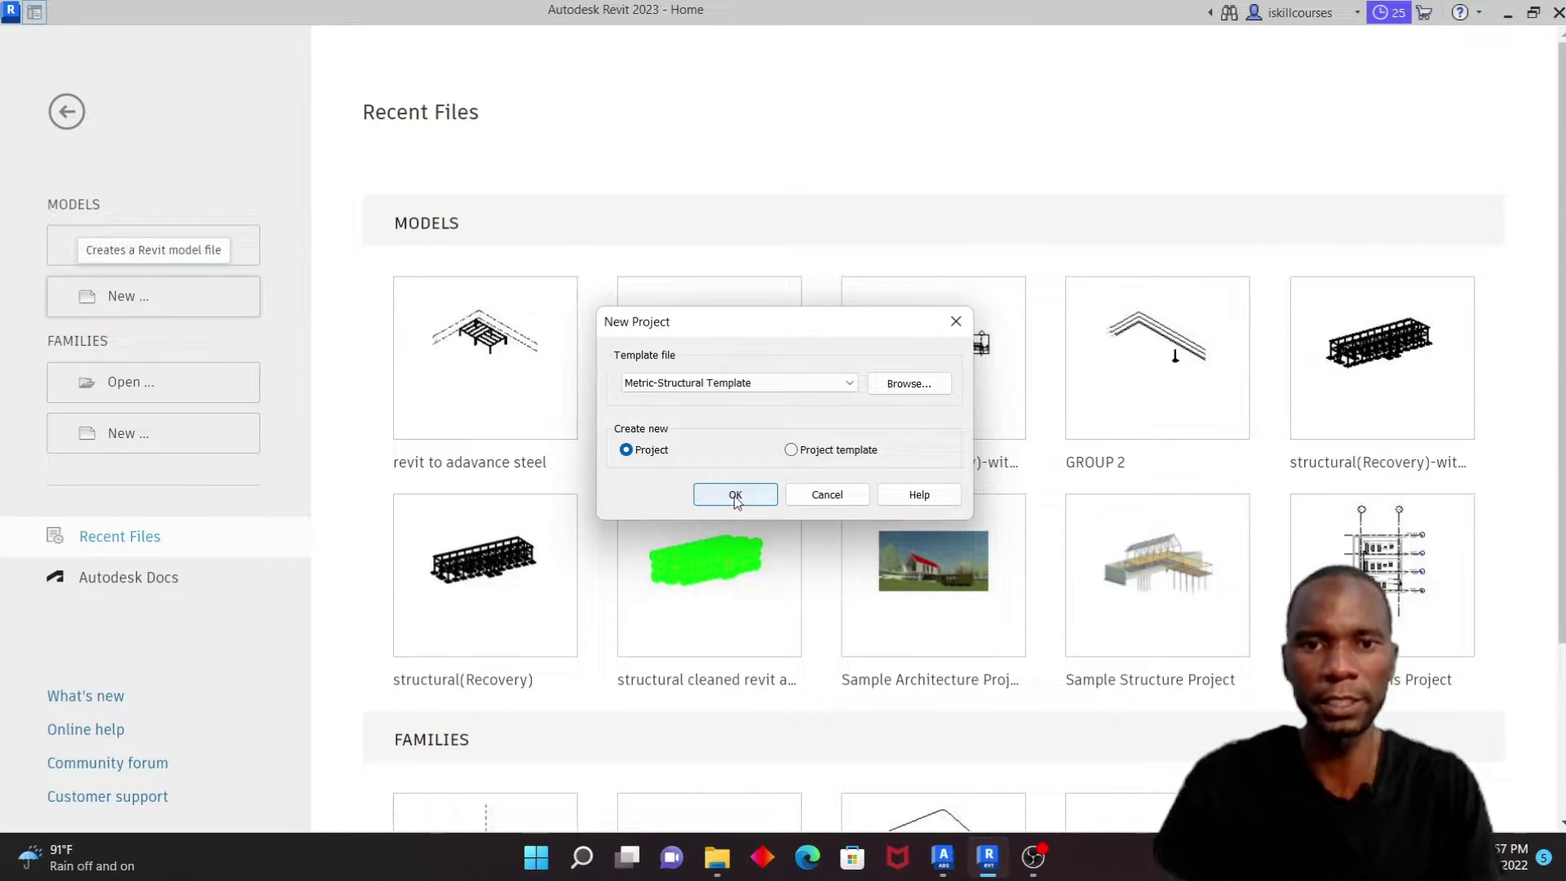
left_click(734, 494)
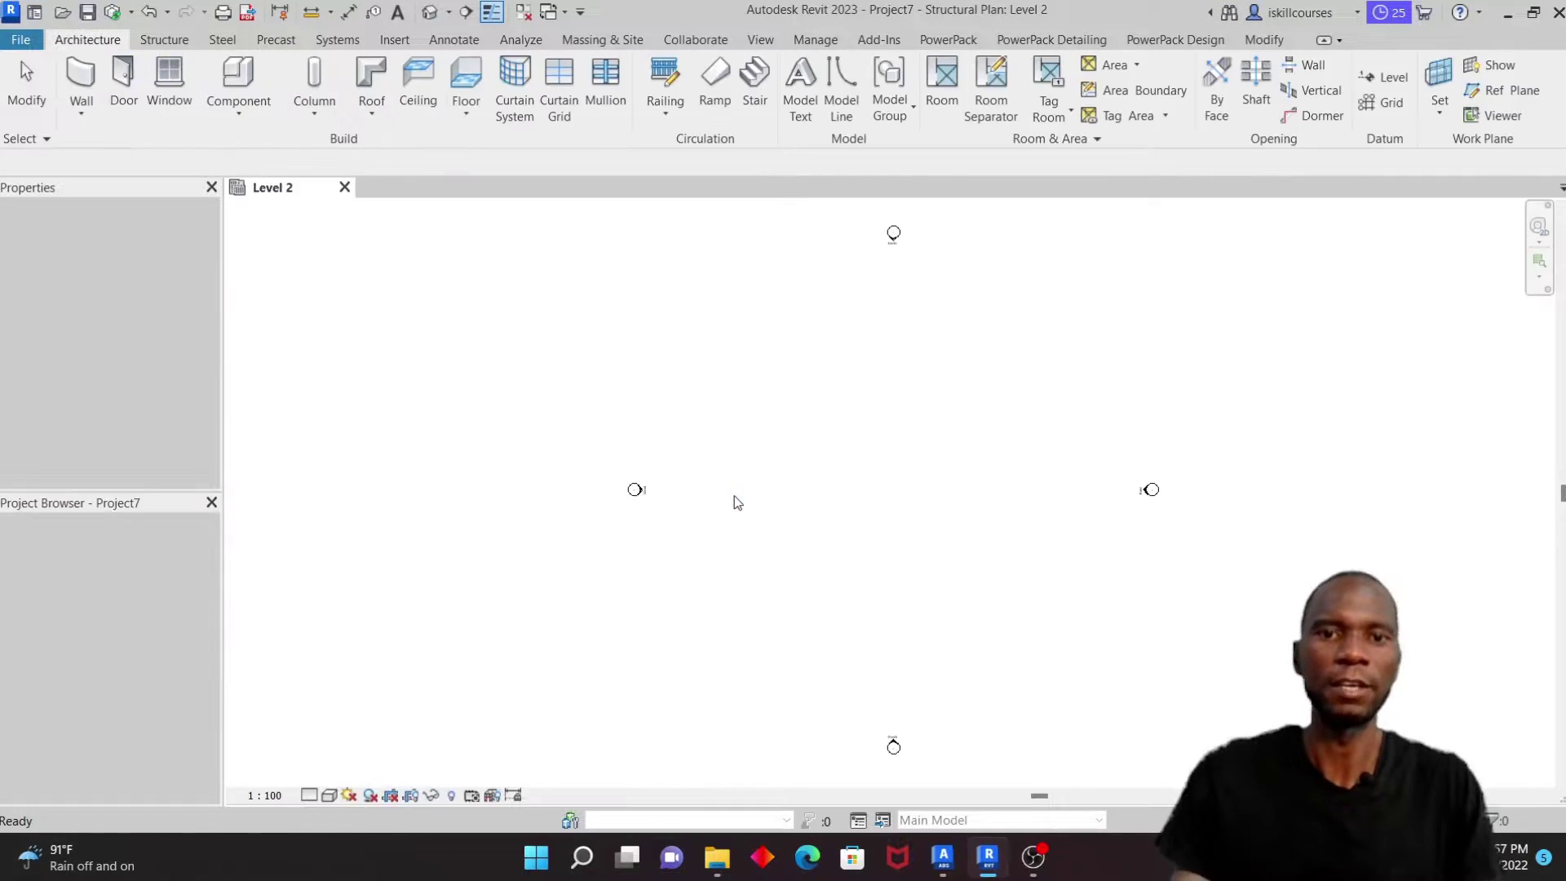
Step: Open the South elevation, then the Level 1 structural plan, from the Project Browser
scroll(106, 636, "down", 1)
double_click(98, 666)
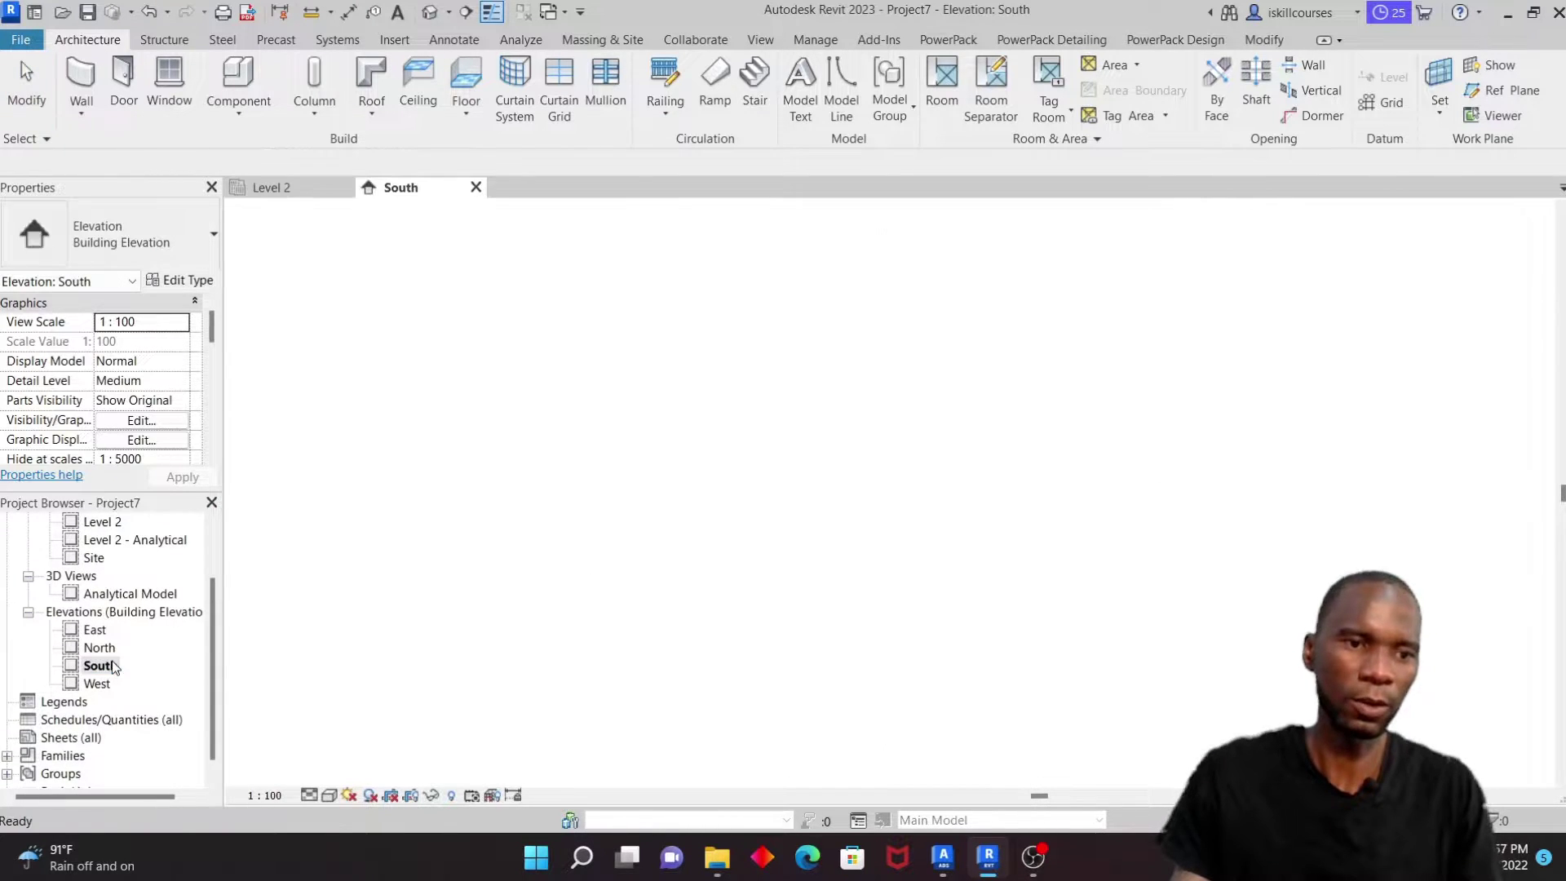
scroll(908, 546, "down", 2)
scroll(1142, 498, "up", 4)
scroll(872, 602, "down", 2)
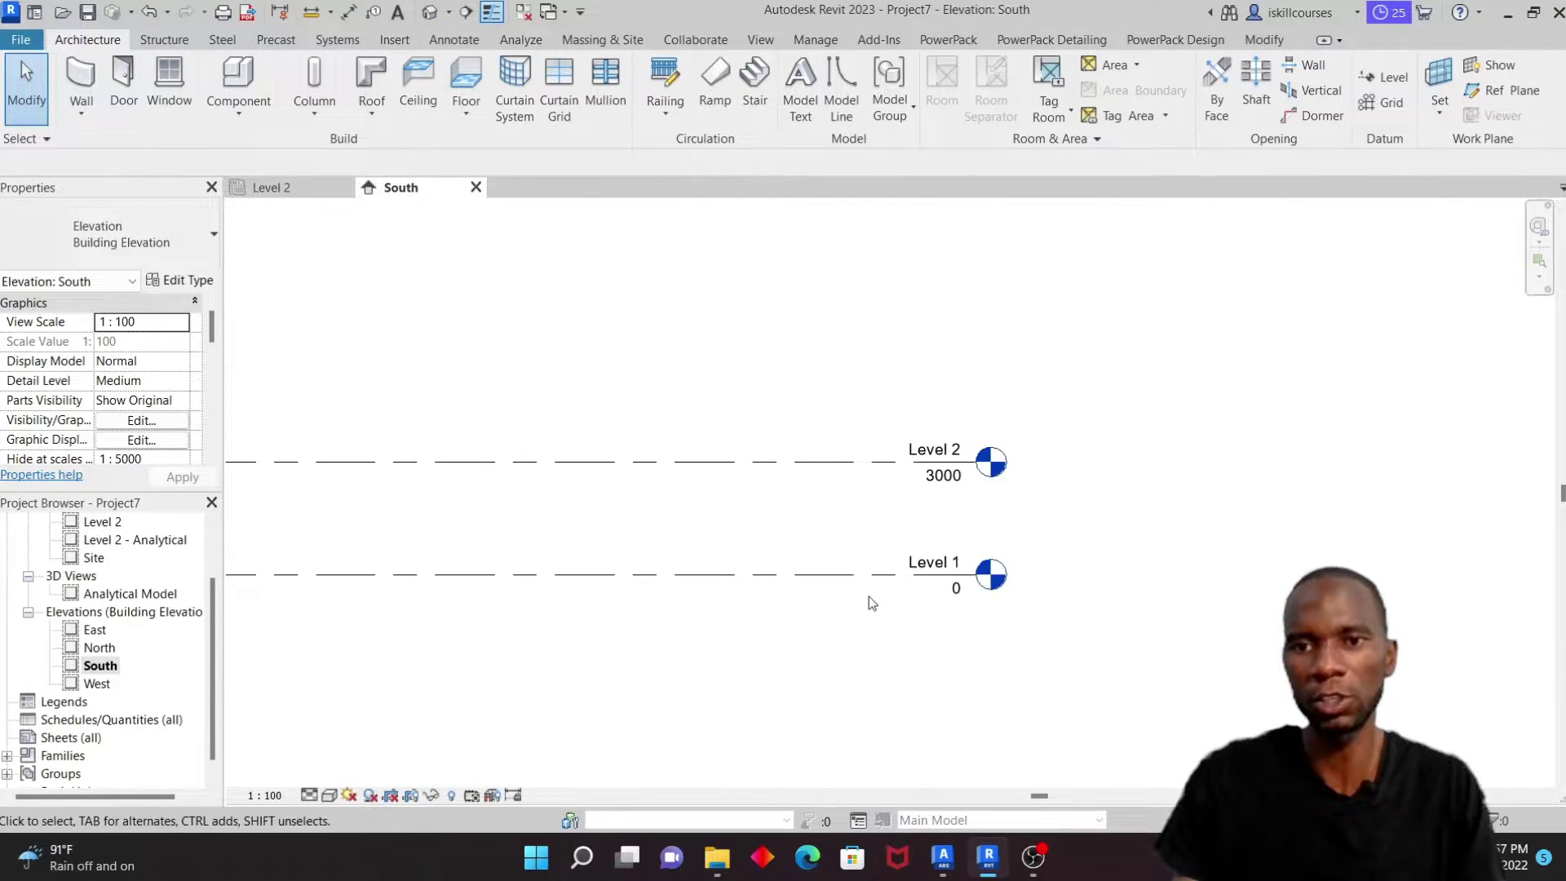
scroll(104, 563, "up", 2)
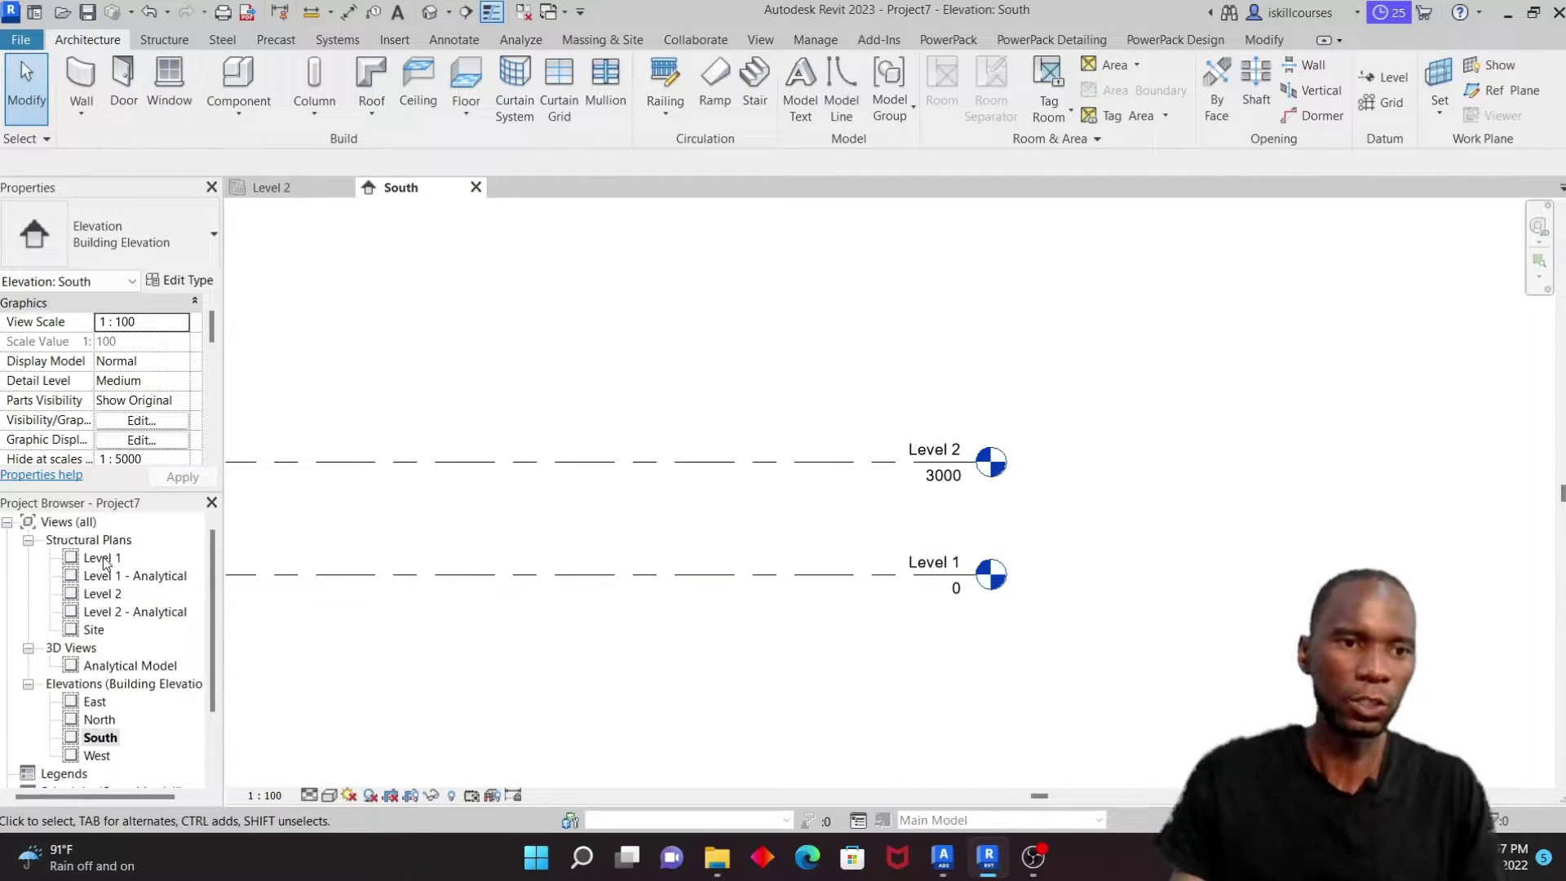
double_click(102, 559)
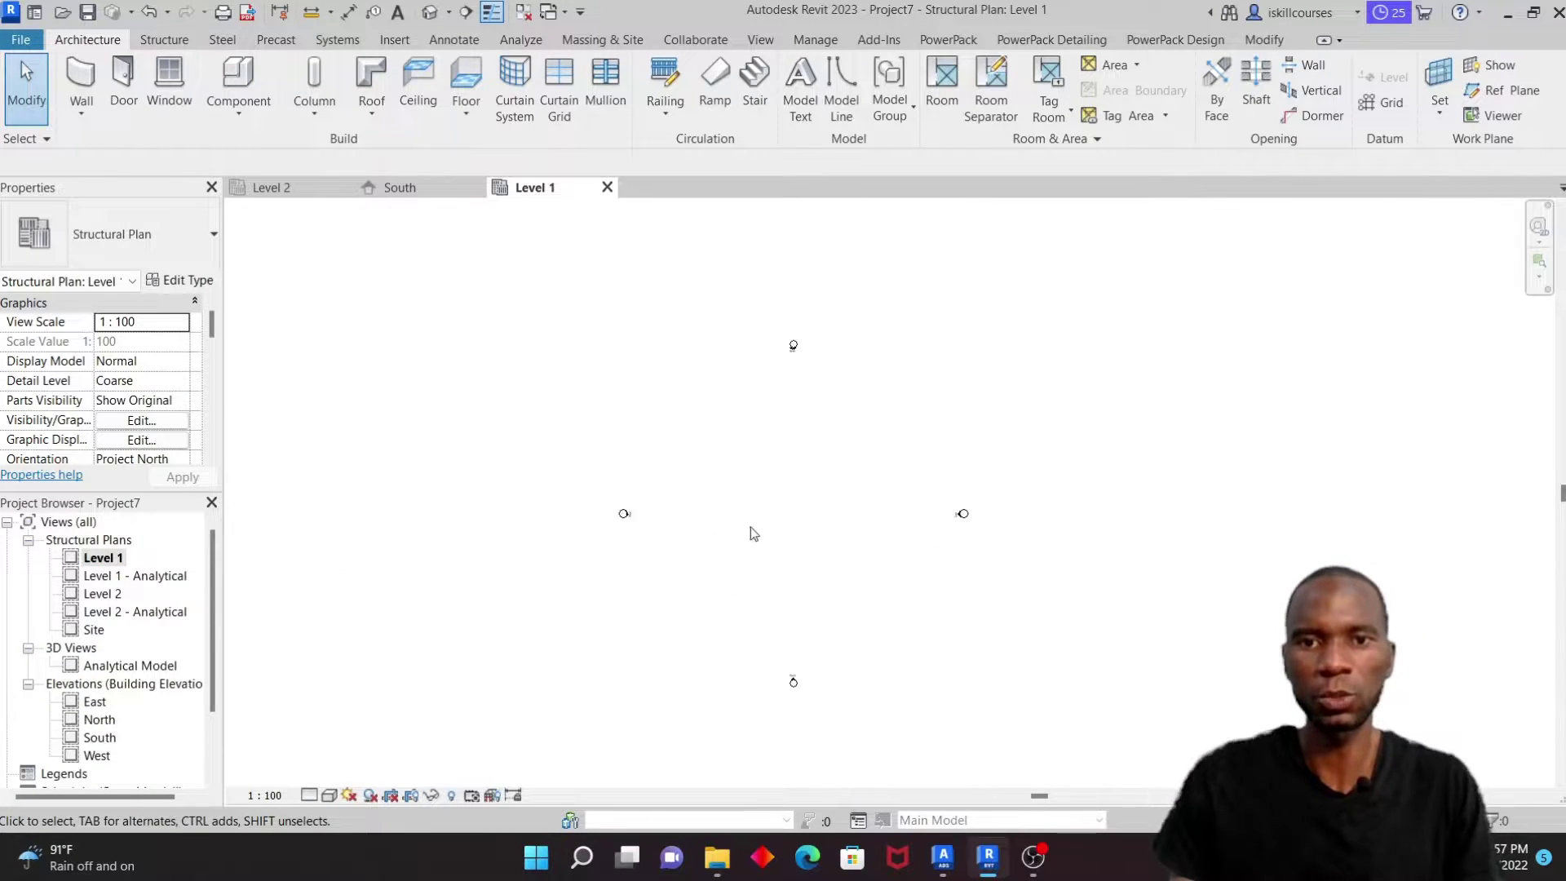
scroll(750, 527, "up", 2)
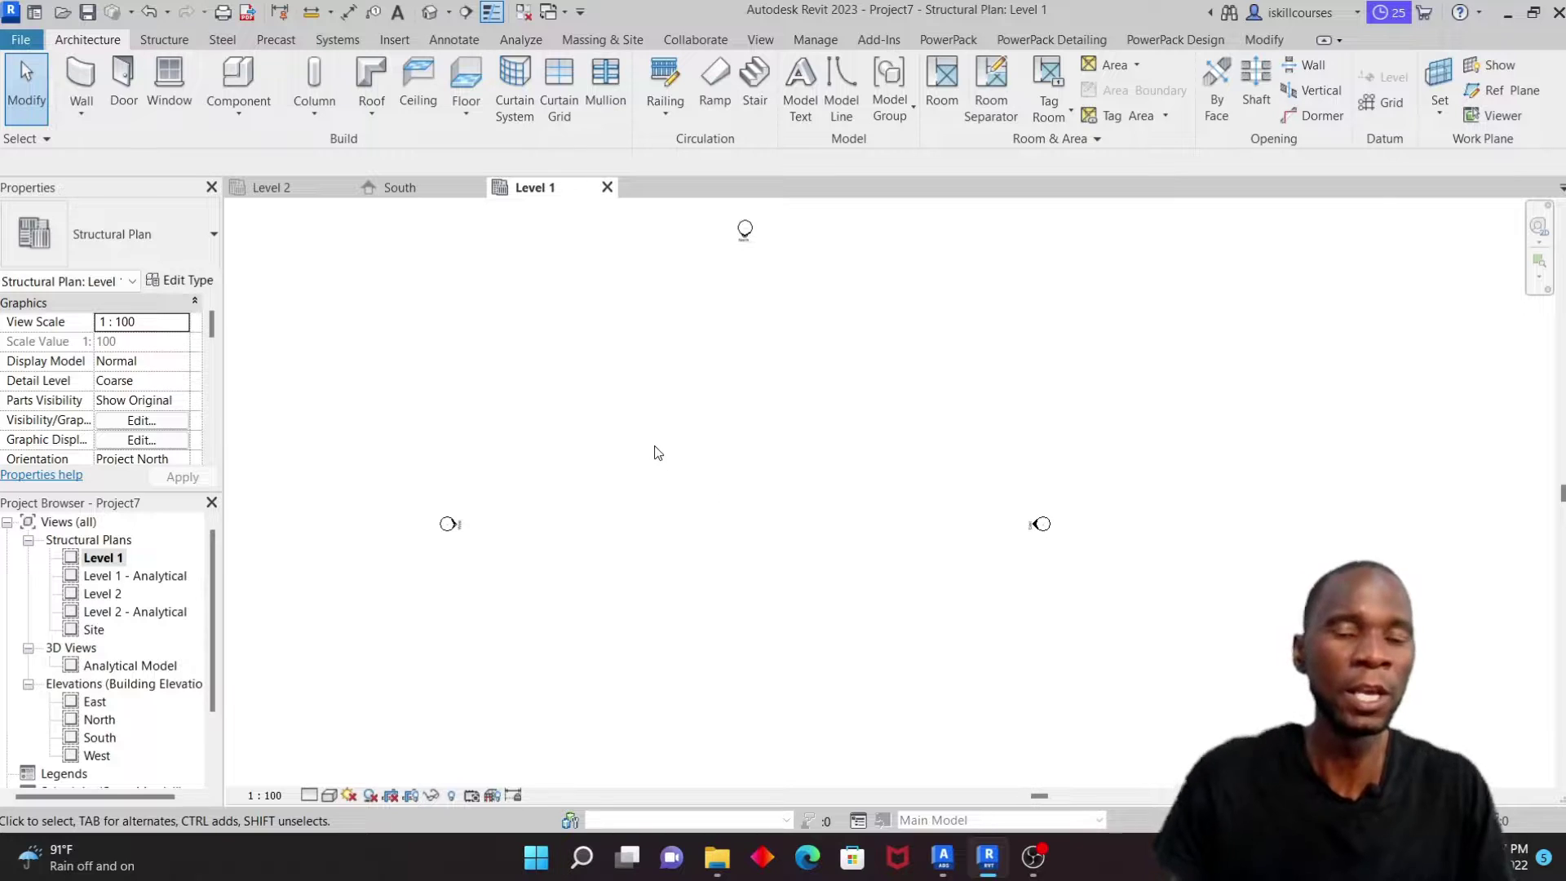
Step: Place six UC305x305x97 structural columns on Level 1 in two rows of three
left_click(163, 39)
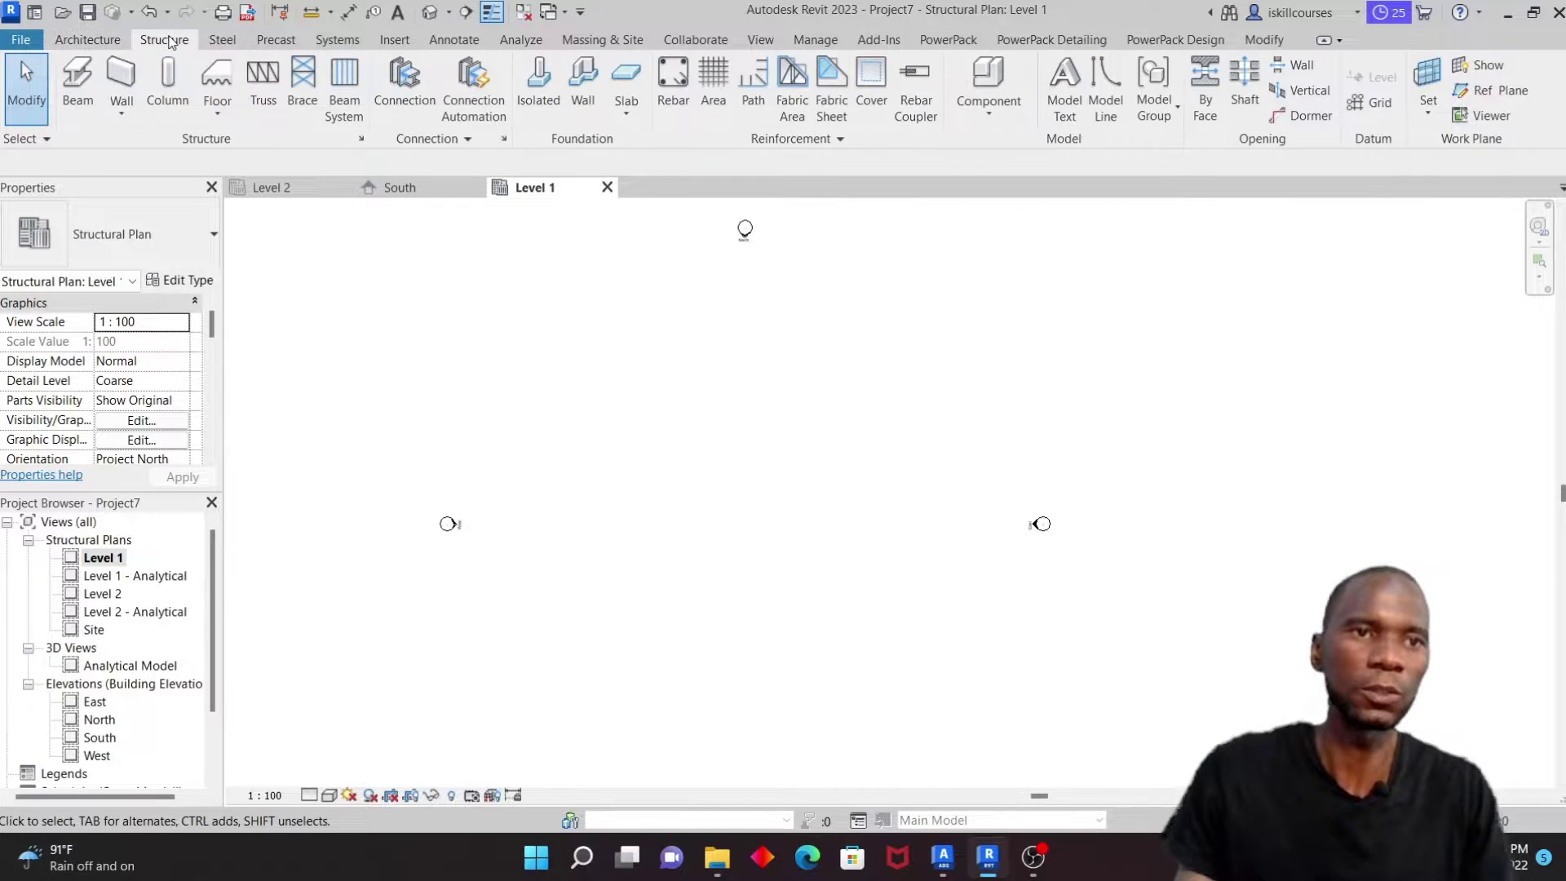
left_click(167, 81)
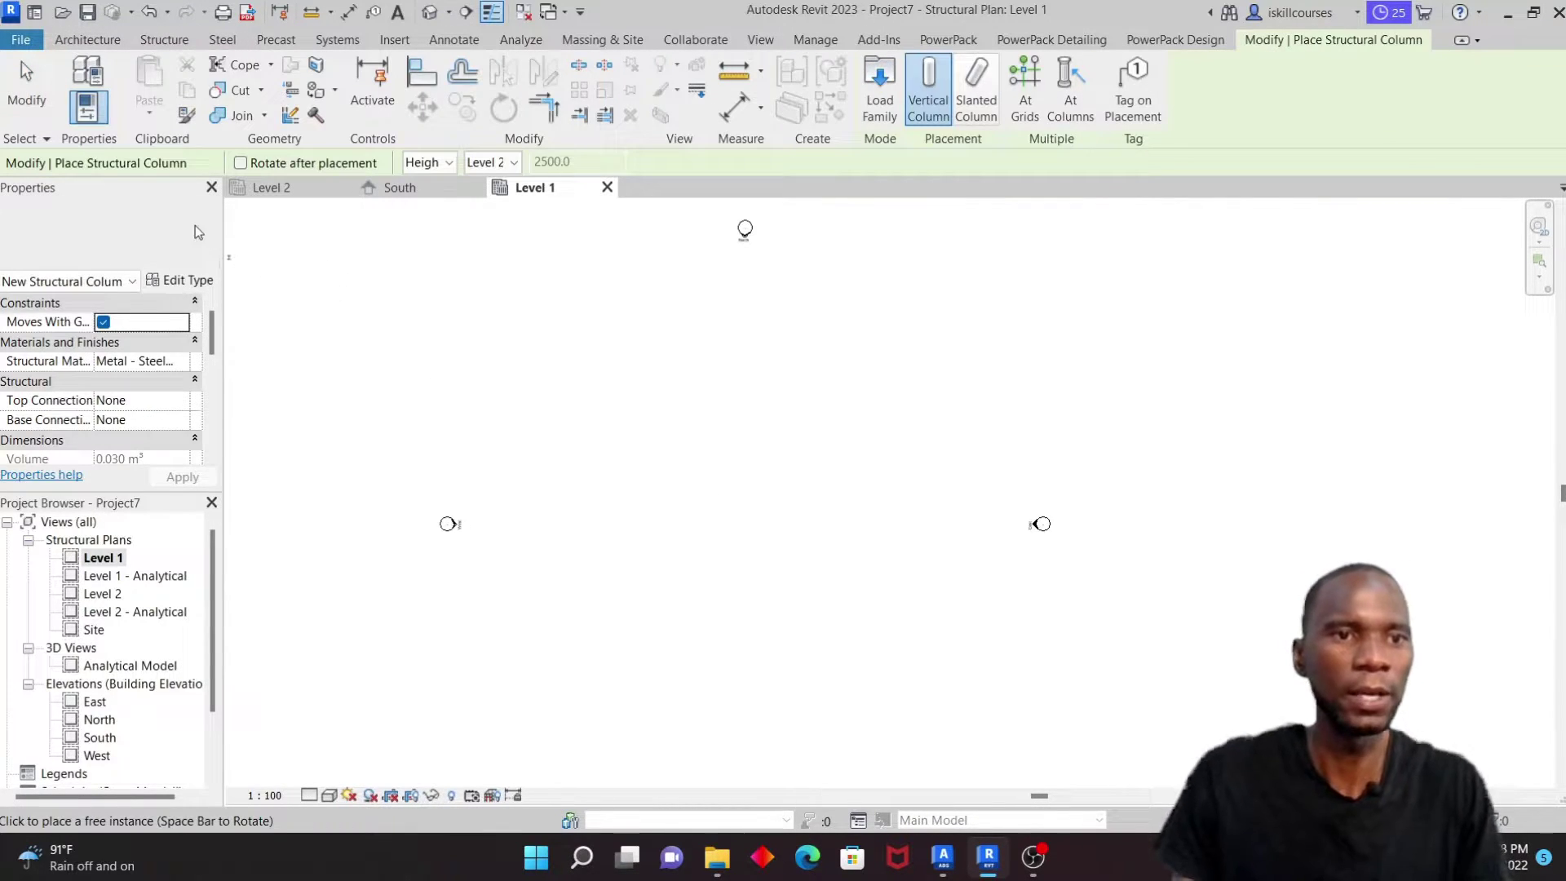
left_click(645, 457)
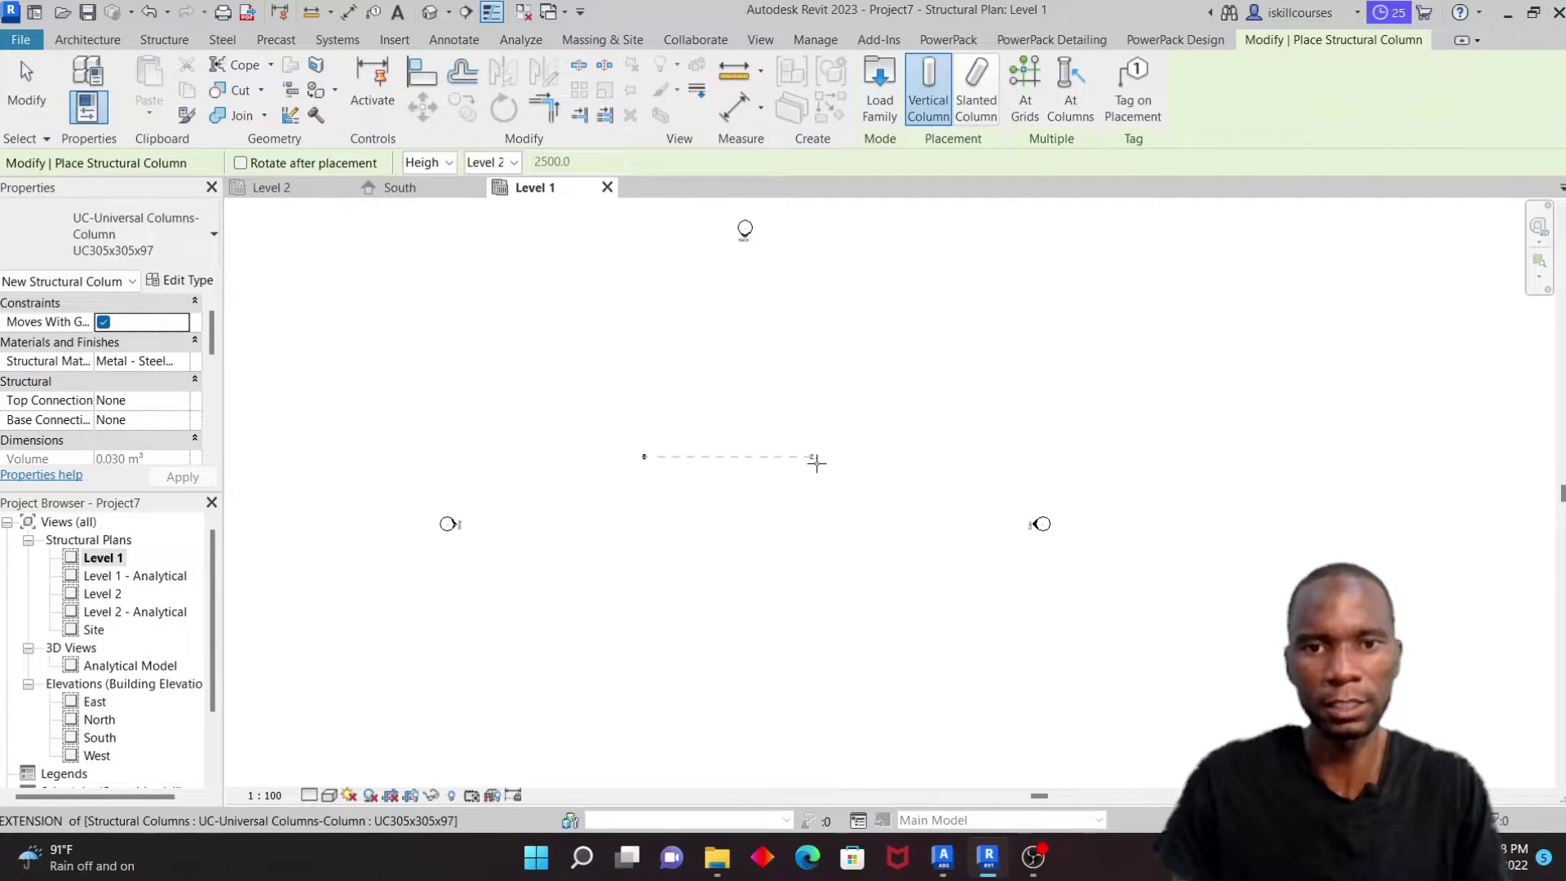
left_click(730, 456)
left_click(836, 456)
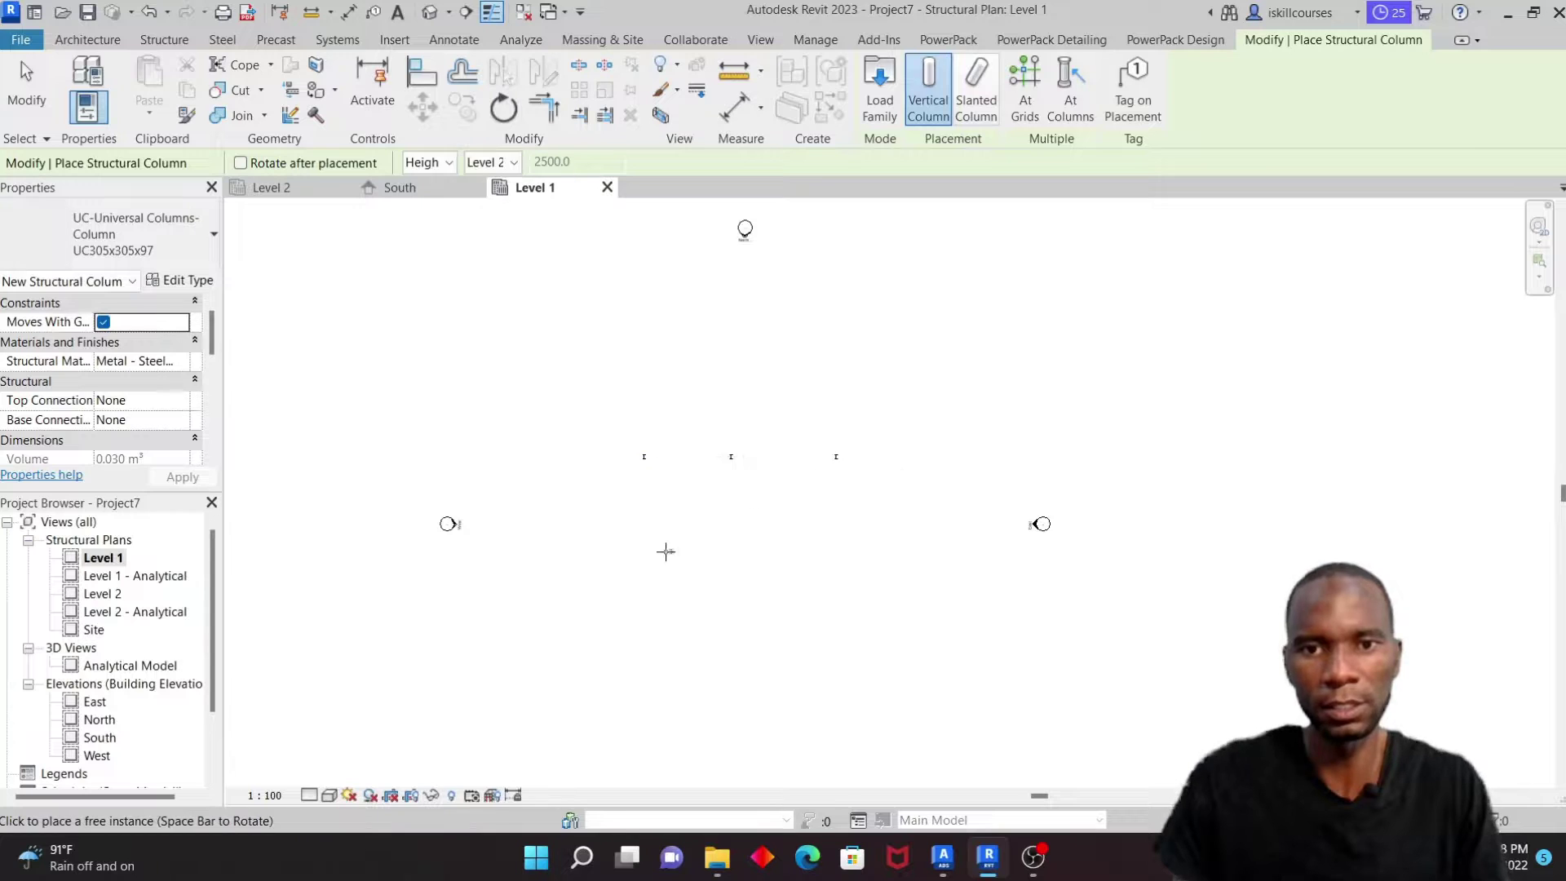
left_click(645, 526)
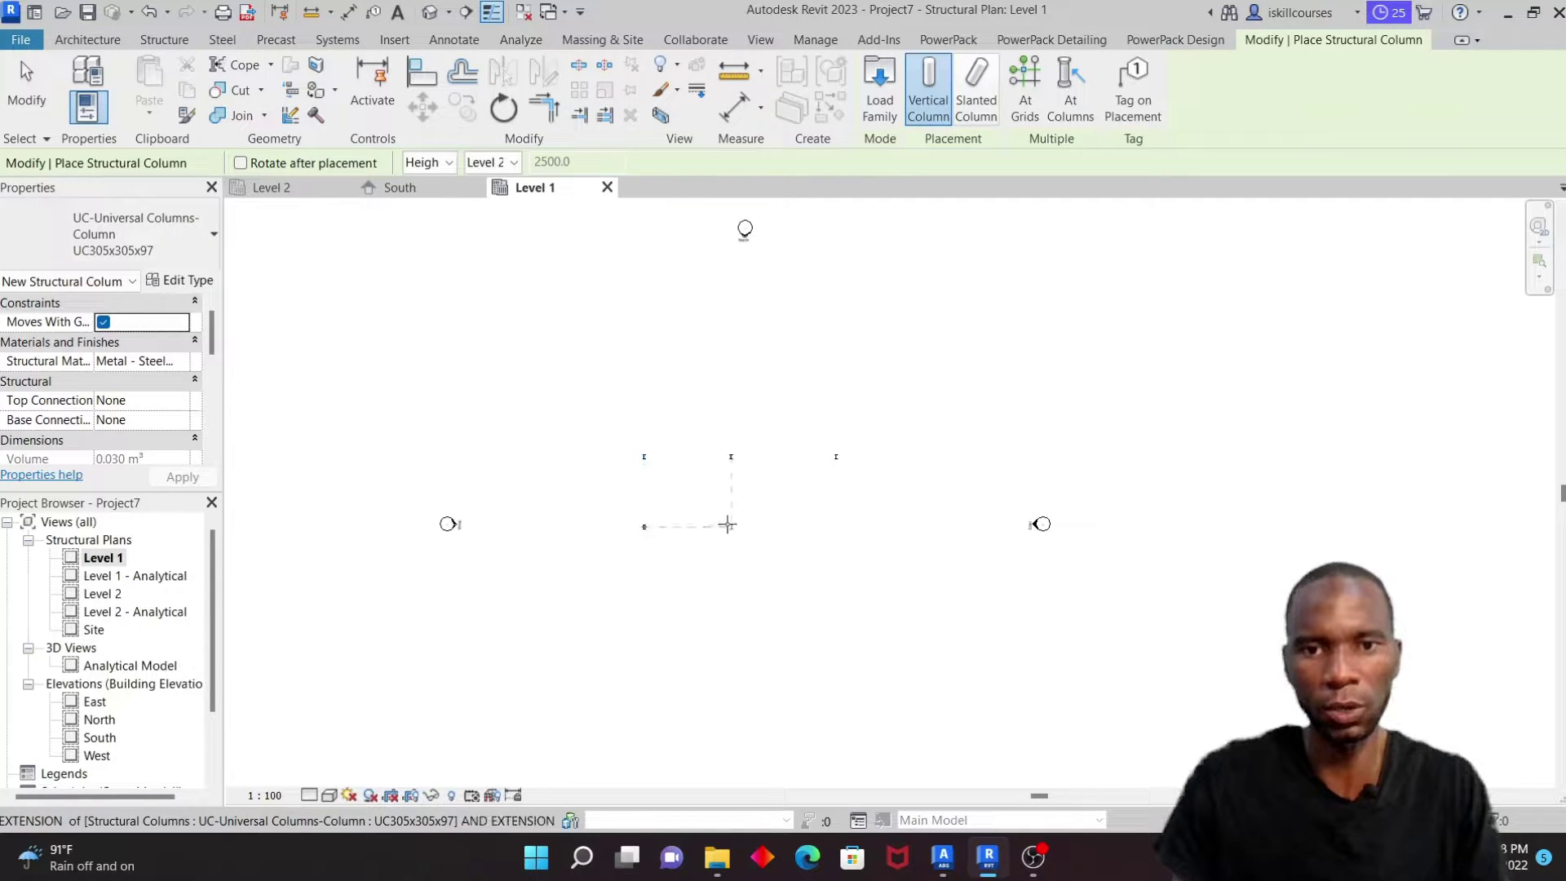
left_click(731, 526)
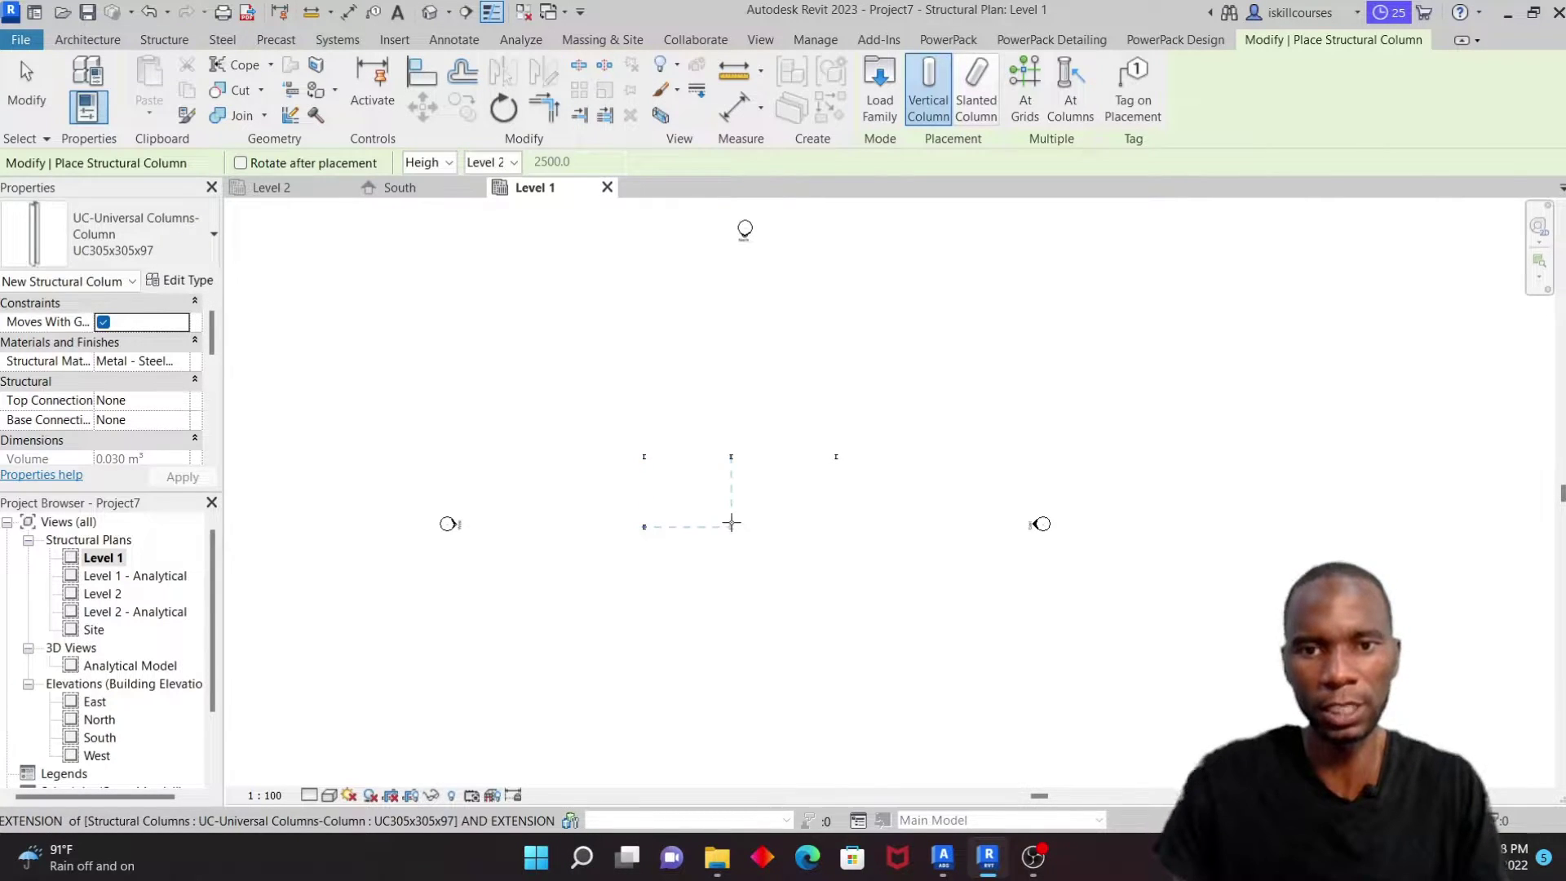
left_click(831, 526)
key("Escape")
key("Escape")
Step: Set the Level 1 view's detail level to Fine and check a placed column
scroll(636, 461, "up", 5)
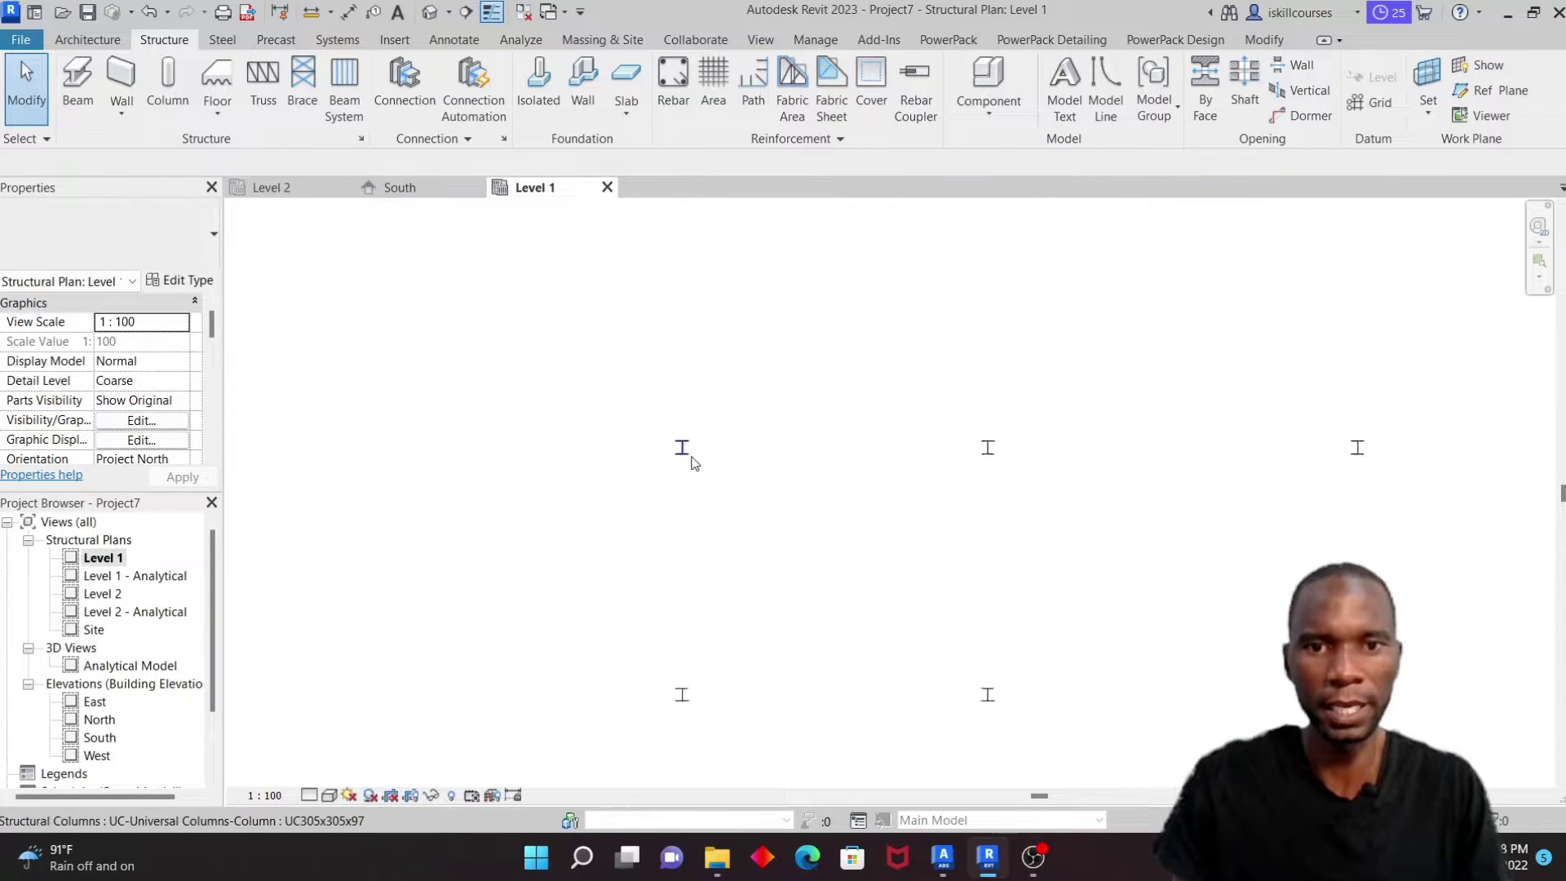
scroll(691, 462, "up", 6)
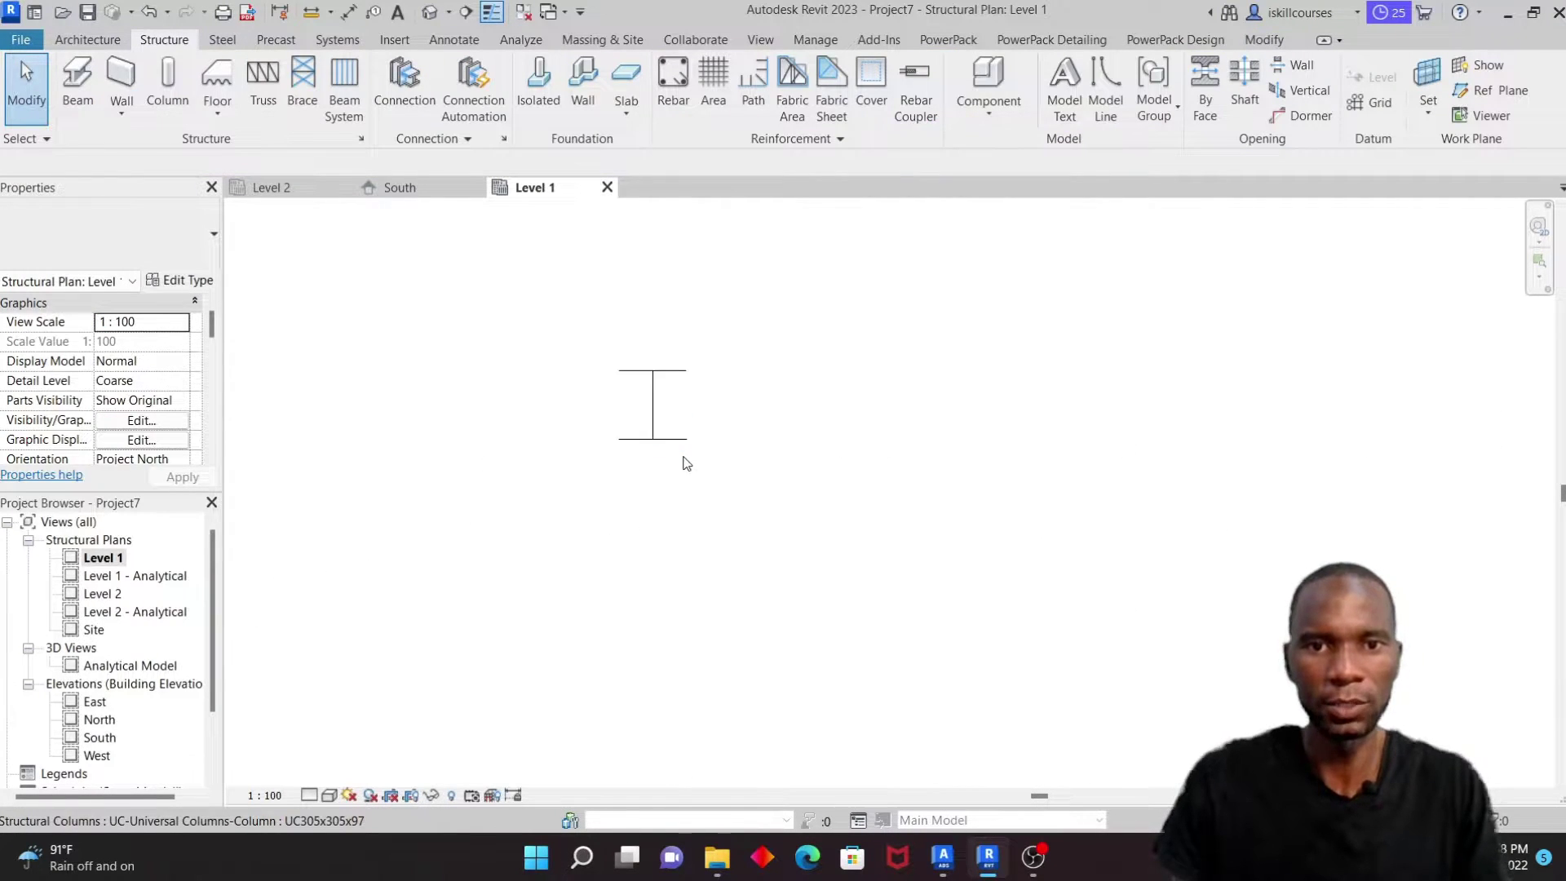
left_click(310, 795)
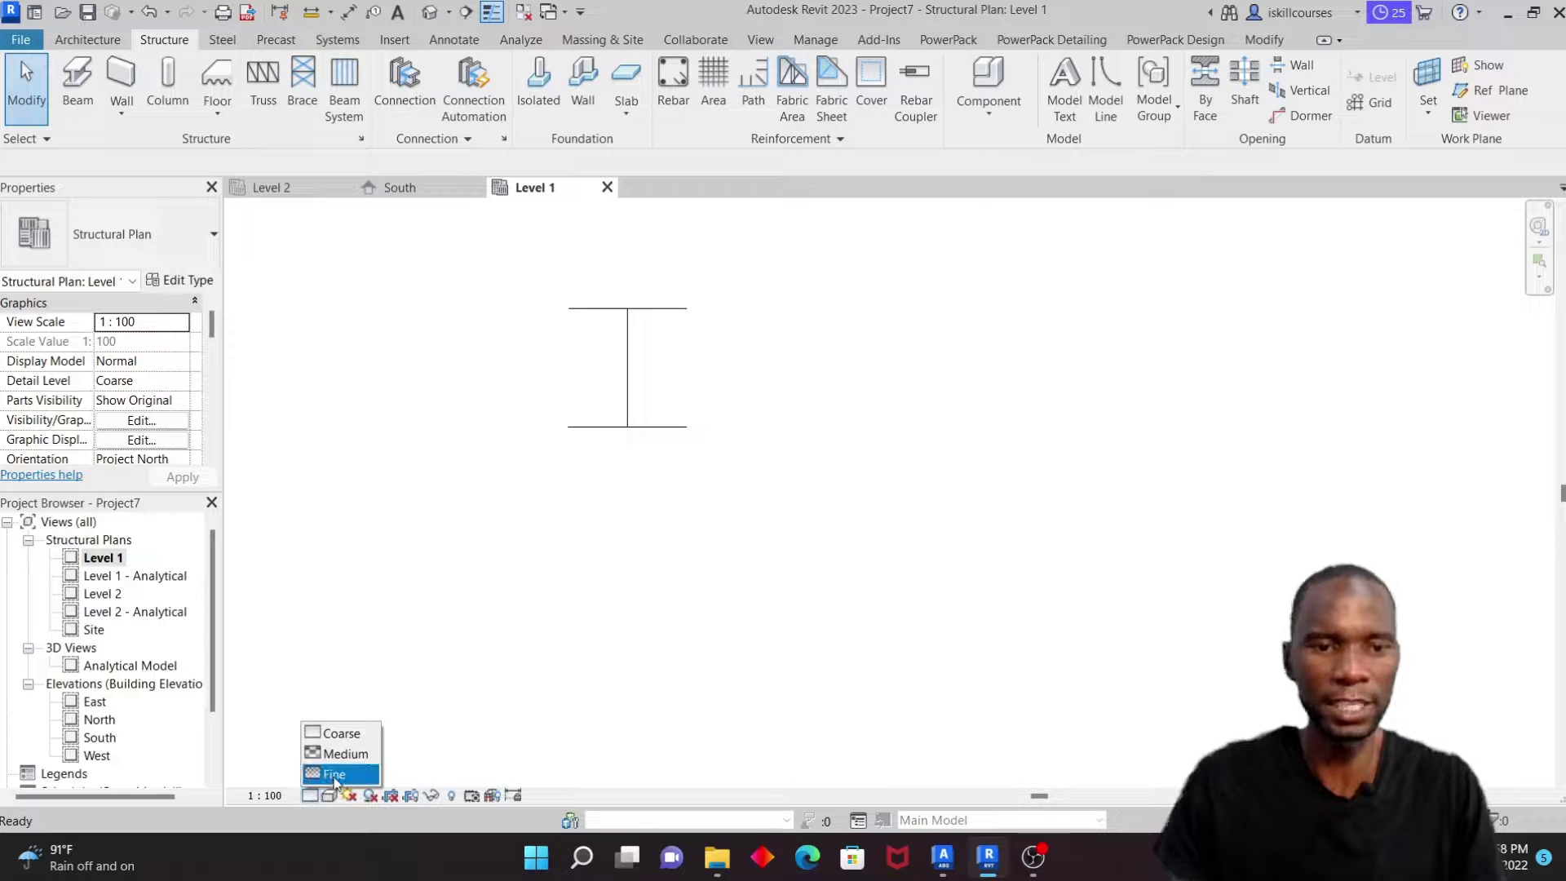
left_click(334, 773)
scroll(524, 457, "up", 1)
scroll(420, 434, "down", 8)
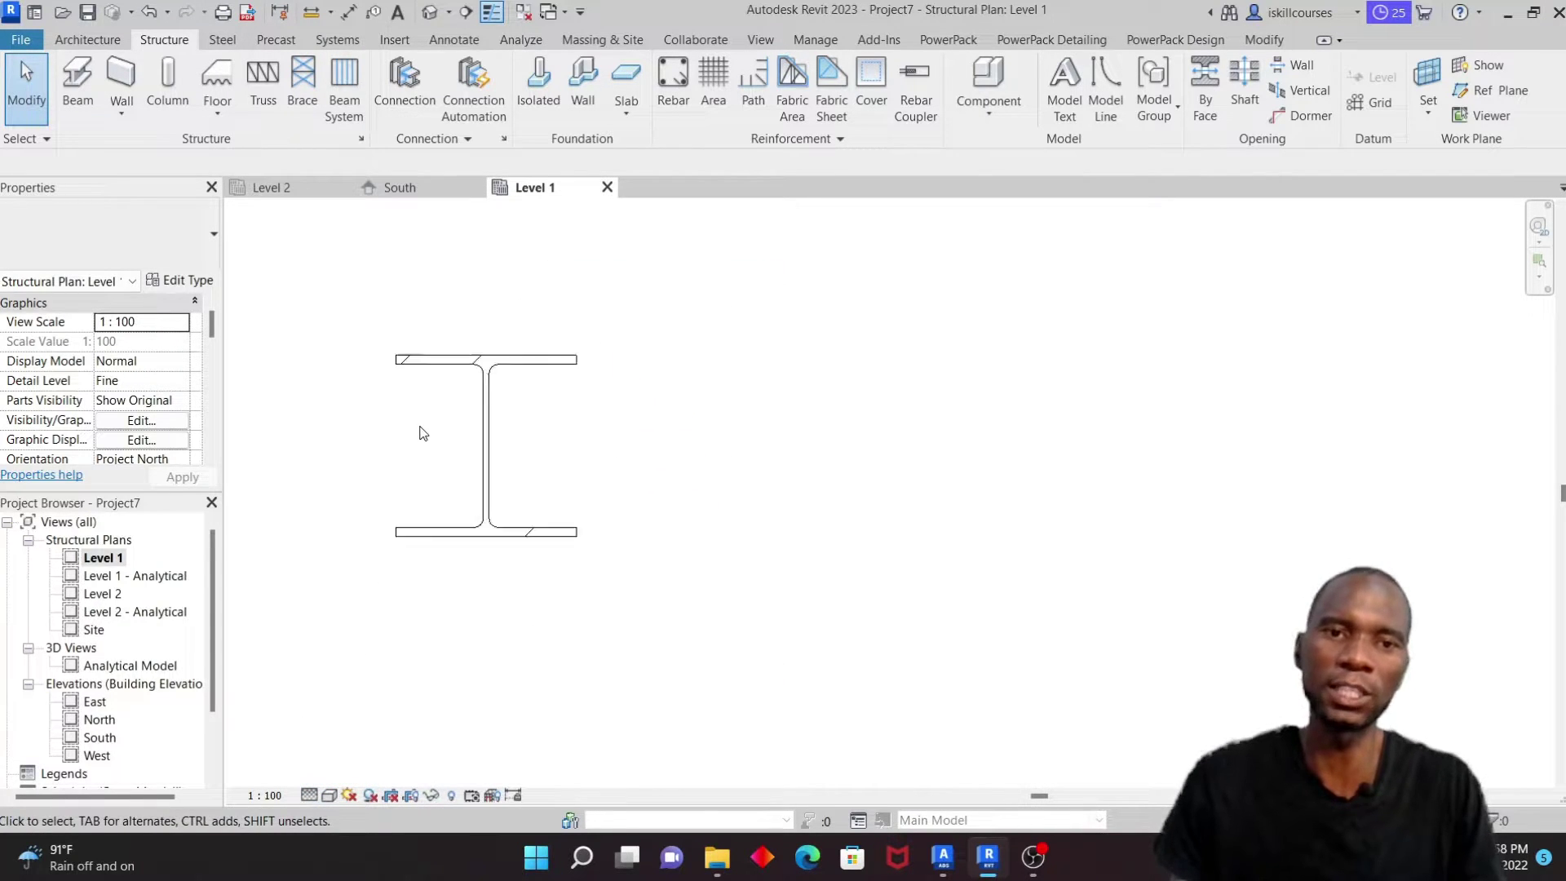
scroll(618, 475, "down", 1)
scroll(679, 454, "up", 2)
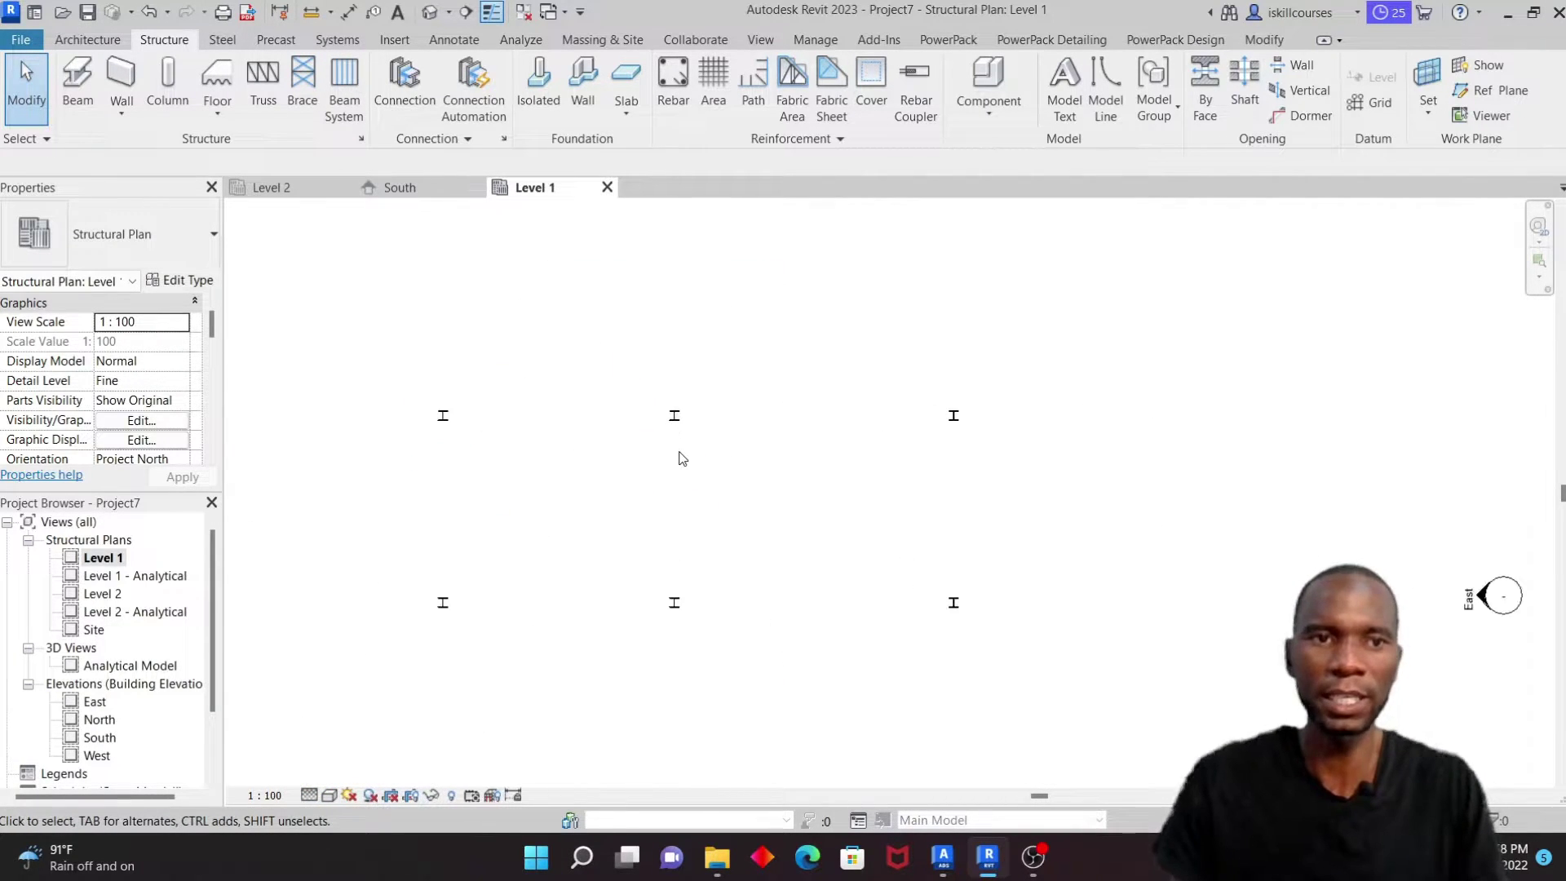
scroll(678, 454, "down", 1)
left_click_drag(412, 360, 561, 493)
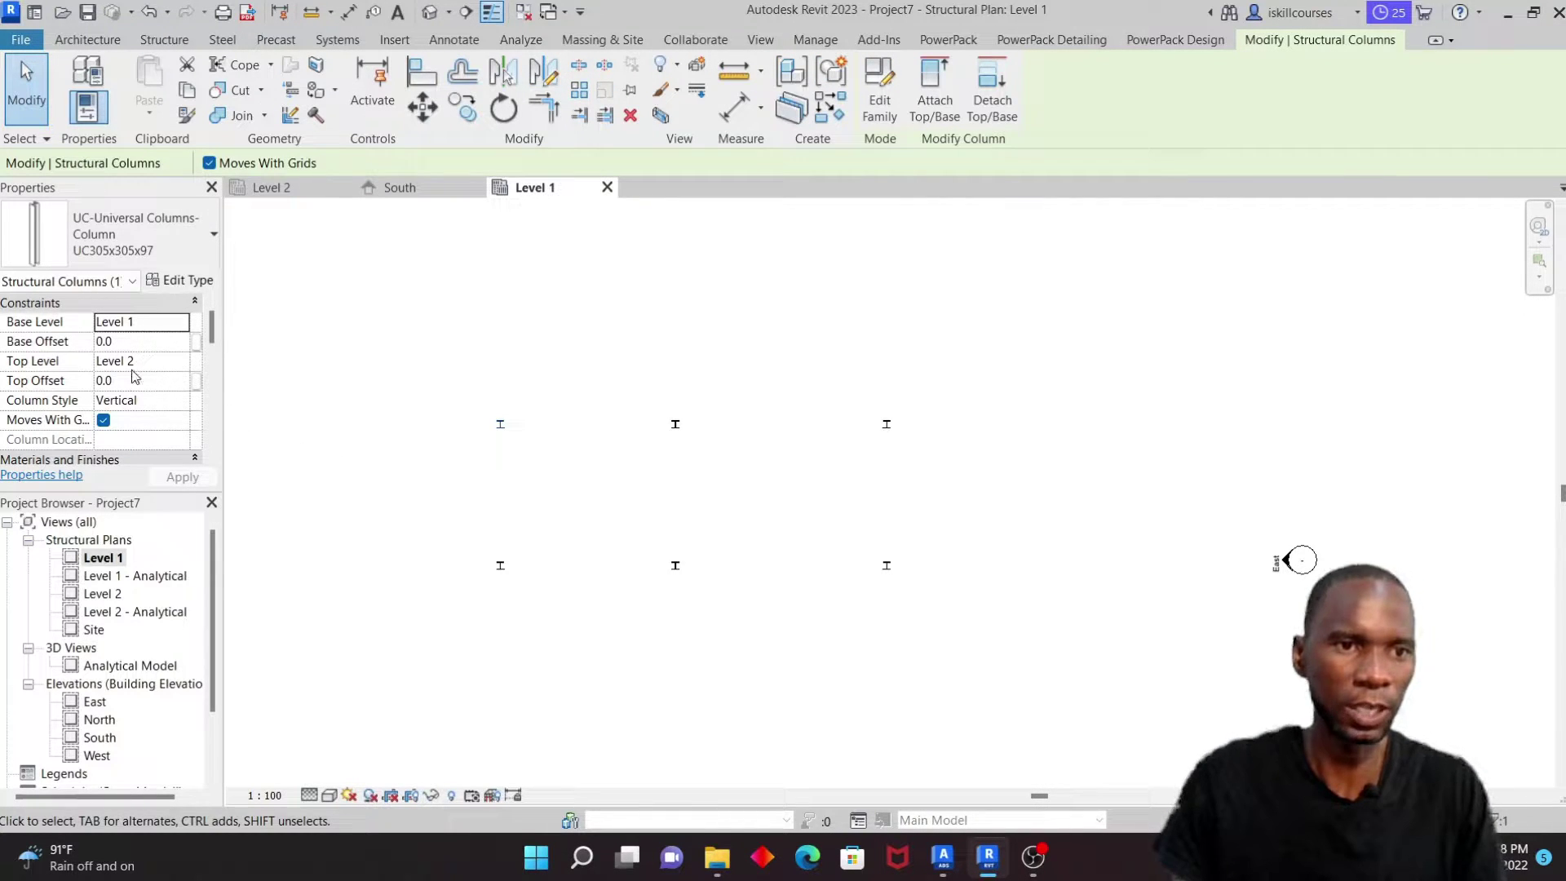
left_click(681, 363)
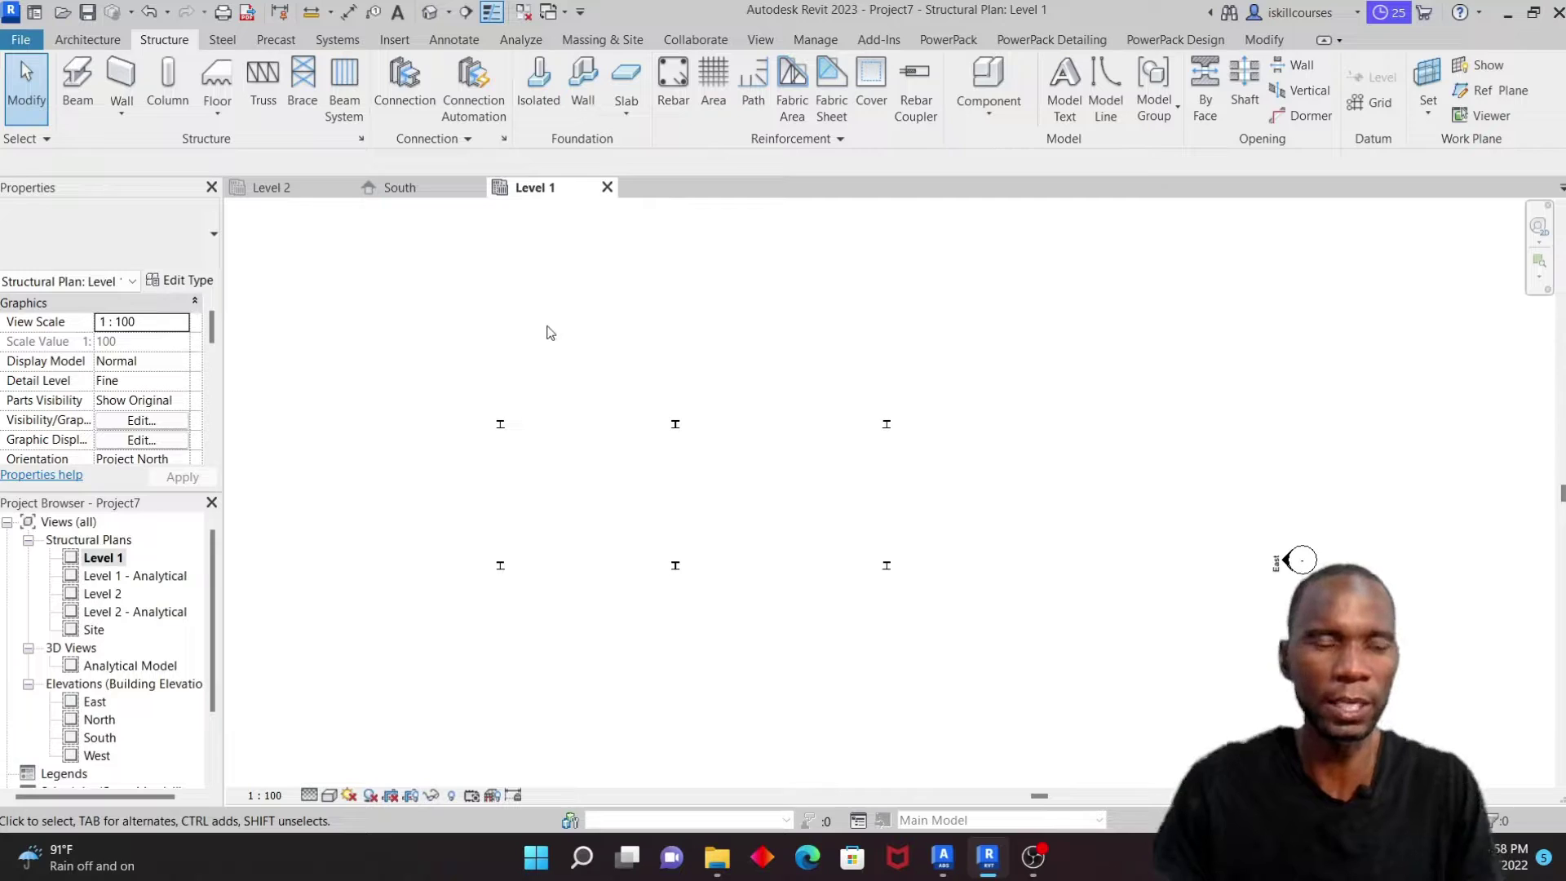
Step: On the Level 2 plan, start the Beam tool with the UB305x165x40 type
double_click(102, 593)
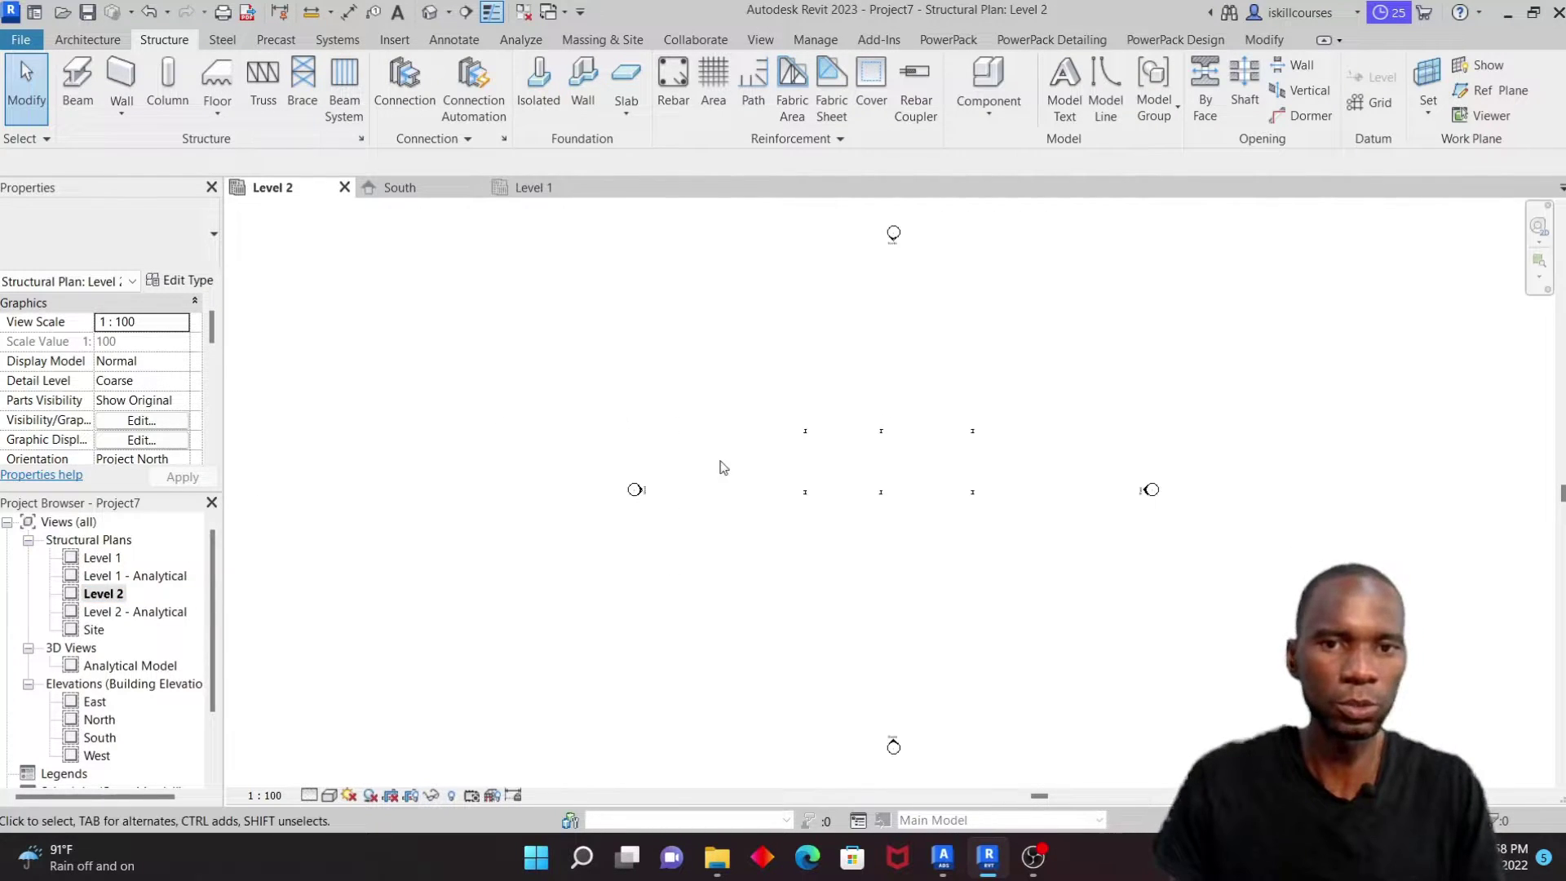
scroll(1022, 434, "up", 2)
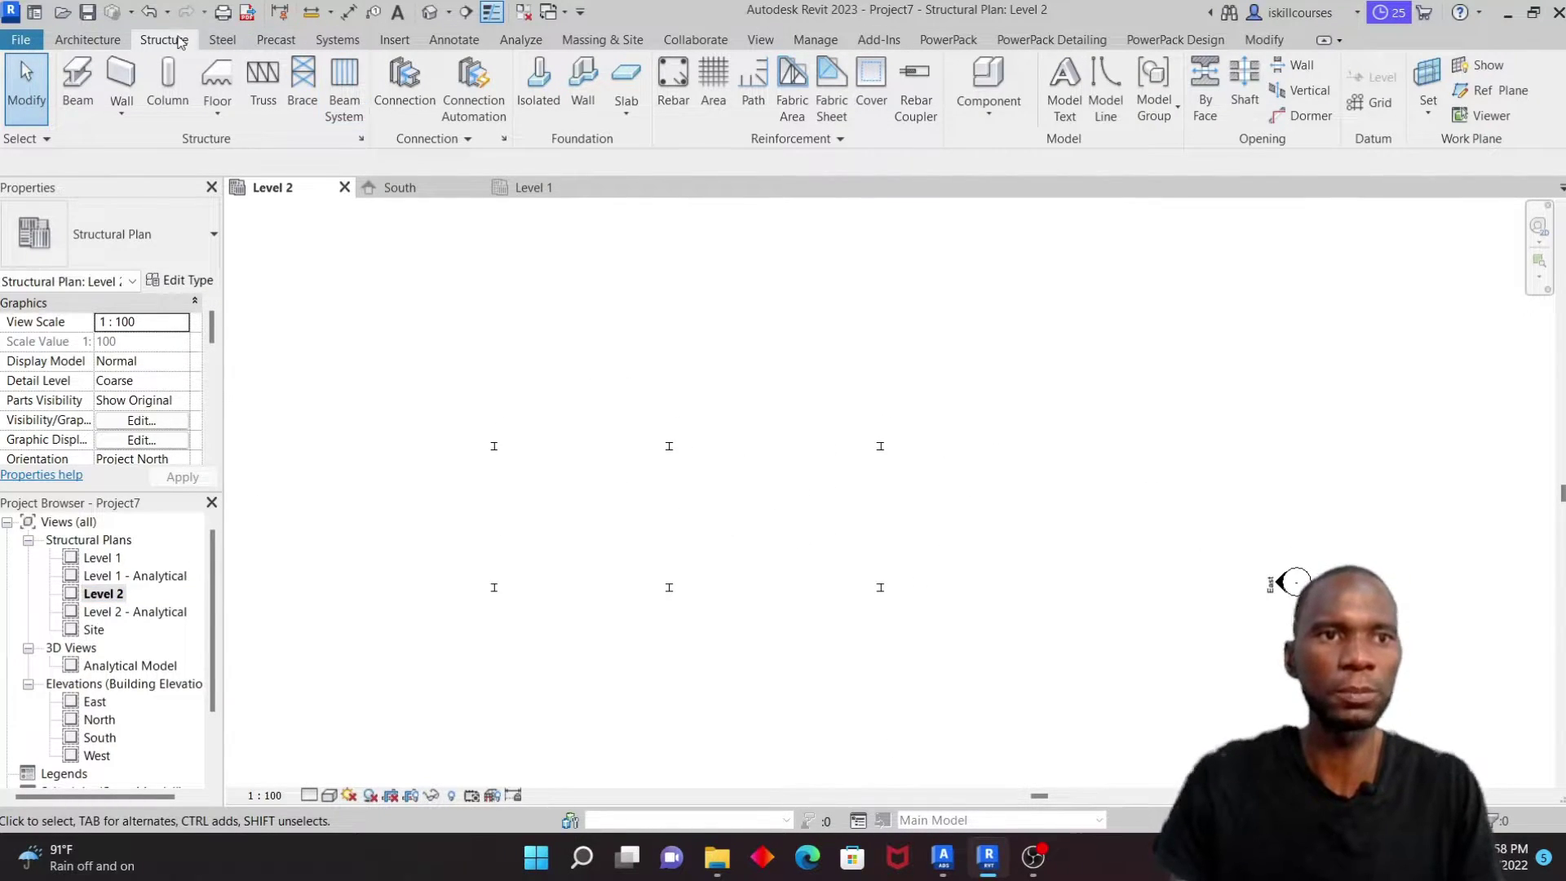
left_click(77, 85)
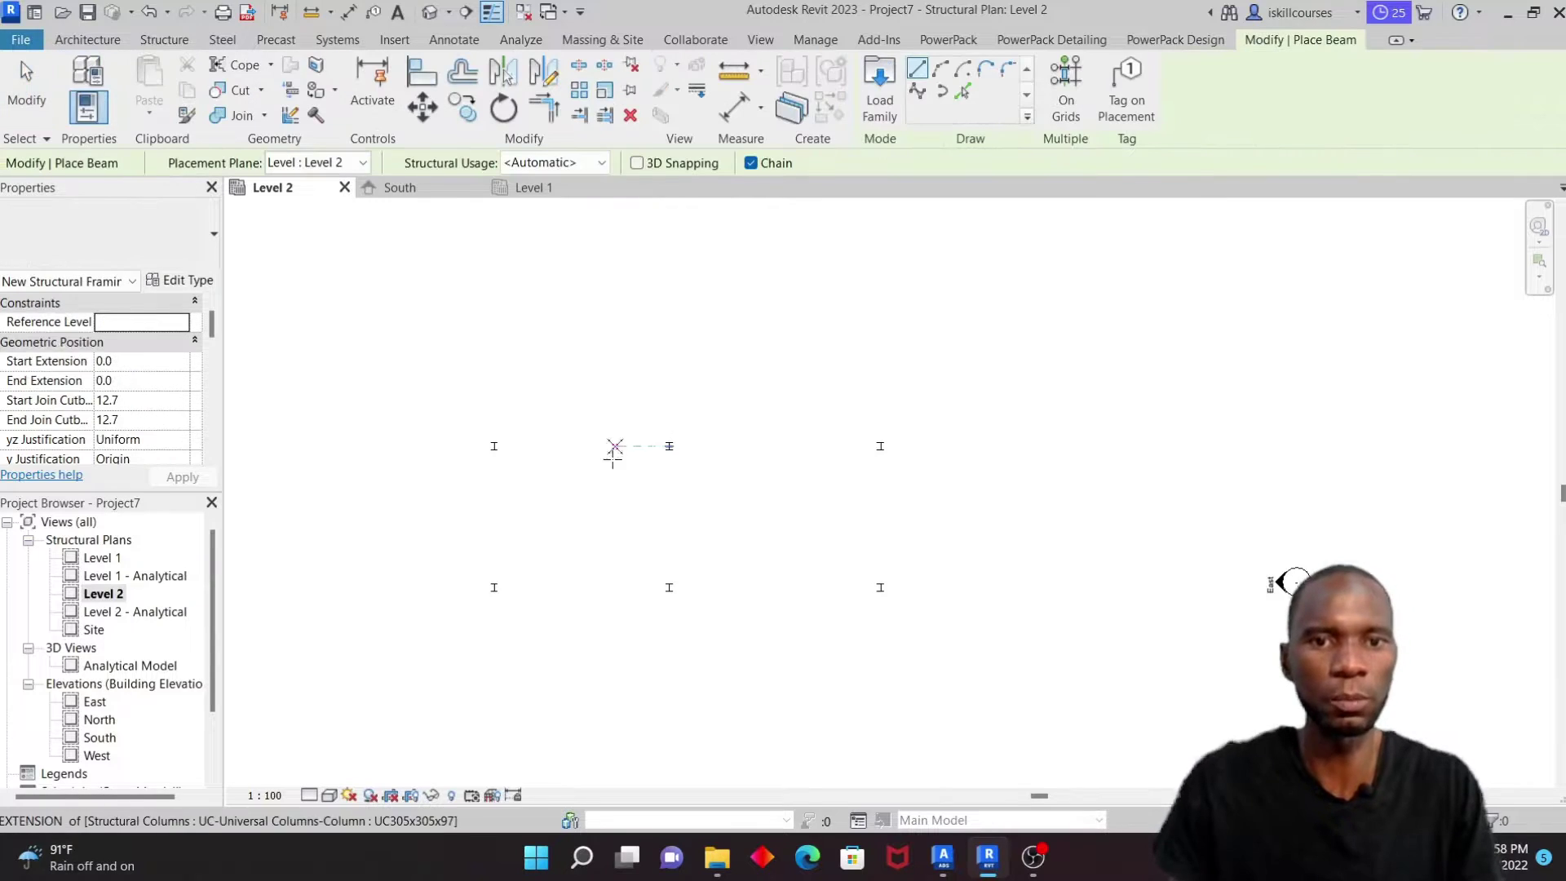
scroll(522, 469, "up", 2)
left_click(214, 233)
left_click(65, 359)
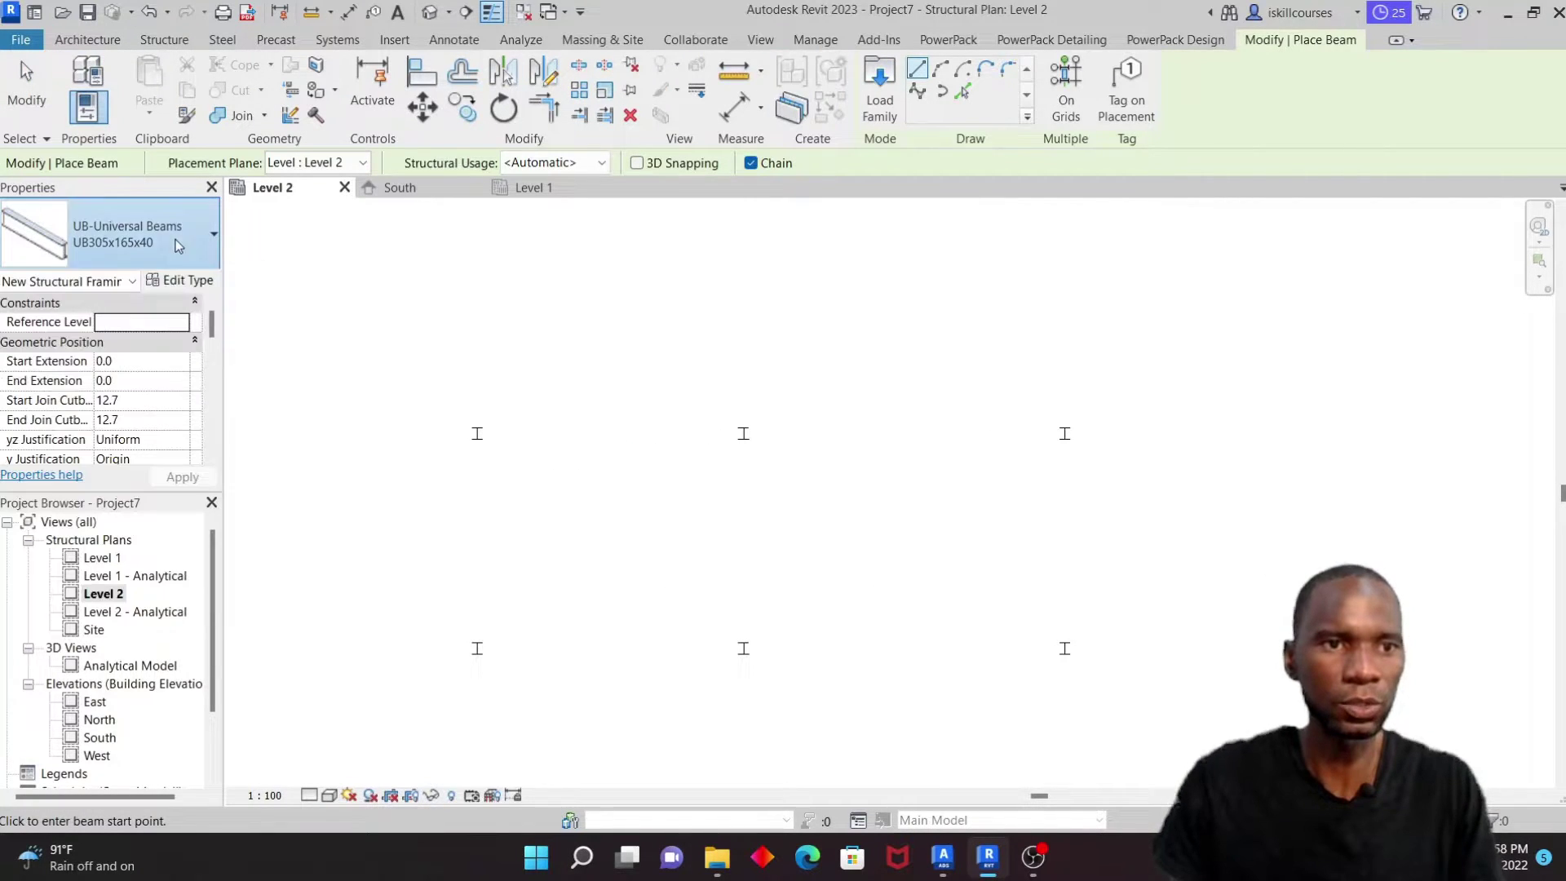
scroll(467, 422, "up", 3)
Step: Draw a chain of beams around the perimeter columns, then cancel the chain
left_click(448, 413)
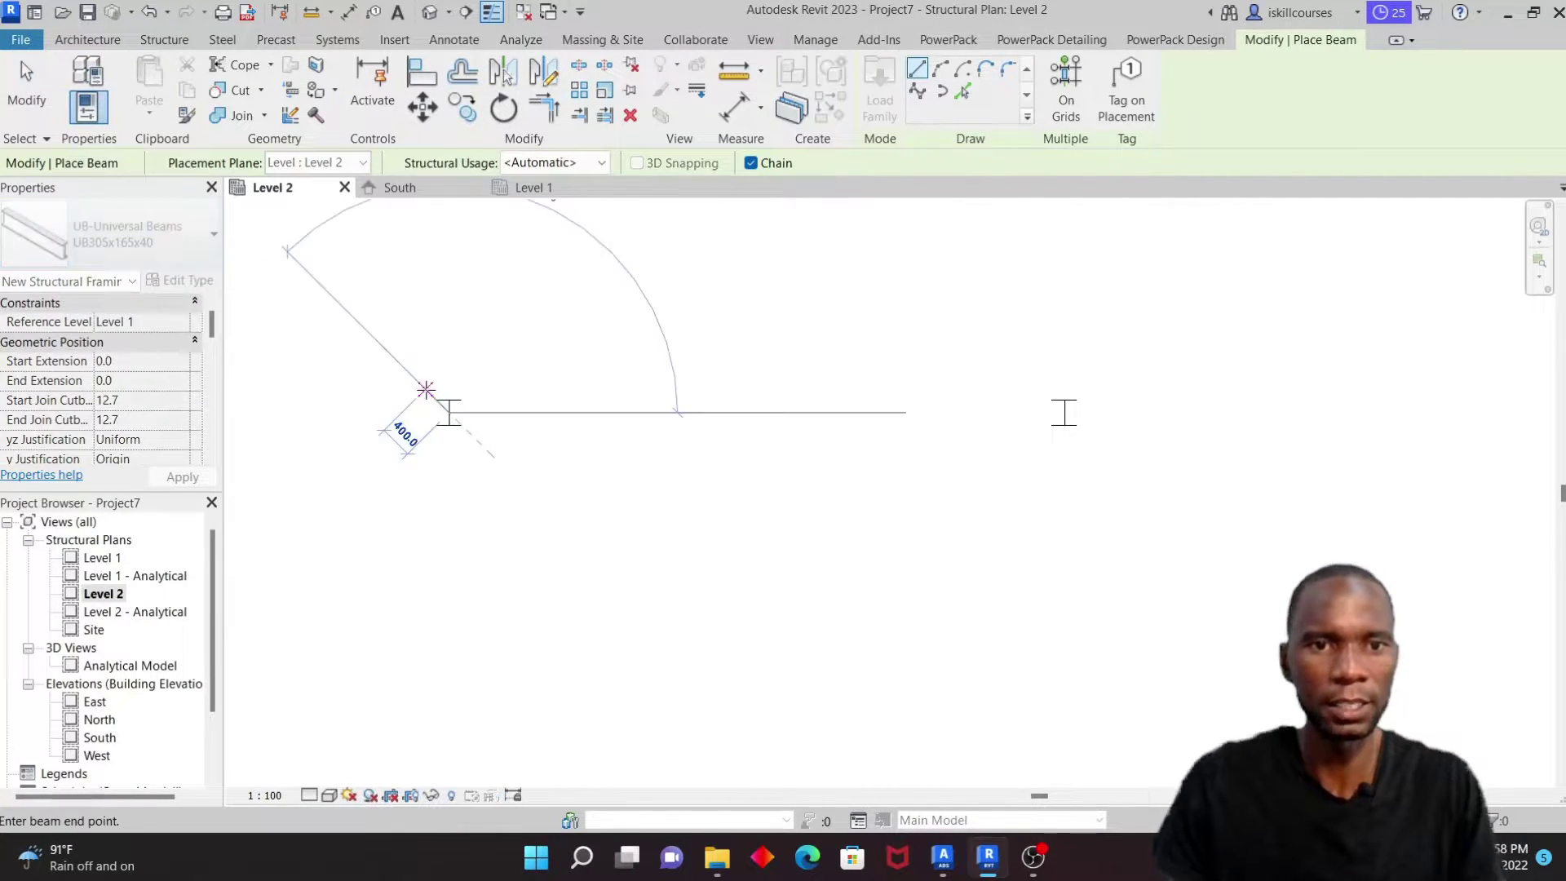
scroll(792, 404, "down", 1)
left_click(793, 401)
scroll(595, 359, "down", 2)
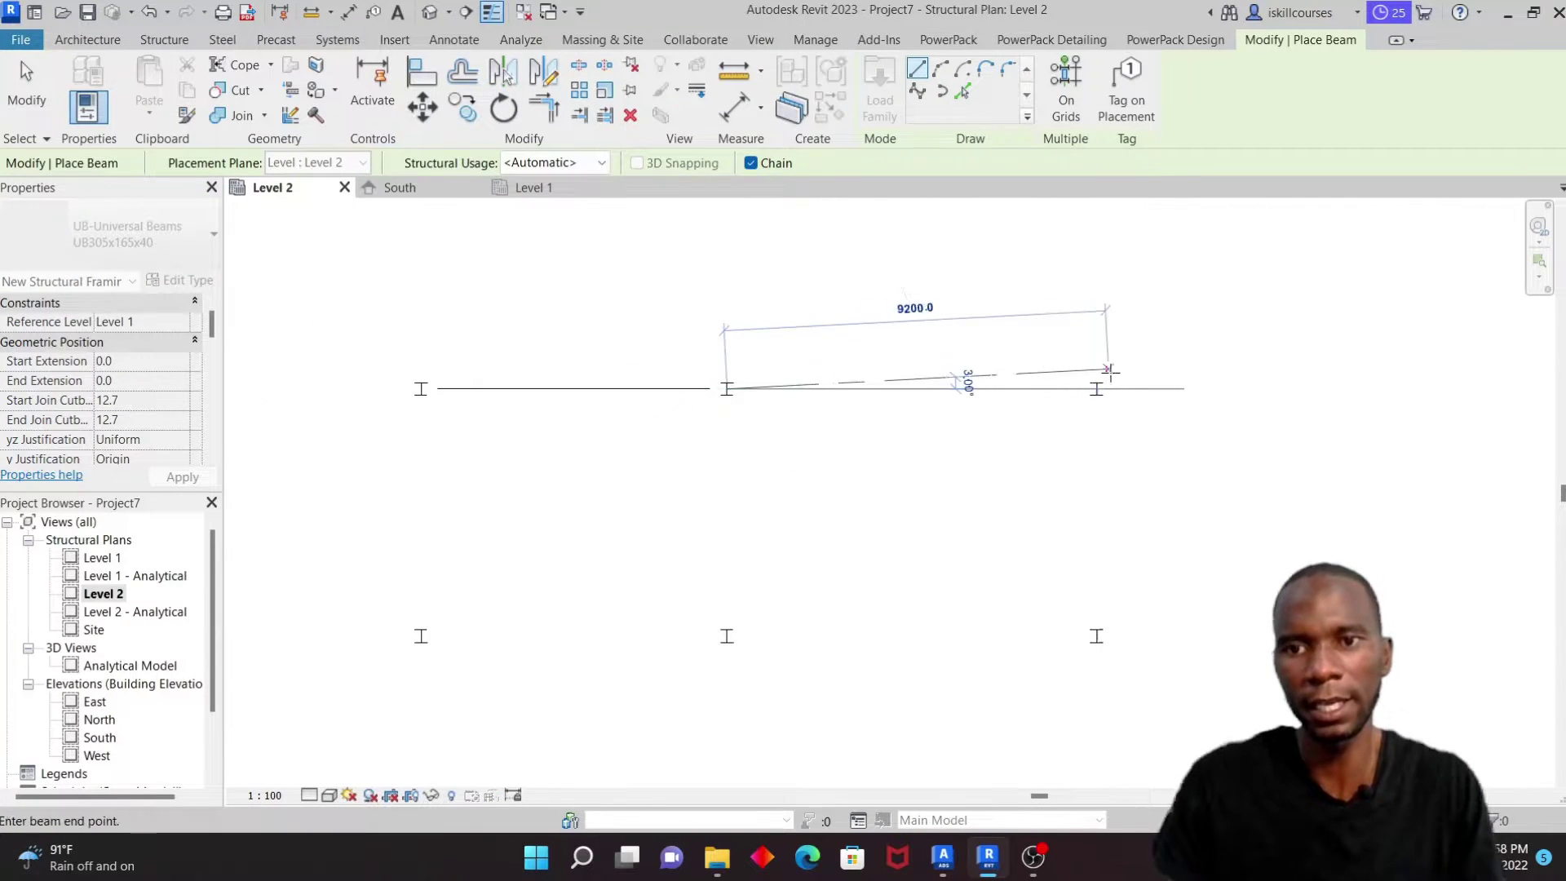
scroll(1111, 392, "up", 1)
left_click(1094, 391)
scroll(1048, 586, "down", 1)
scroll(1052, 595, "up", 1)
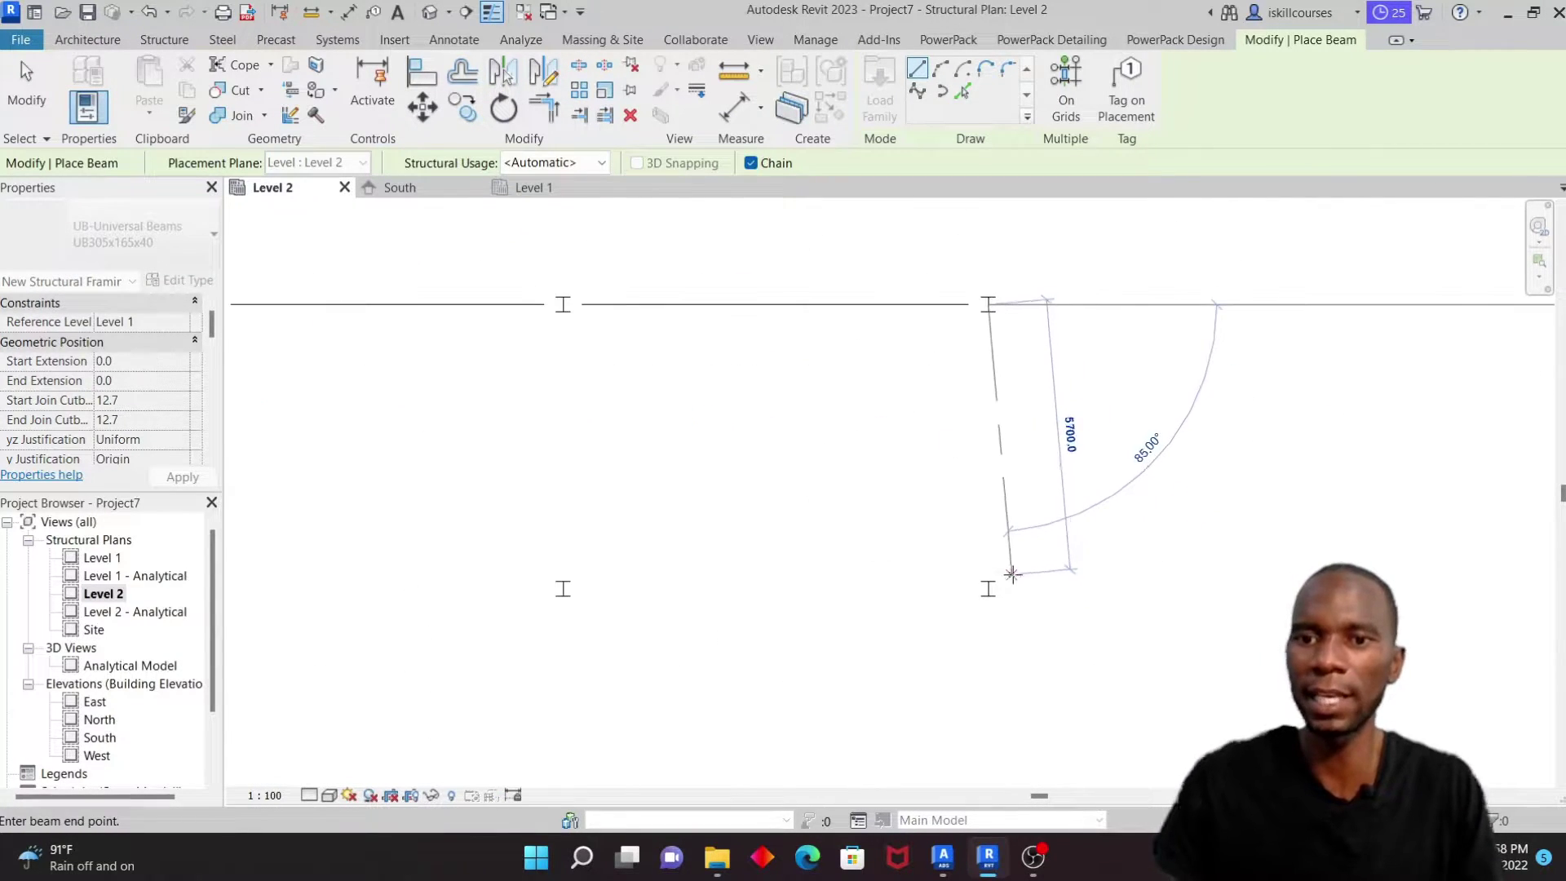
left_click(987, 587)
left_click(563, 587)
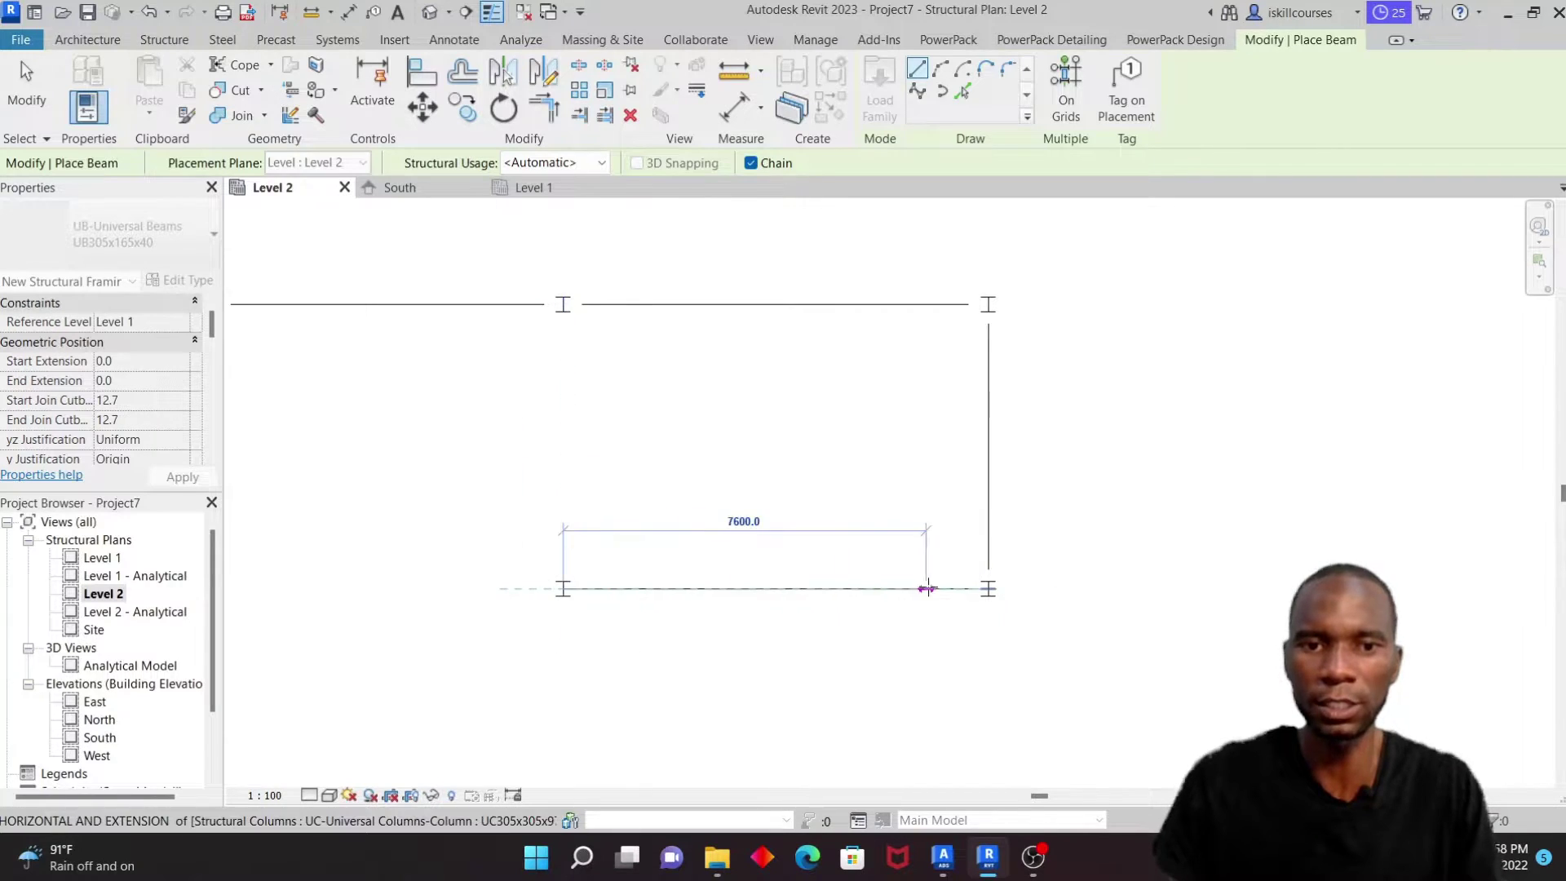
scroll(929, 586, "down", 1)
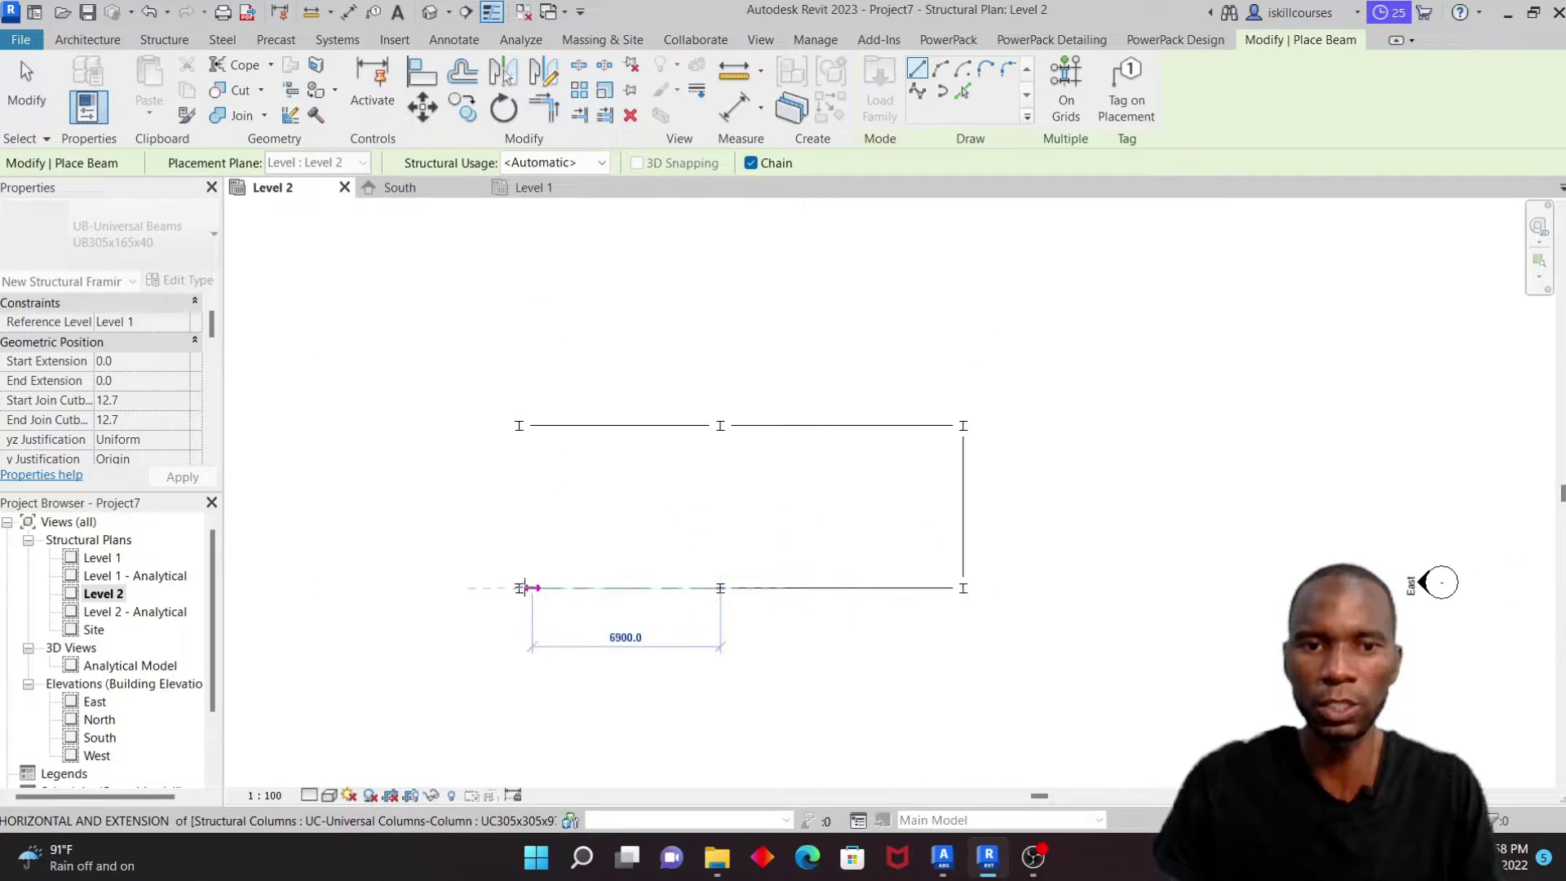
left_click(519, 425)
right_click(669, 349)
left_click(731, 362)
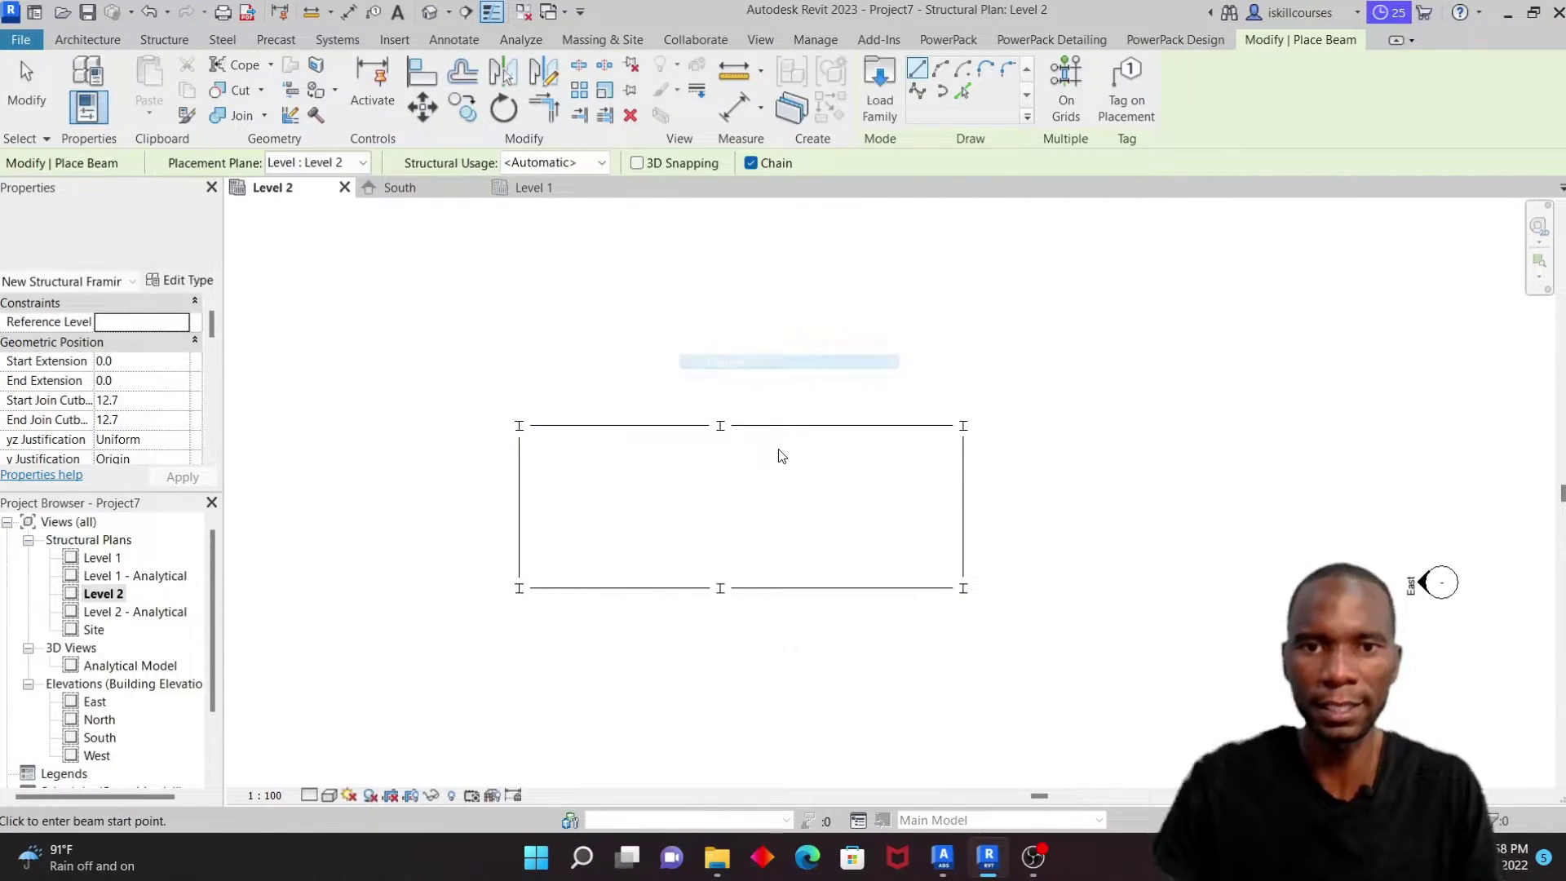
Step: Add the middle beam from the top-middle to the bottom-middle grid intersection
scroll(780, 454, "up", 2)
scroll(677, 388, "down", 2)
left_click(668, 382)
scroll(691, 504, "up", 2)
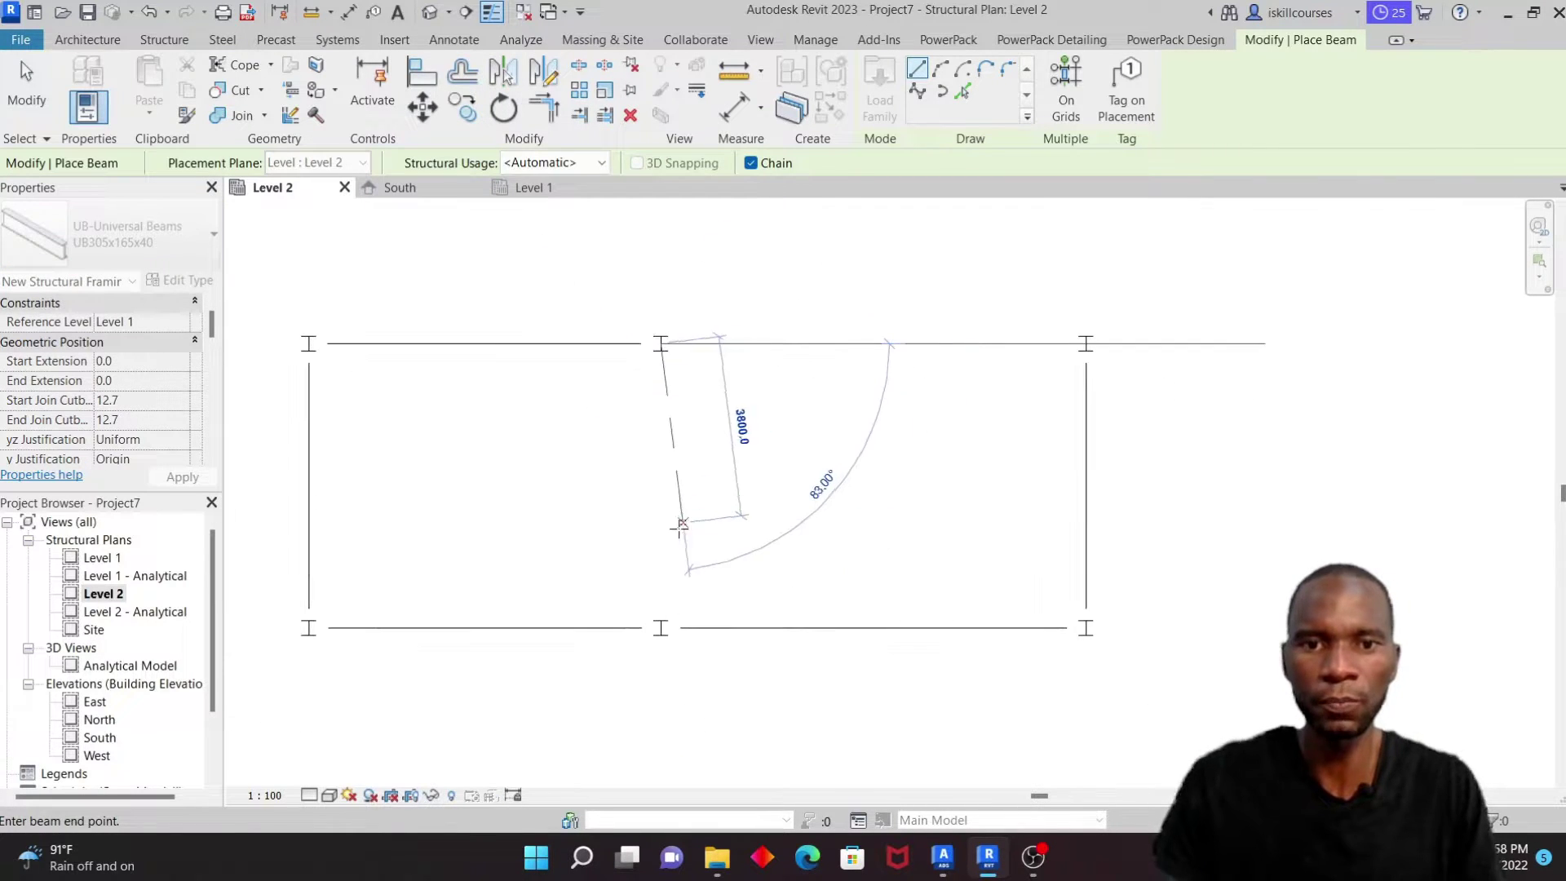
left_click(660, 627)
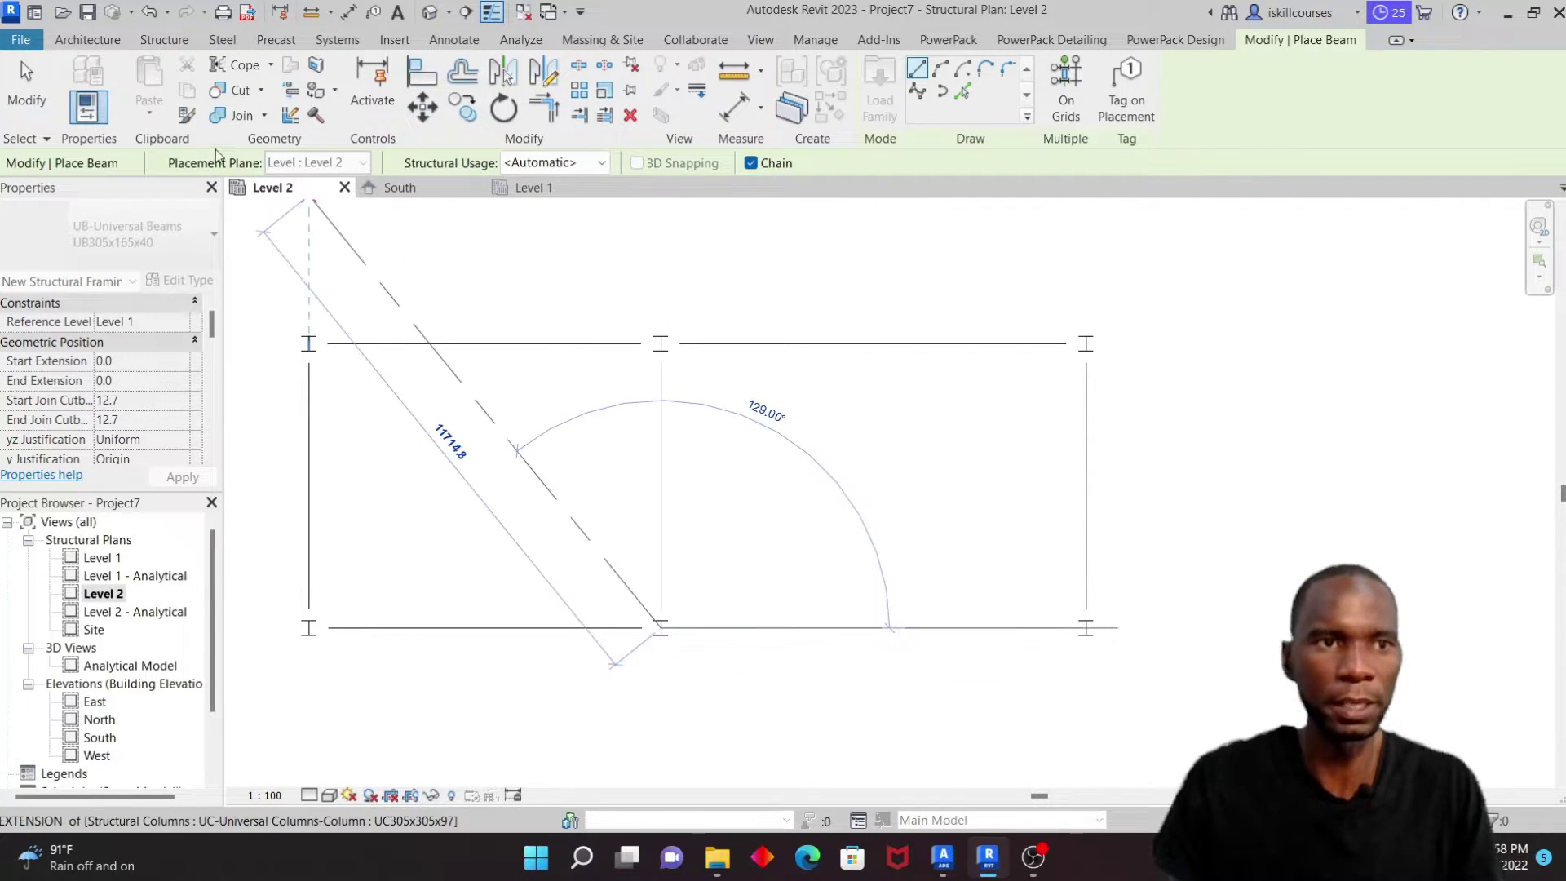
Step: Finish placing beams and show the Level 2 view at Fine detail
left_click(27, 86)
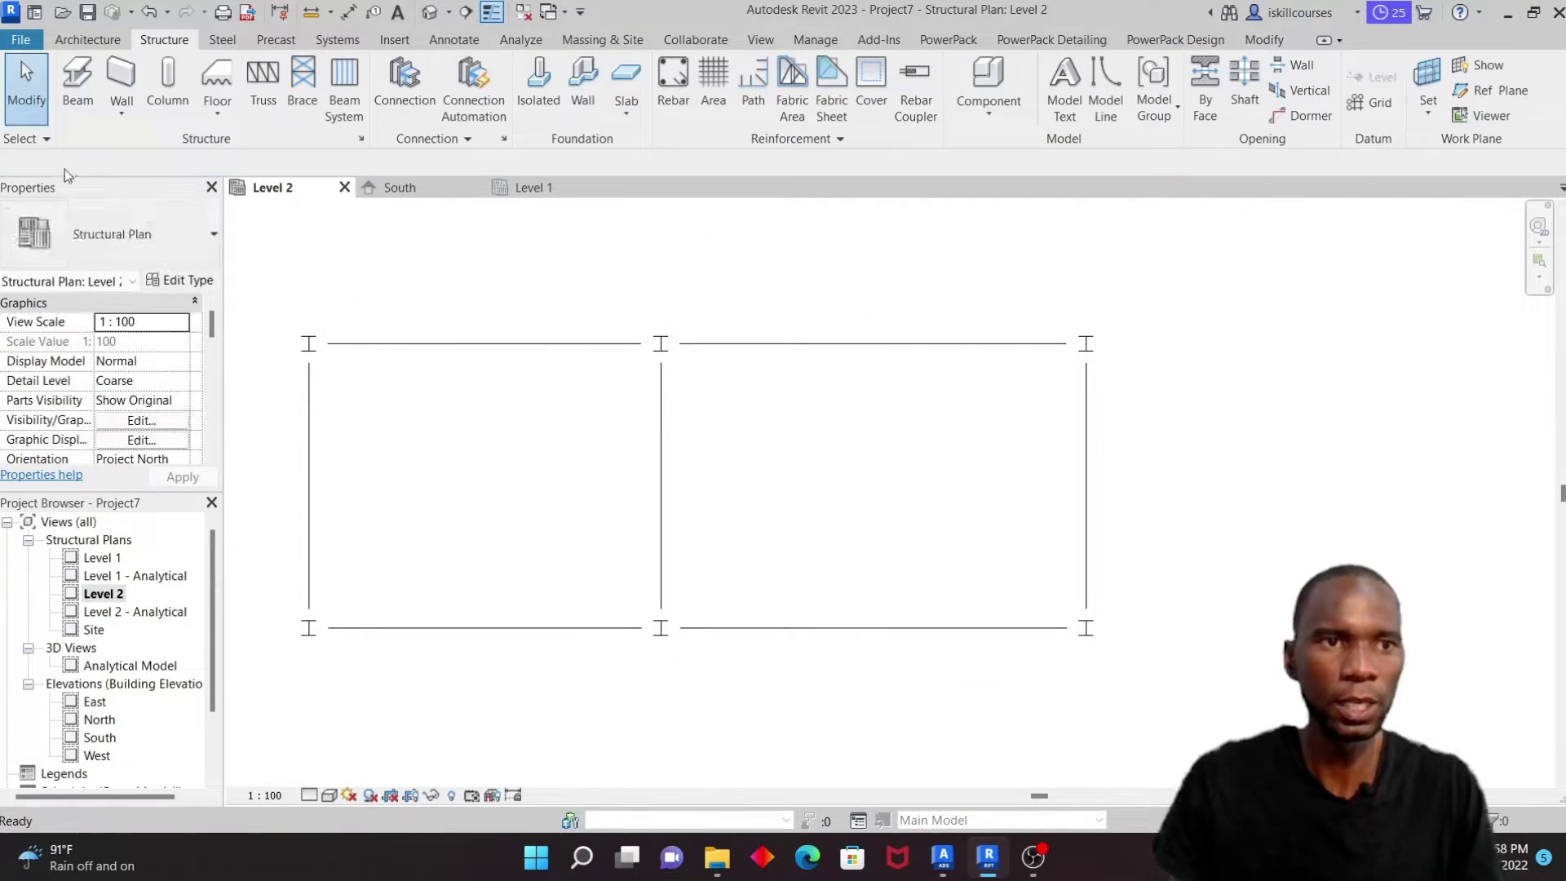
left_click(309, 795)
left_click(331, 774)
scroll(659, 395, "up", 1)
Step: Add 1828.8-spaced beam systems: across the left bay, lengthwise in the right bay
scroll(661, 387, "down", 2)
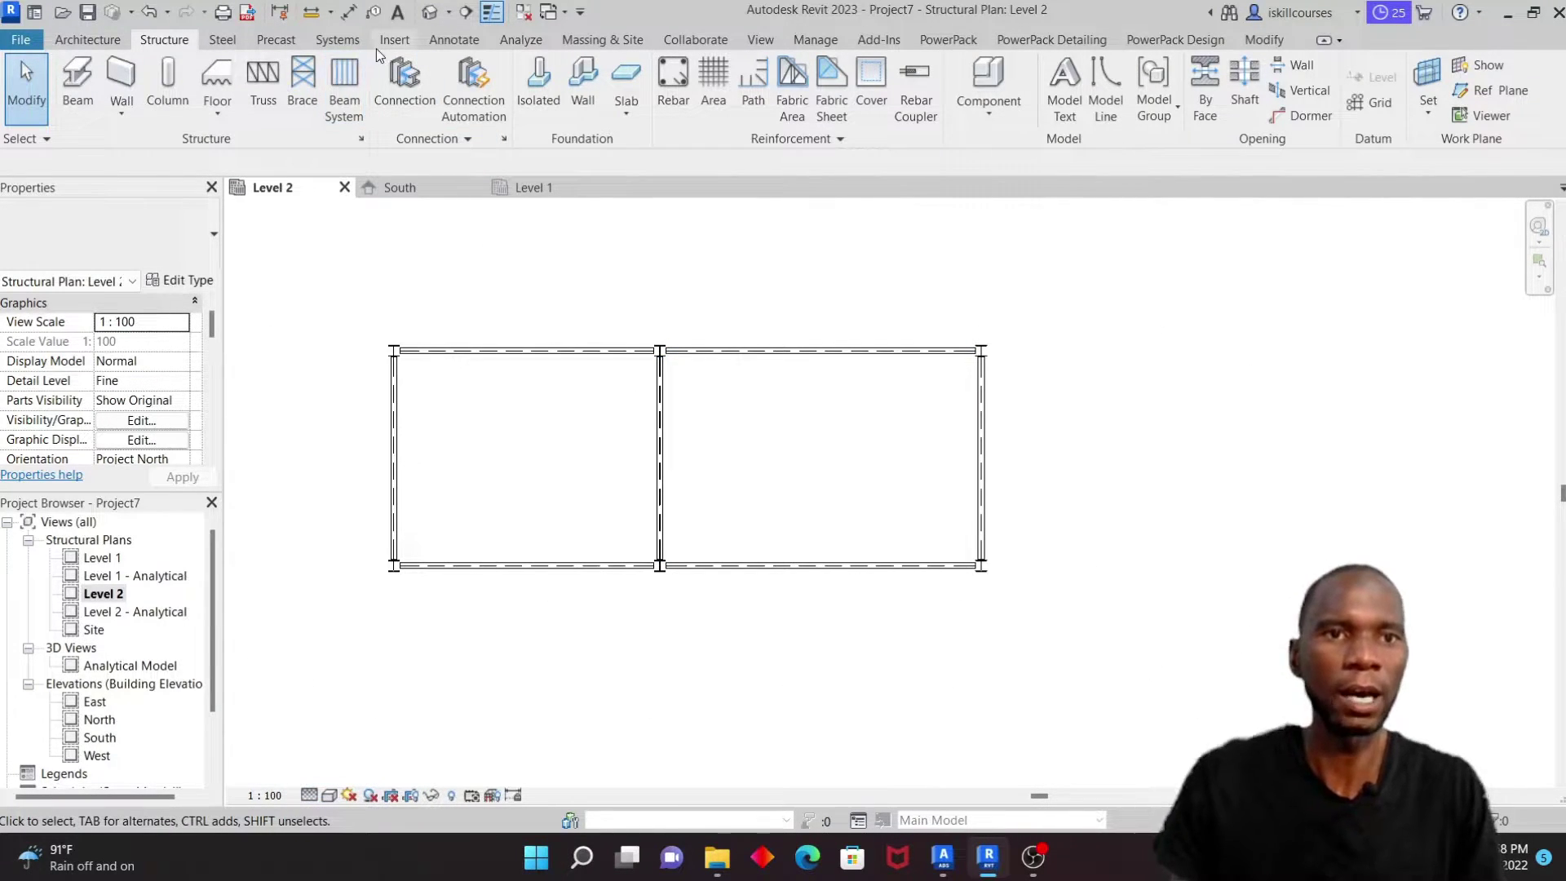
left_click(344, 91)
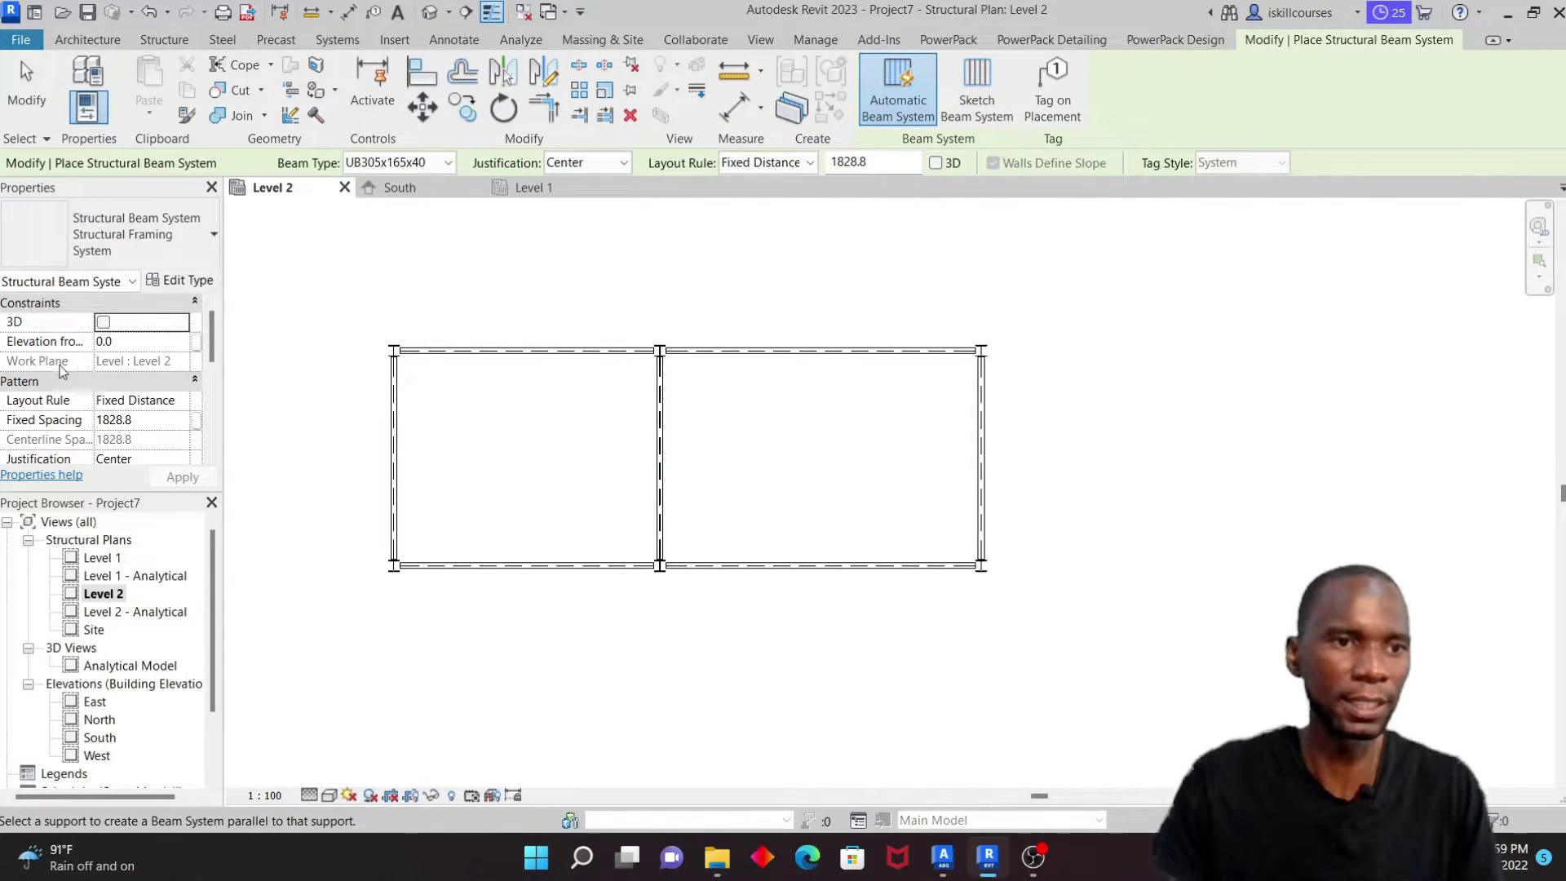
left_click(400, 433)
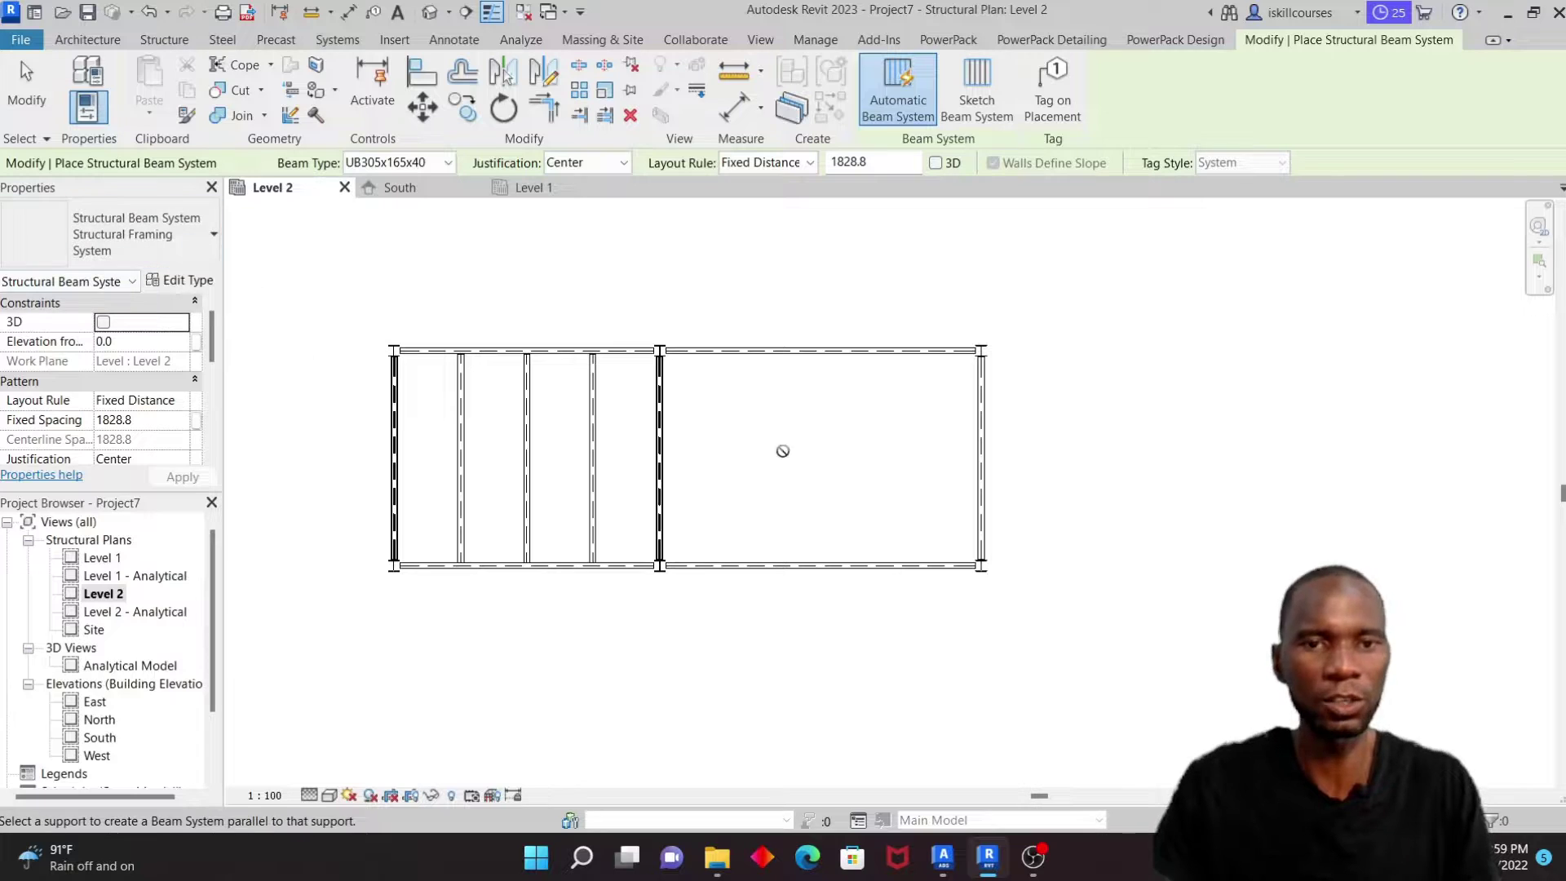
left_click(893, 360)
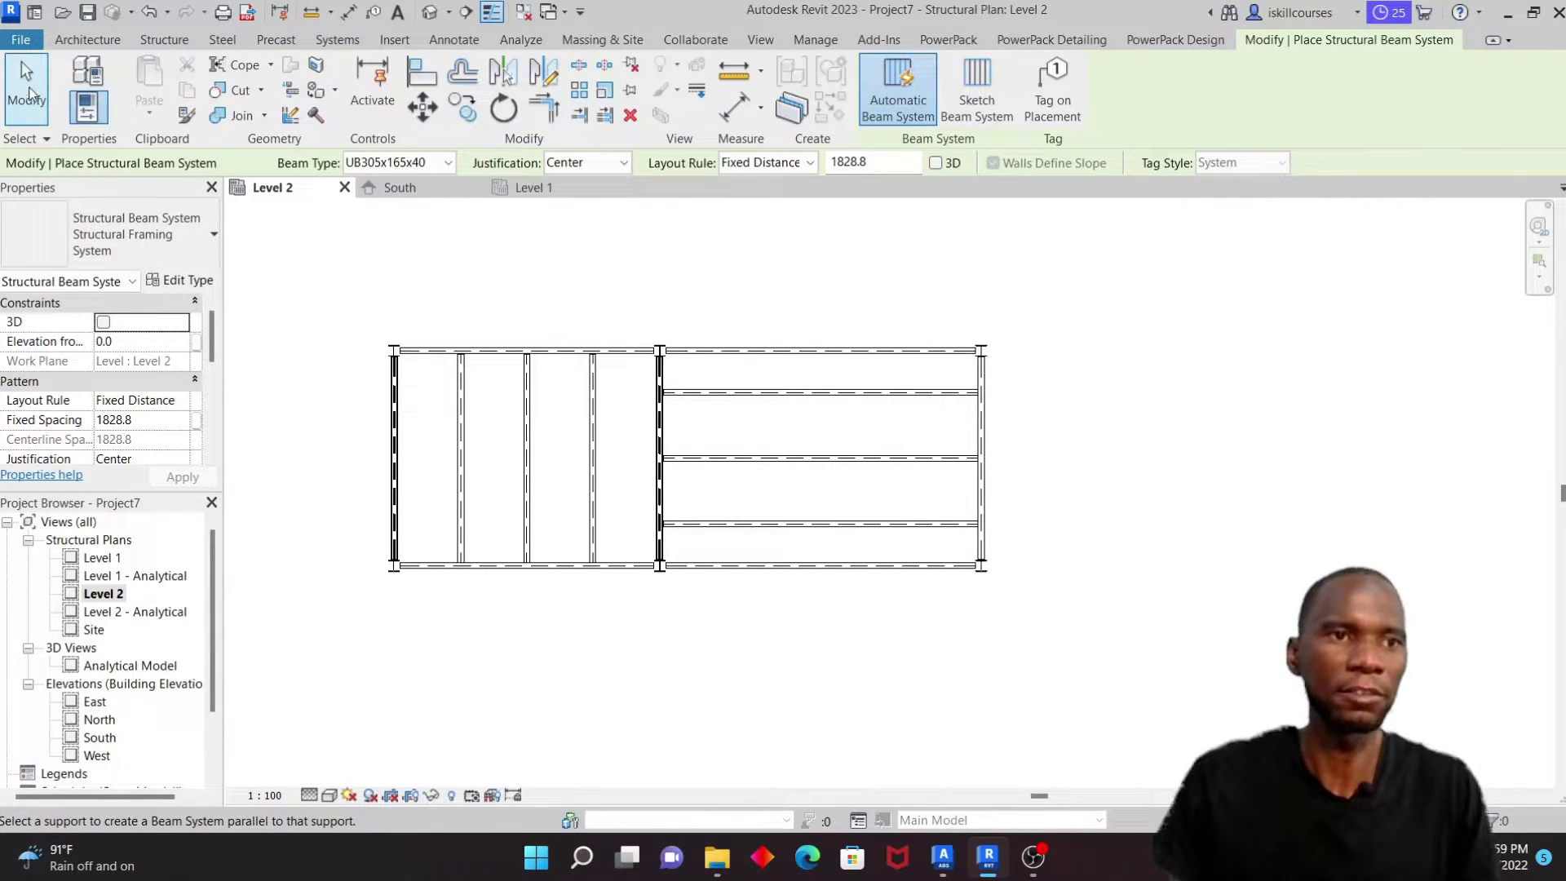
left_click(27, 82)
key("Escape")
scroll(770, 448, "up", 2)
scroll(725, 489, "down", 2)
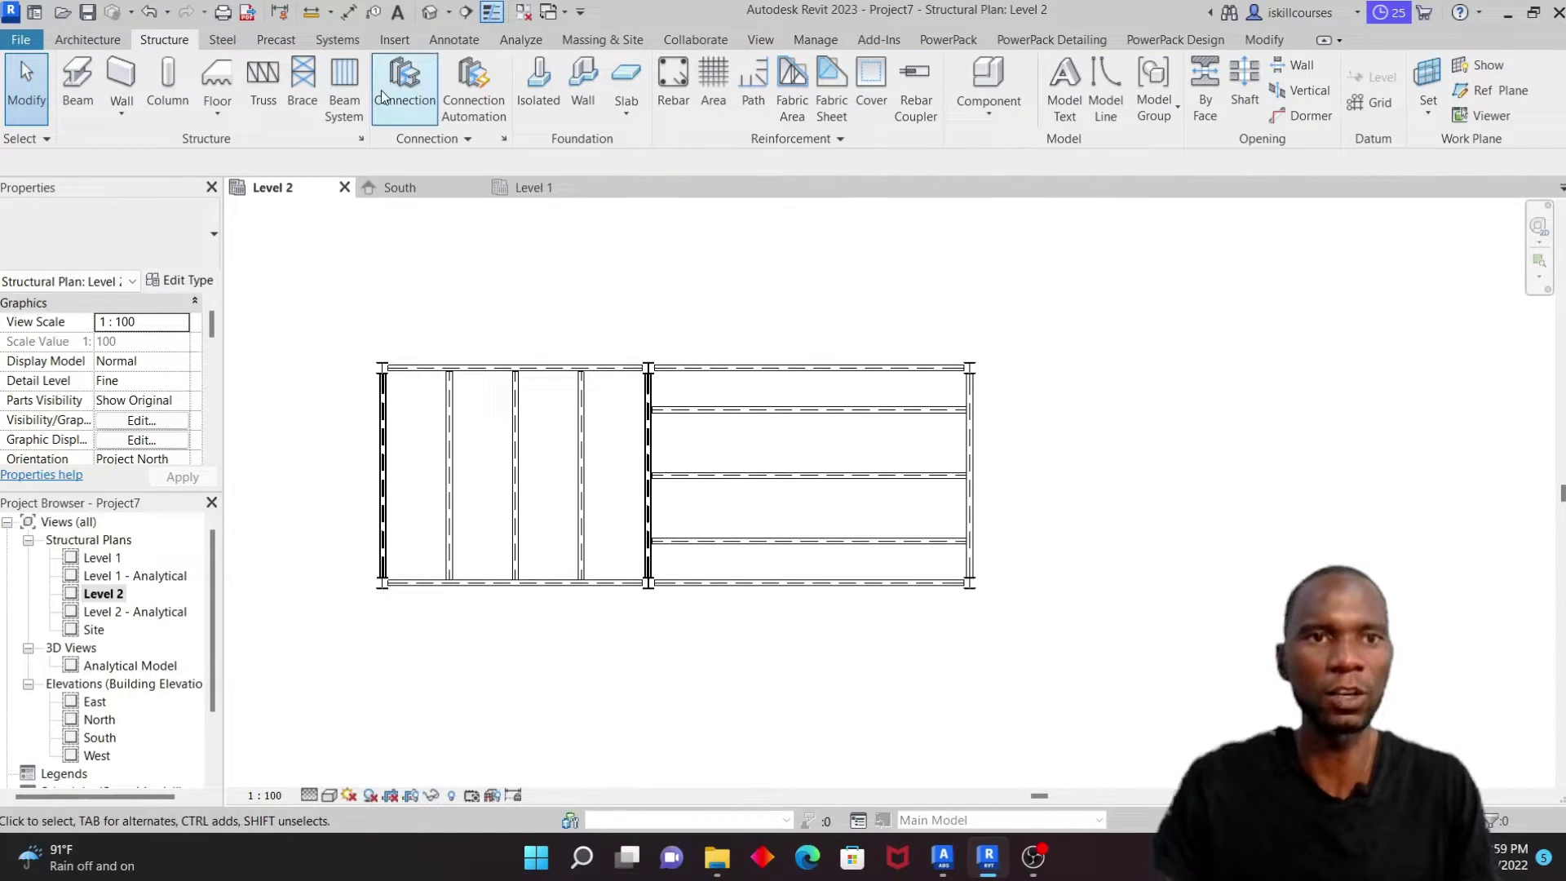
Step: Switch to the default 3D view and set its visual style to Shaded
left_click(428, 15)
scroll(993, 519, "up", 5)
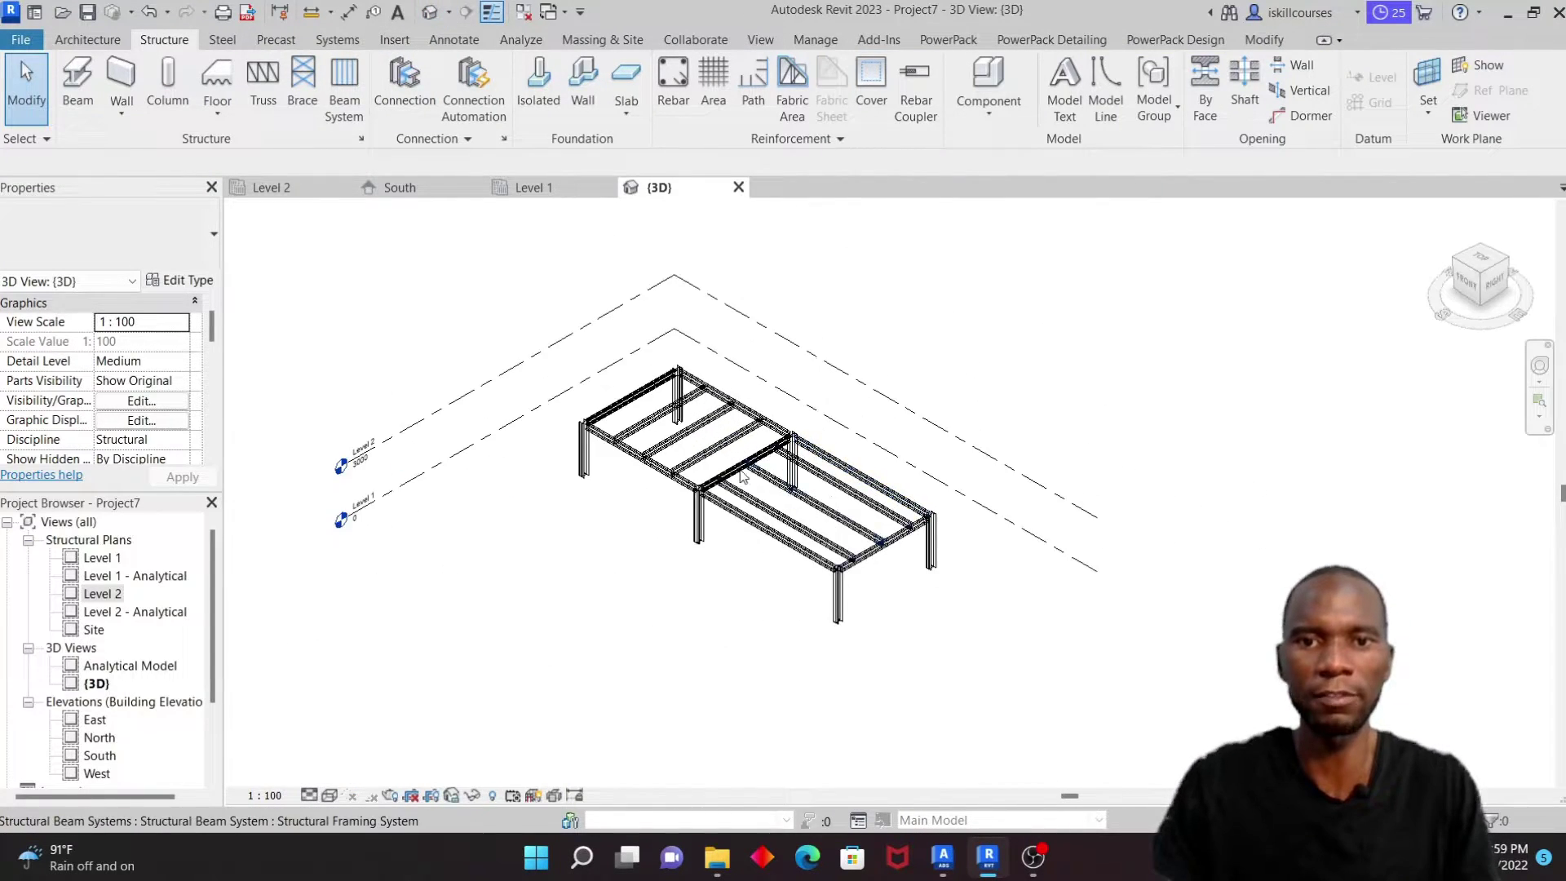
scroll(652, 497, "down", 2)
left_click(334, 796)
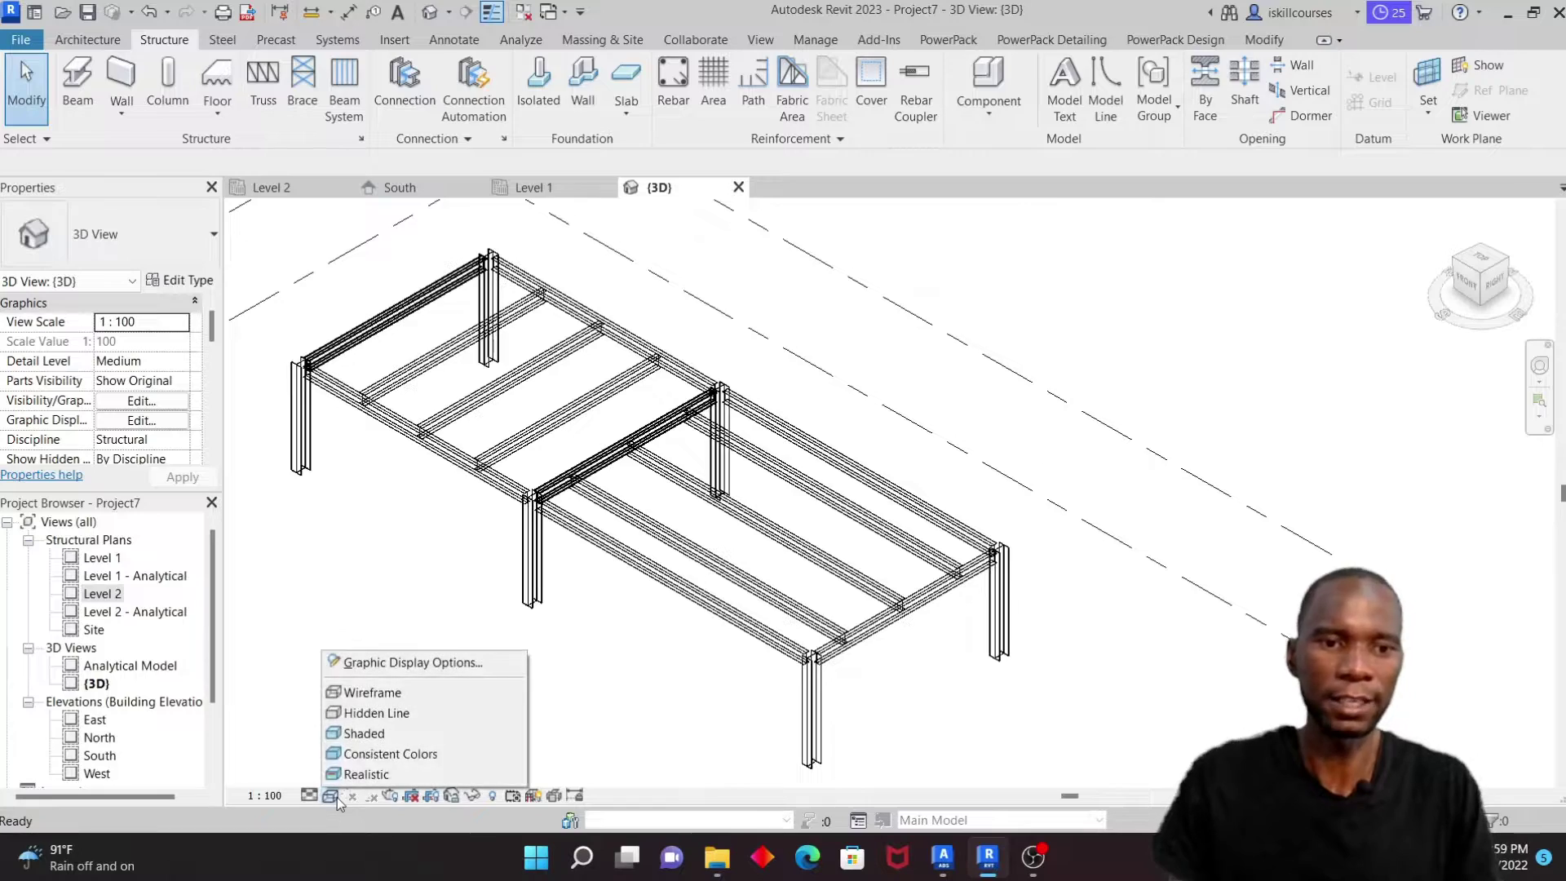
left_click(398, 730)
scroll(819, 569, "up", 3)
scroll(820, 568, "down", 2)
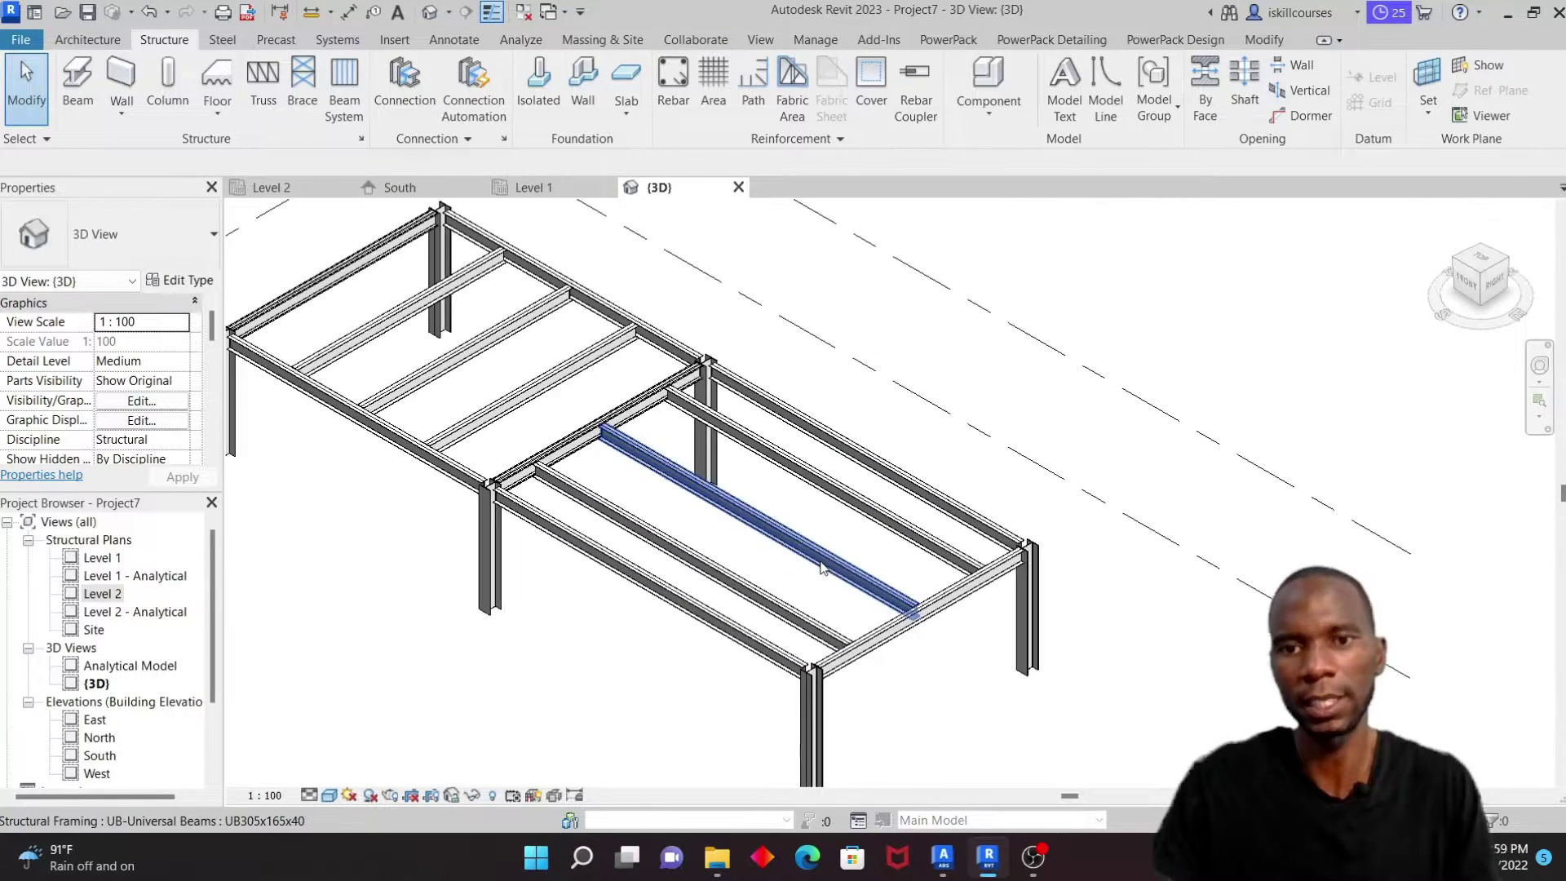
scroll(681, 530, "down", 2)
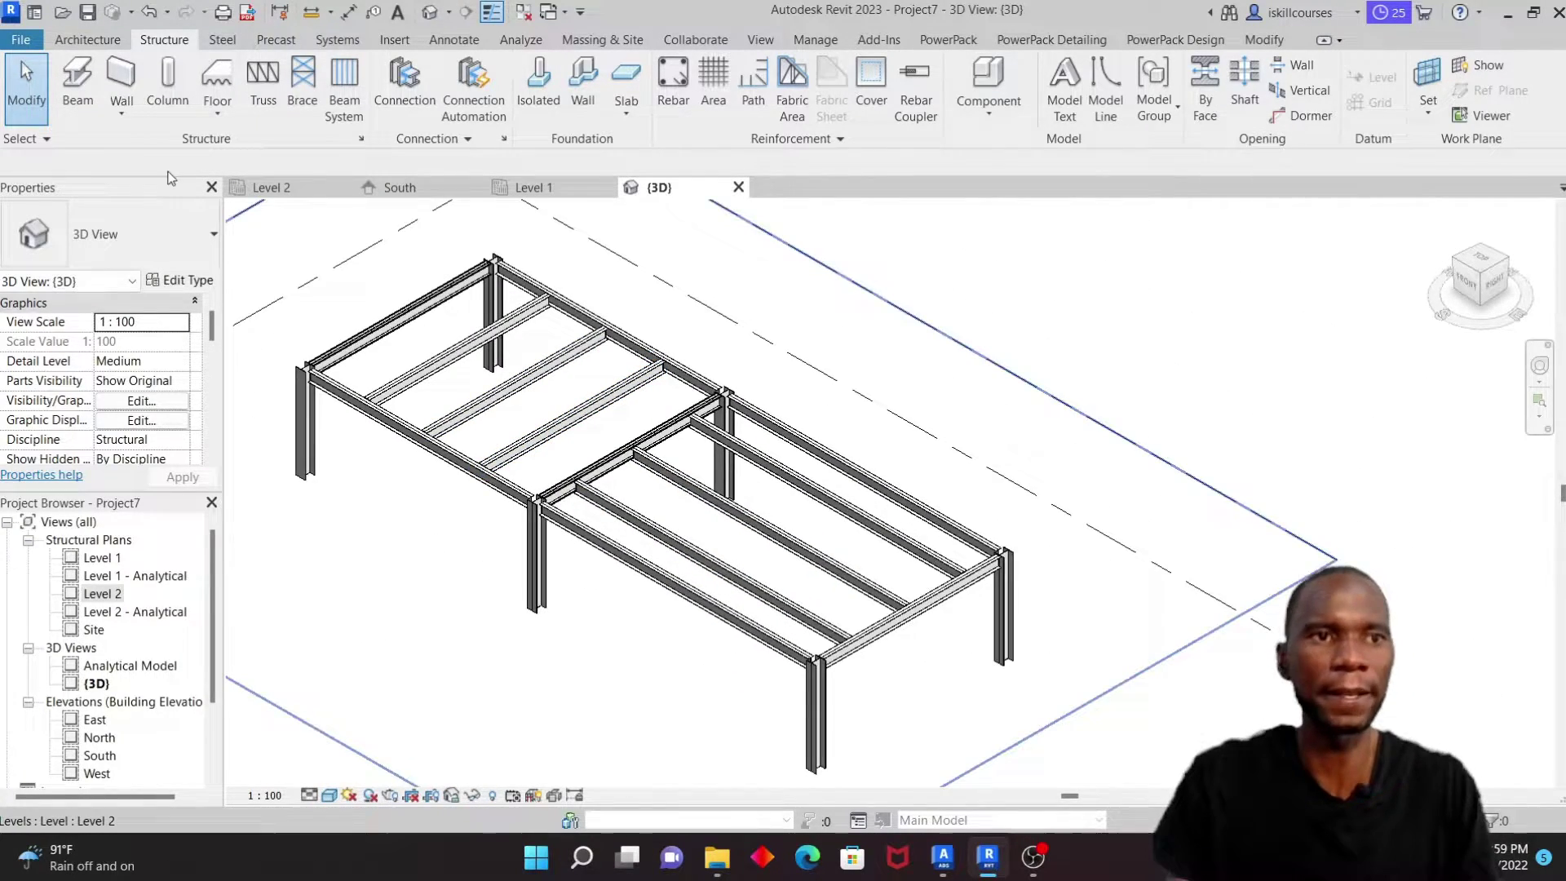
left_click(21, 39)
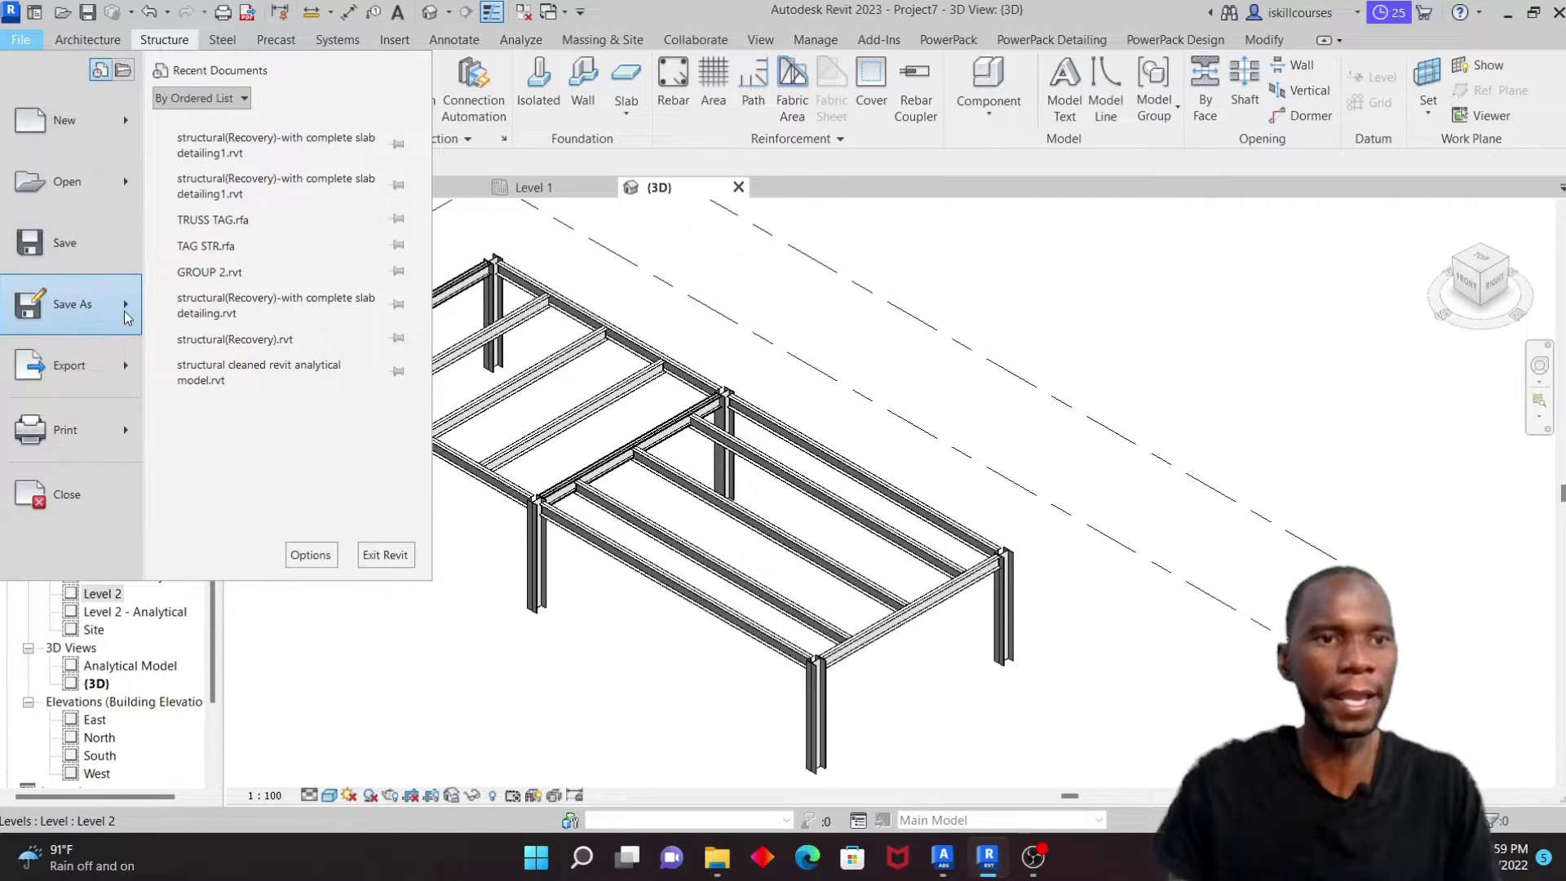
Step: Save the project as 'revit to advance' in the Revt to advance steel folder
mouse_move(82, 303)
left_click(241, 233)
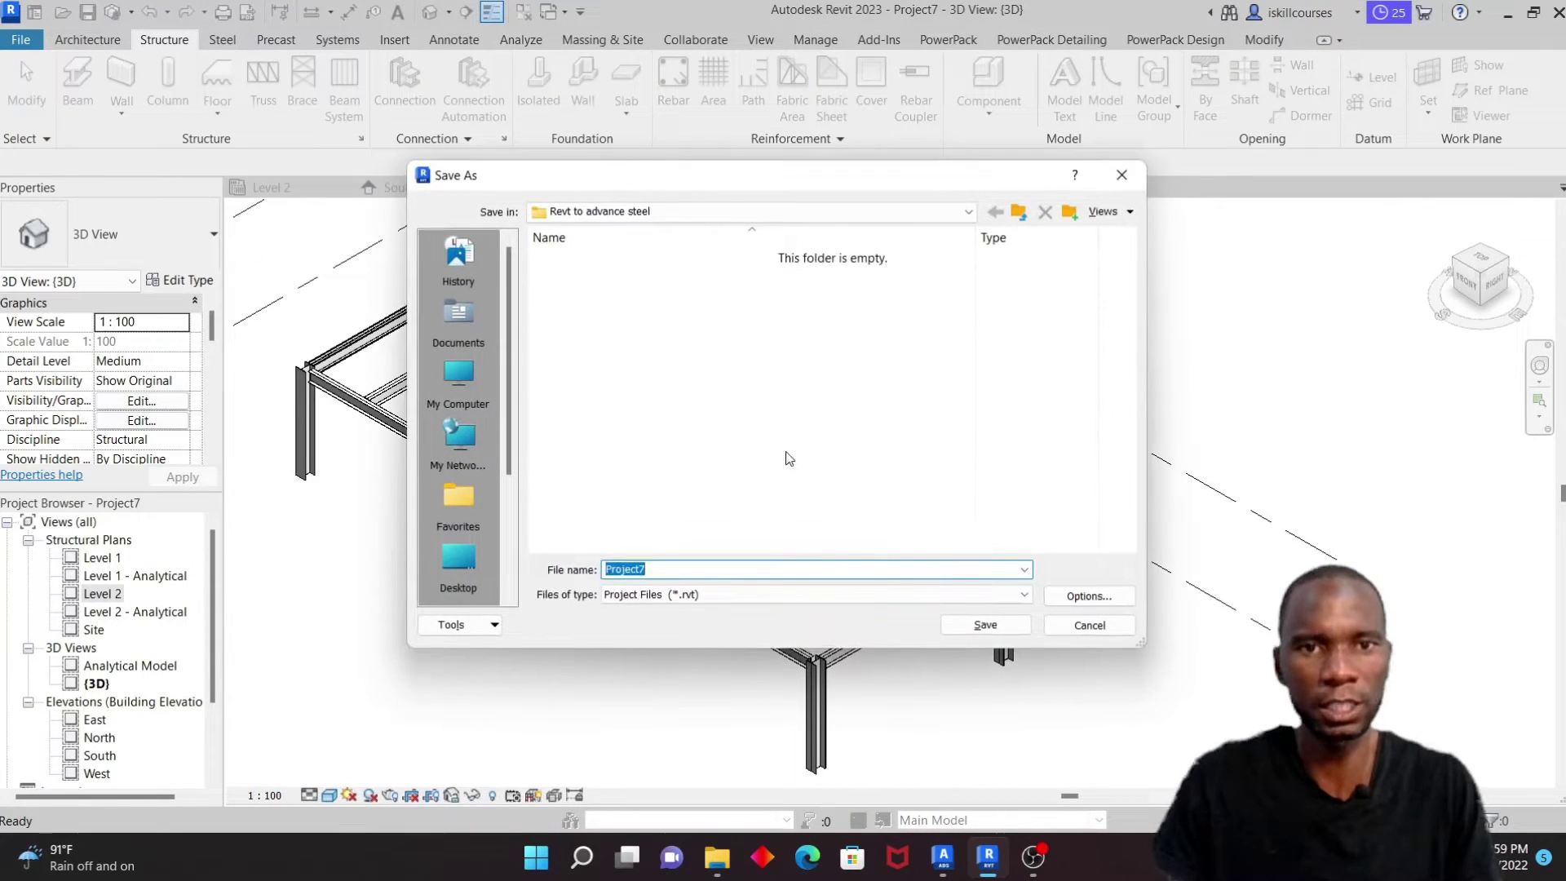
type("revit to advance")
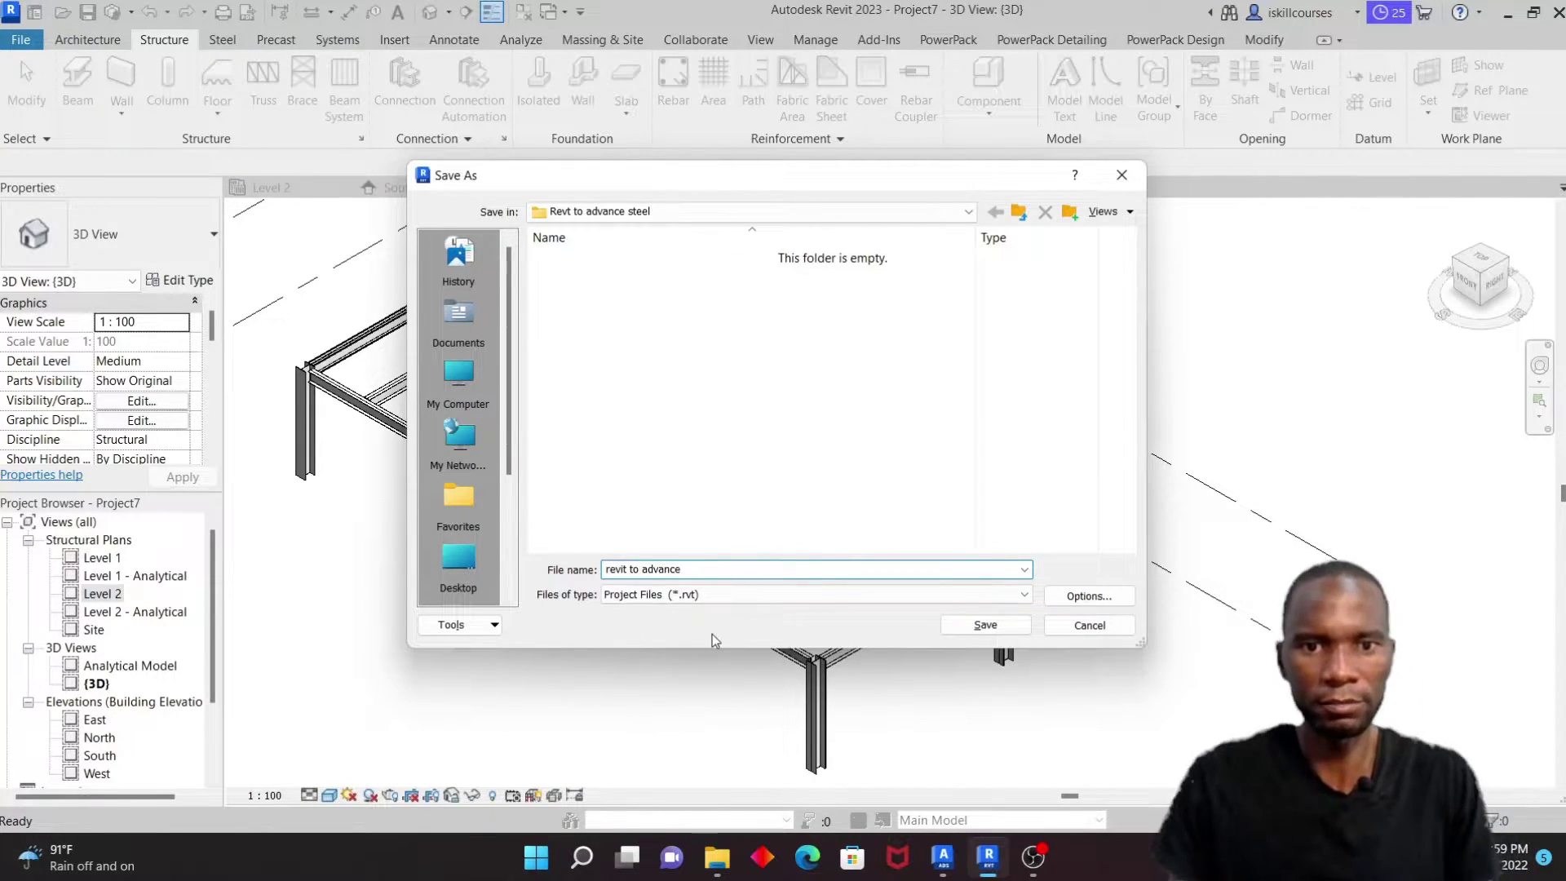
left_click(977, 627)
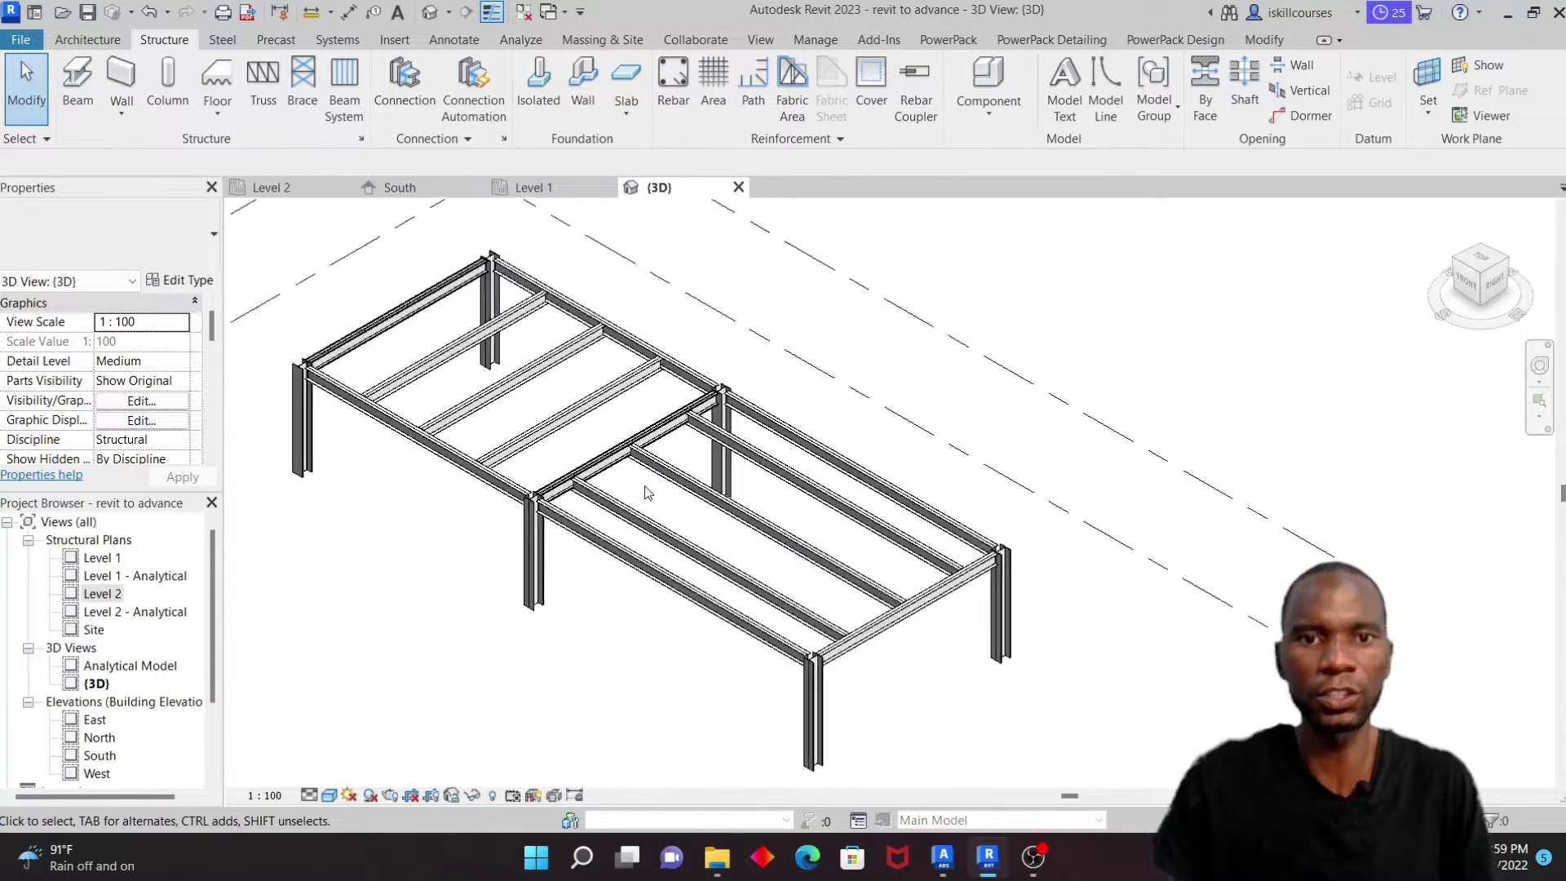
Step: Review the Advance Steel Extension settings under Add-Ins and cancel without changes
left_click(879, 45)
left_click(167, 119)
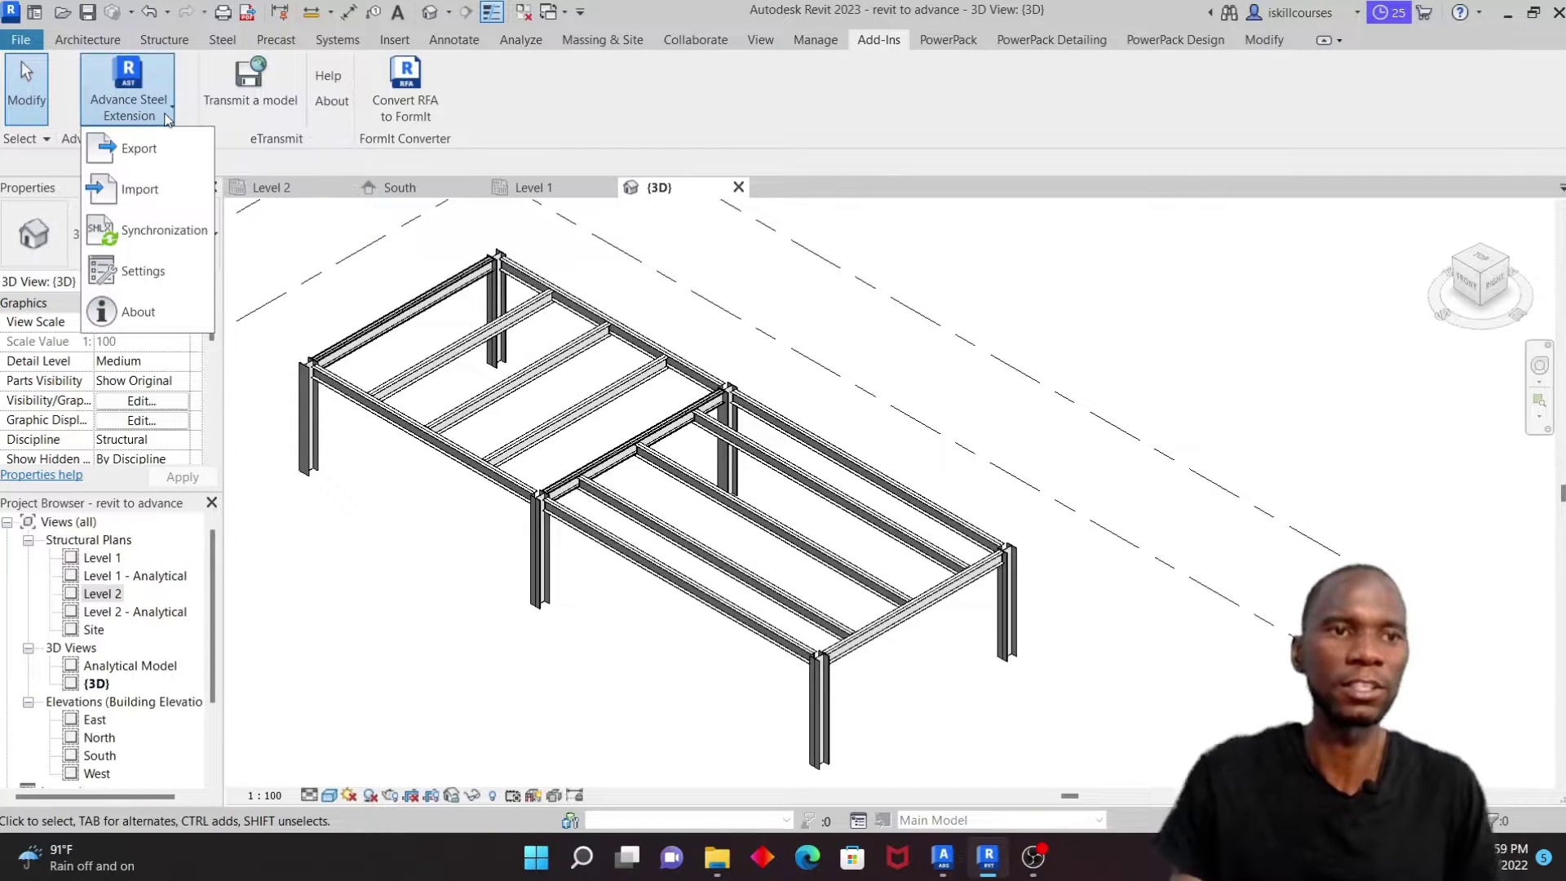
left_click(143, 271)
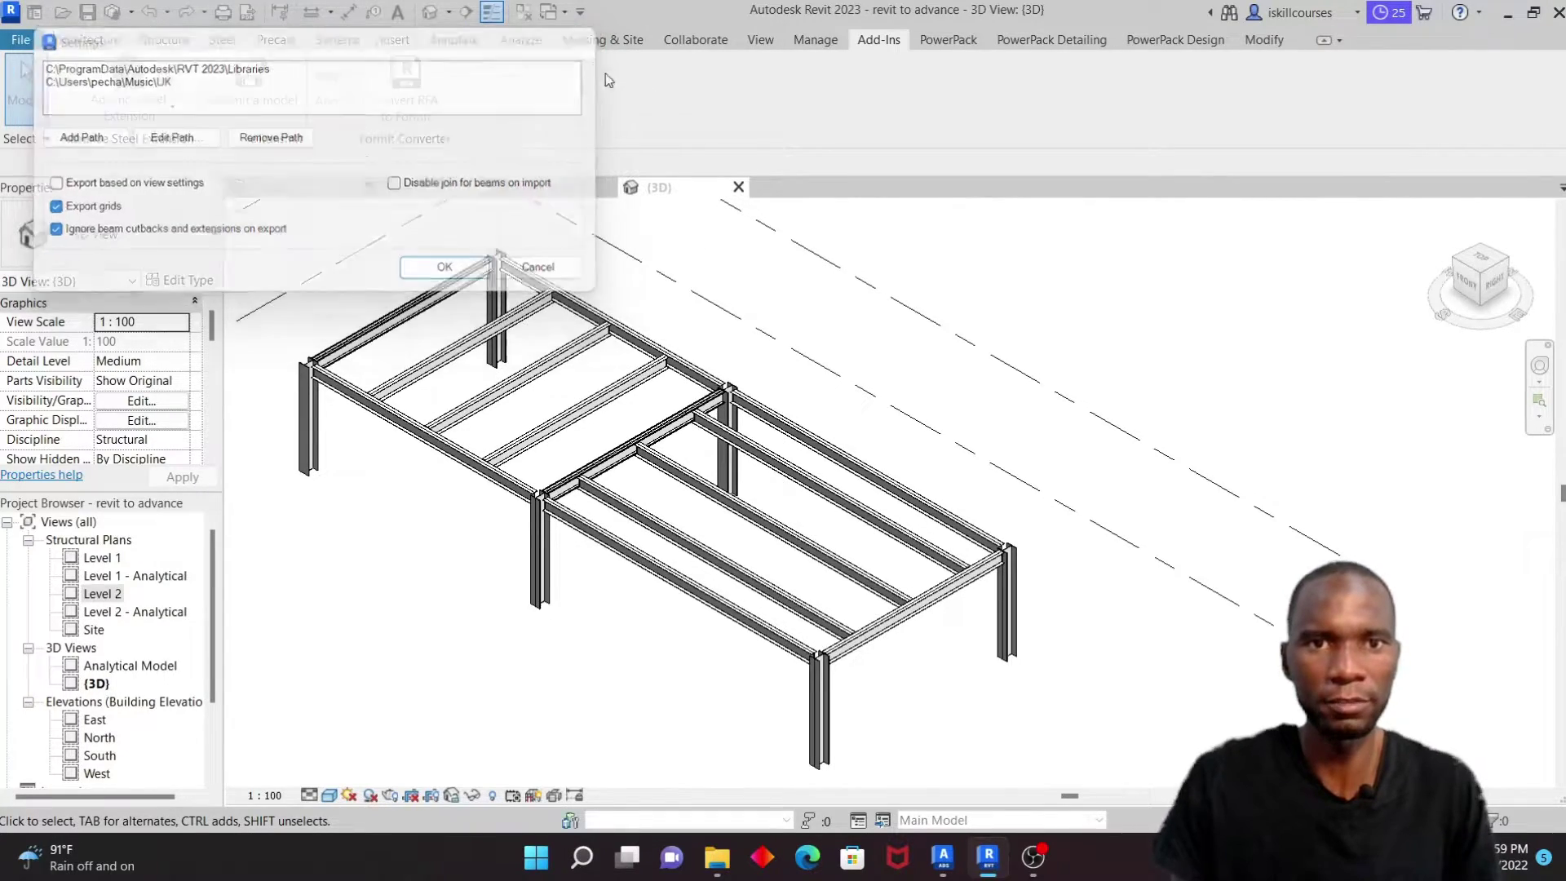
left_click(526, 270)
Step: Zoom and pan the 3D view around a beam junction of the frame
scroll(744, 291, "up", 6)
scroll(726, 318, "up", 2)
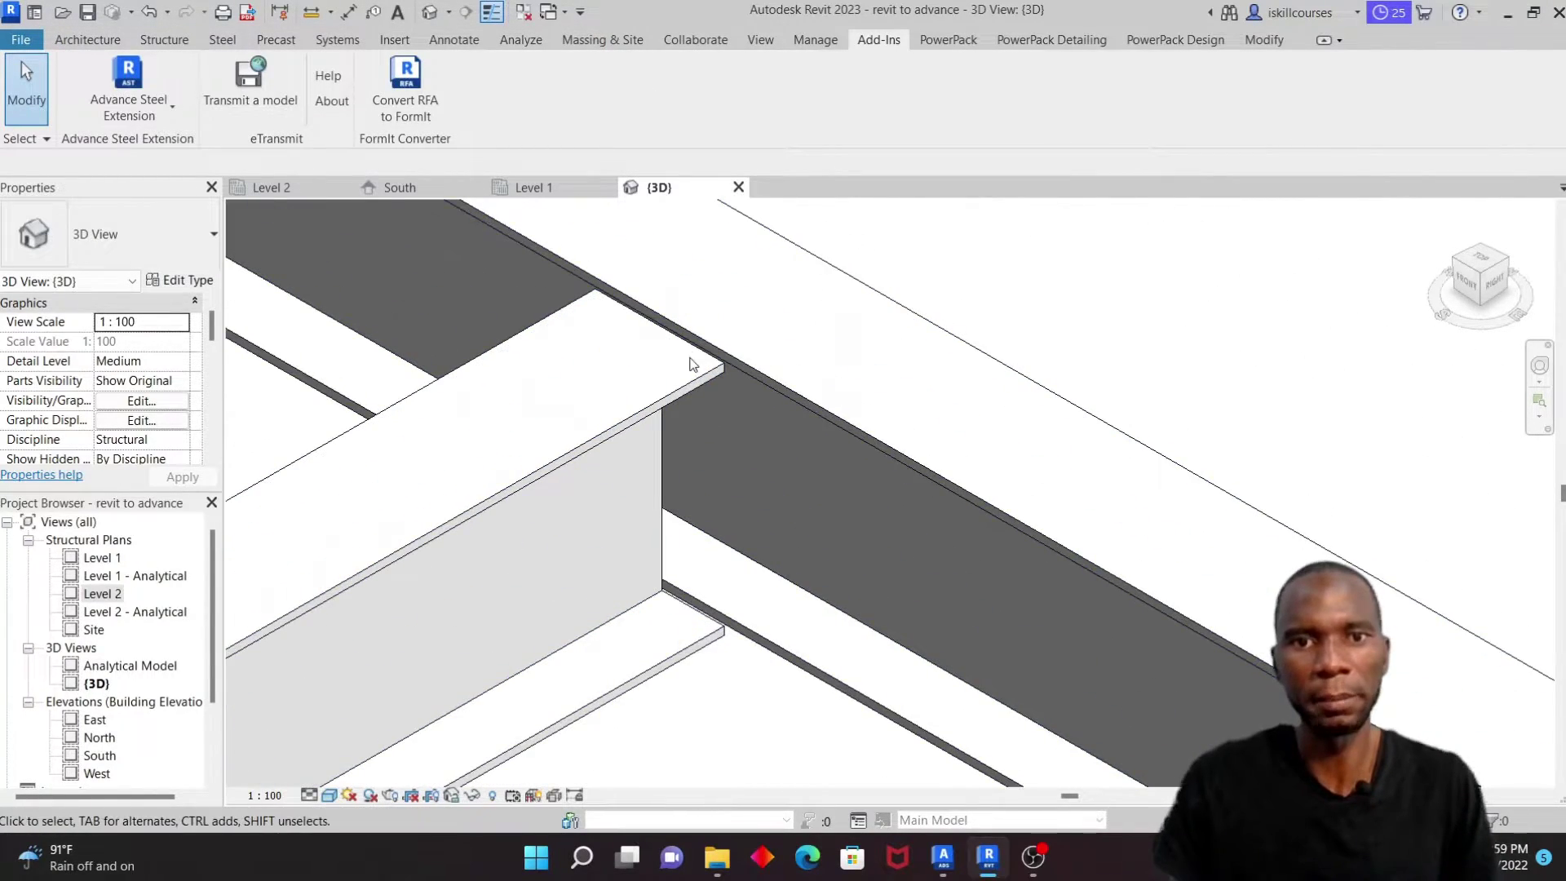
scroll(708, 388, "down", 3)
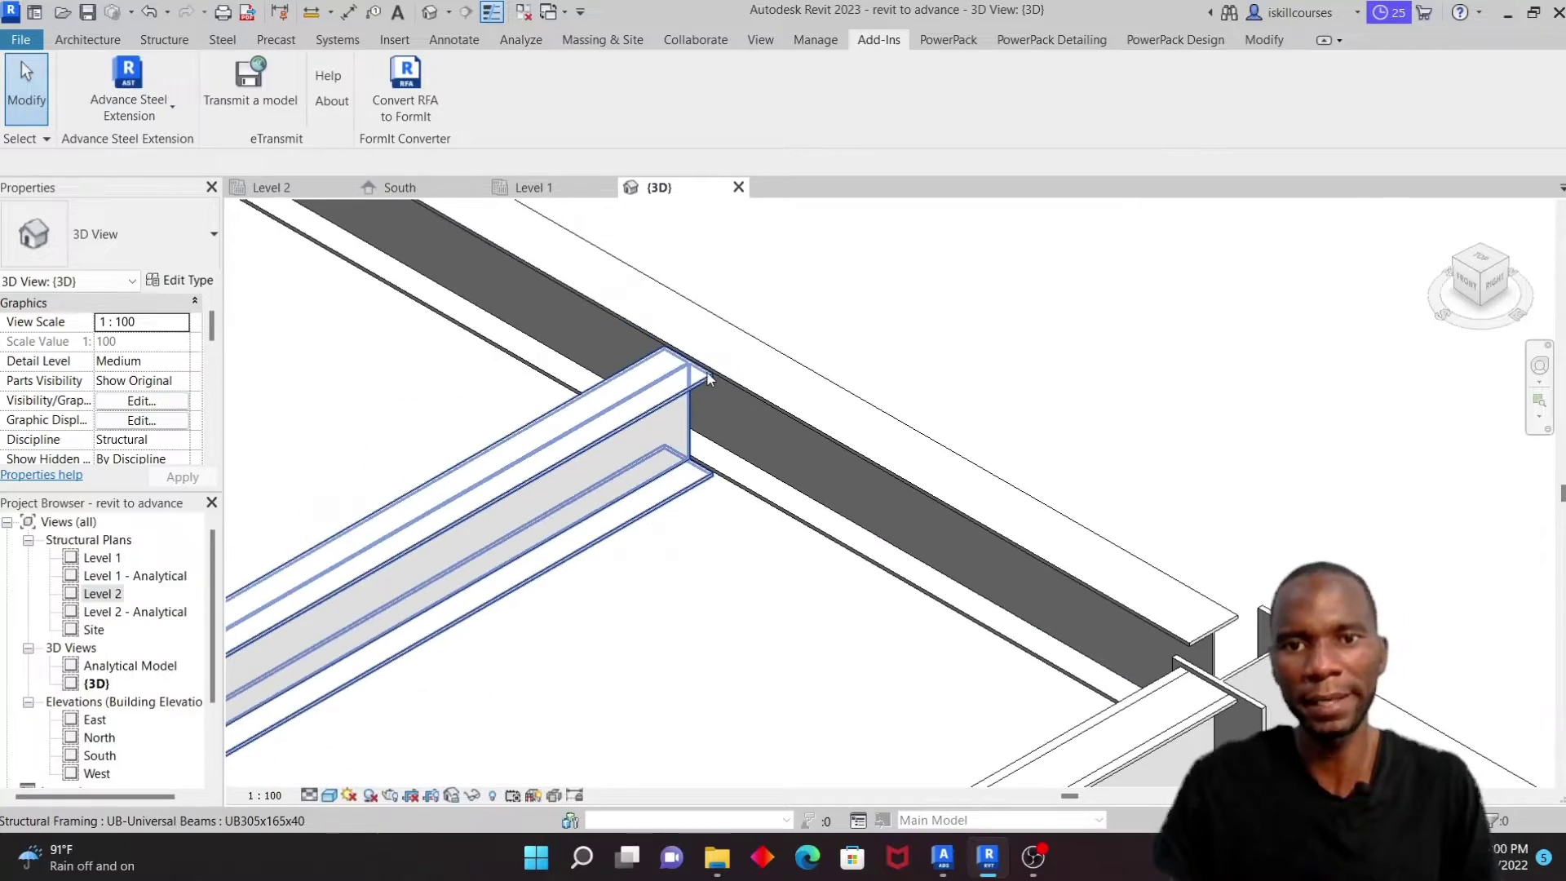
middle_click_drag(707, 398, 702, 444)
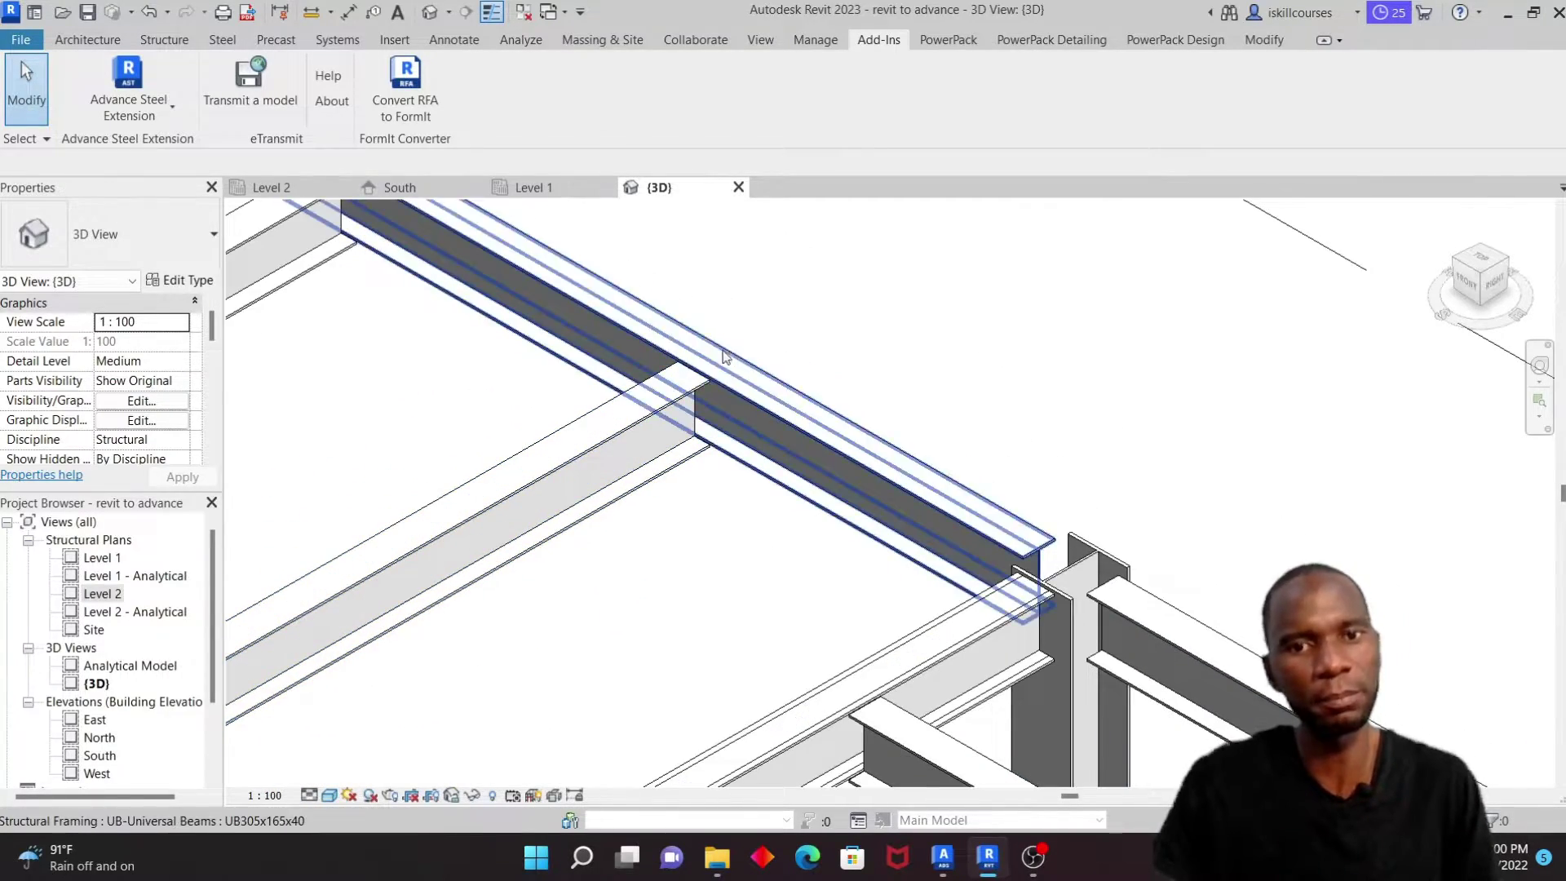
scroll(702, 444, "down", 3)
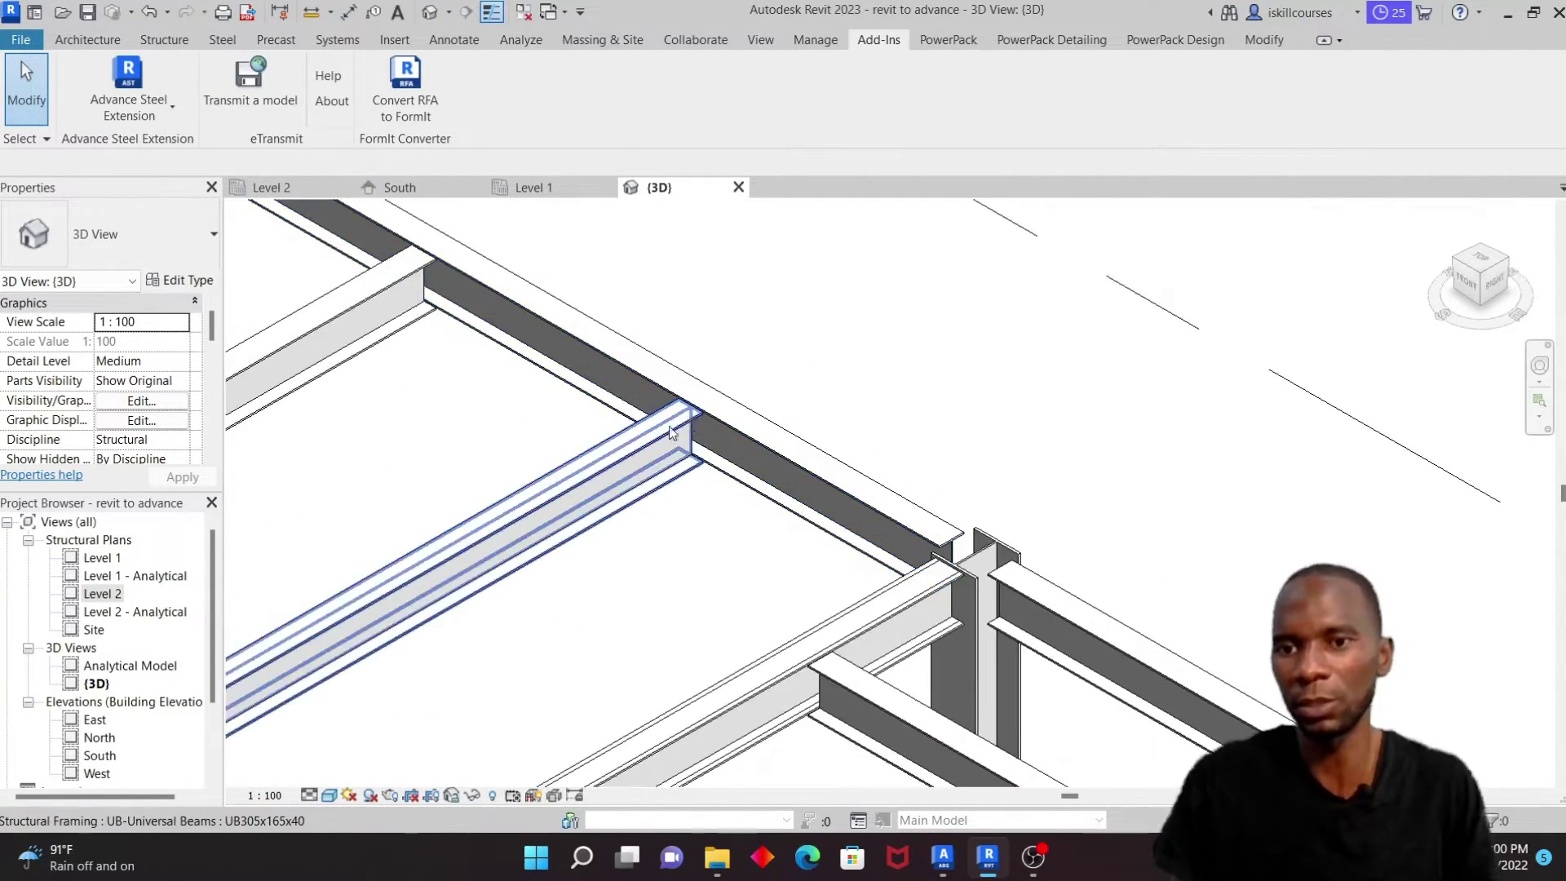
scroll(738, 429, "up", 5)
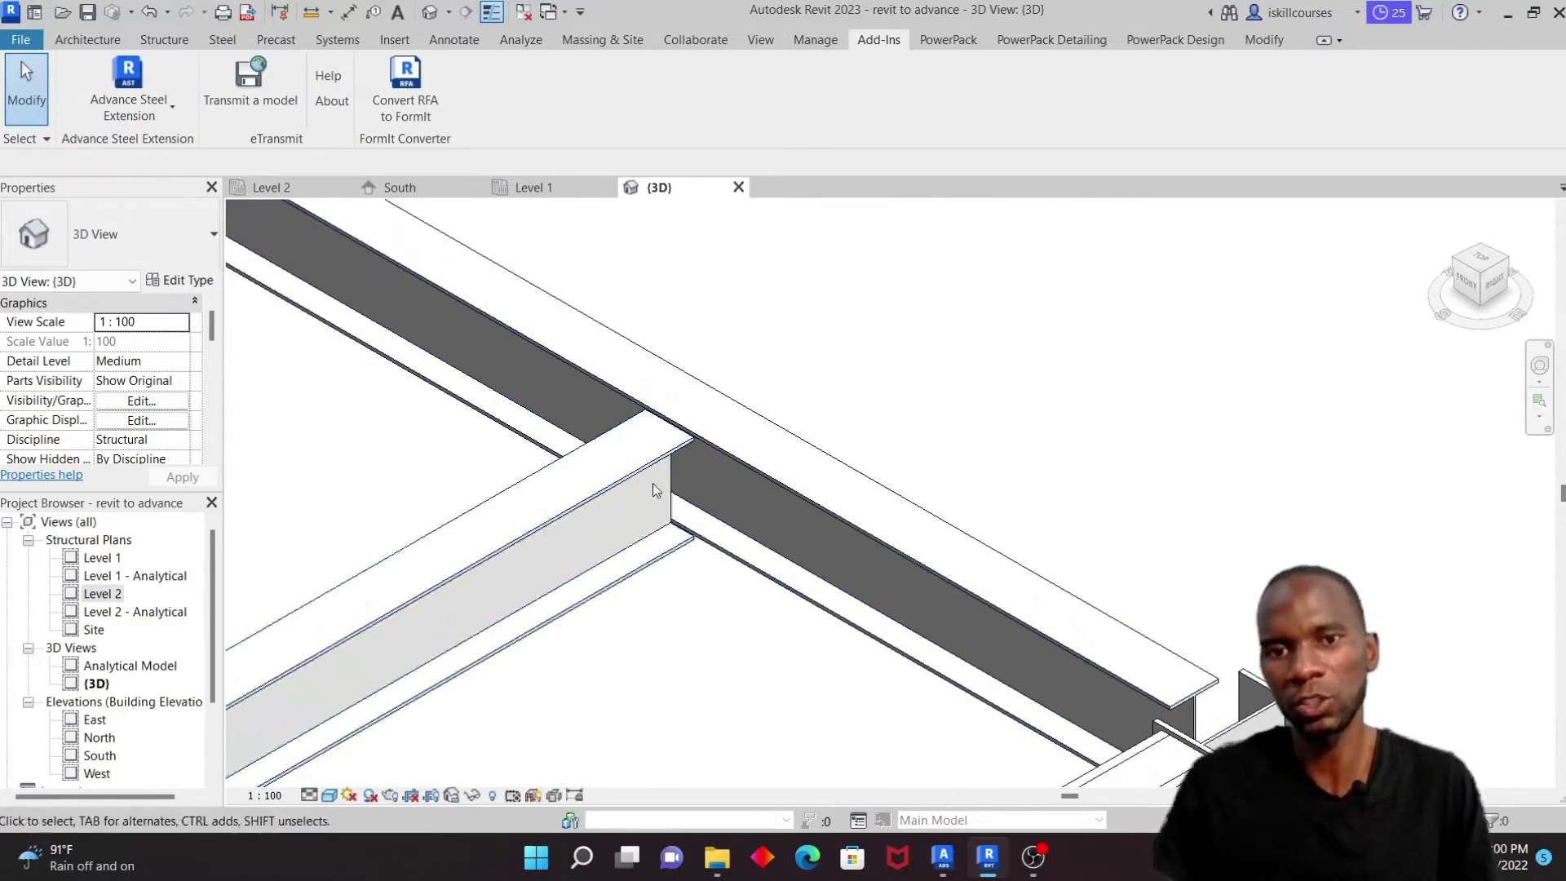
scroll(725, 457, "down", 2)
scroll(714, 485, "down", 5)
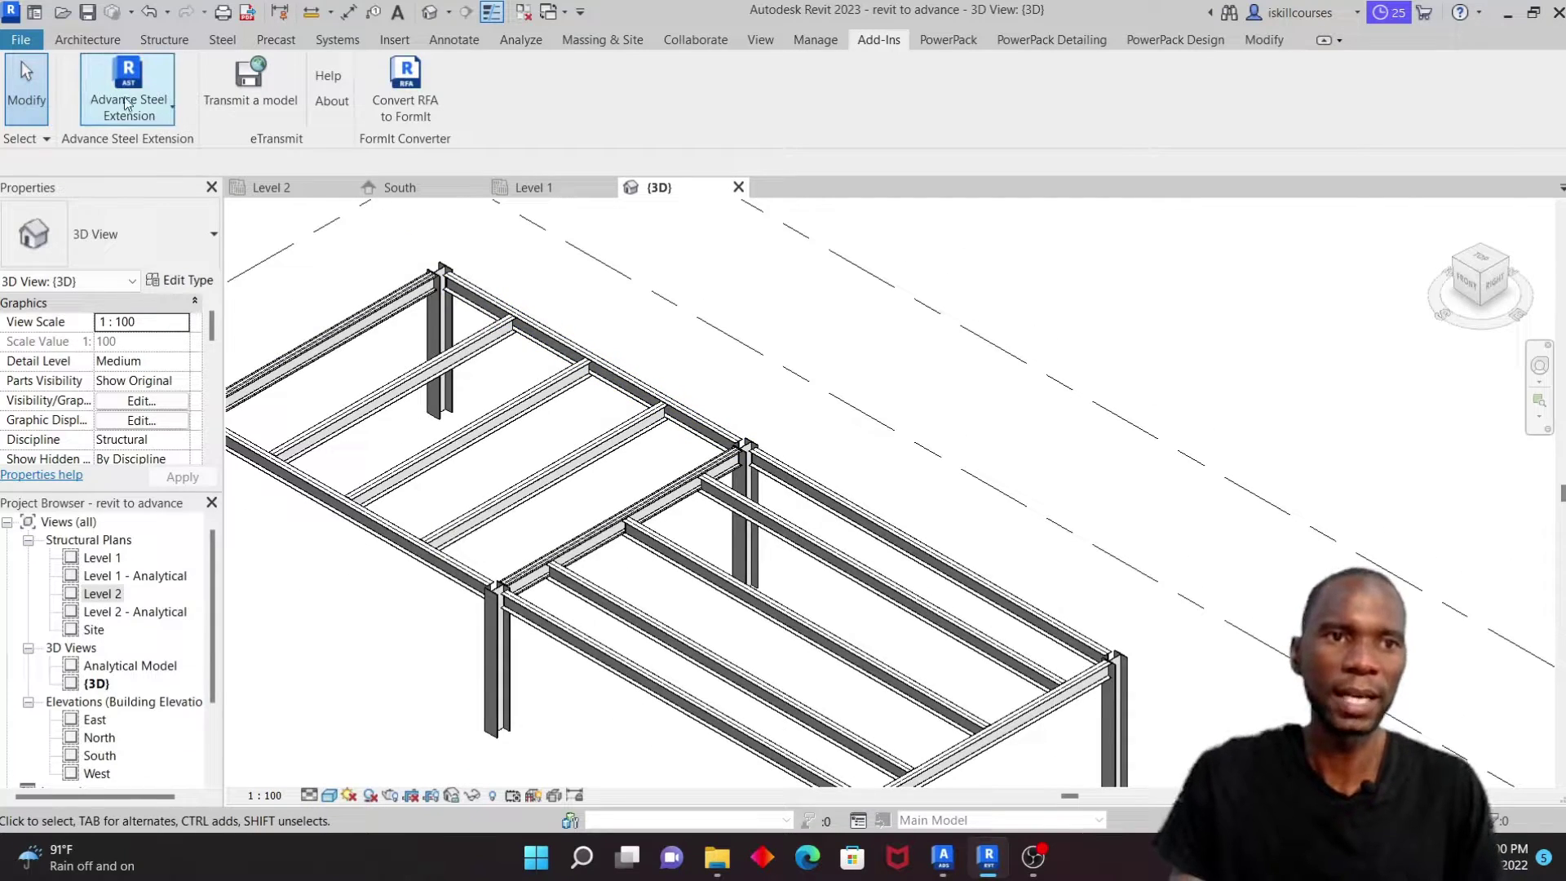
Step: Select the UK library folder path in Advance Steel Extension Settings and confirm with OK
left_click(163, 115)
left_click(144, 285)
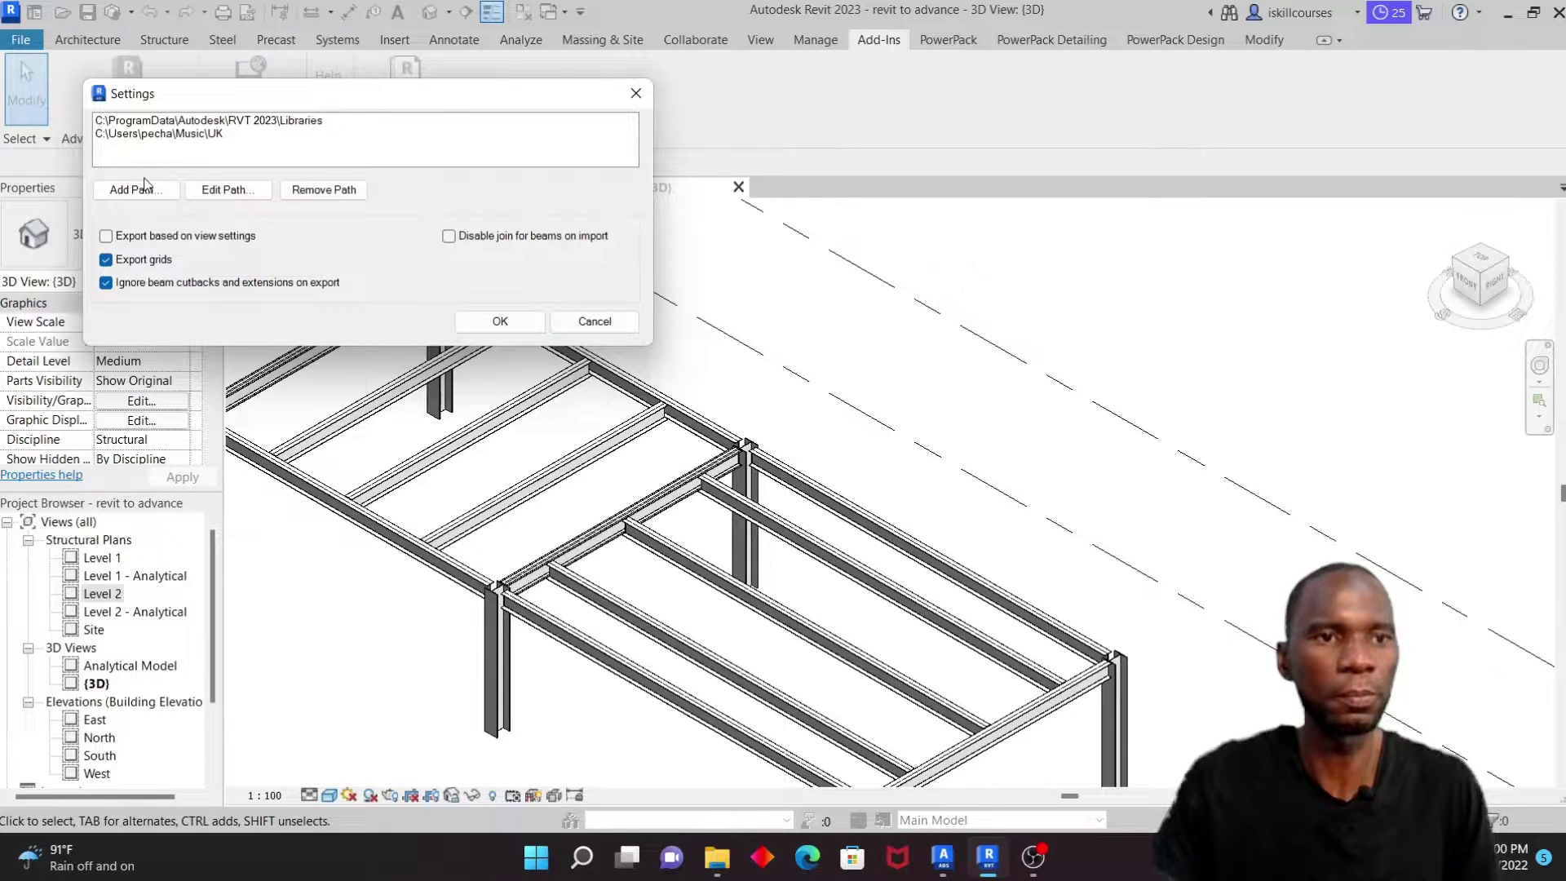
left_click(167, 134)
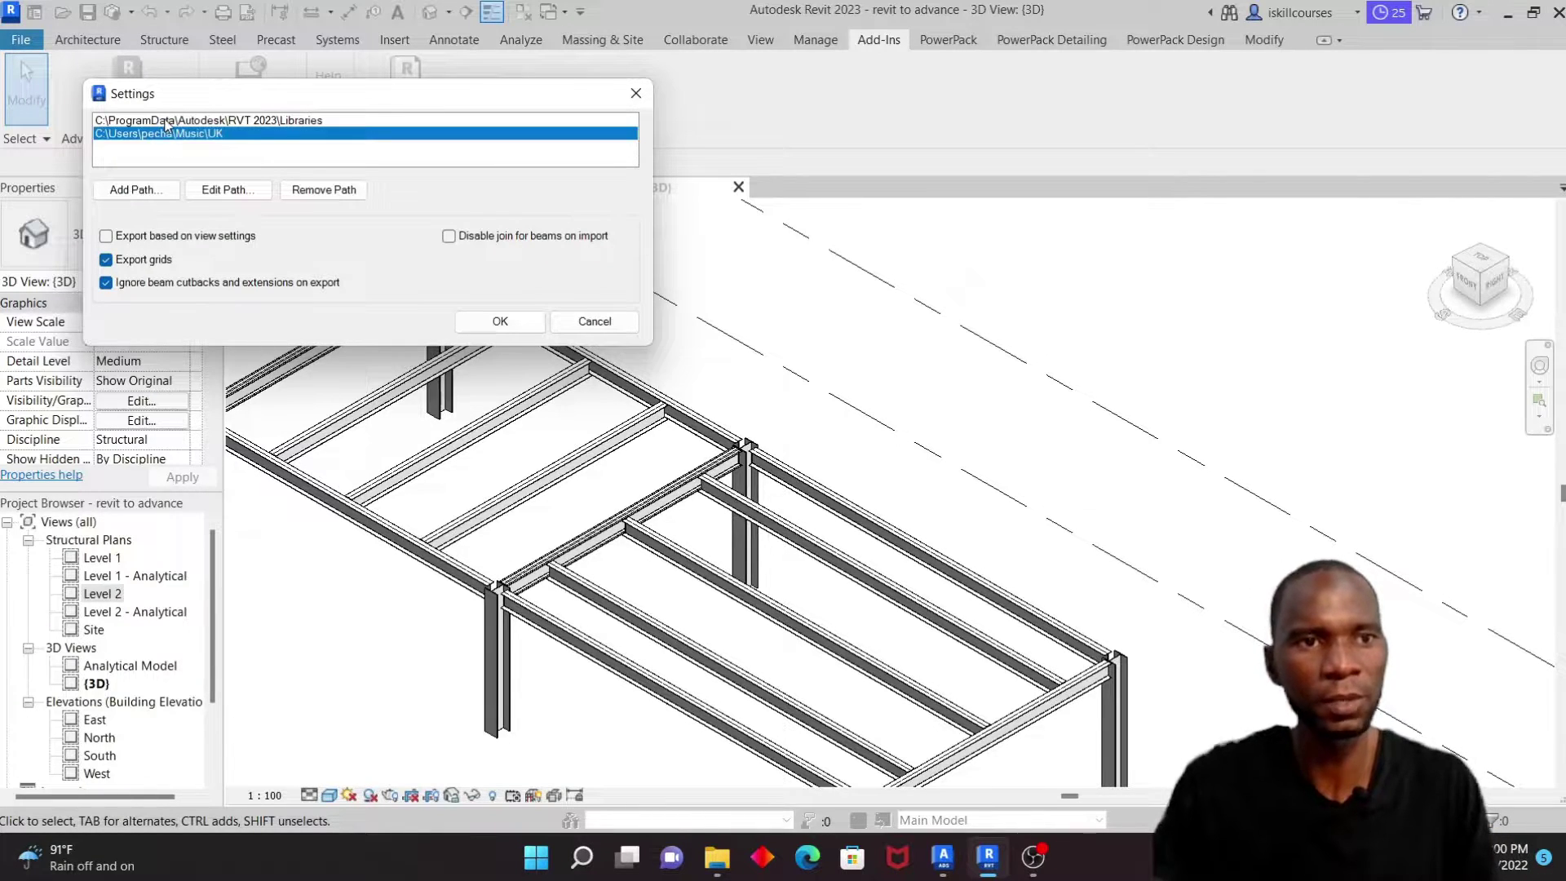
left_click(167, 120)
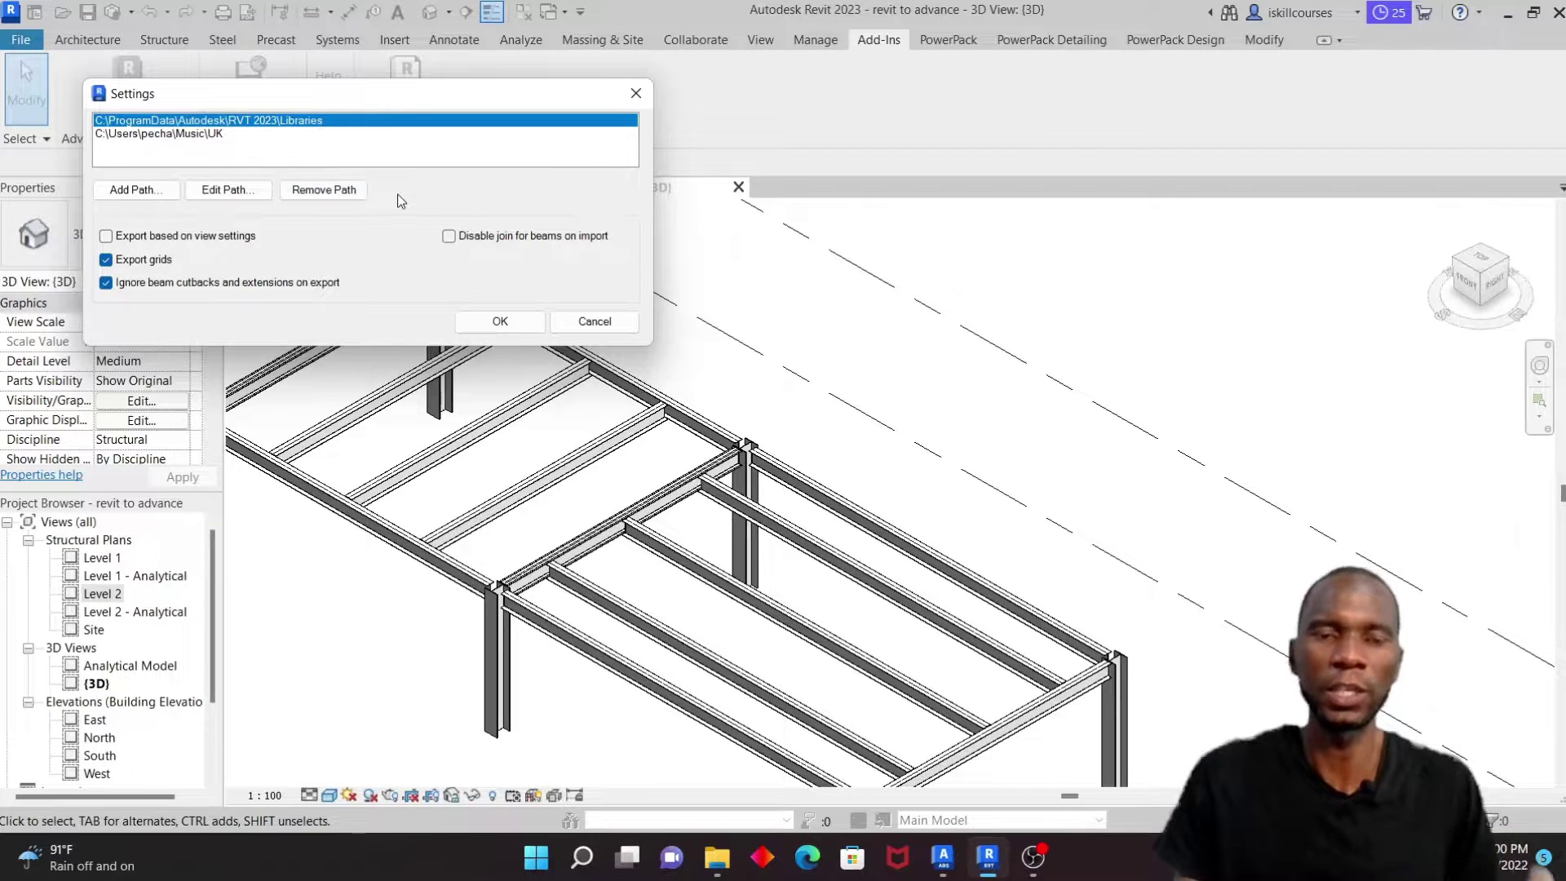
left_click(197, 135)
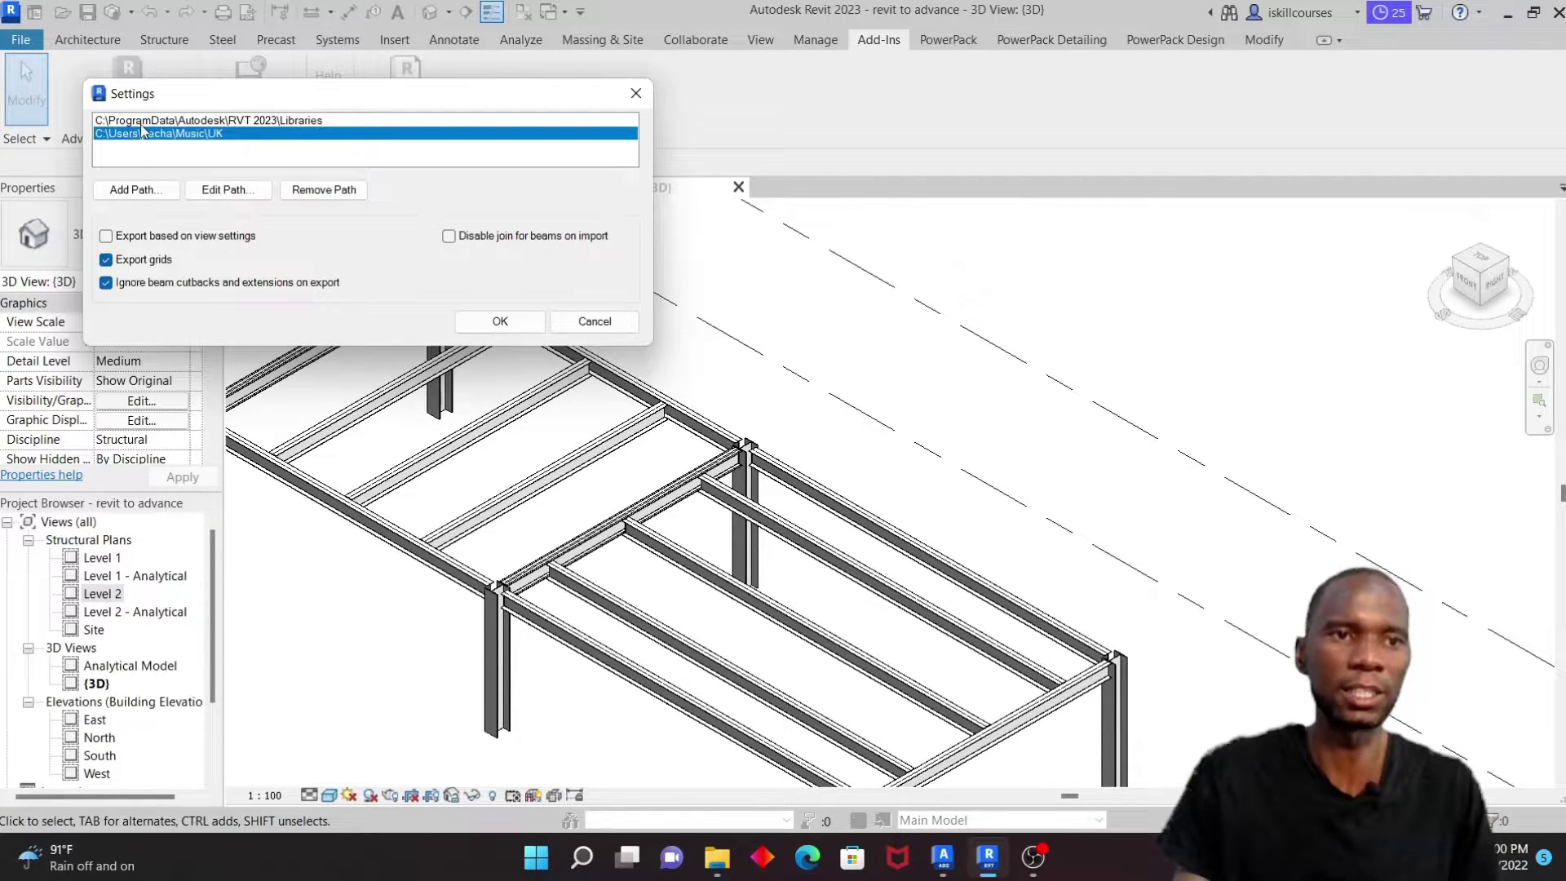
left_click(159, 126)
left_click(162, 136)
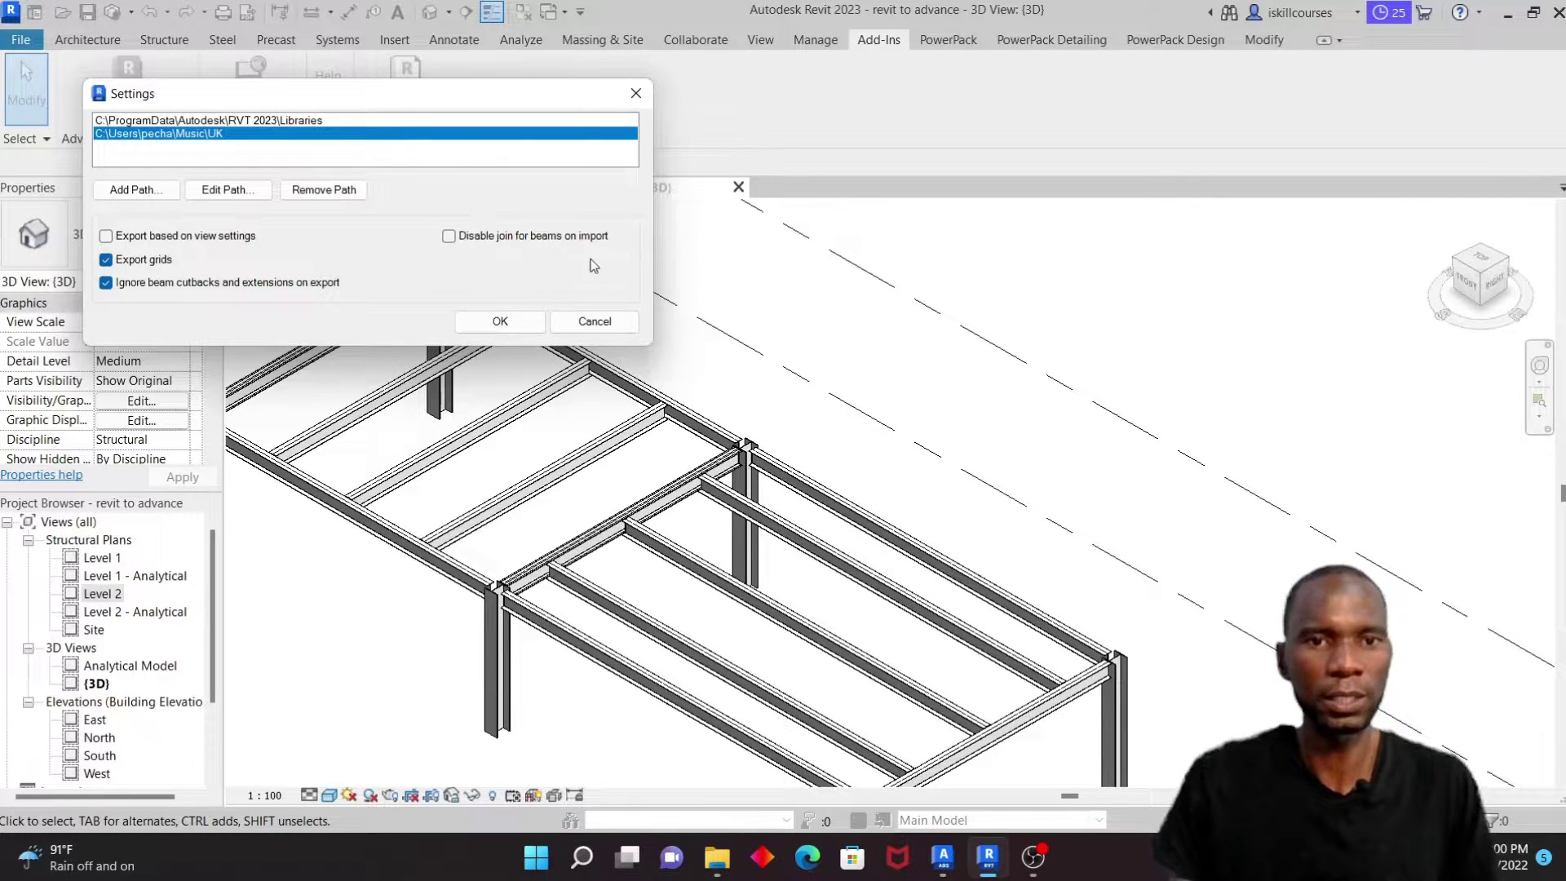
left_click(501, 327)
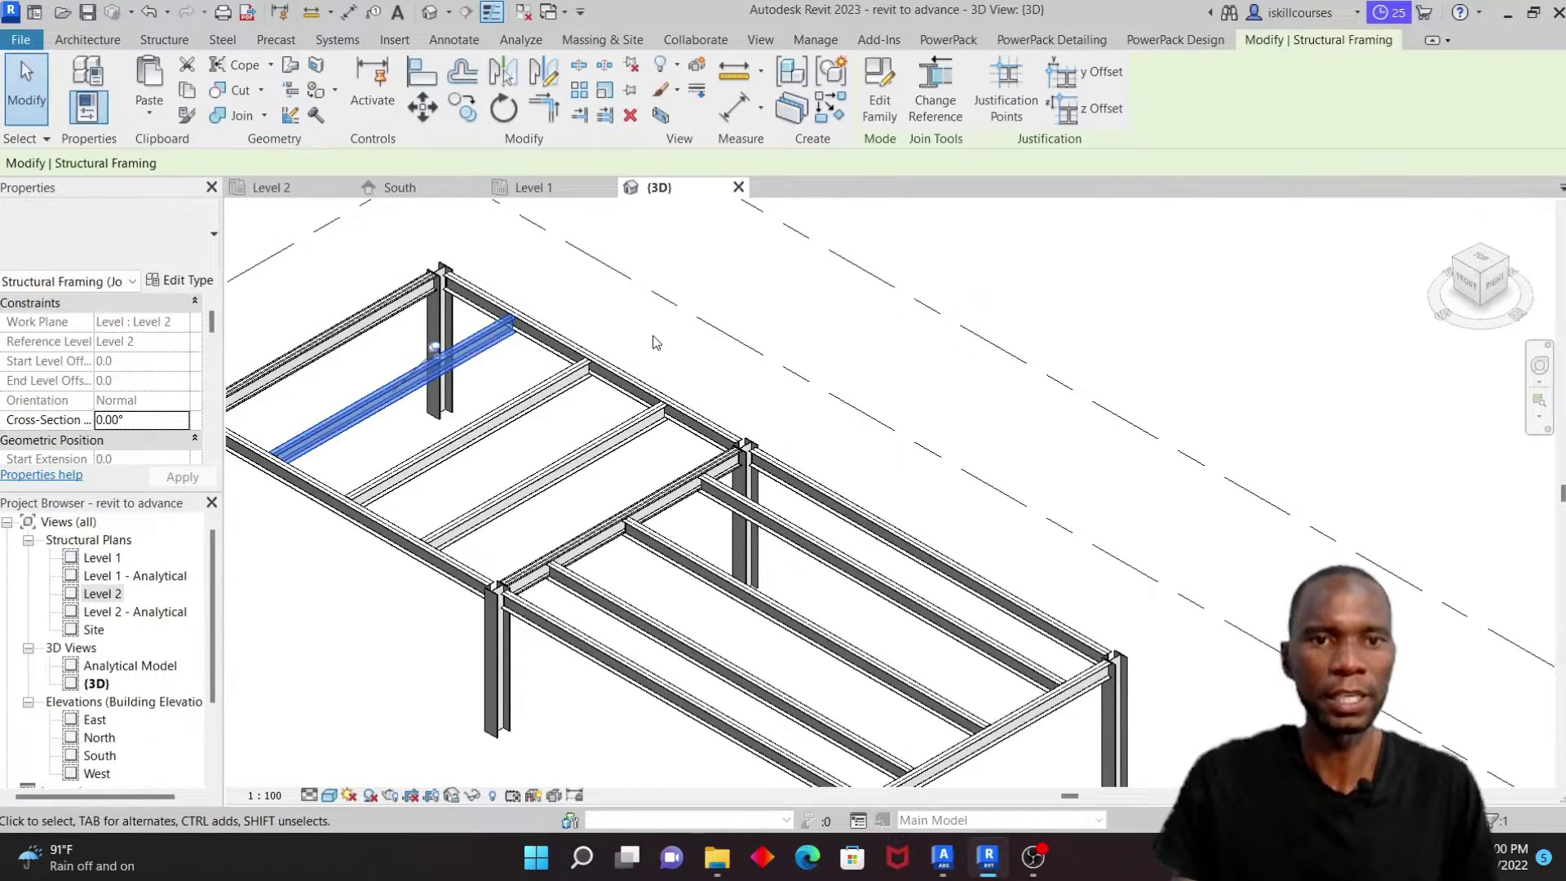
Step: Export the frame with the UK country library and save it as 'revit to advance.smlx'
left_click(169, 111)
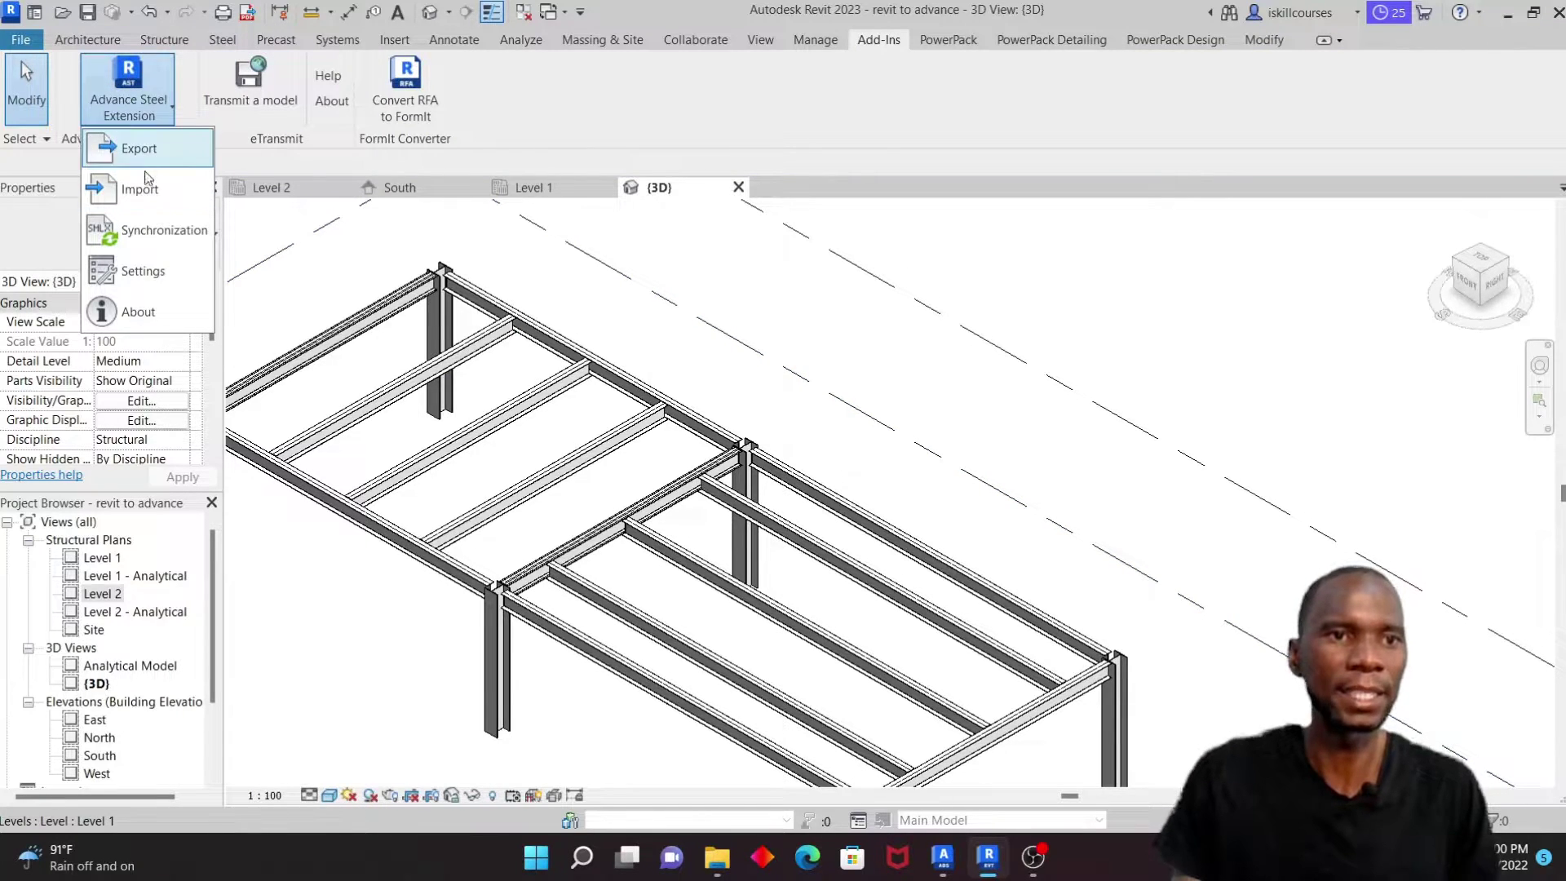
left_click(134, 149)
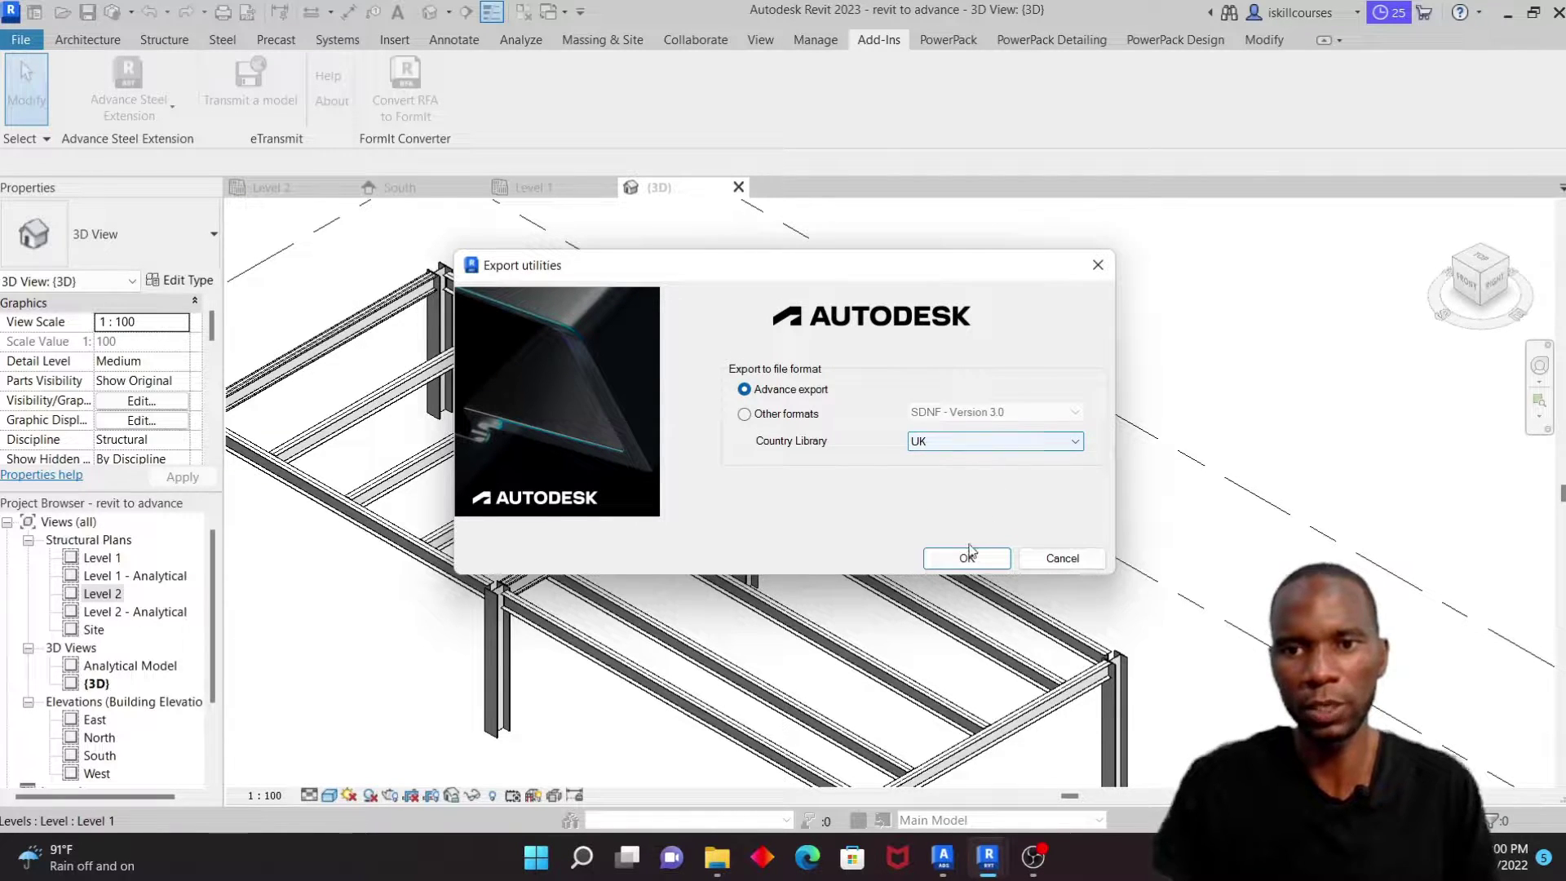
left_click(1076, 442)
left_click(1077, 444)
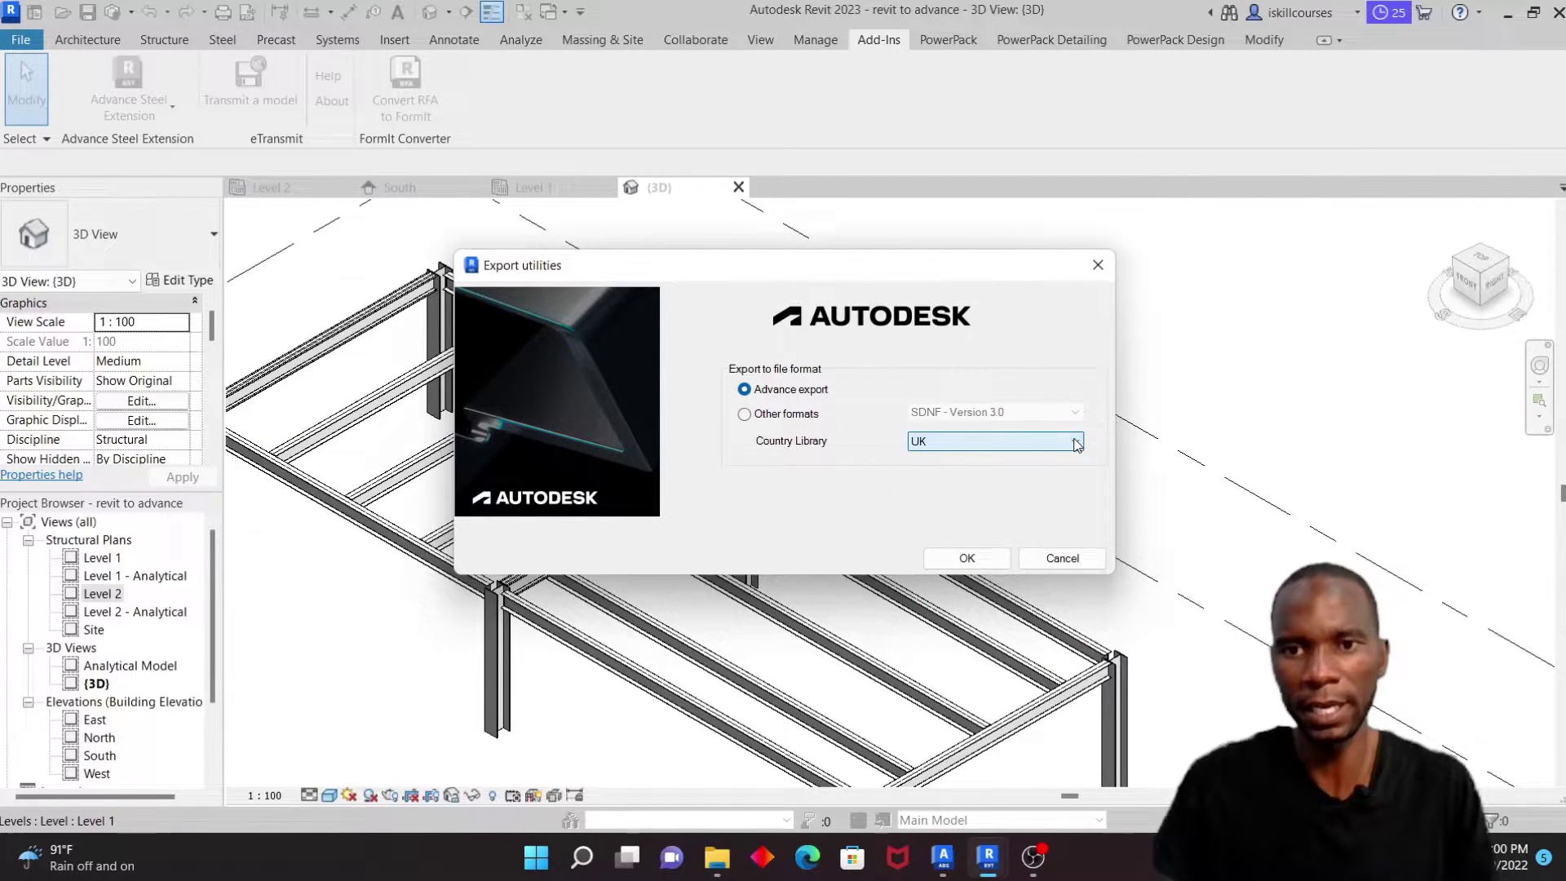
left_click(966, 558)
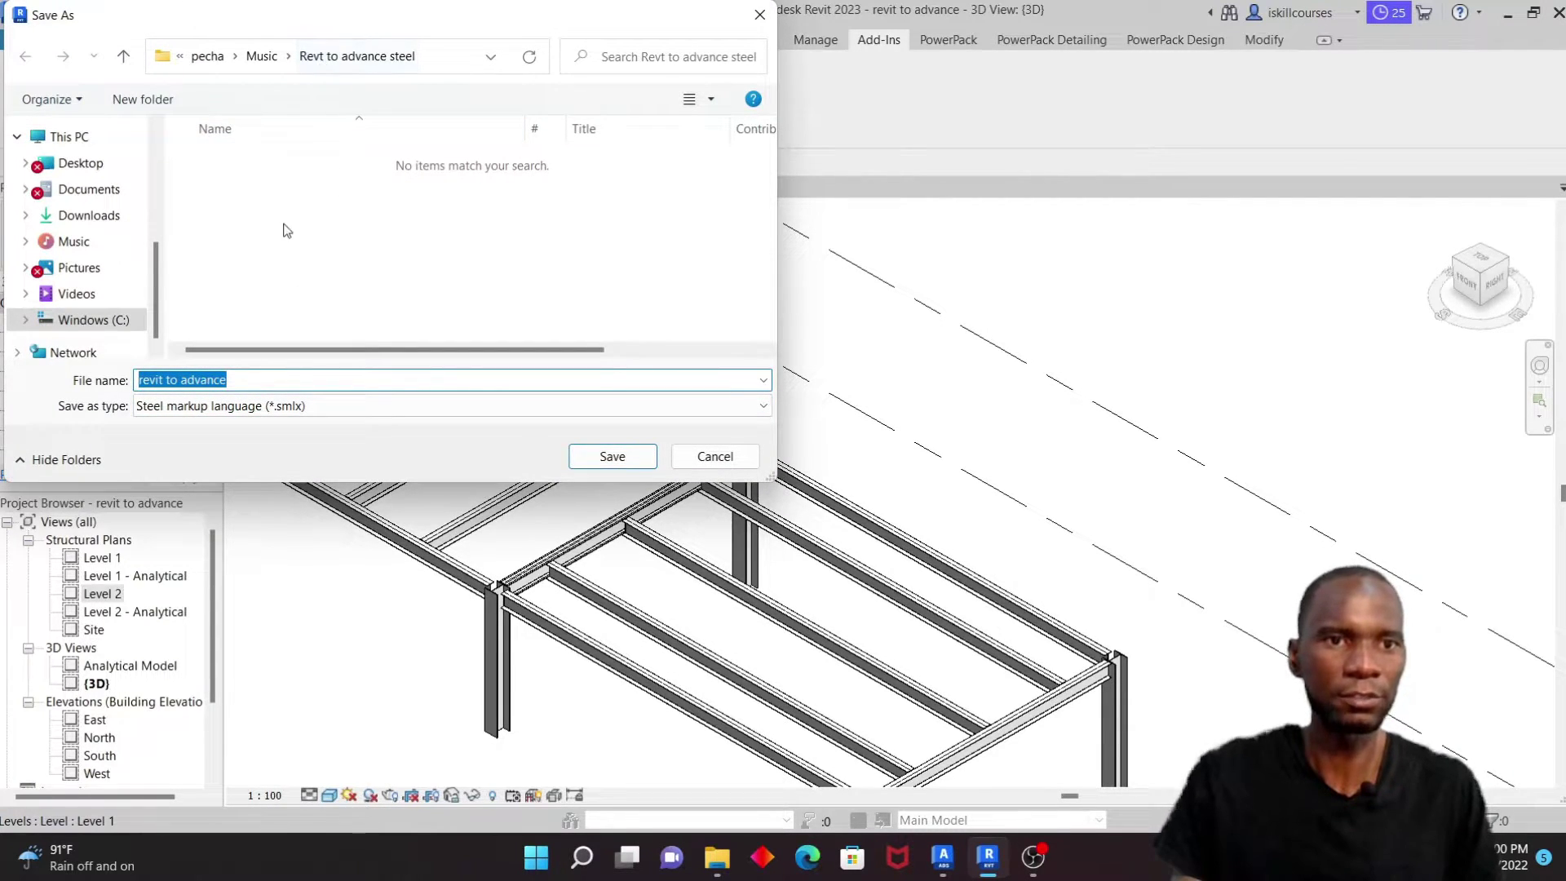
left_click(613, 455)
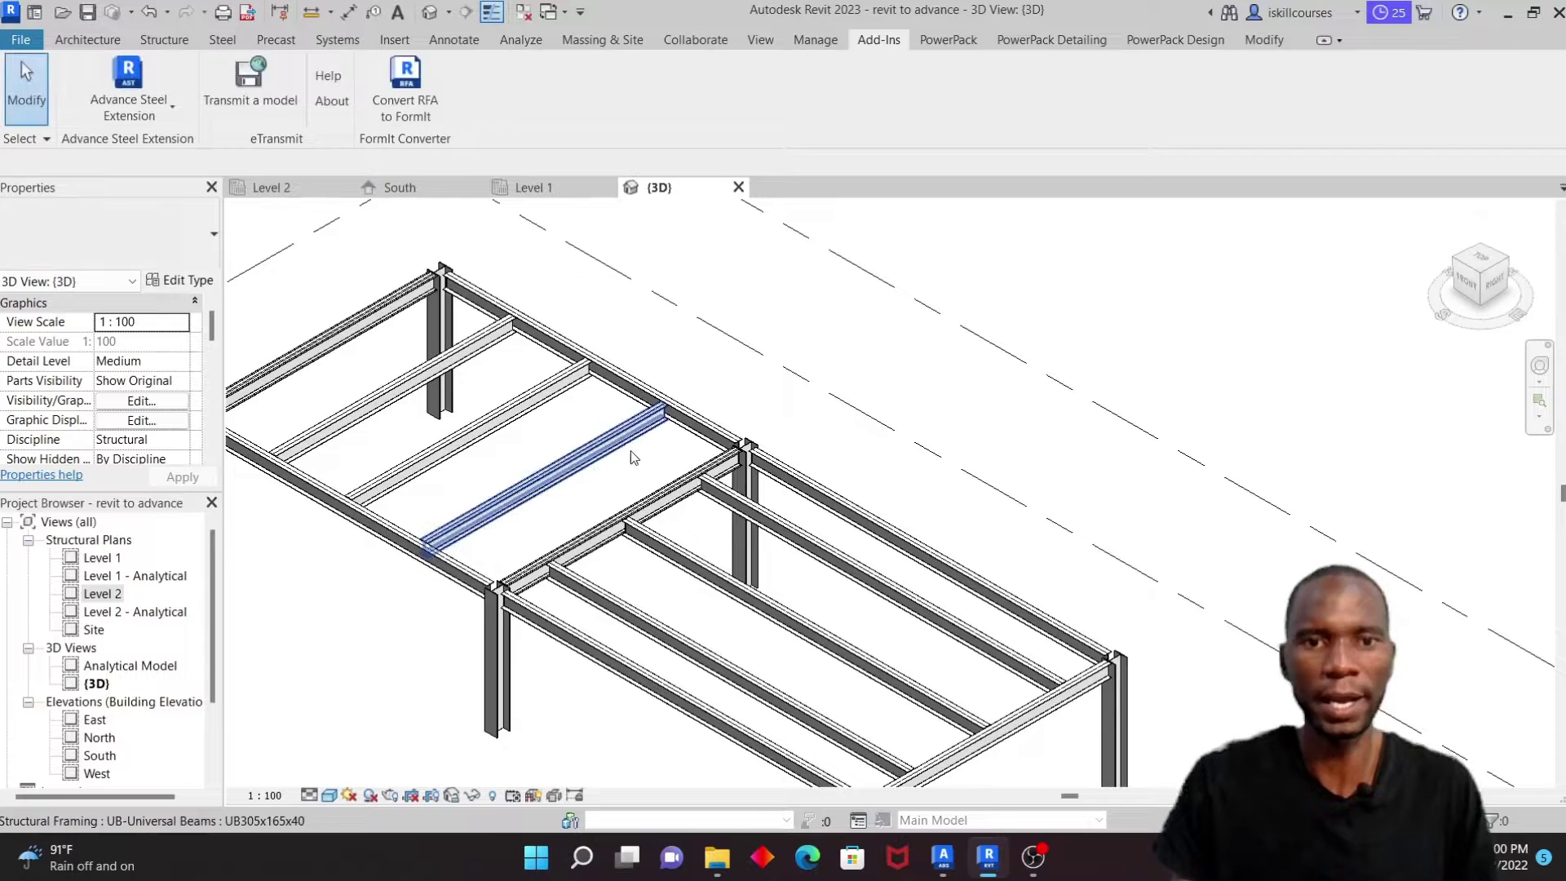
scroll(636, 355, "down", 2)
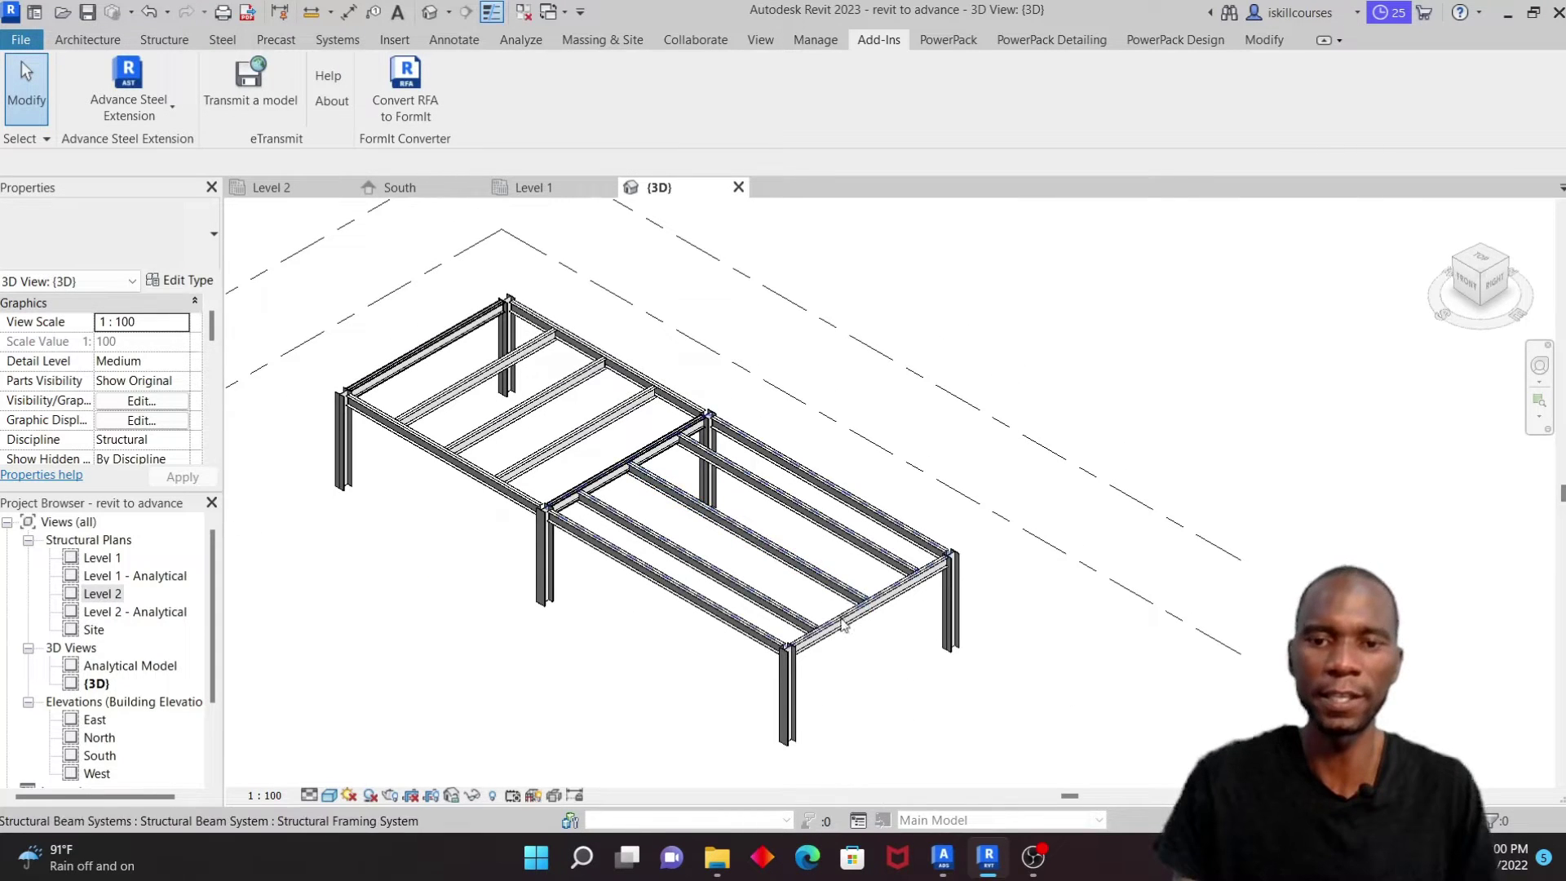
Step: In Advance Steel, create a new drawing from the ASTemplate.dwt template
left_click(942, 856)
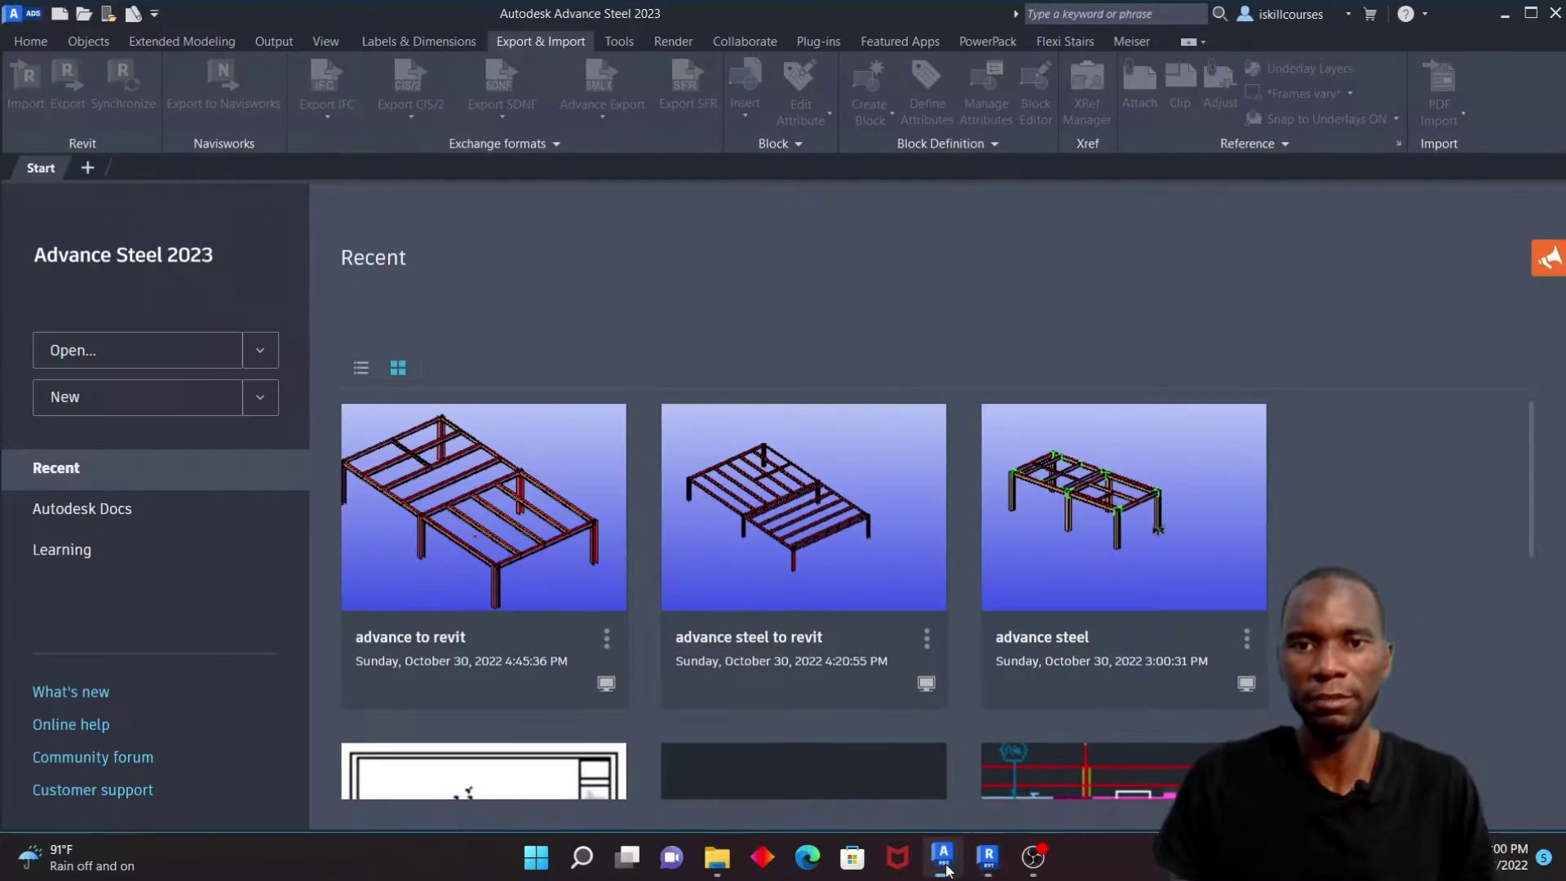
left_click(259, 399)
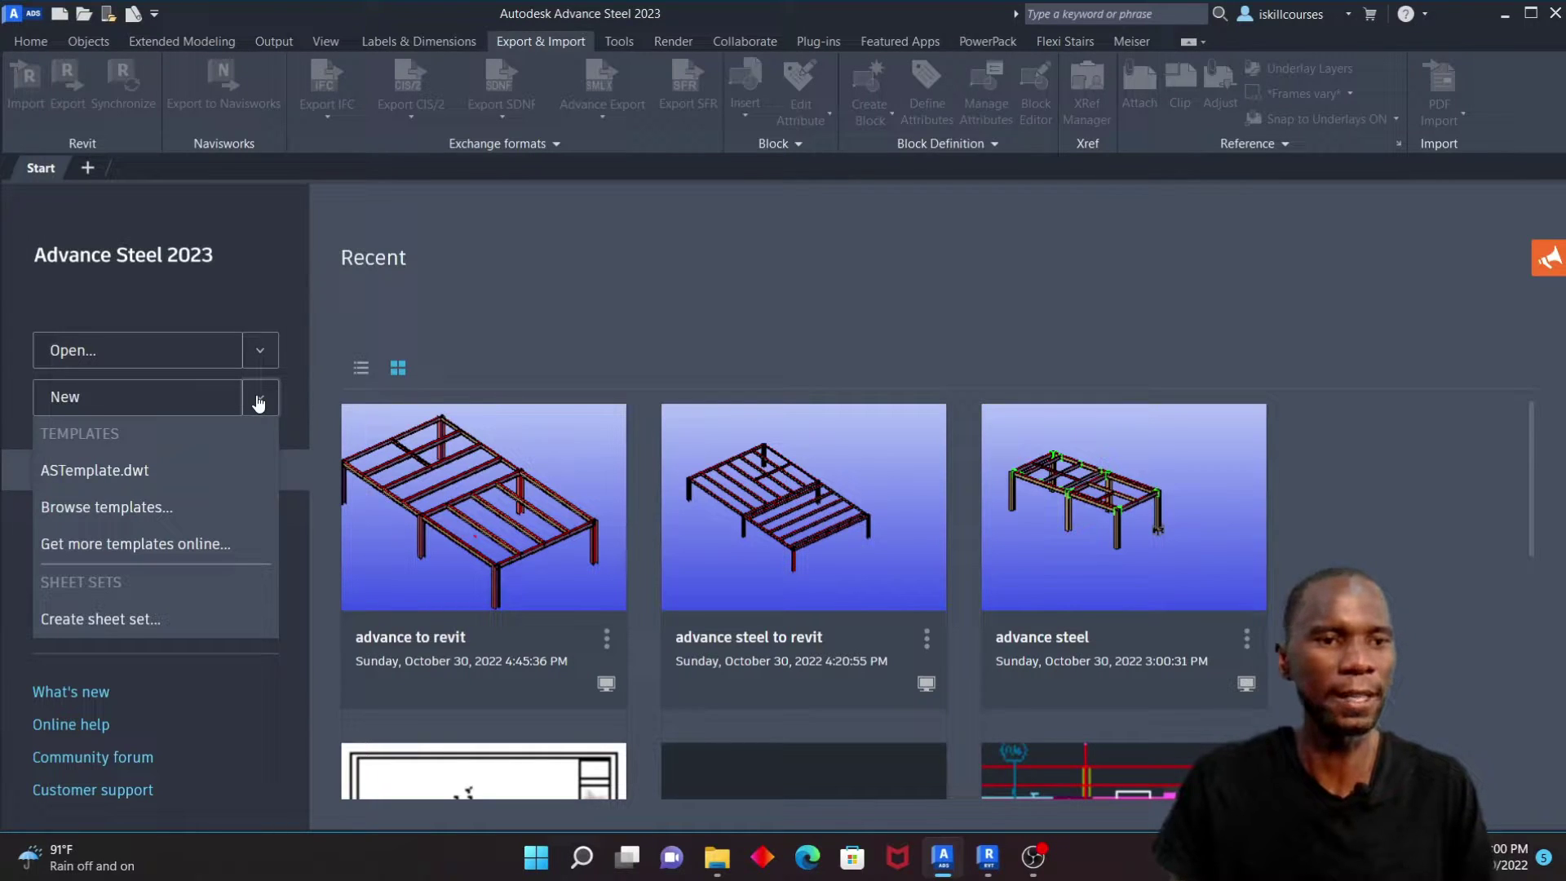
left_click(93, 472)
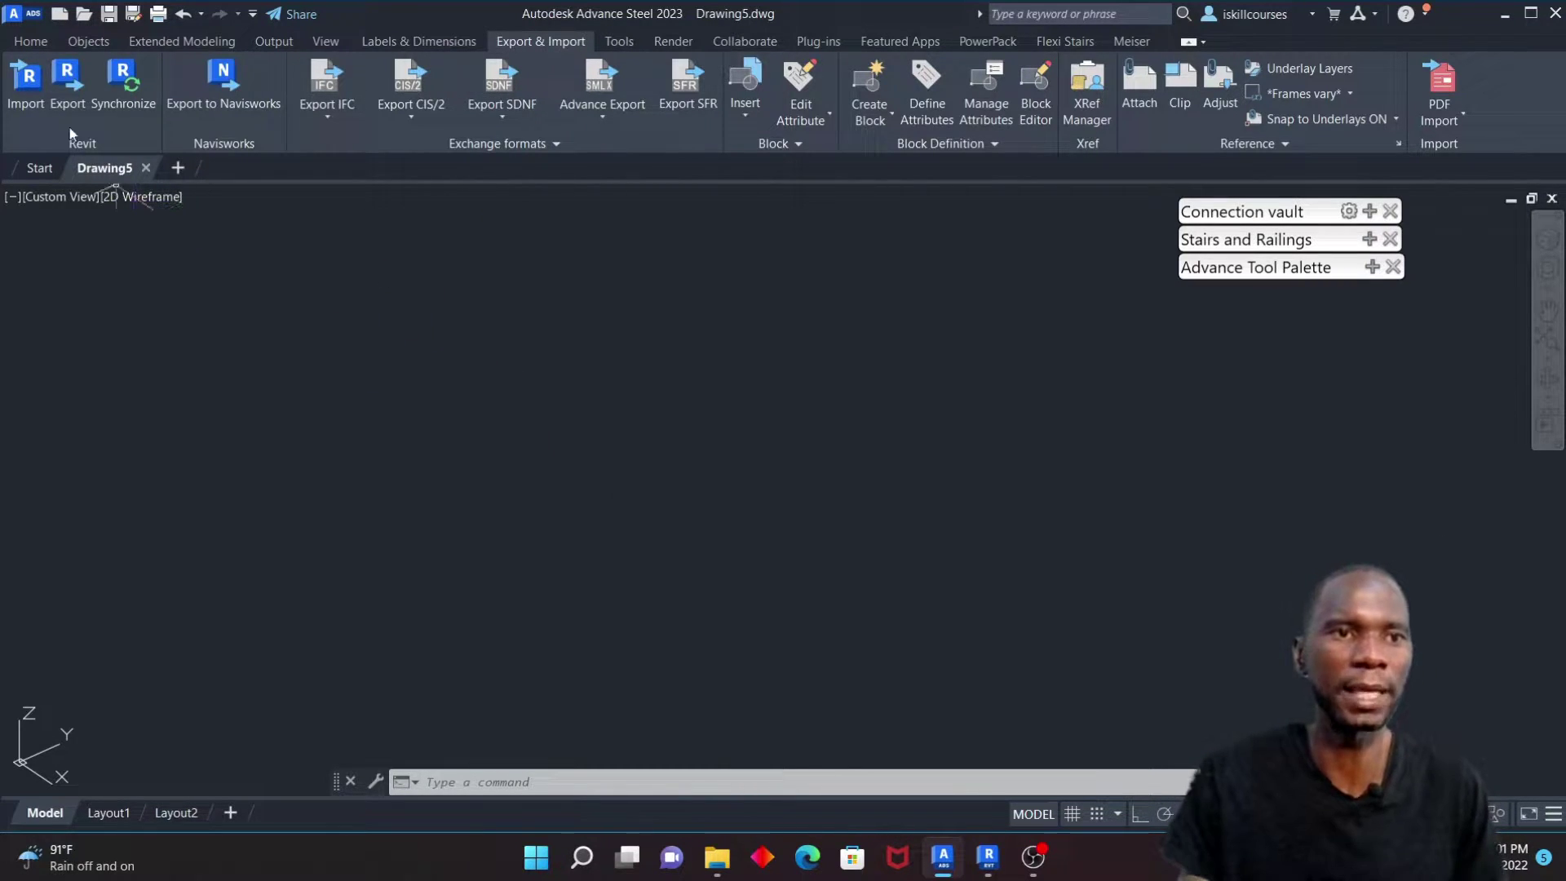
Step: Import the Revit model from the file revit to advance.smlx into Advance Steel
left_click(29, 84)
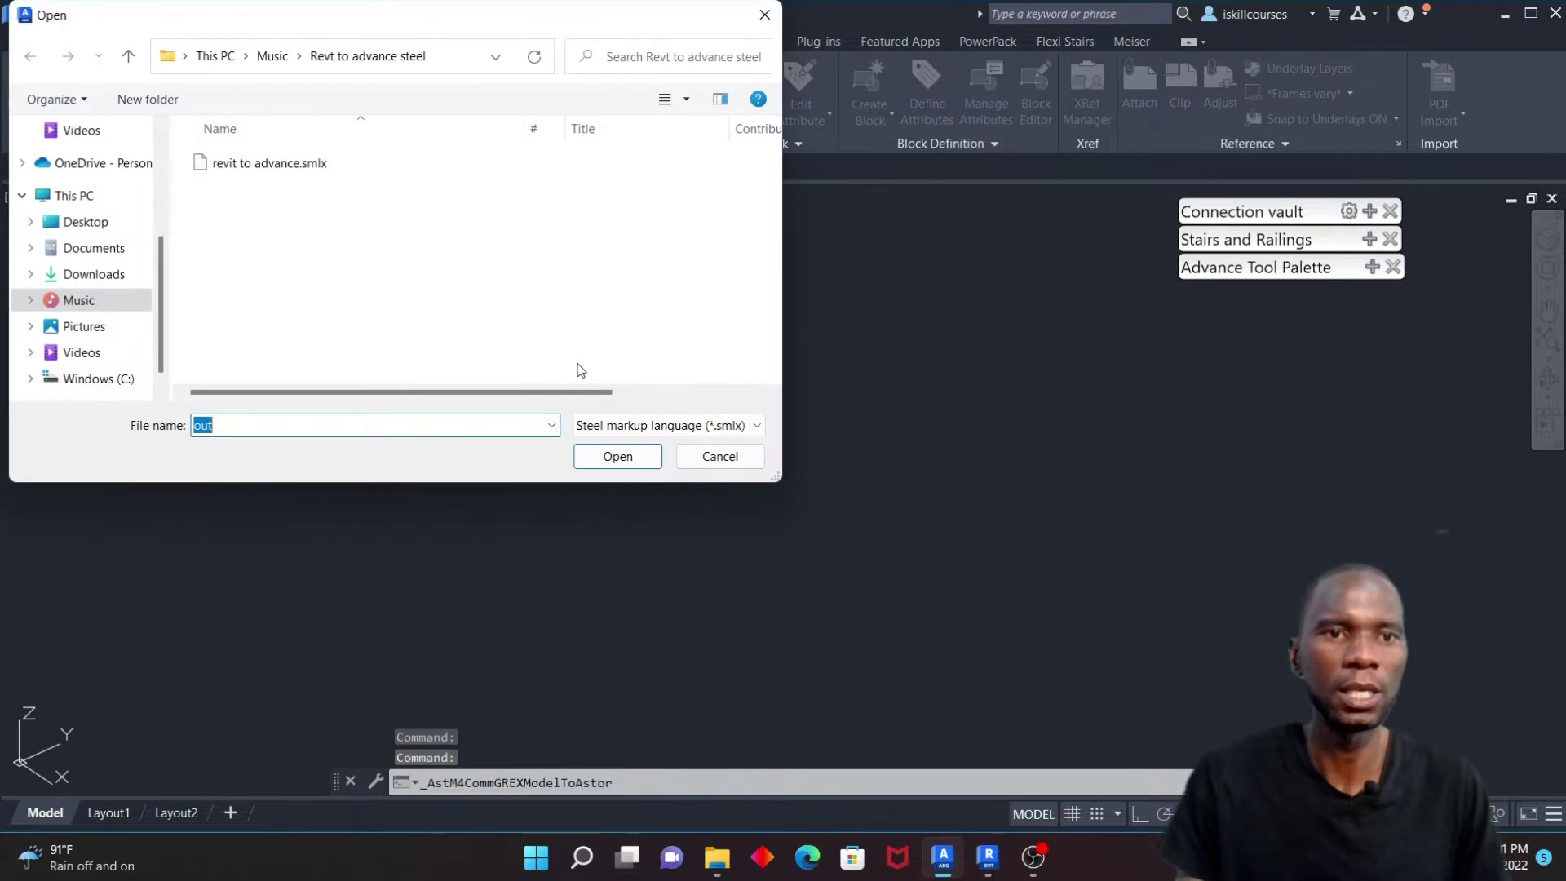
left_click(273, 166)
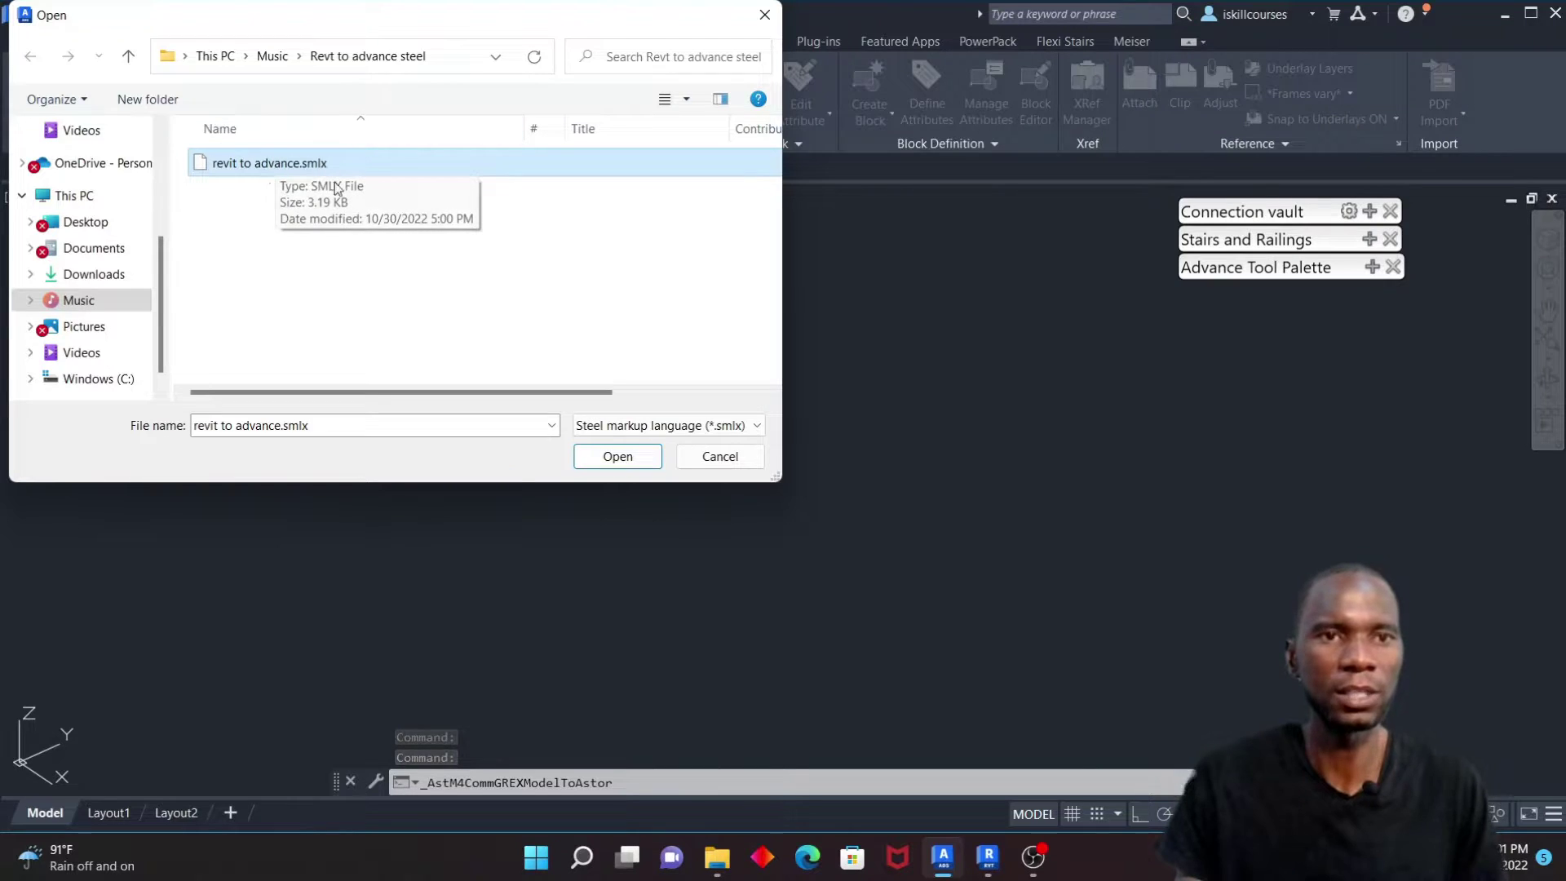
left_click(618, 457)
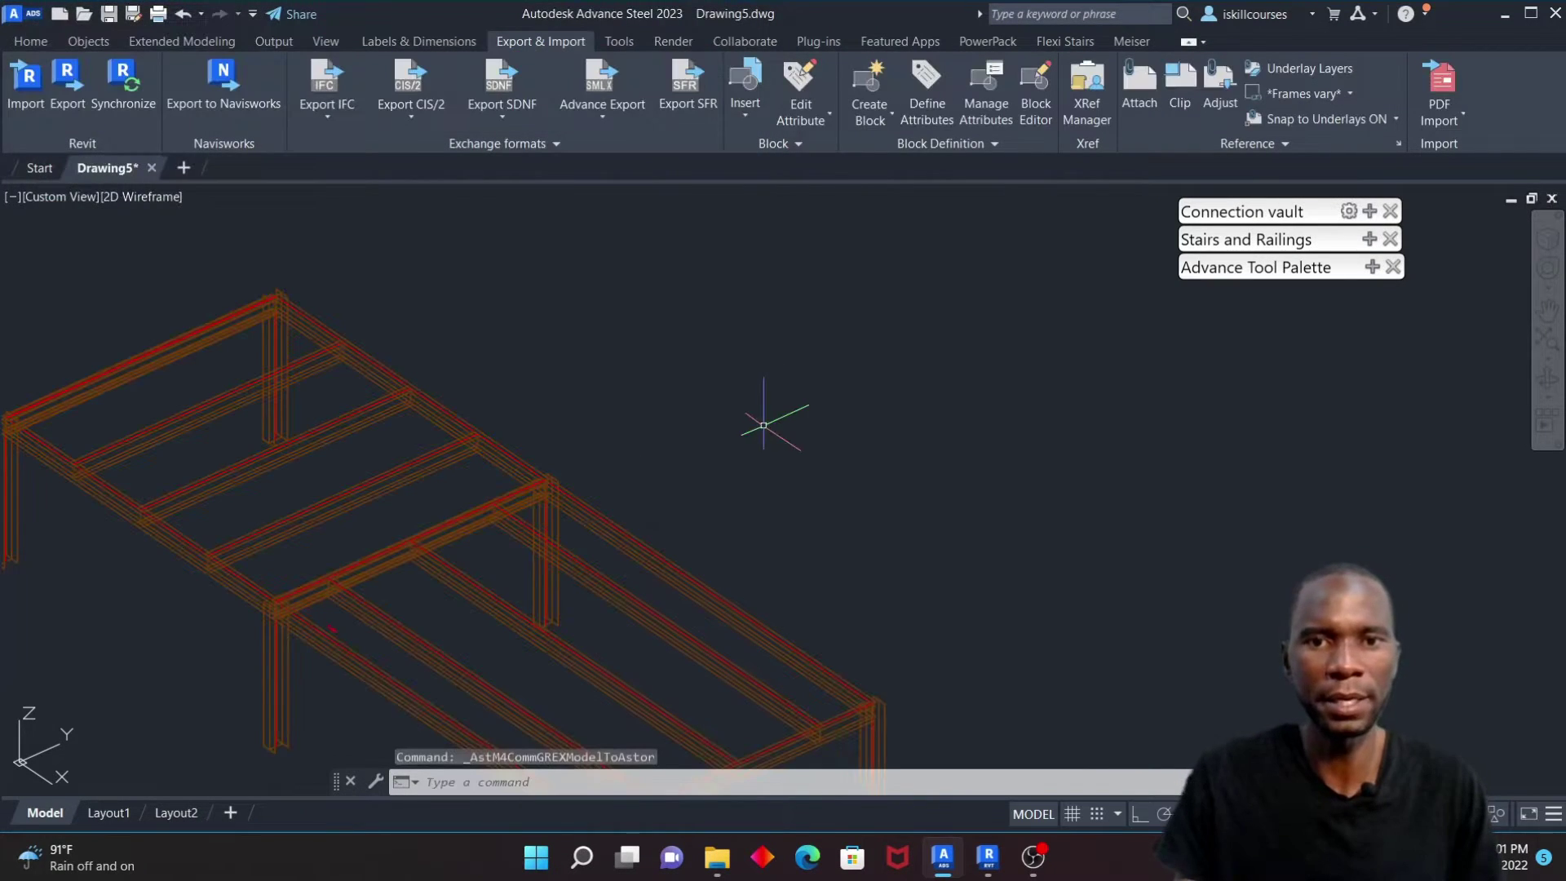
scroll(764, 425, "down", 3)
scroll(744, 384, "up", 5)
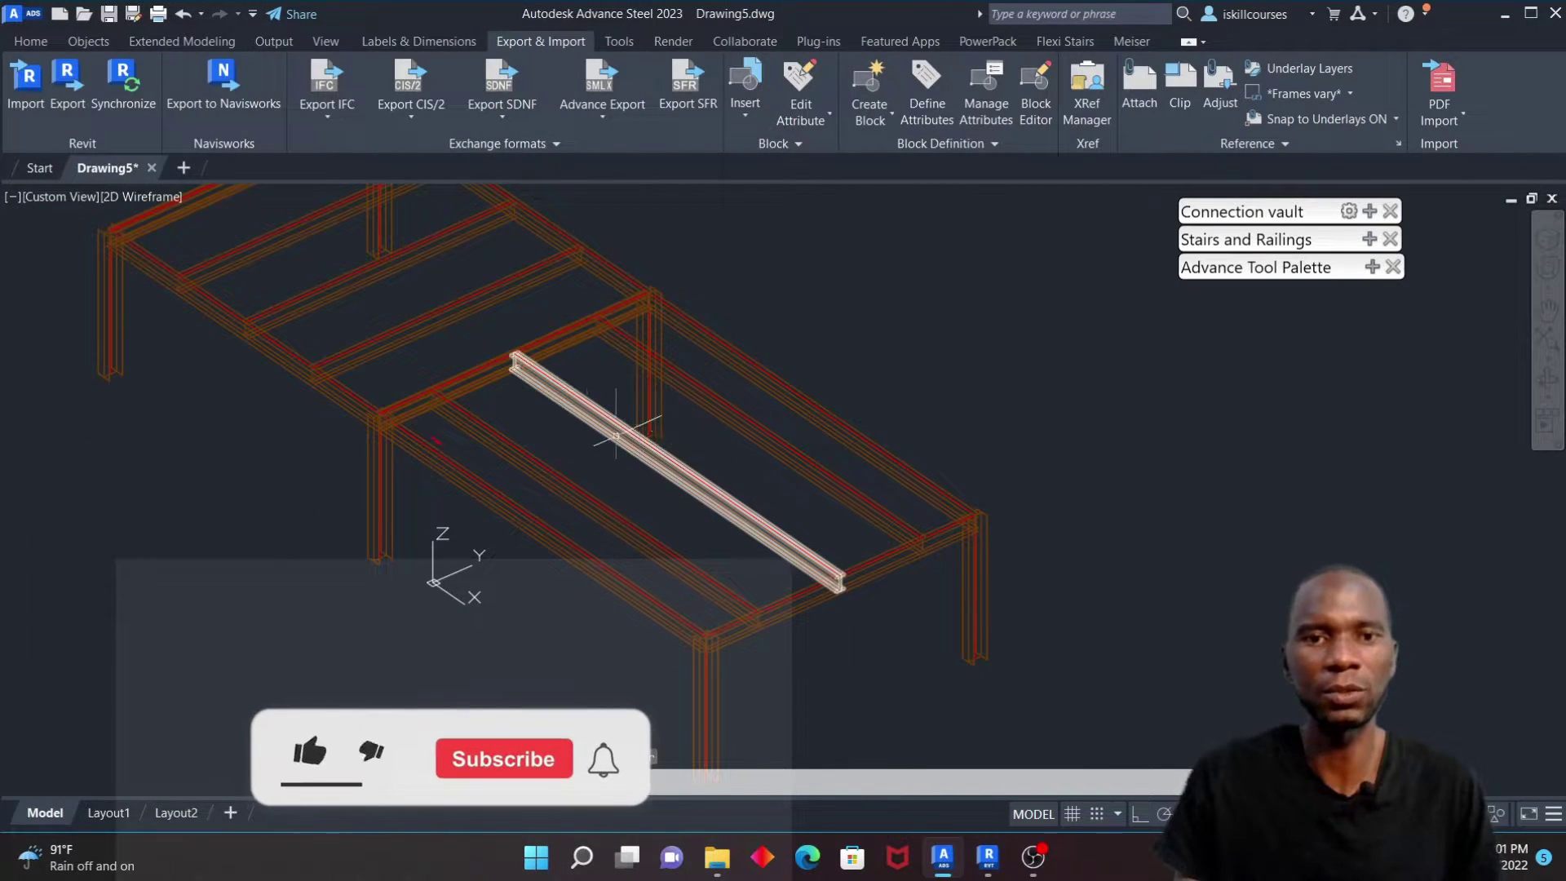
scroll(615, 434, "down", 3)
scroll(511, 365, "up", 4)
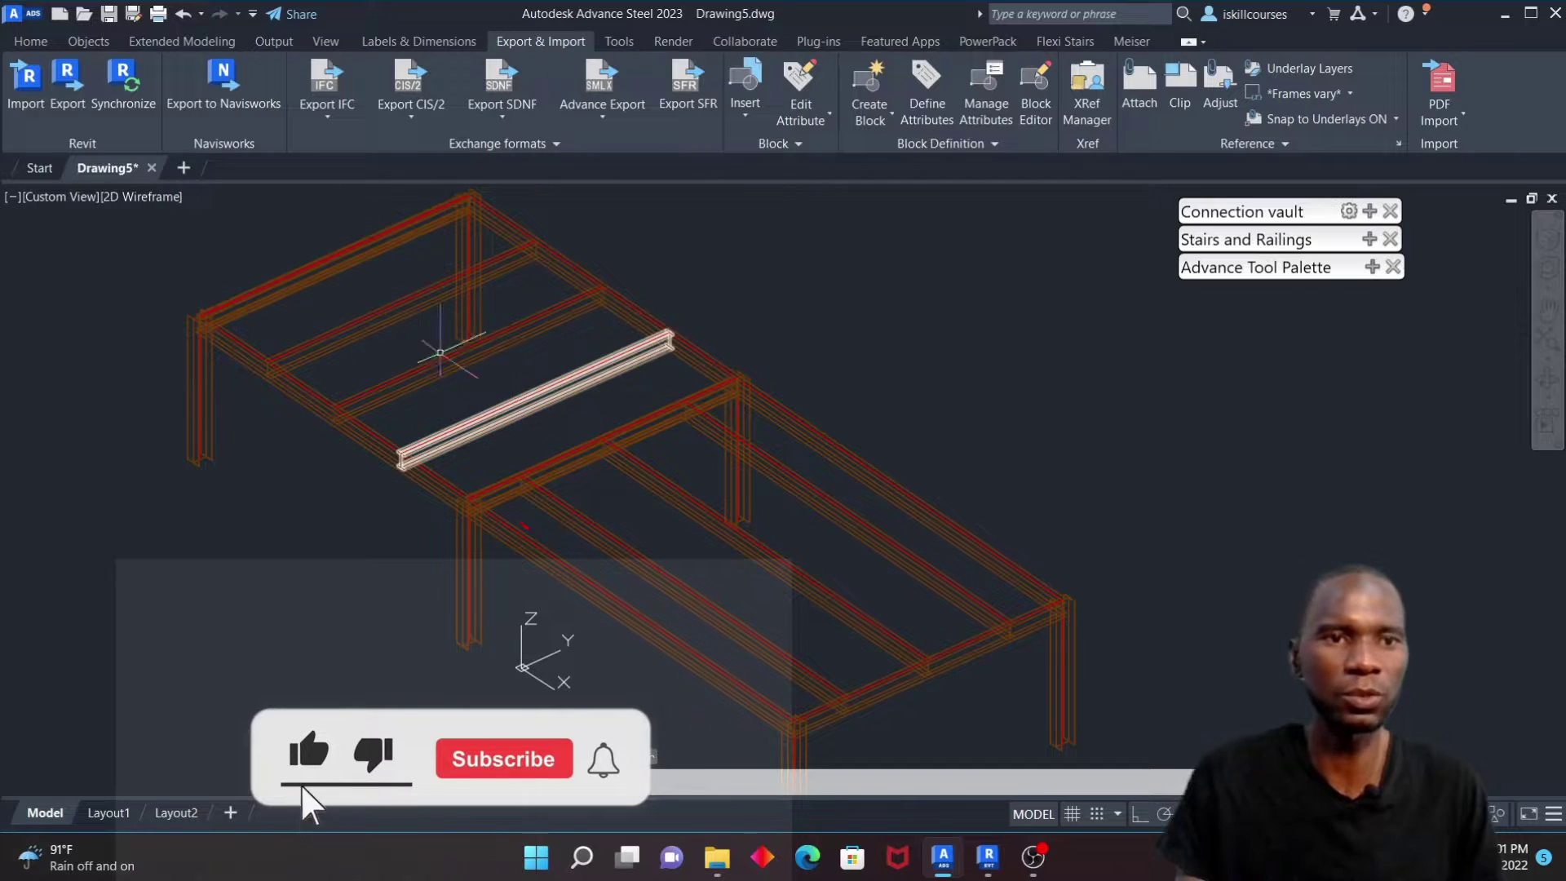
Step: Set the viewport visual style to Conceptual to shade the imported frame
left_click(141, 197)
left_click(208, 269)
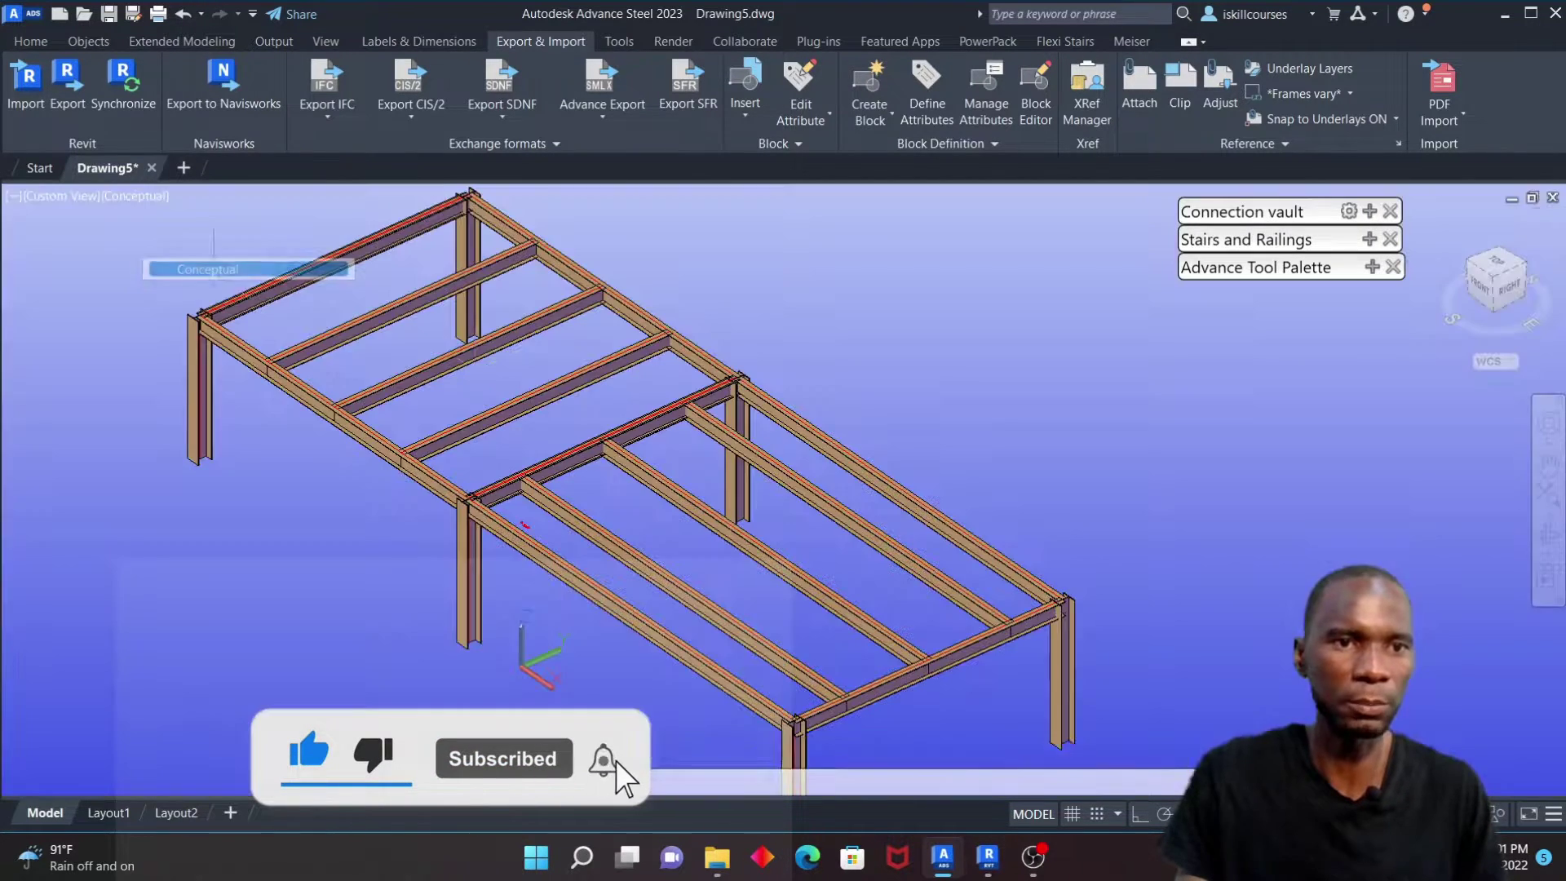
scroll(644, 367, "down", 3)
scroll(571, 407, "up", 5)
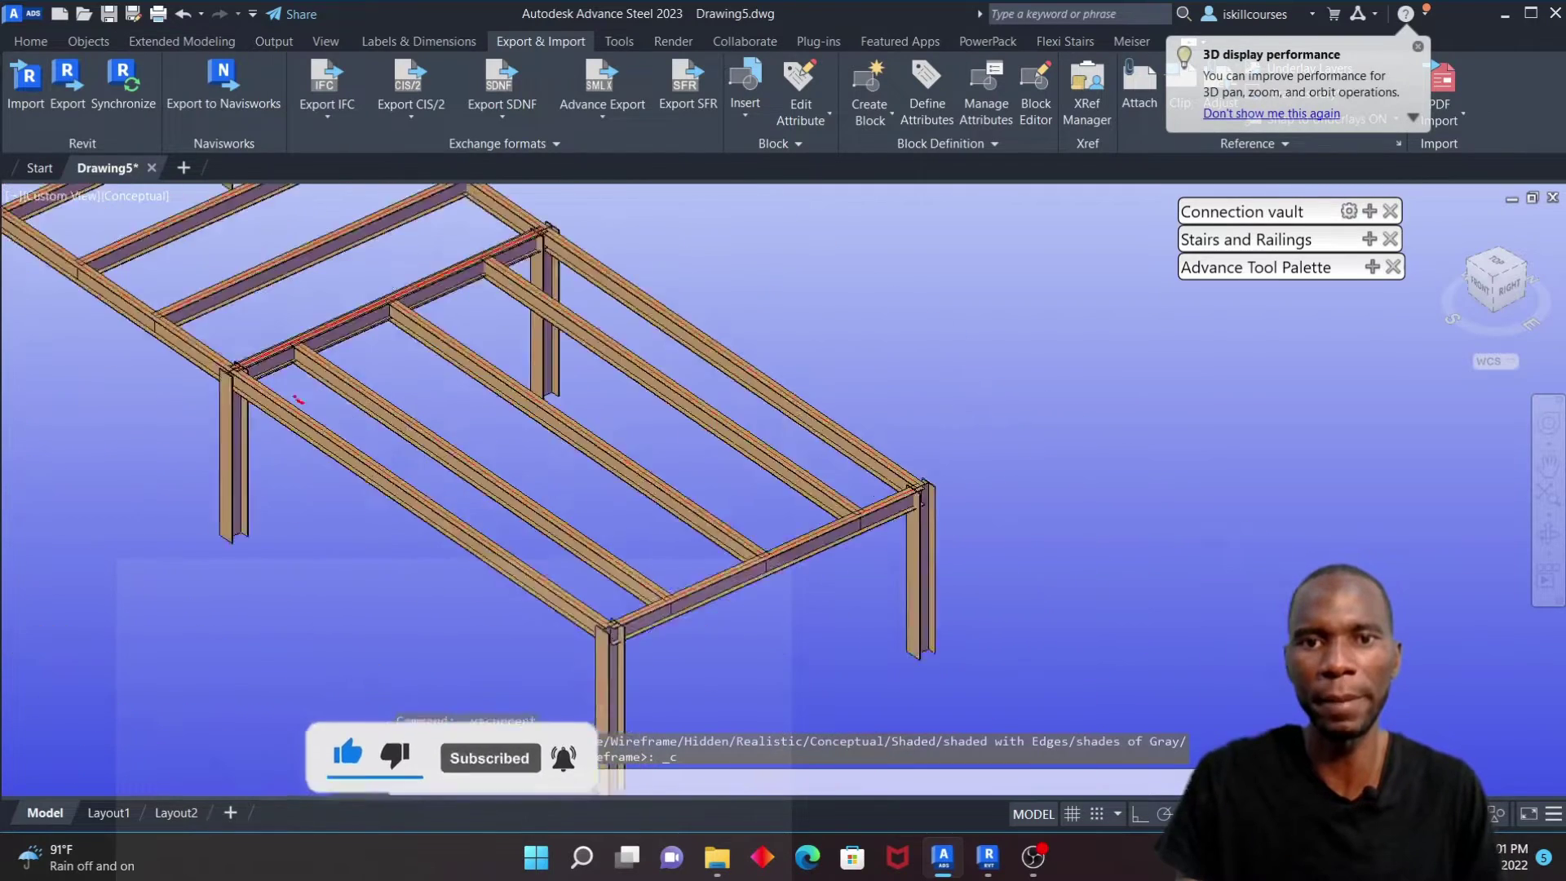
scroll(689, 441, "down", 3)
scroll(734, 424, "up", 2)
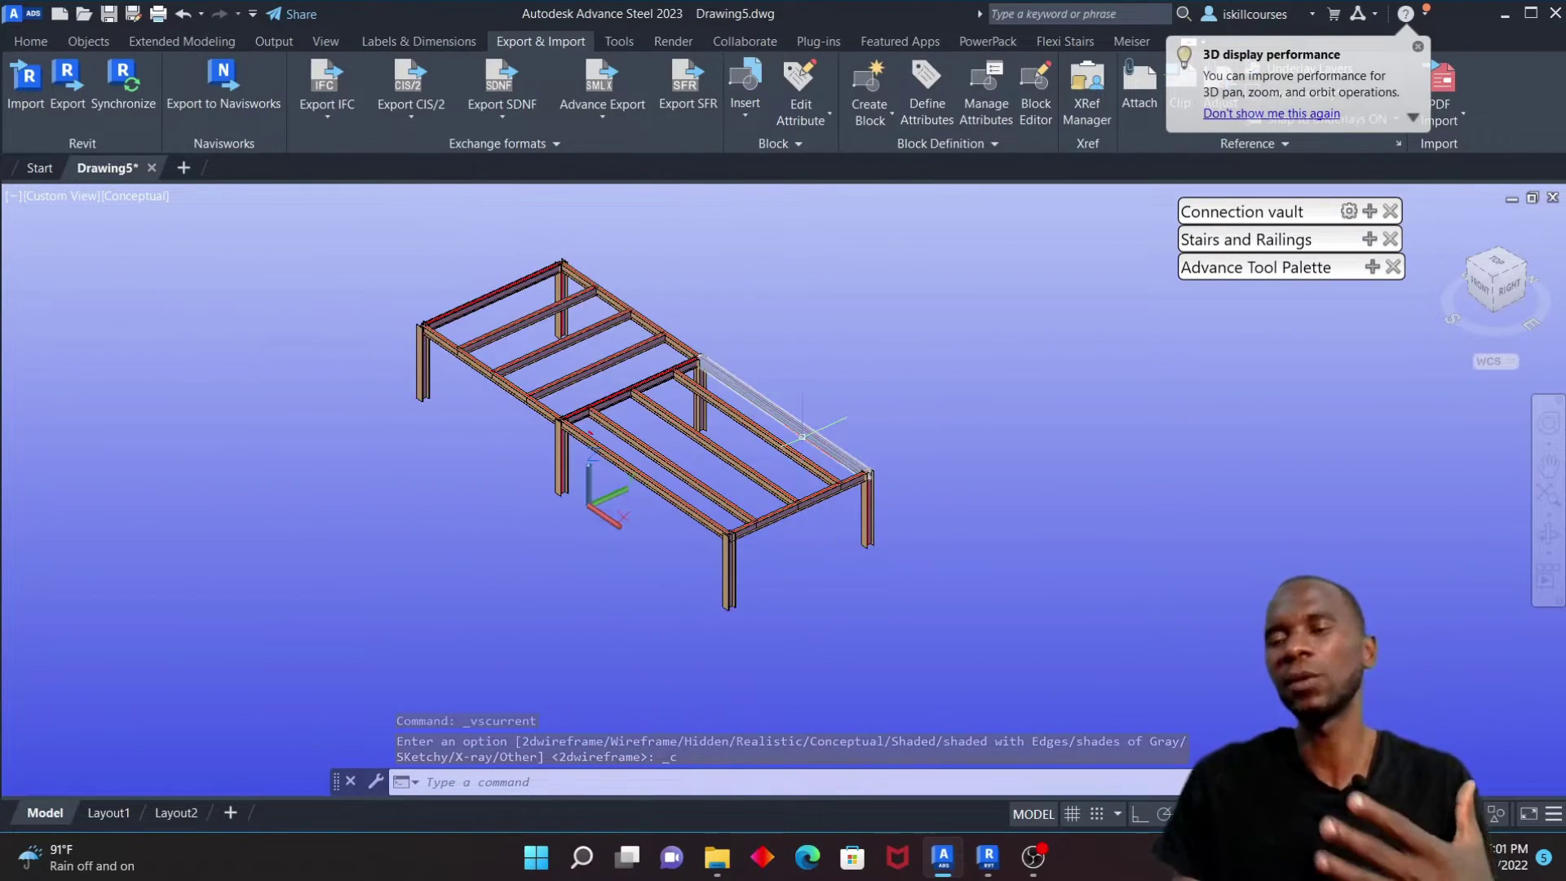
scroll(759, 437, "up", 2)
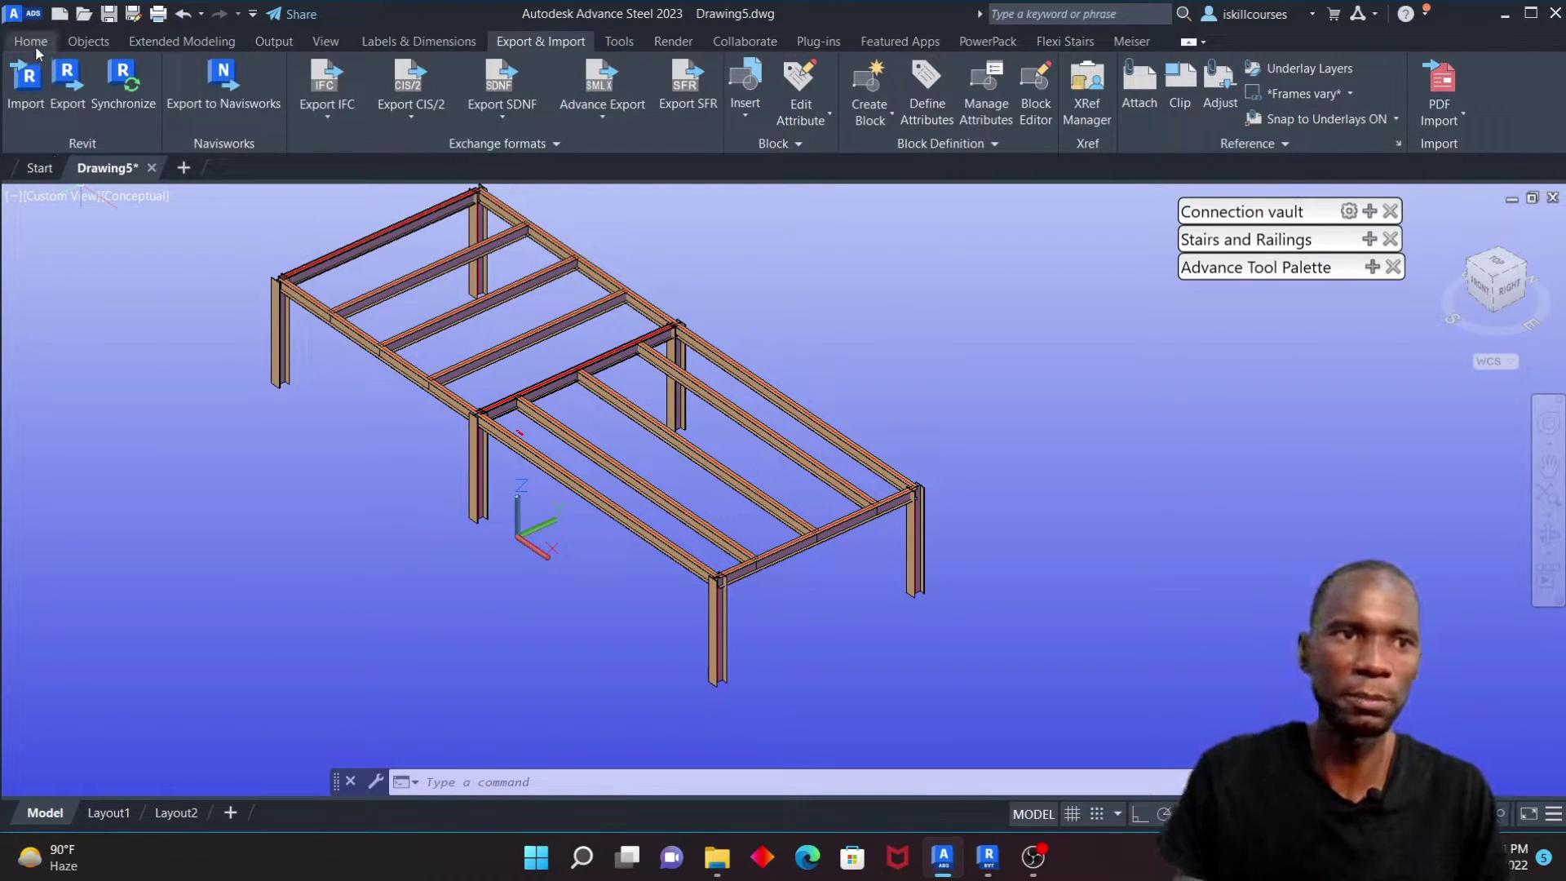
Step: Save the drawing as 'advance to revit.dwg' in the Revt to advance steel folder
left_click(36, 15)
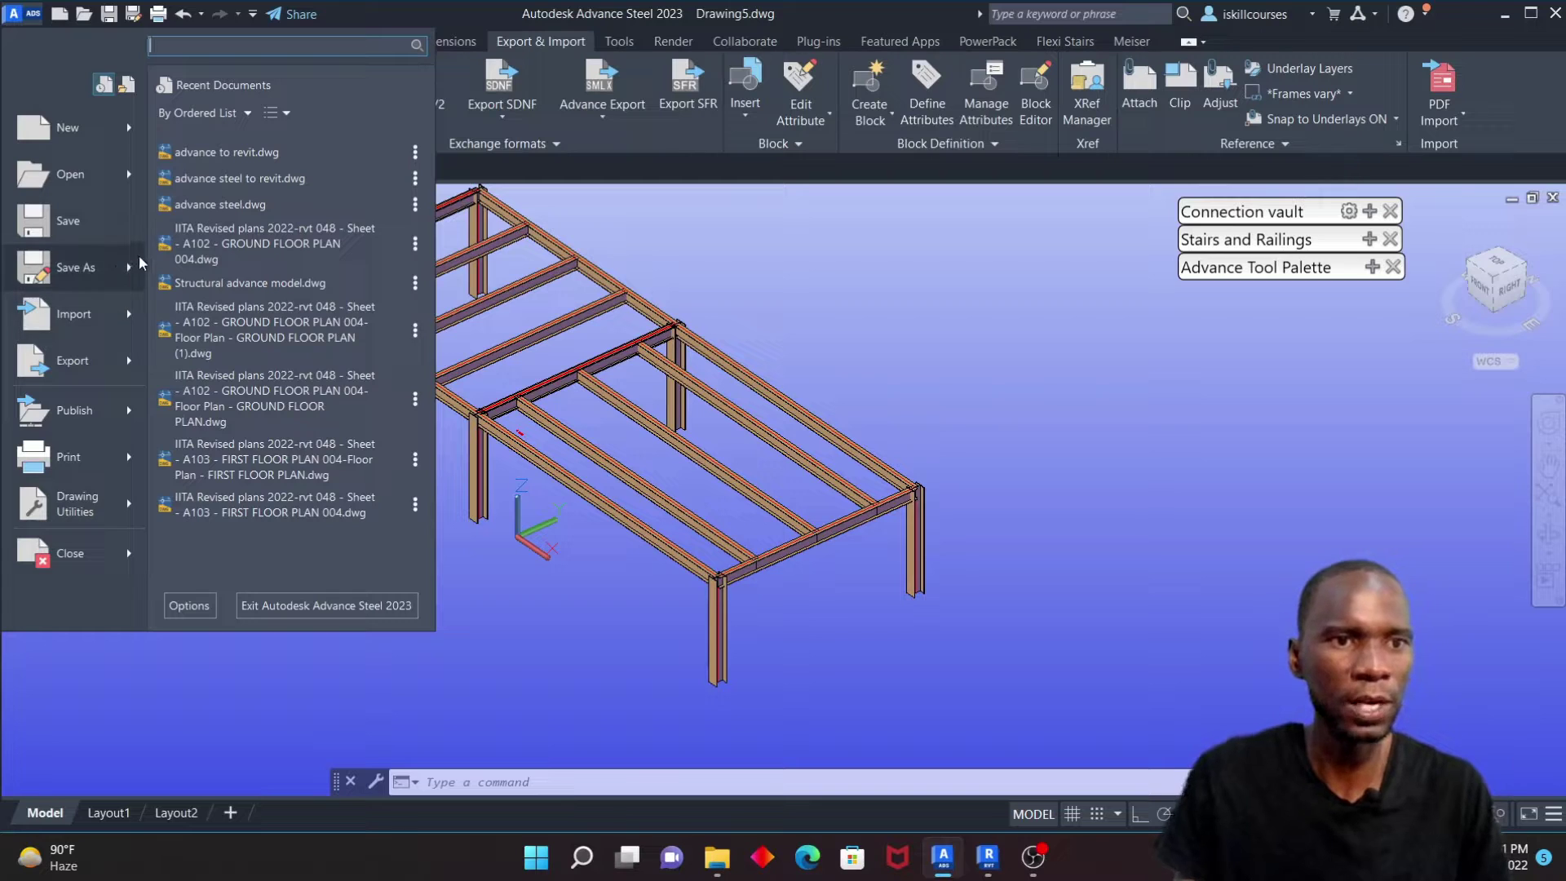
mouse_move(135, 271)
left_click(261, 144)
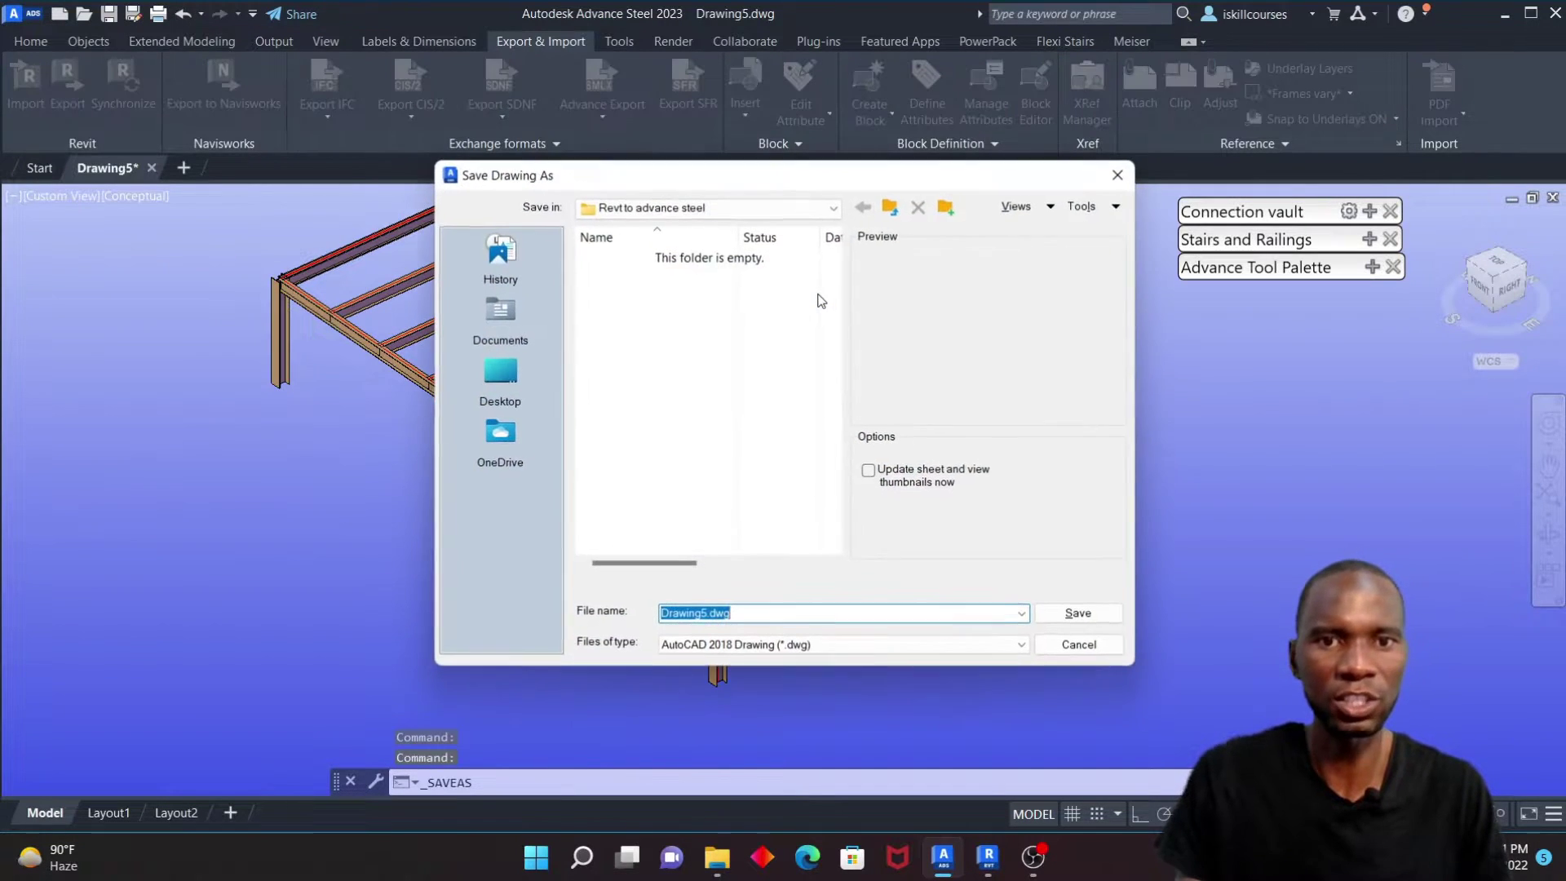
type("ad")
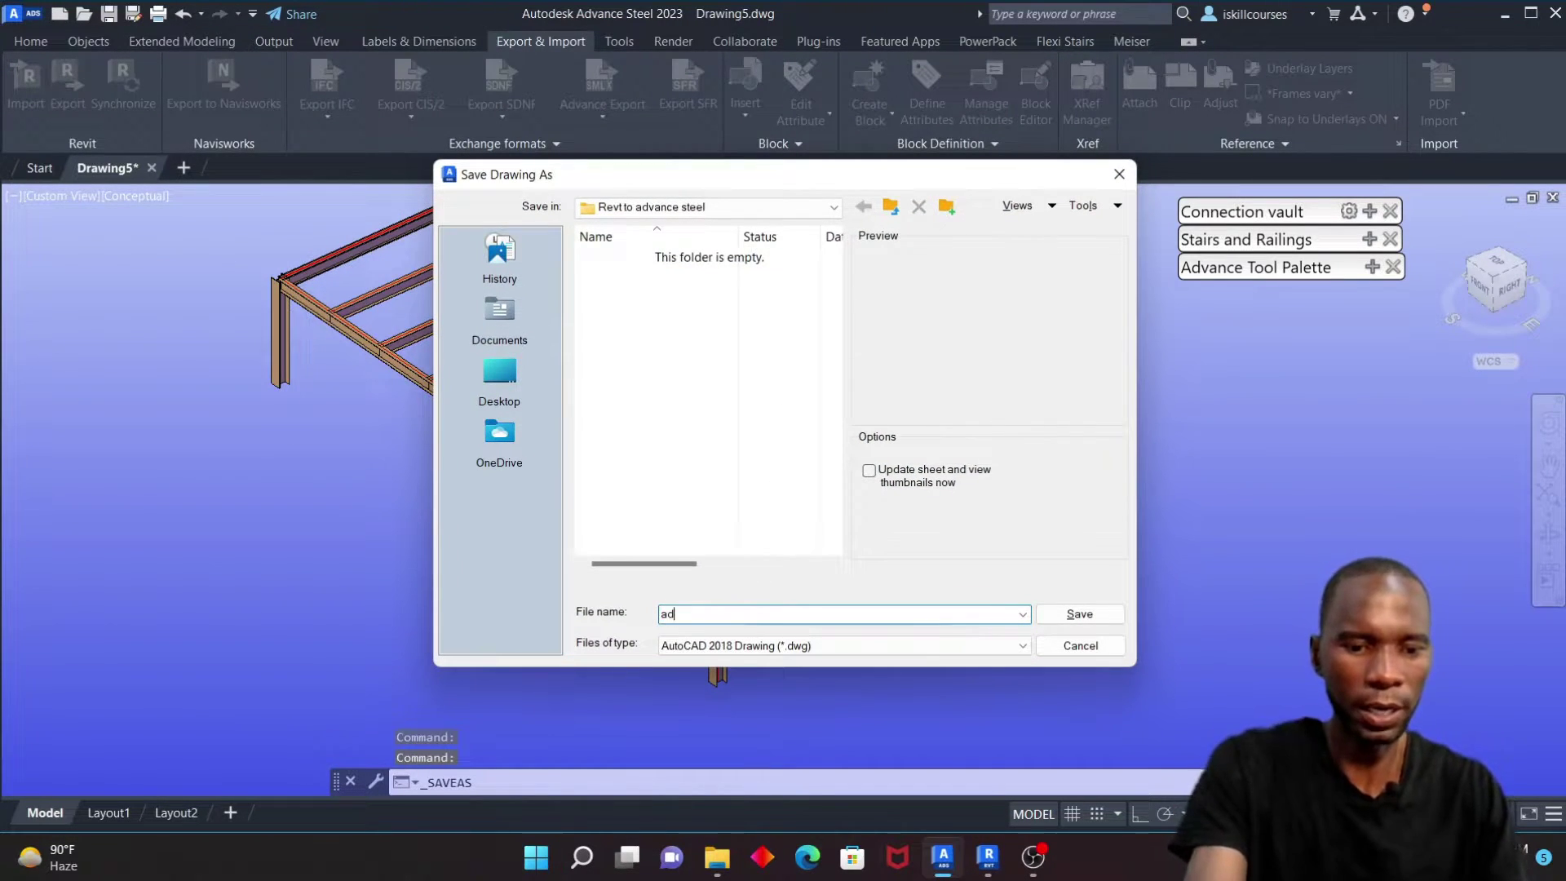
type("vance to ")
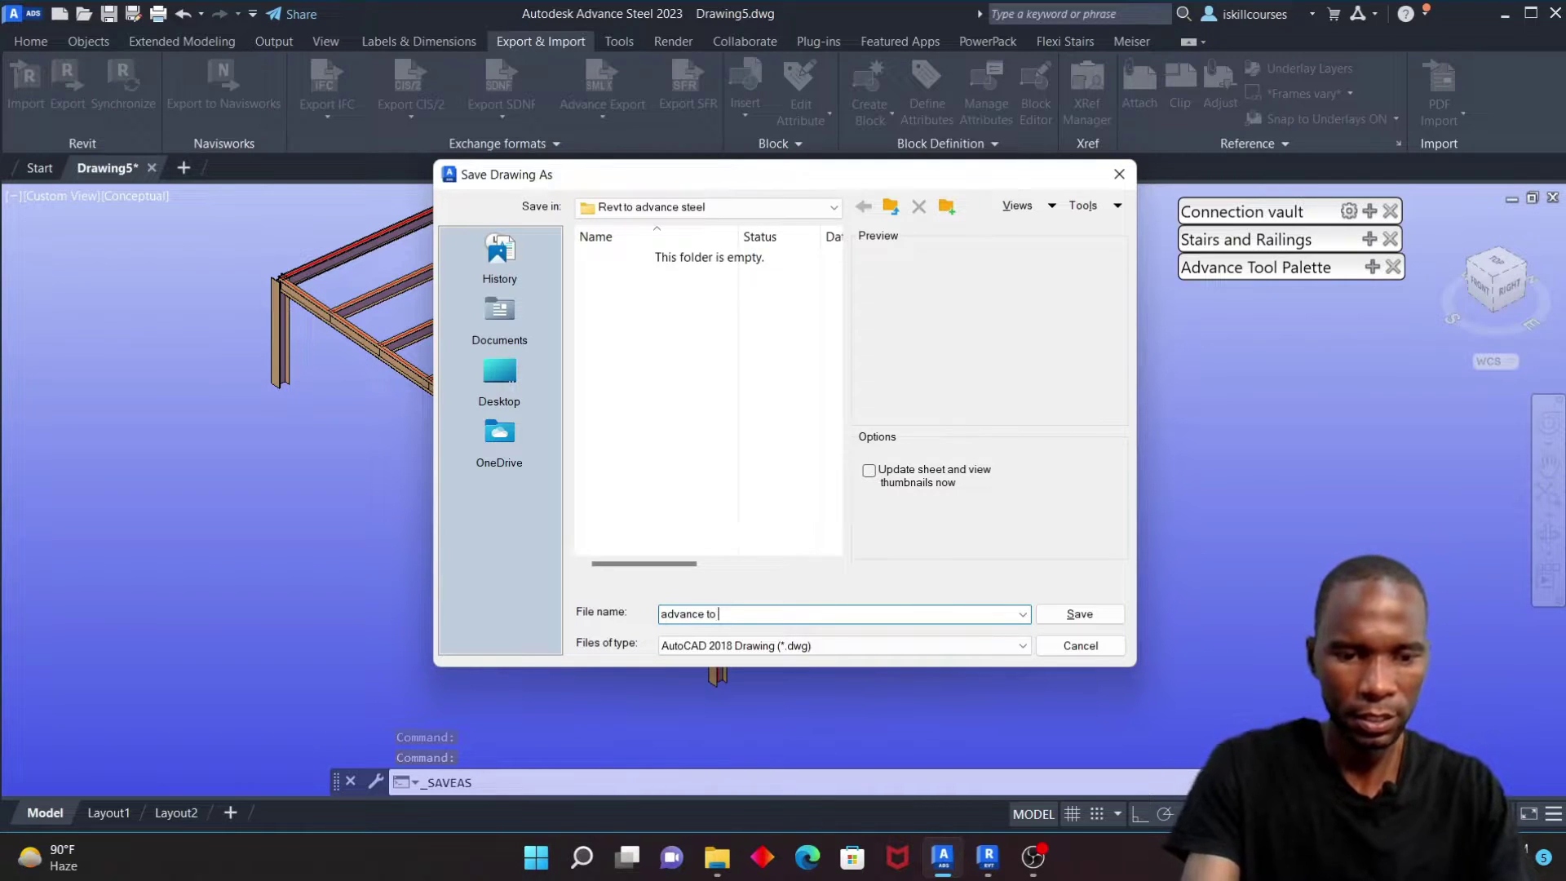
type("revit")
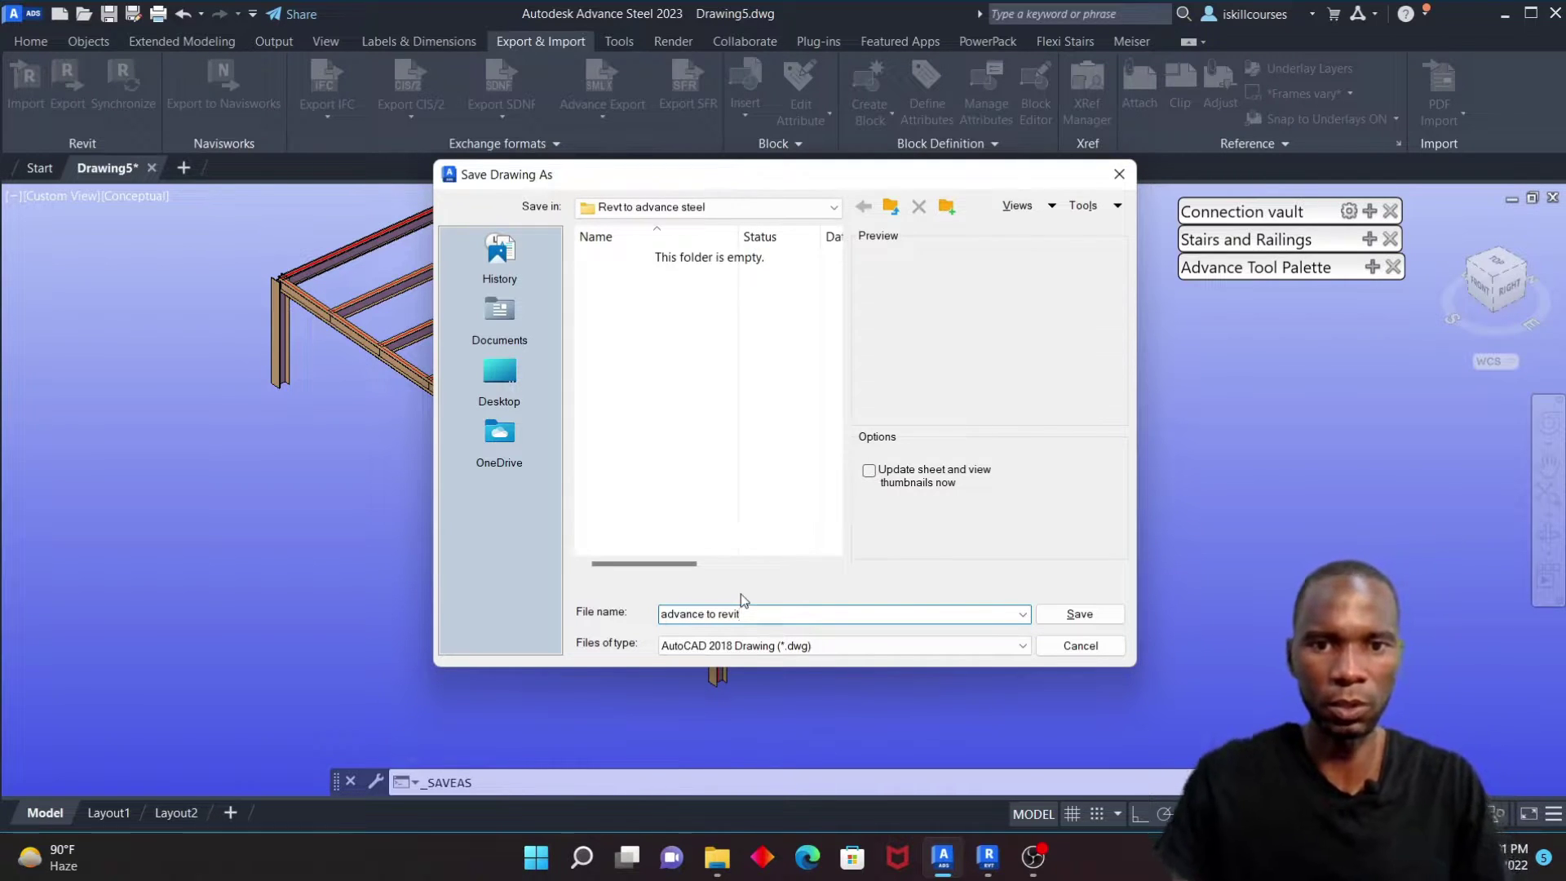
left_click(1079, 613)
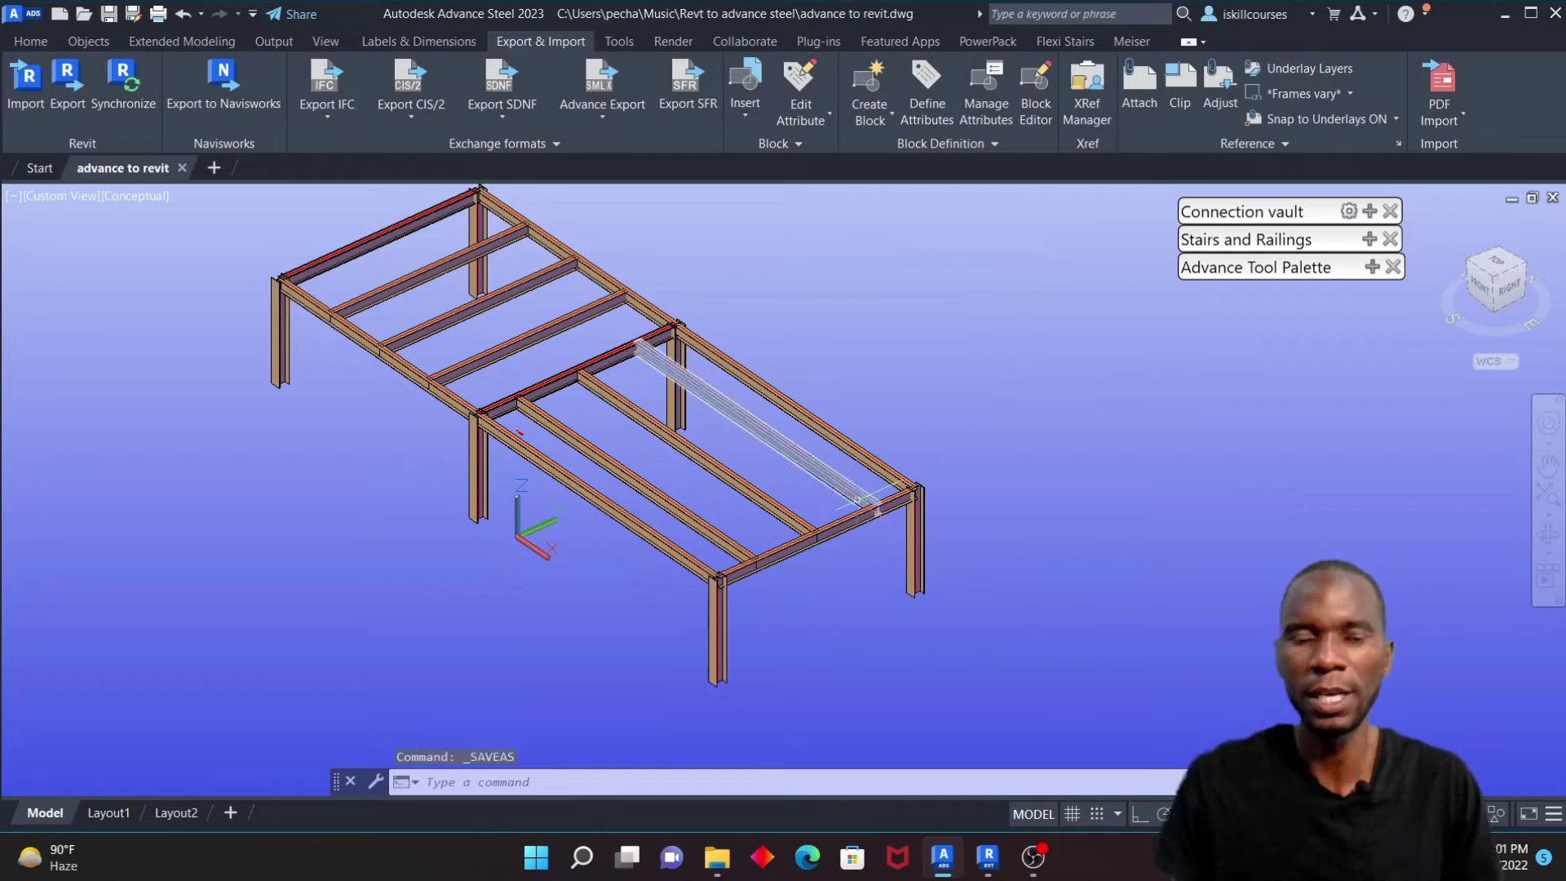
scroll(846, 493, "up", 3)
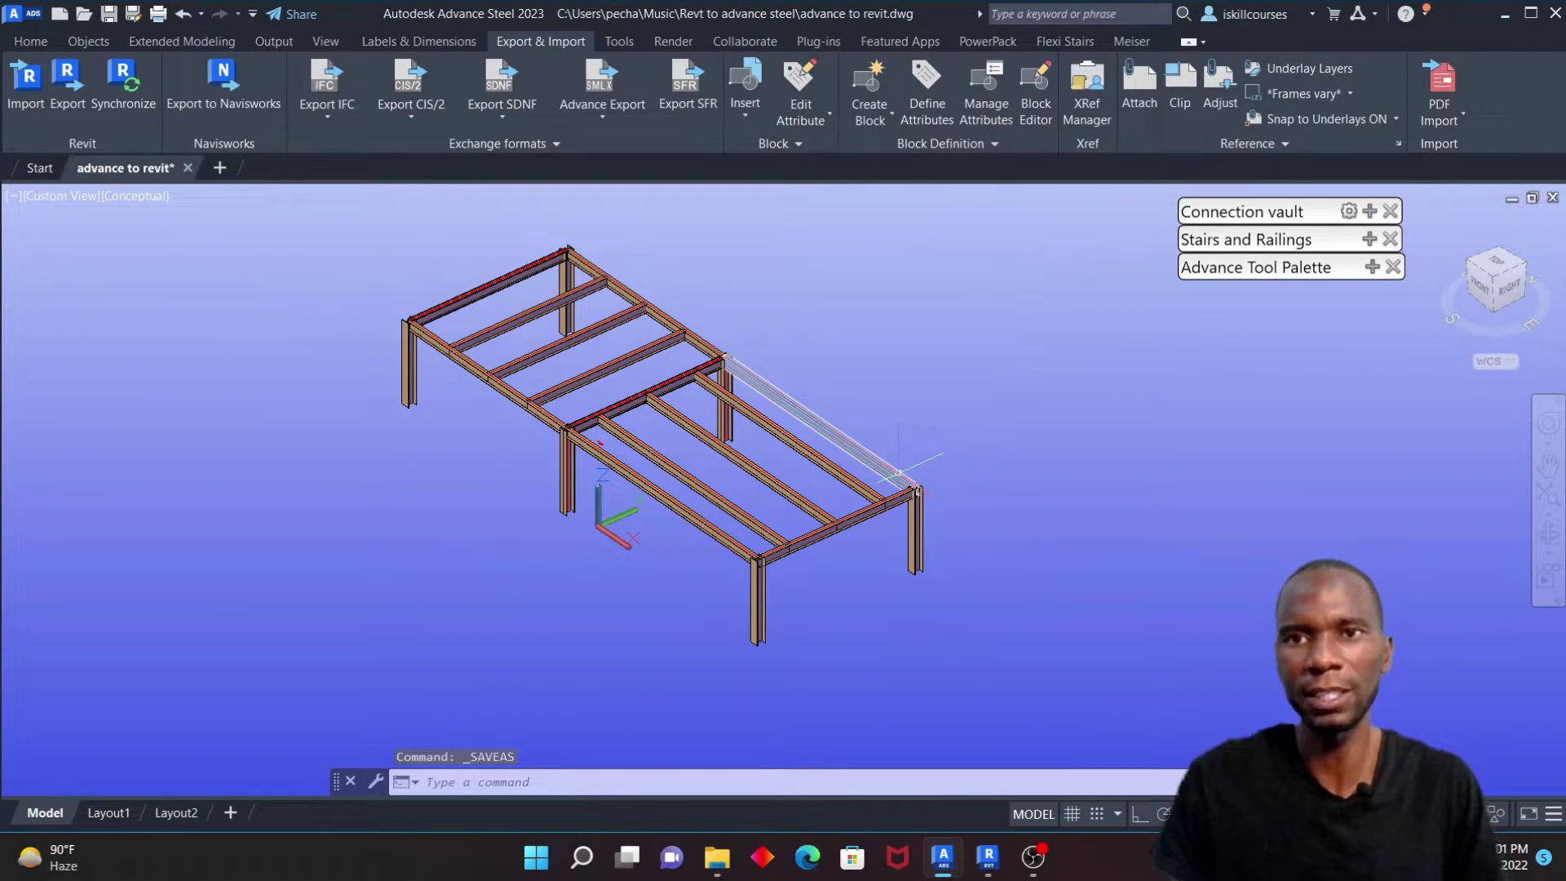
Step: Change the long edge beam's section to UB203x102x23
scroll(824, 423, "up", 3)
left_click(858, 442)
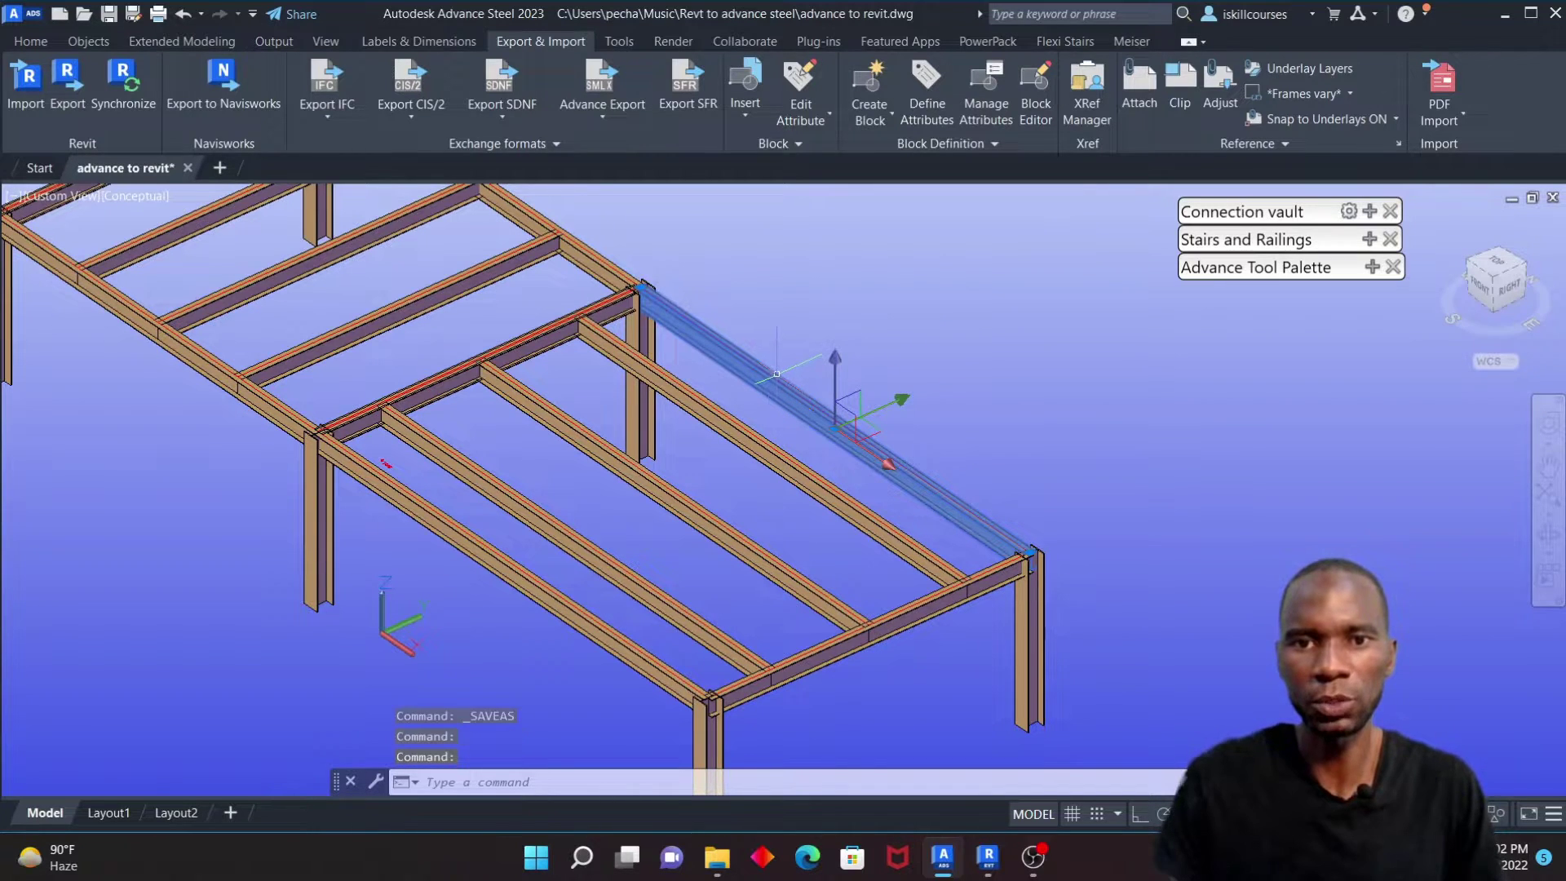
double_click(865, 445)
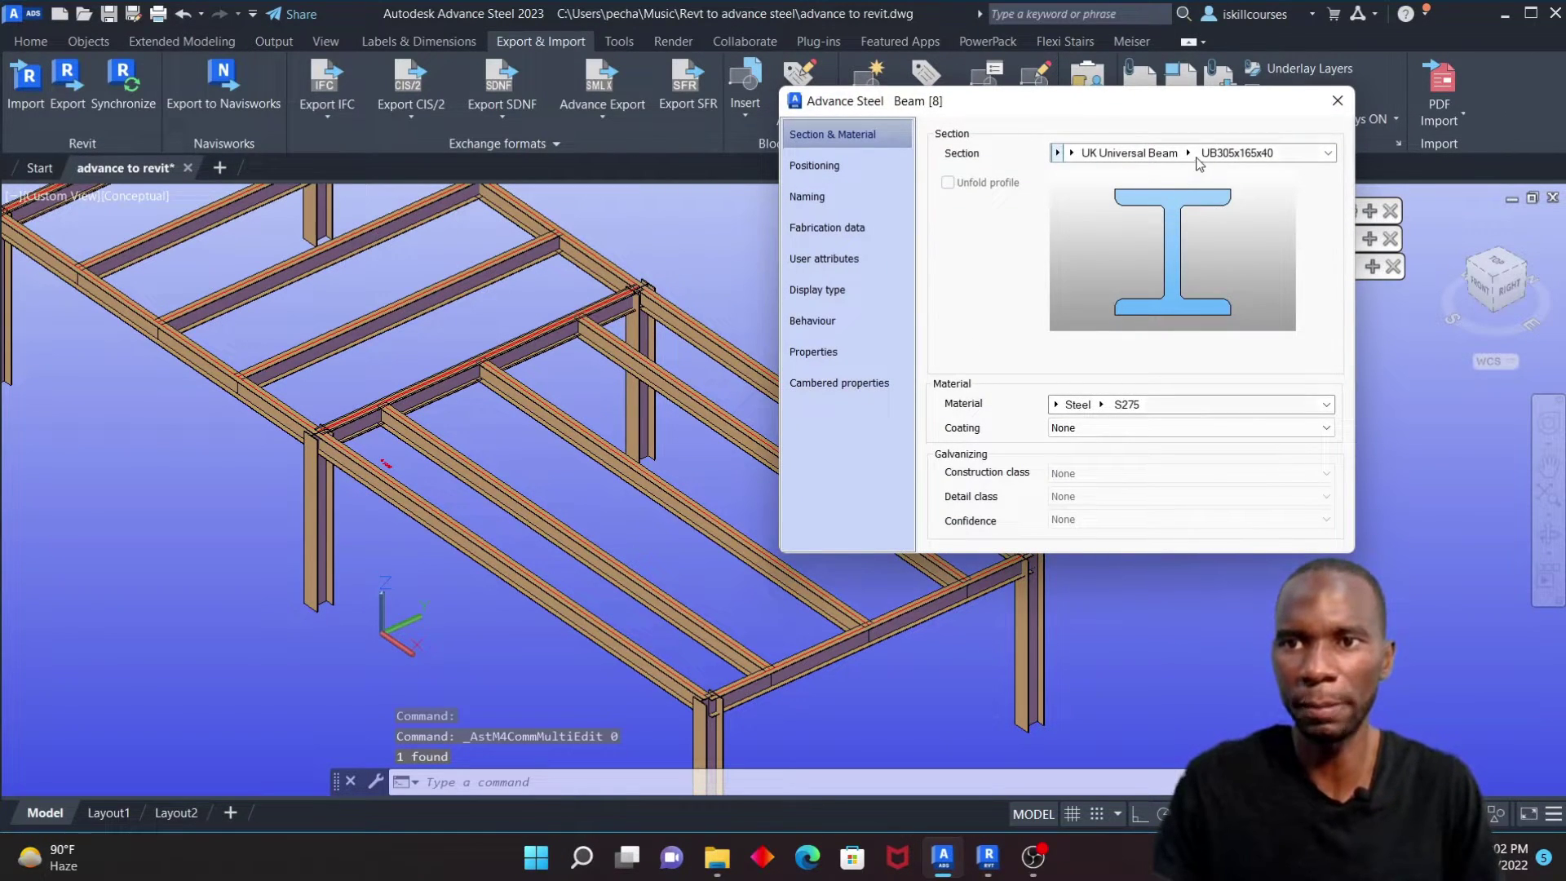
left_click(1188, 154)
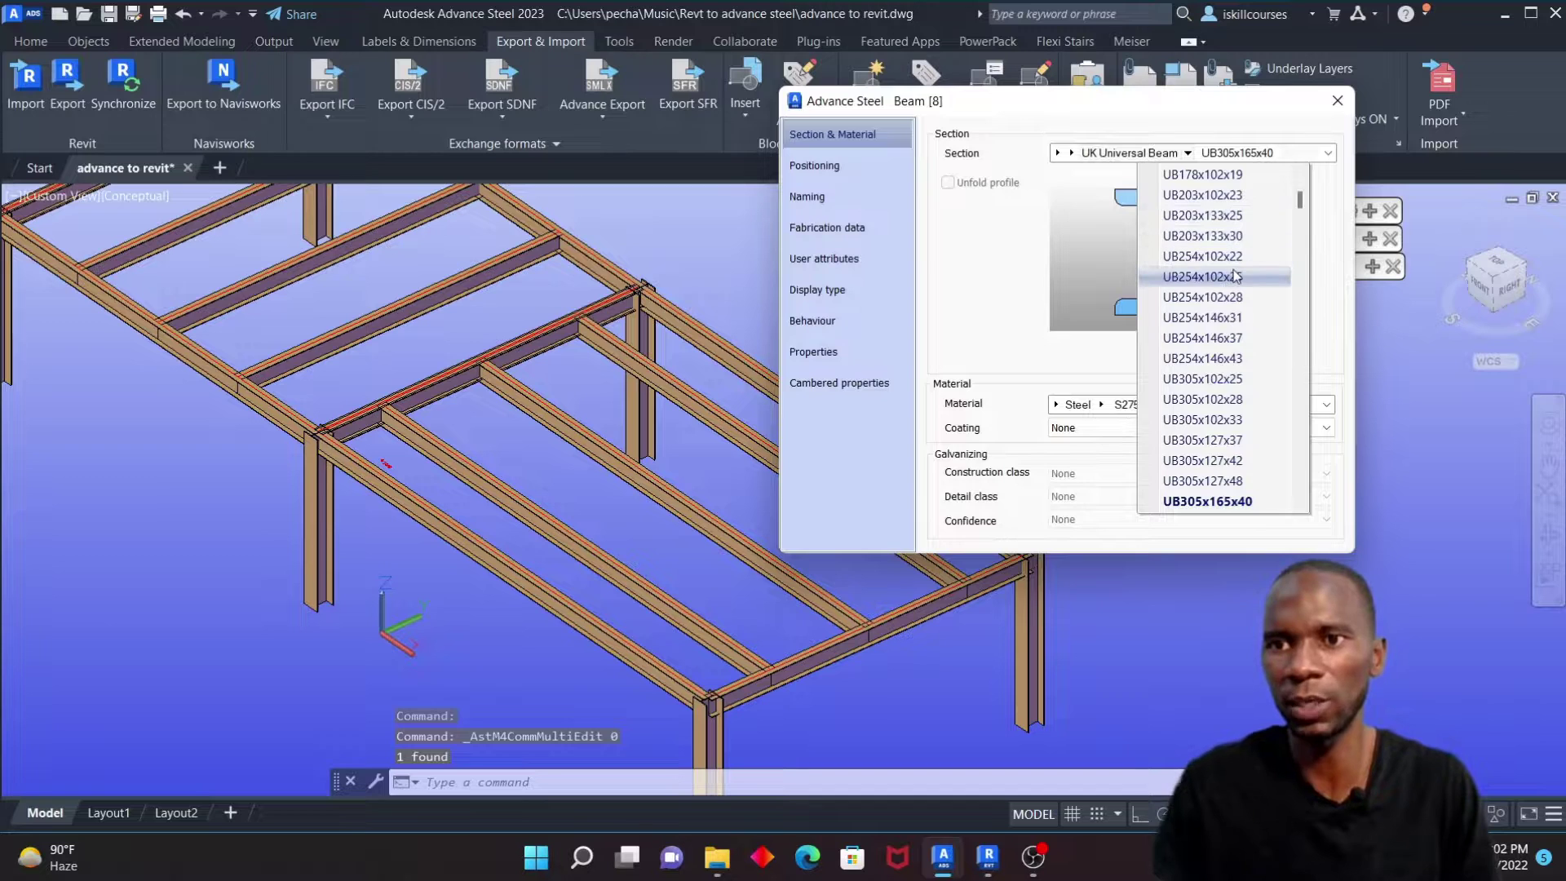
scroll(1240, 300, "up", 1)
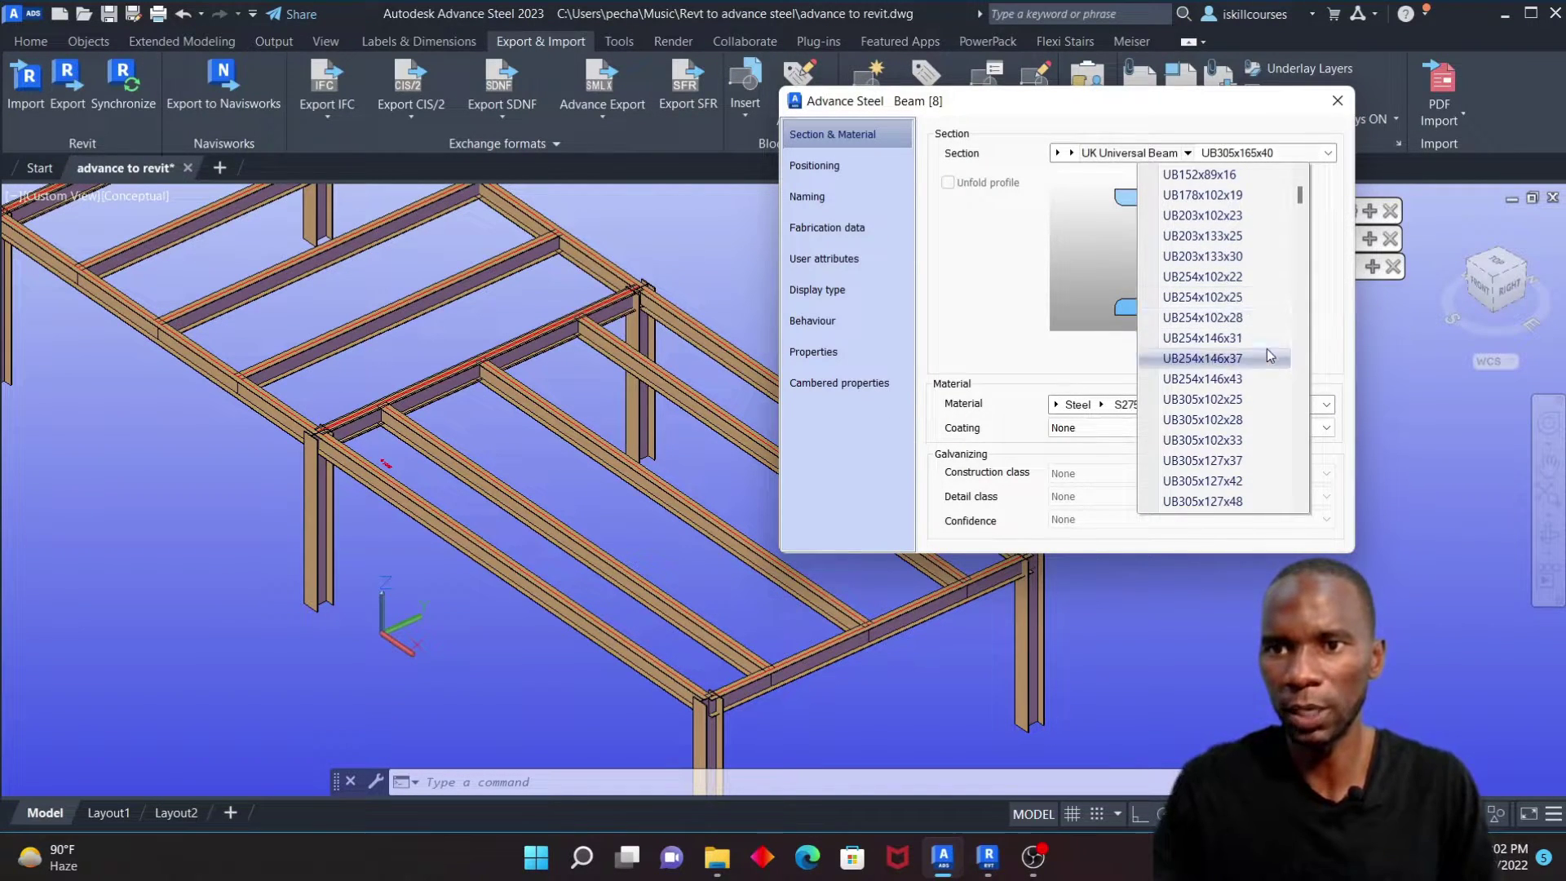
left_click(1214, 216)
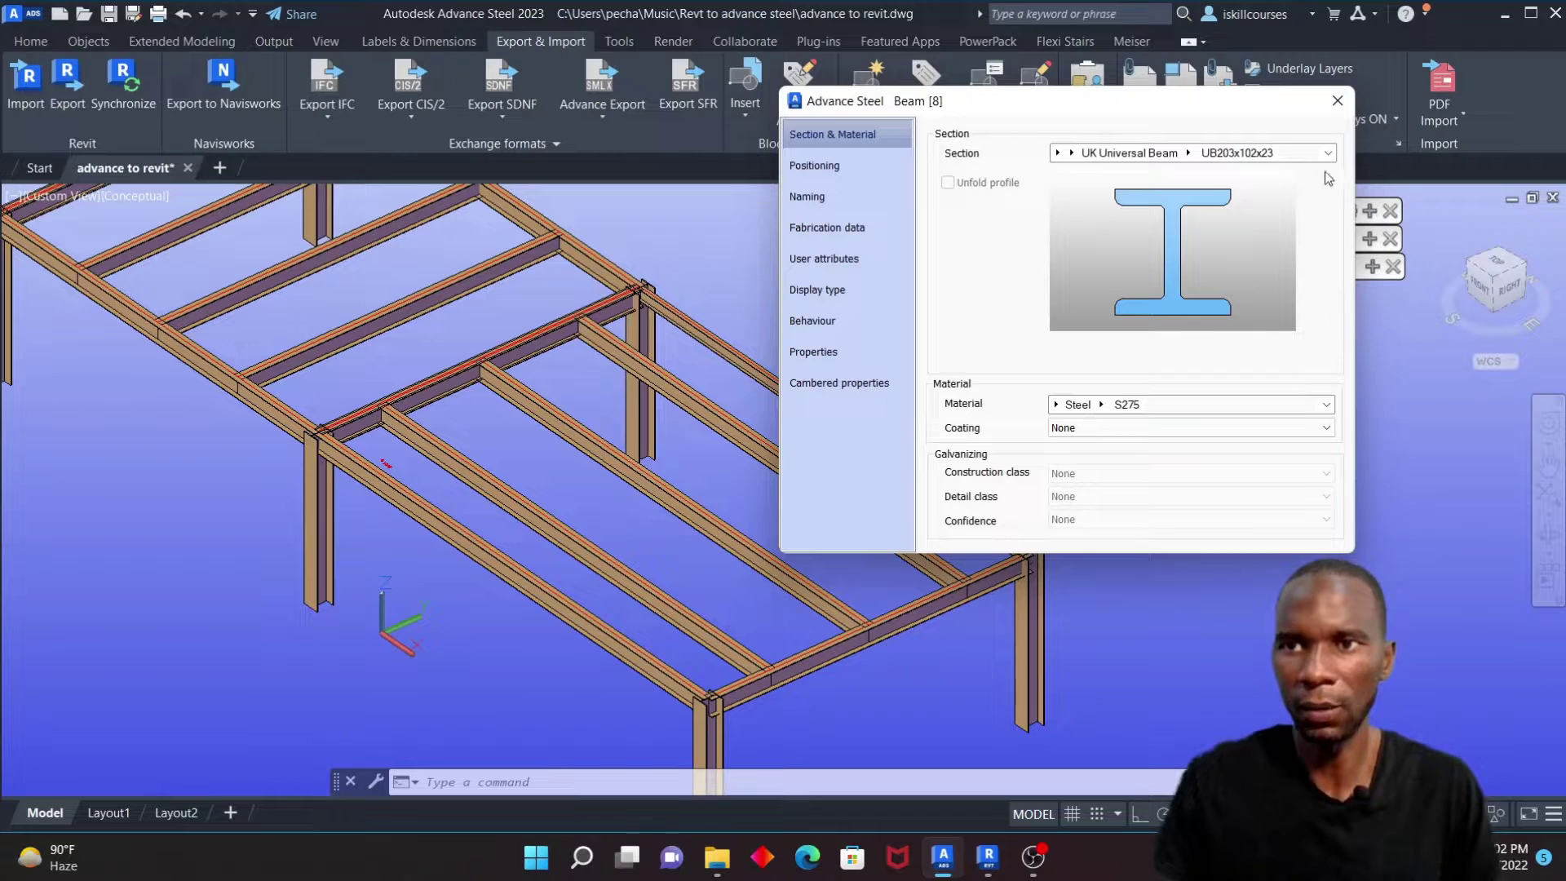
left_click(1338, 101)
Step: Change the diagonal beam's section to UB254x102x22
scroll(710, 281, "down", 3)
scroll(706, 283, "up", 5)
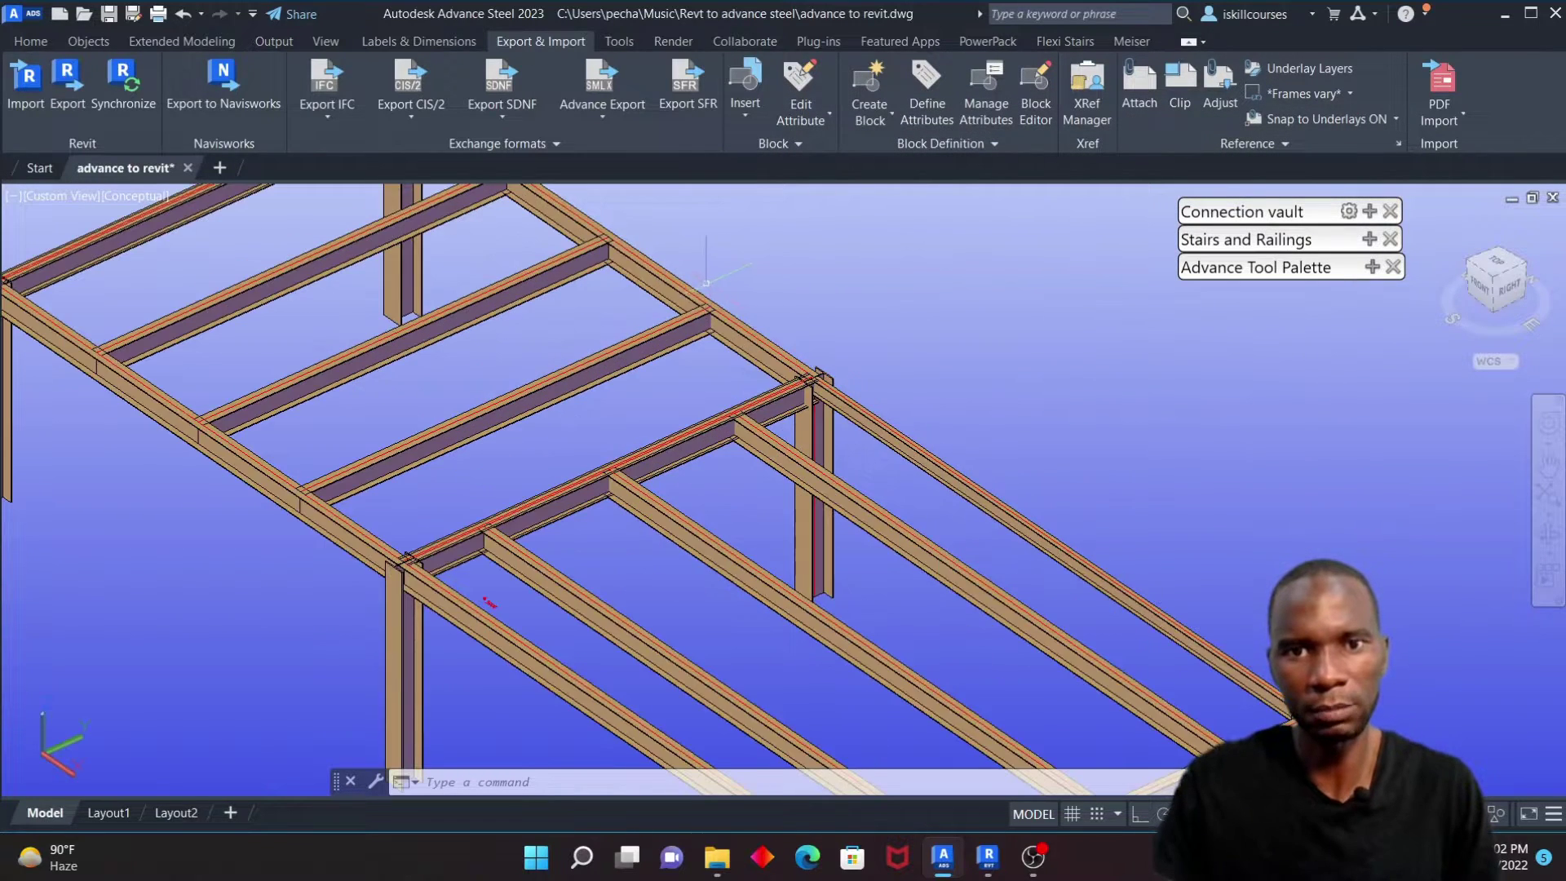
double_click(706, 283)
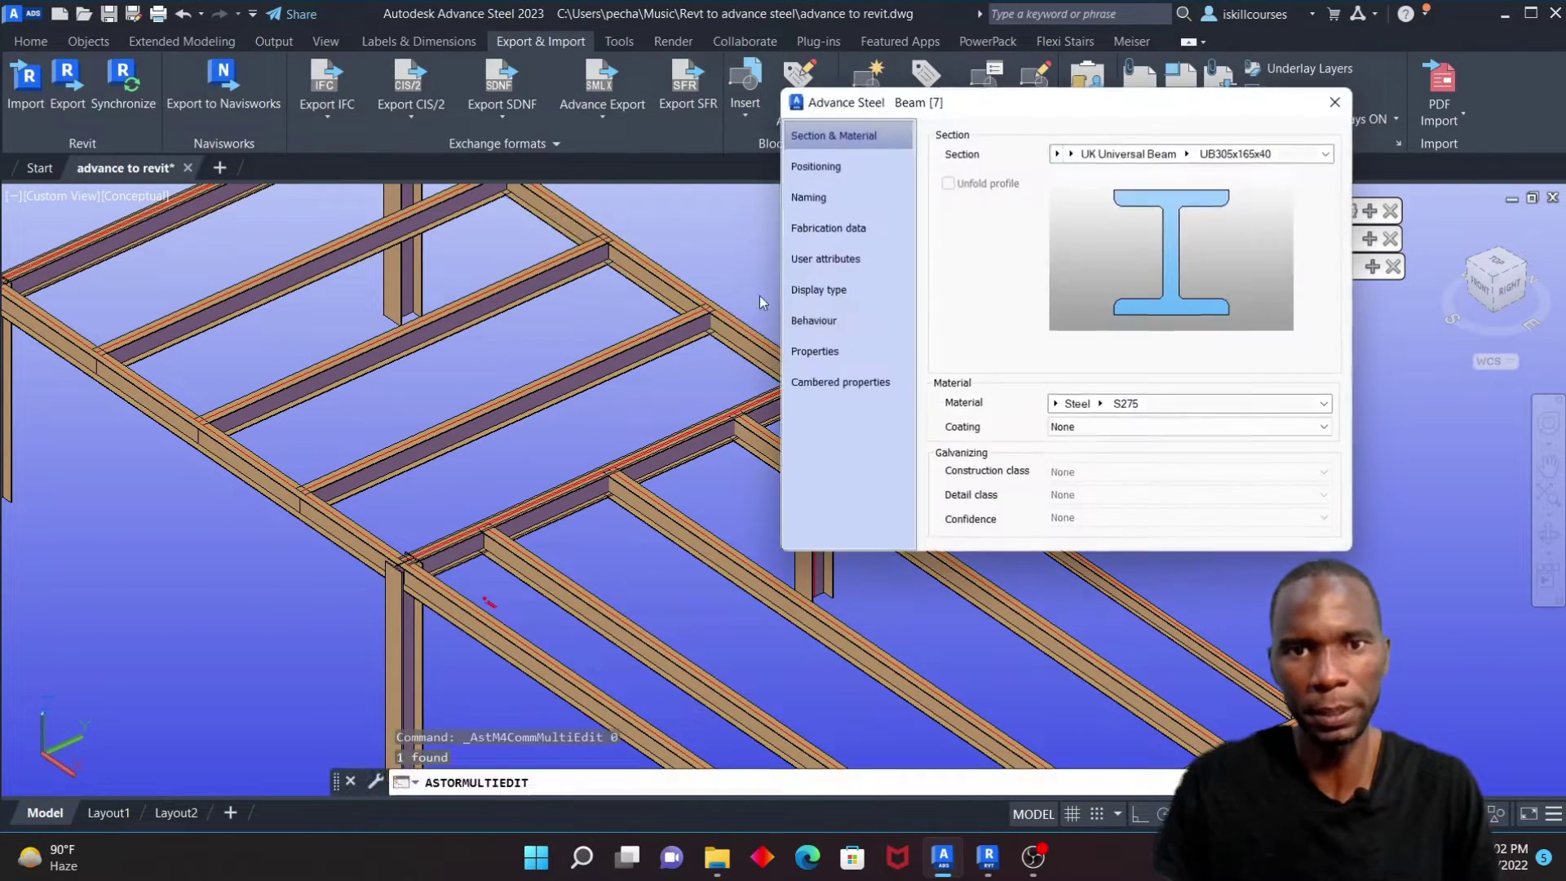
left_click(1190, 154)
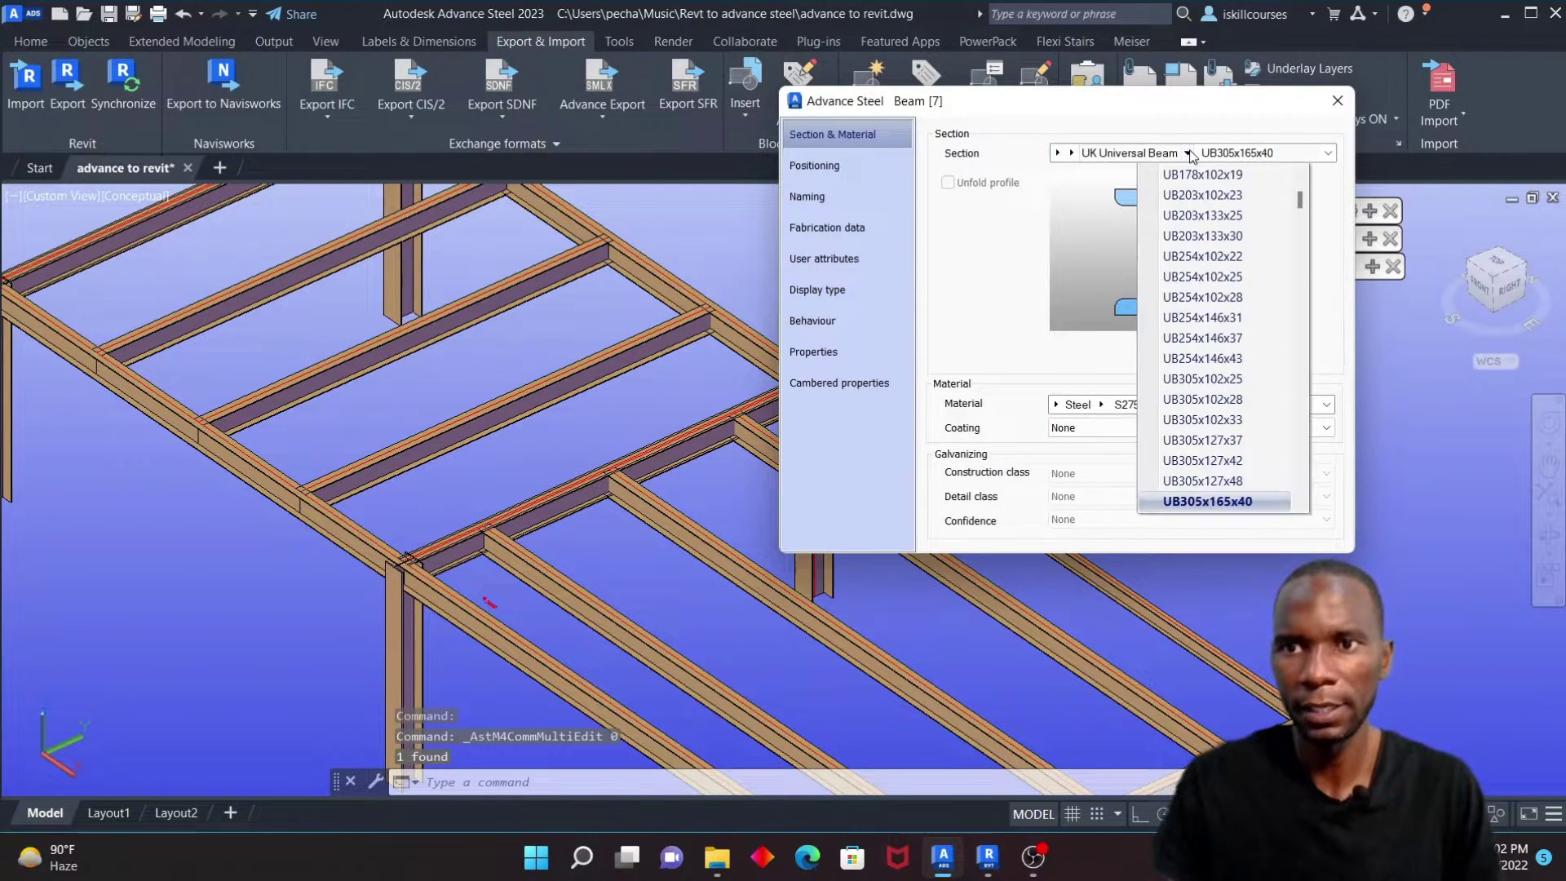
left_click(1229, 258)
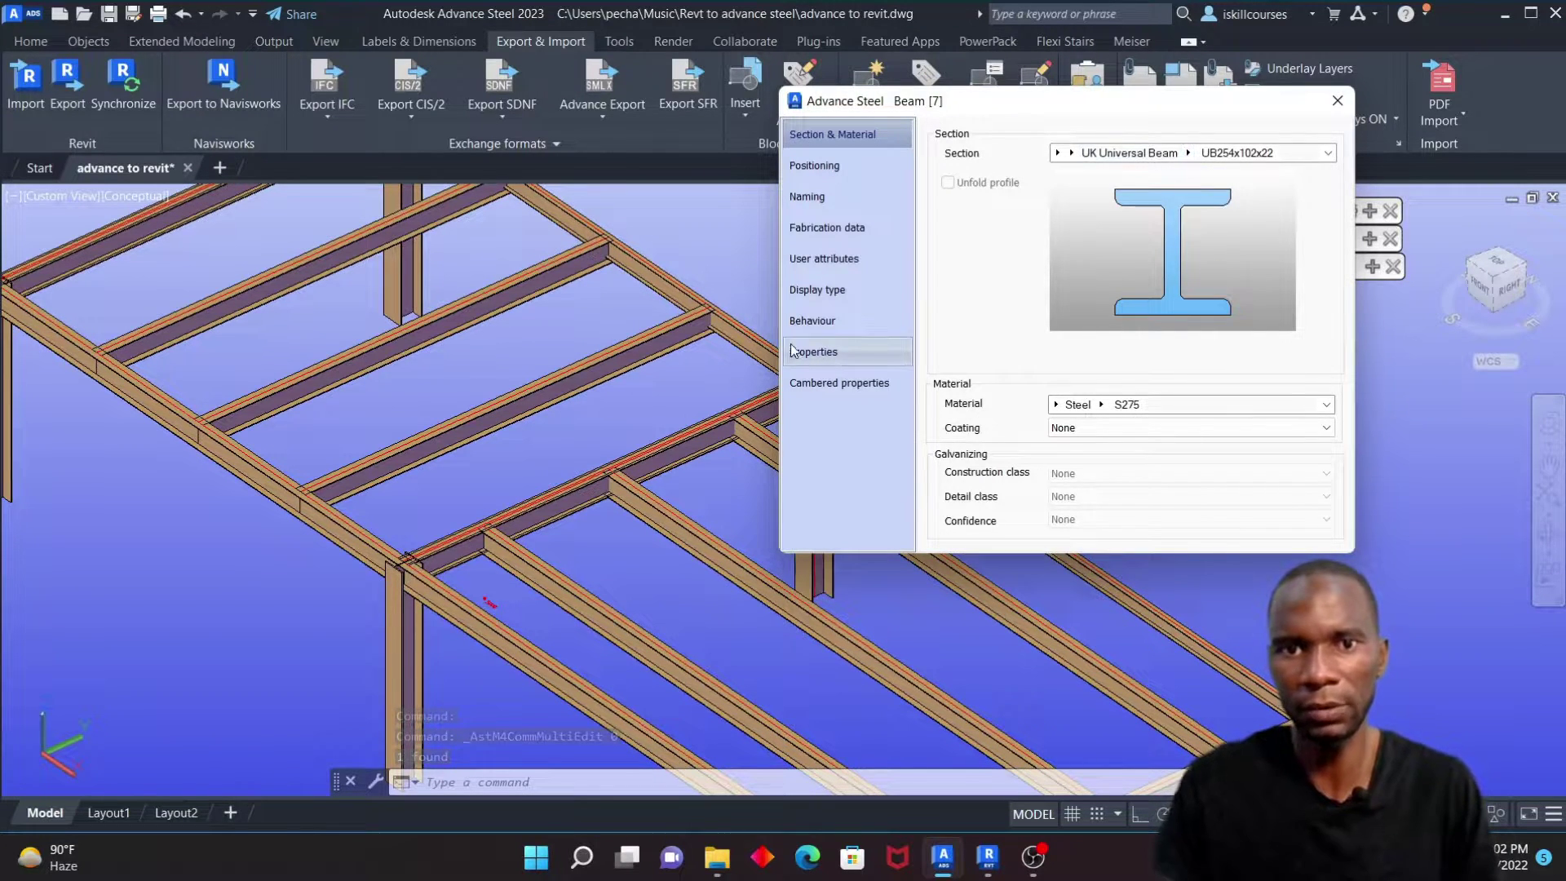
left_click(1338, 100)
scroll(953, 458, "down", 5)
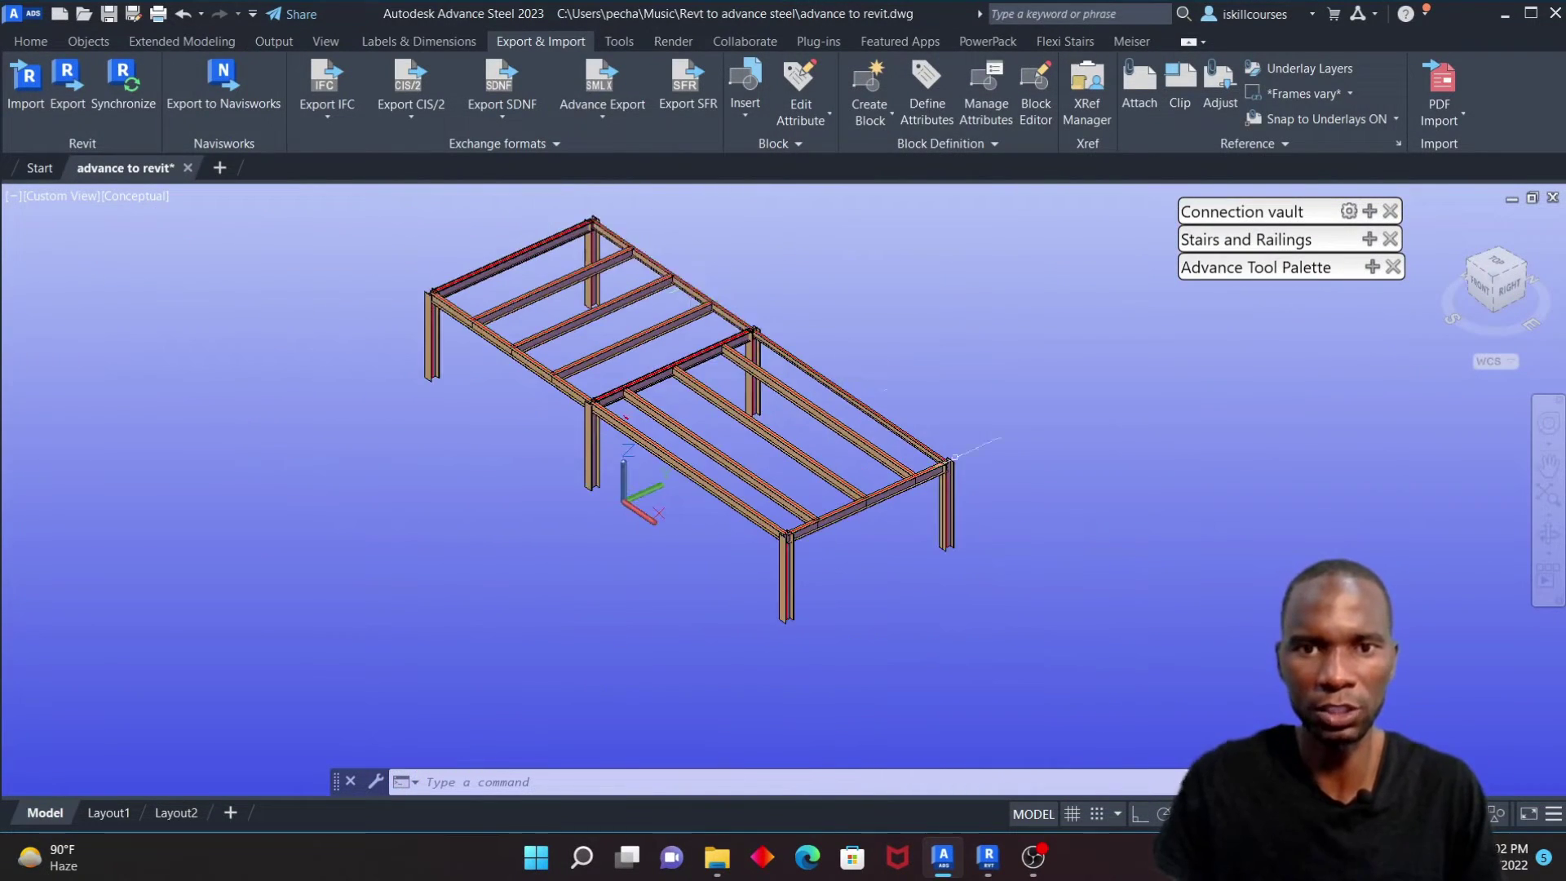
scroll(512, 222, "up", 3)
scroll(239, 303, "down", 4)
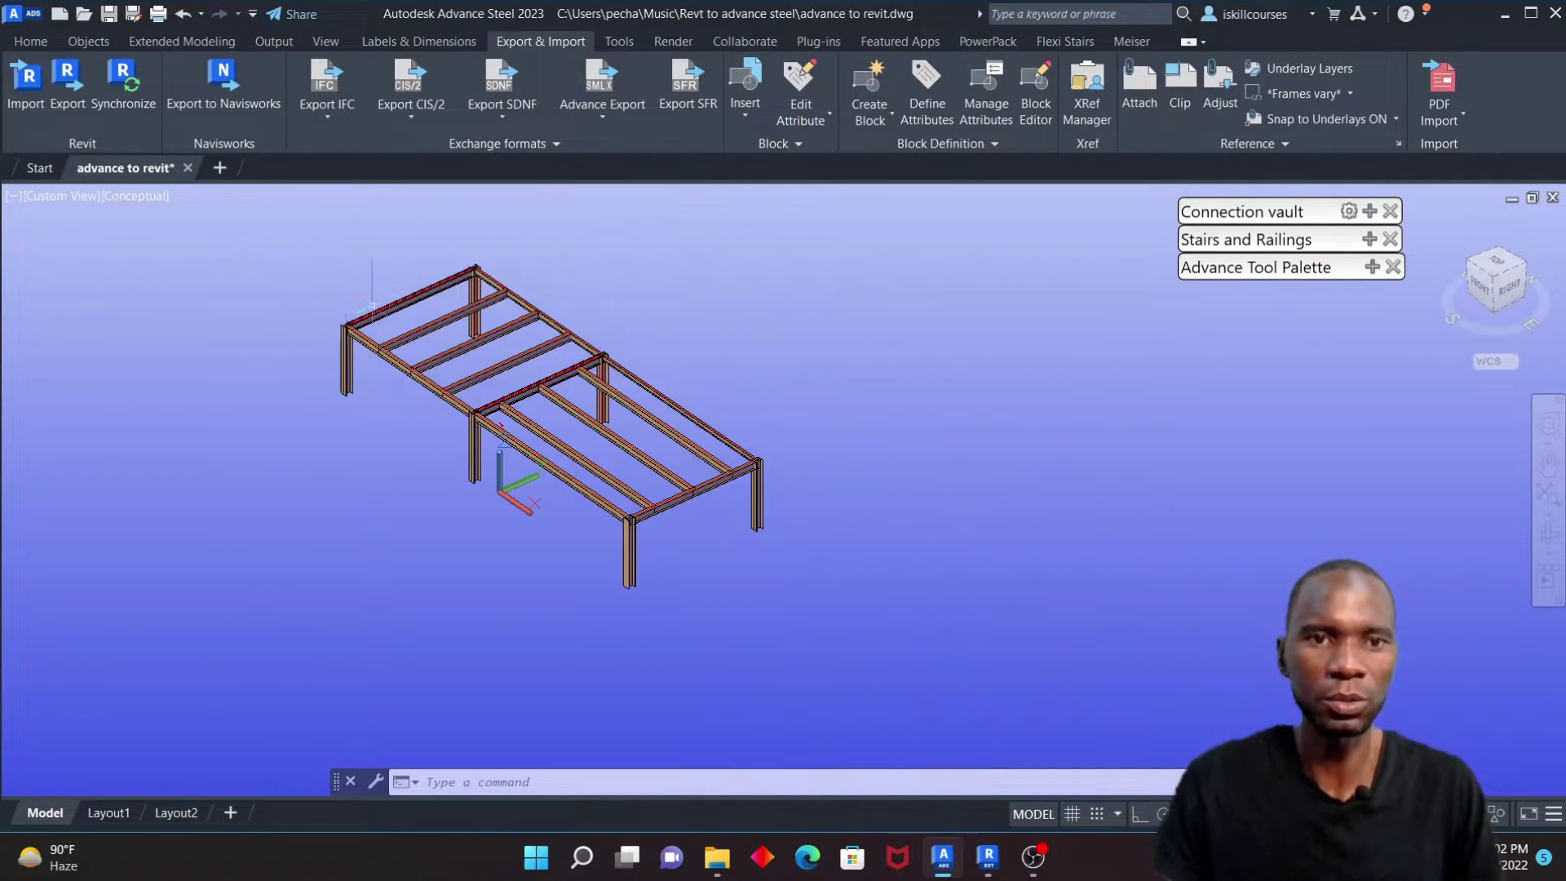
left_click(270, 42)
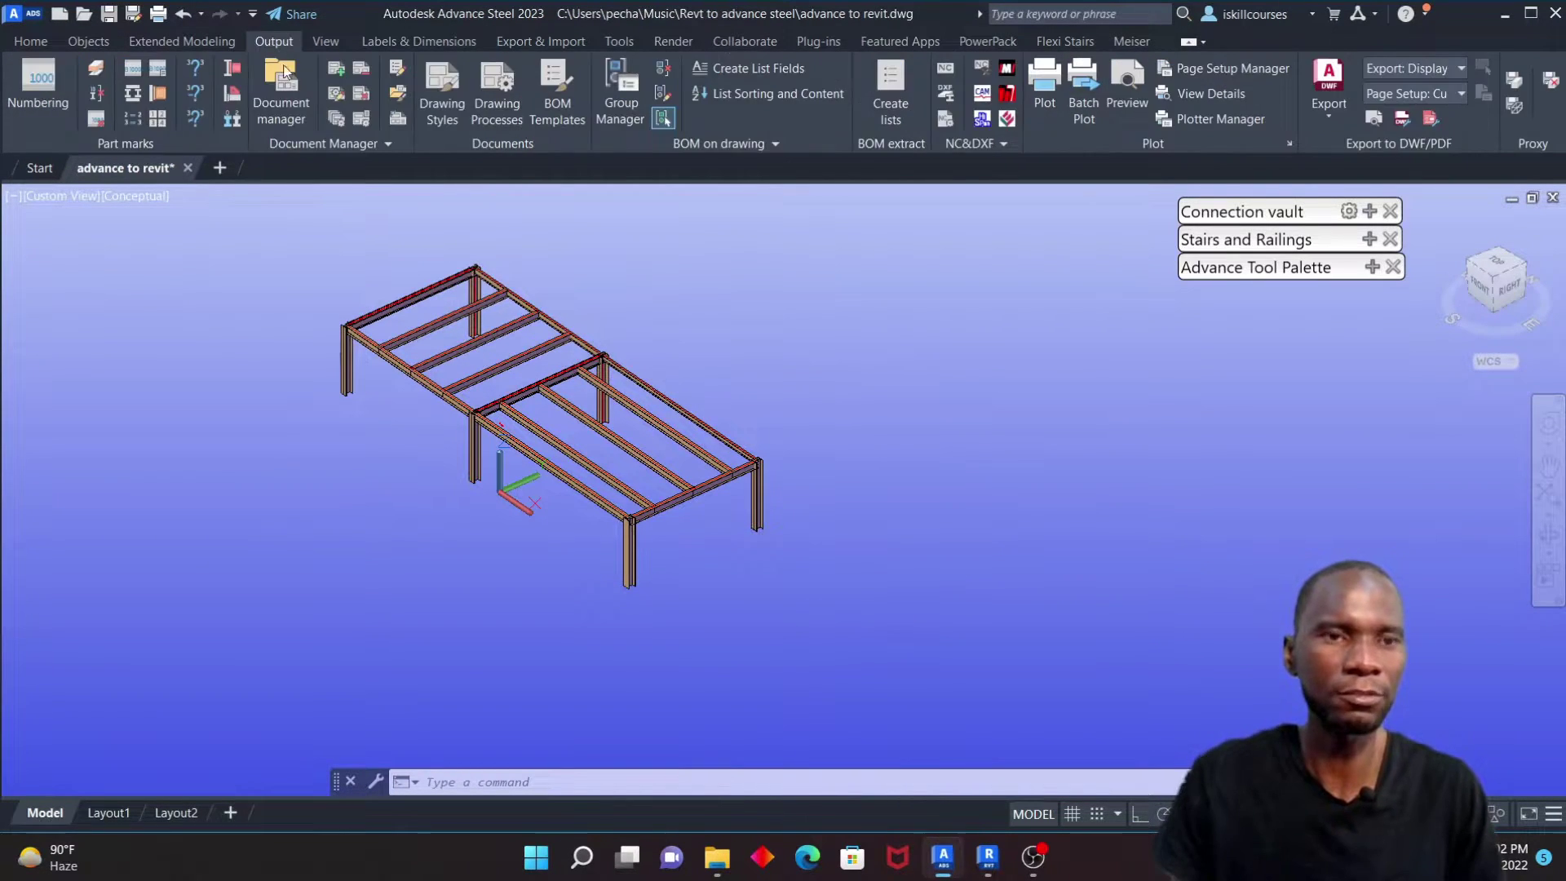
scroll(470, 335, "up", 3)
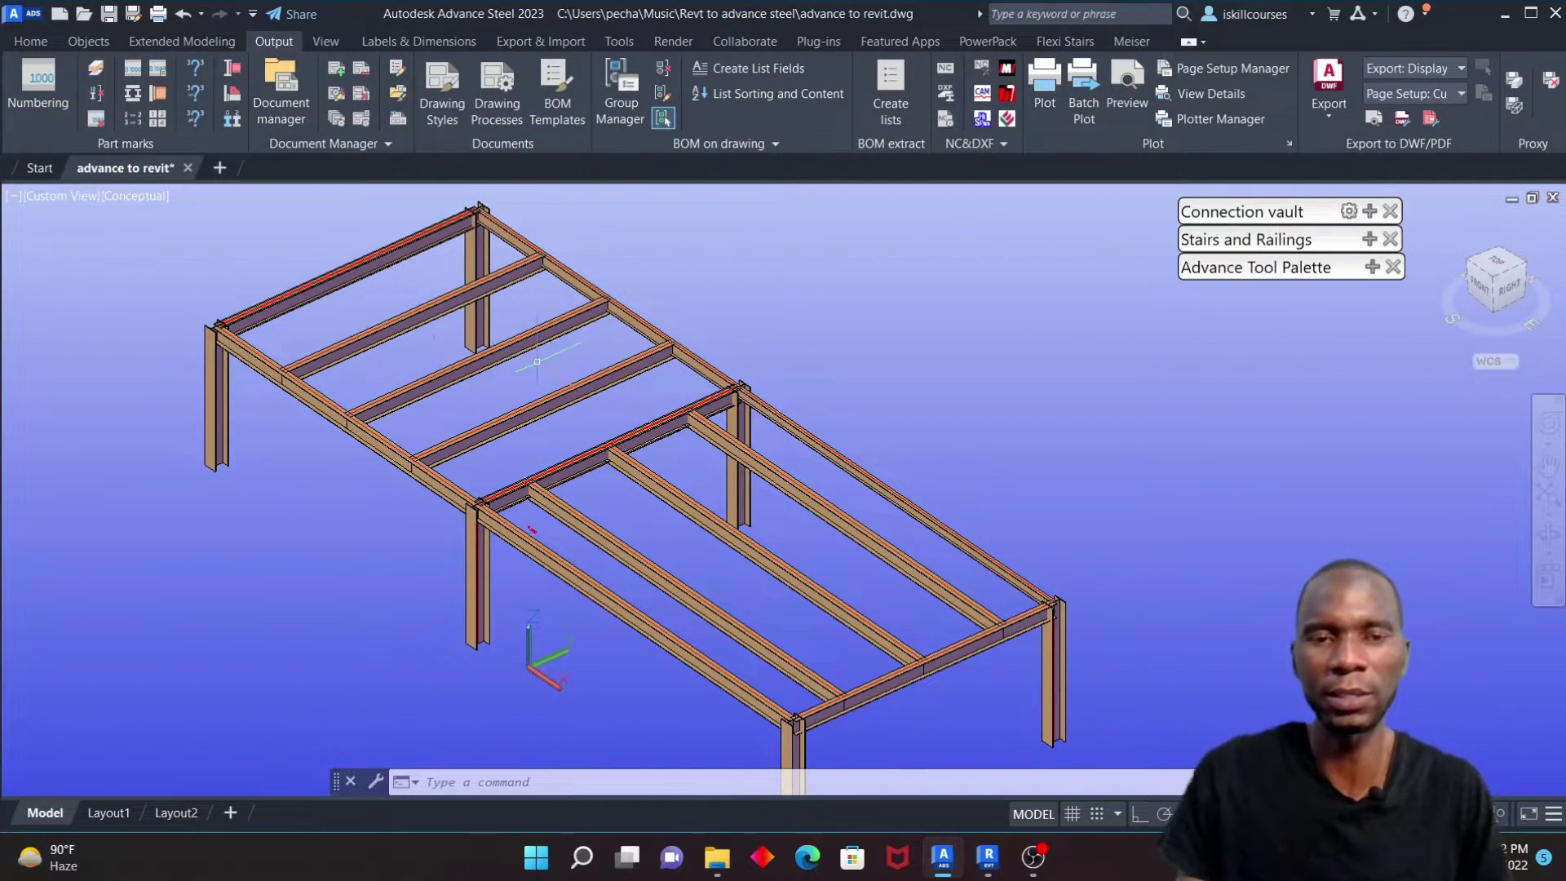
scroll(536, 360, "down", 1)
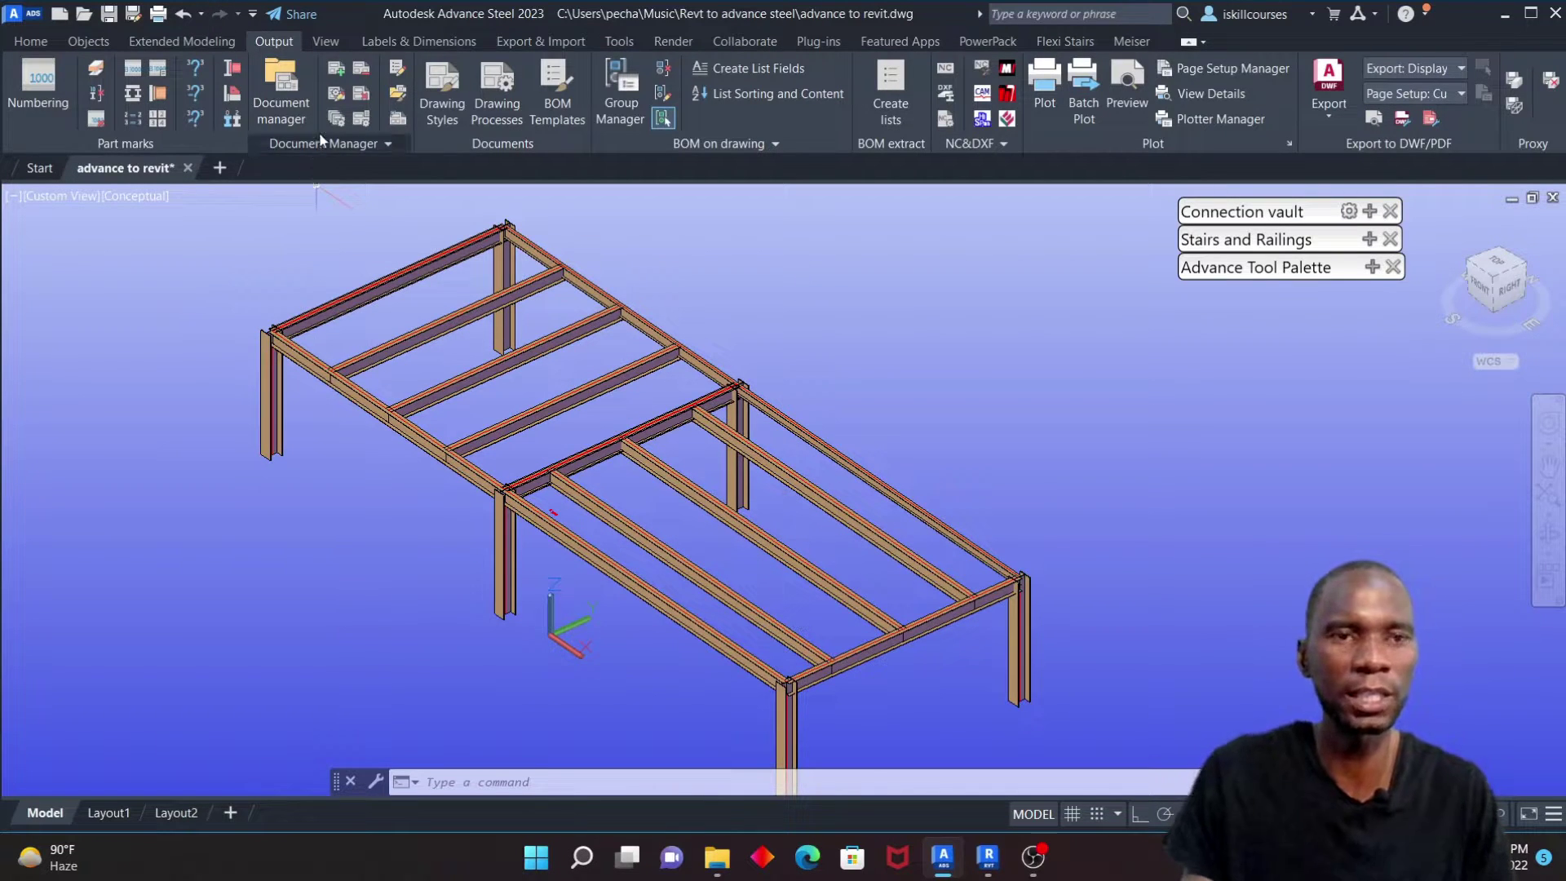
Step: Draw three rolled I-section cross beams across the left bay of the frame
left_click(88, 41)
left_click(371, 69)
scroll(433, 328, "up", 3)
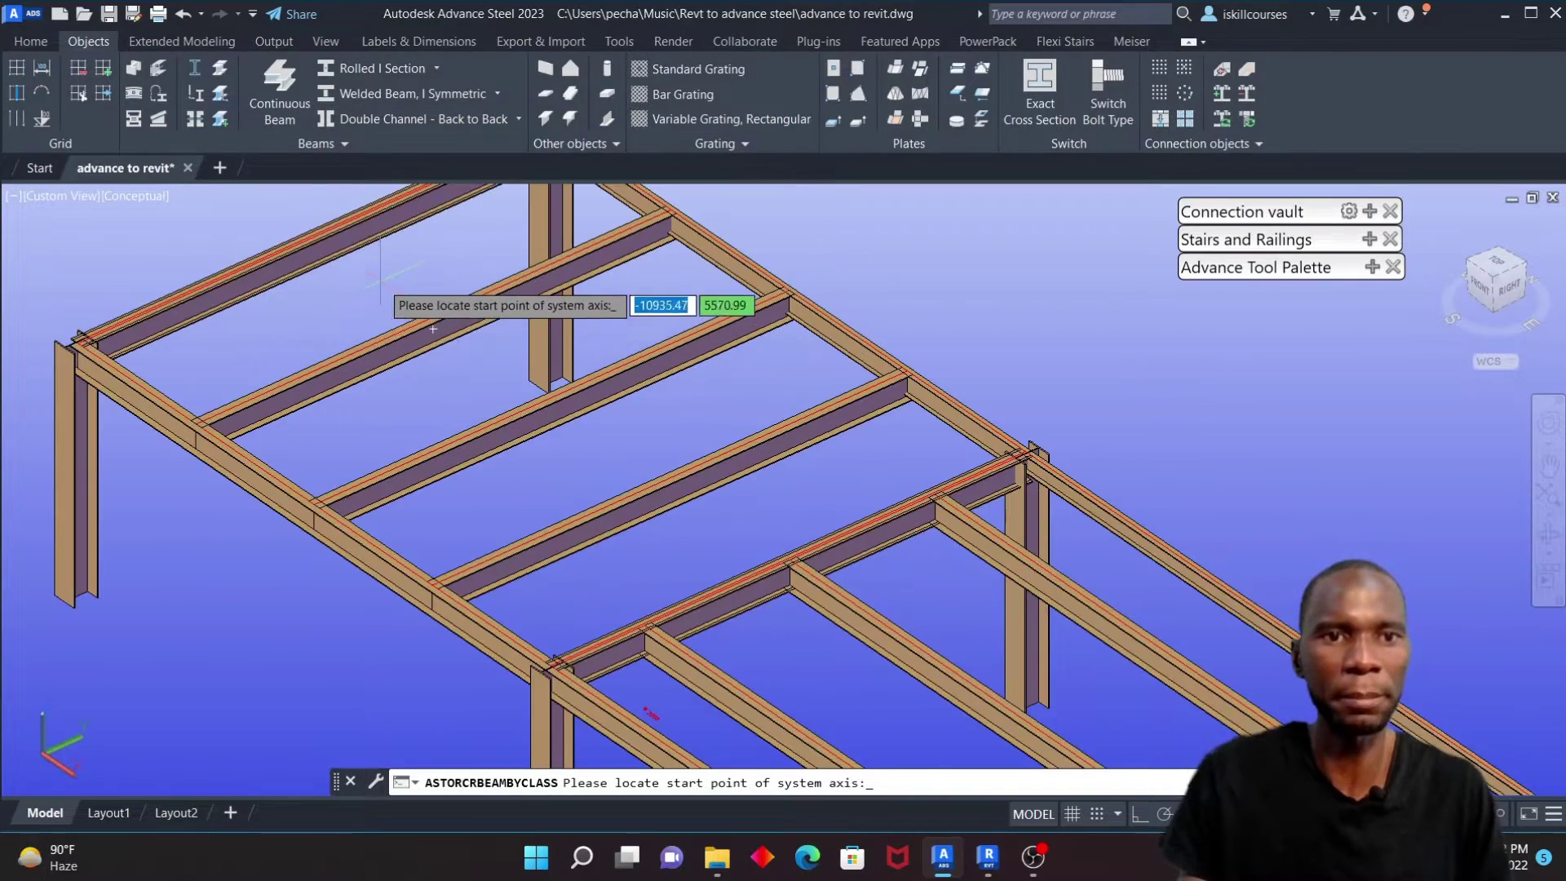
scroll(327, 259, "up", 4)
left_click(282, 247)
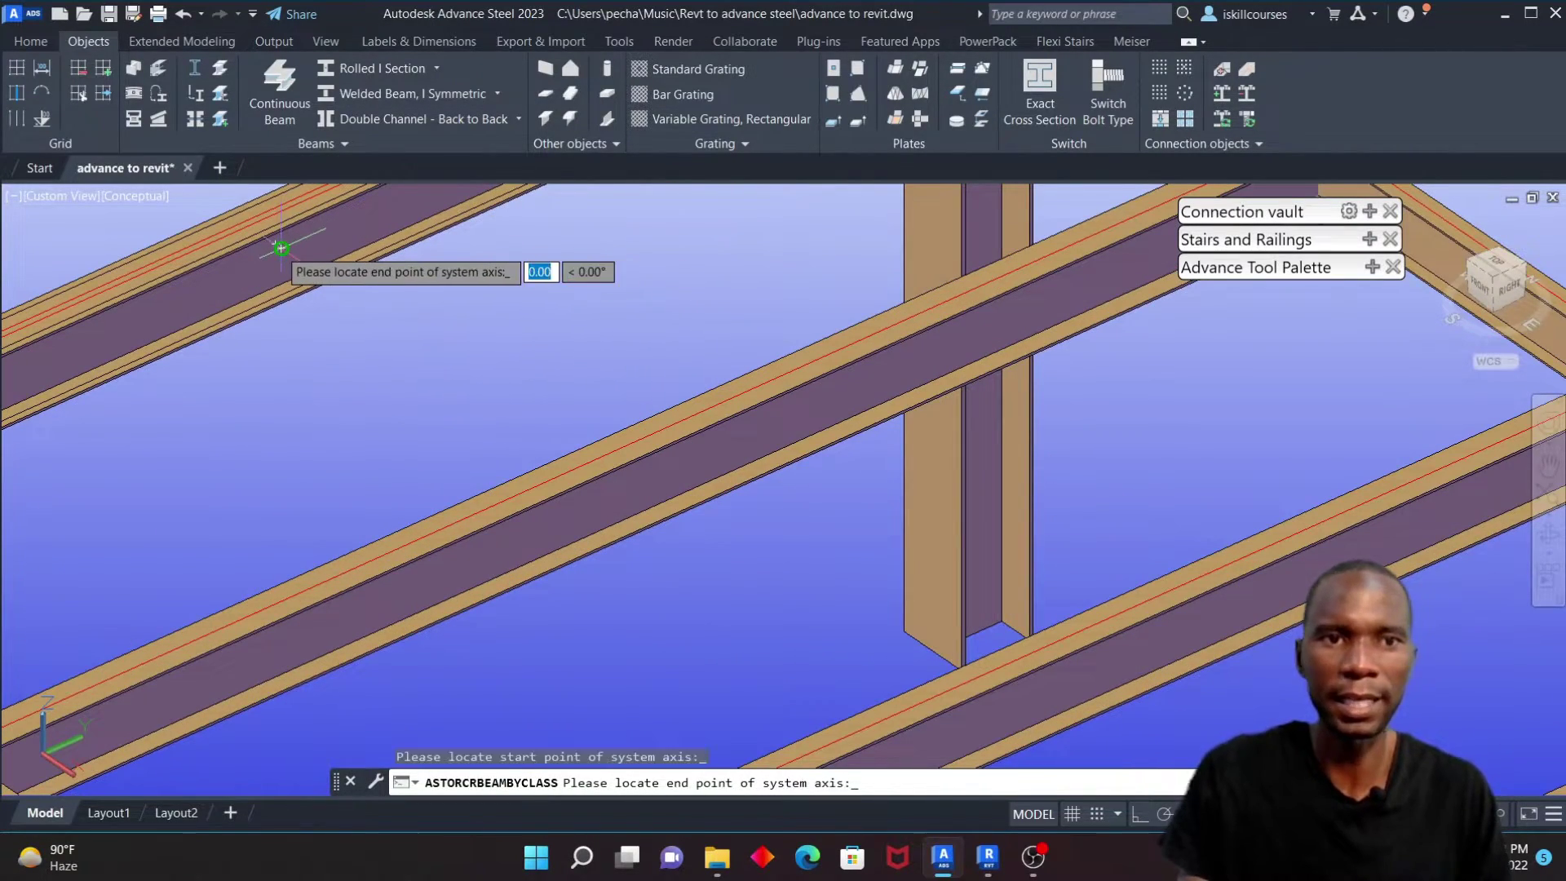
scroll(282, 247, "down", 5)
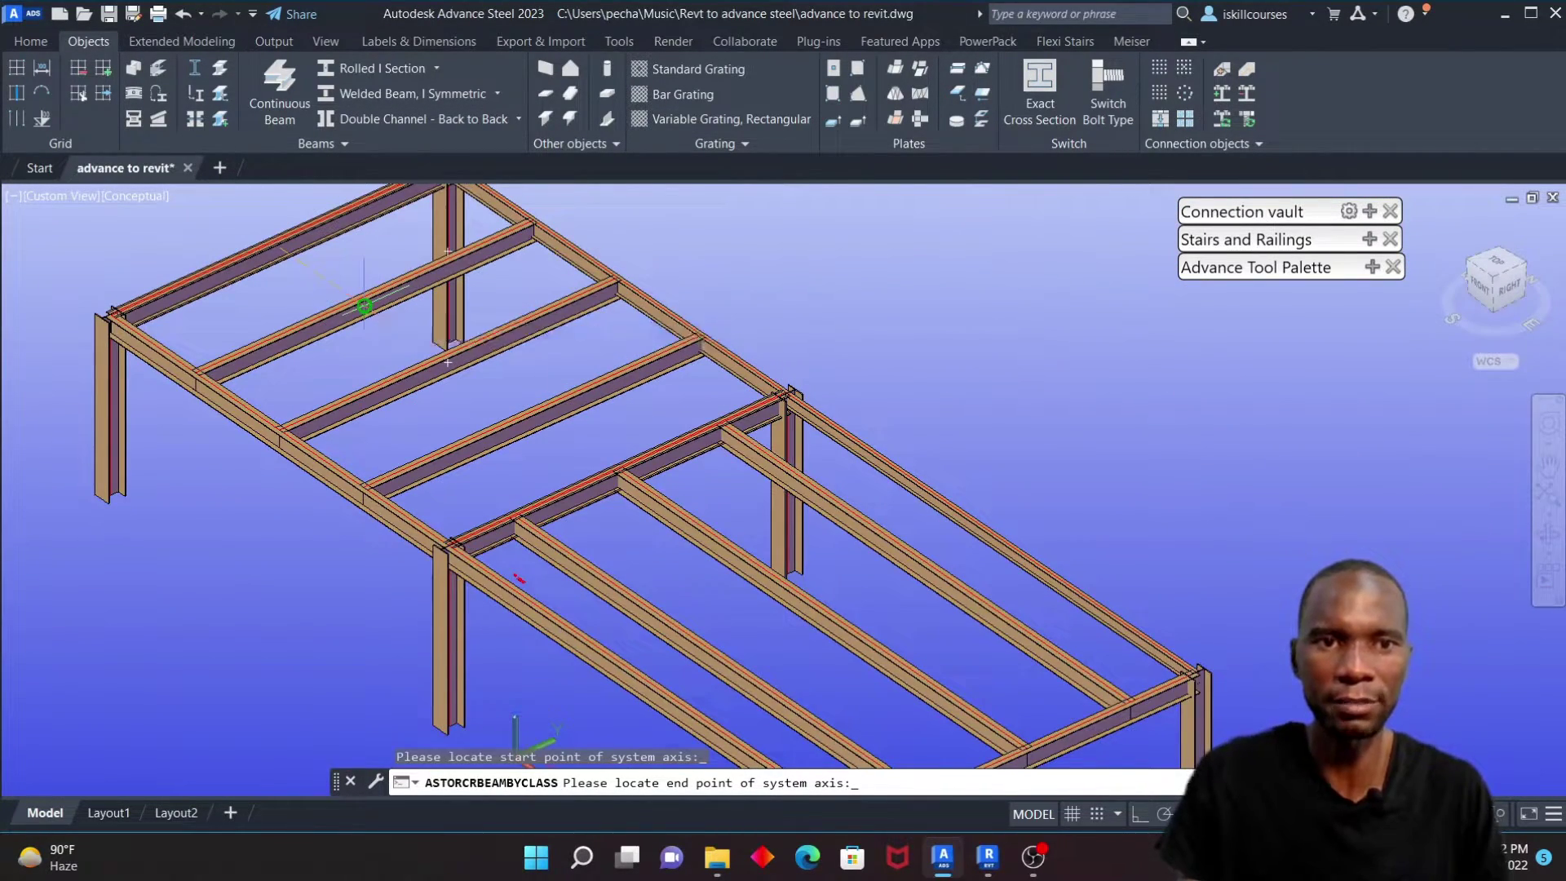
left_click(365, 306)
scroll(365, 306, "up", 4)
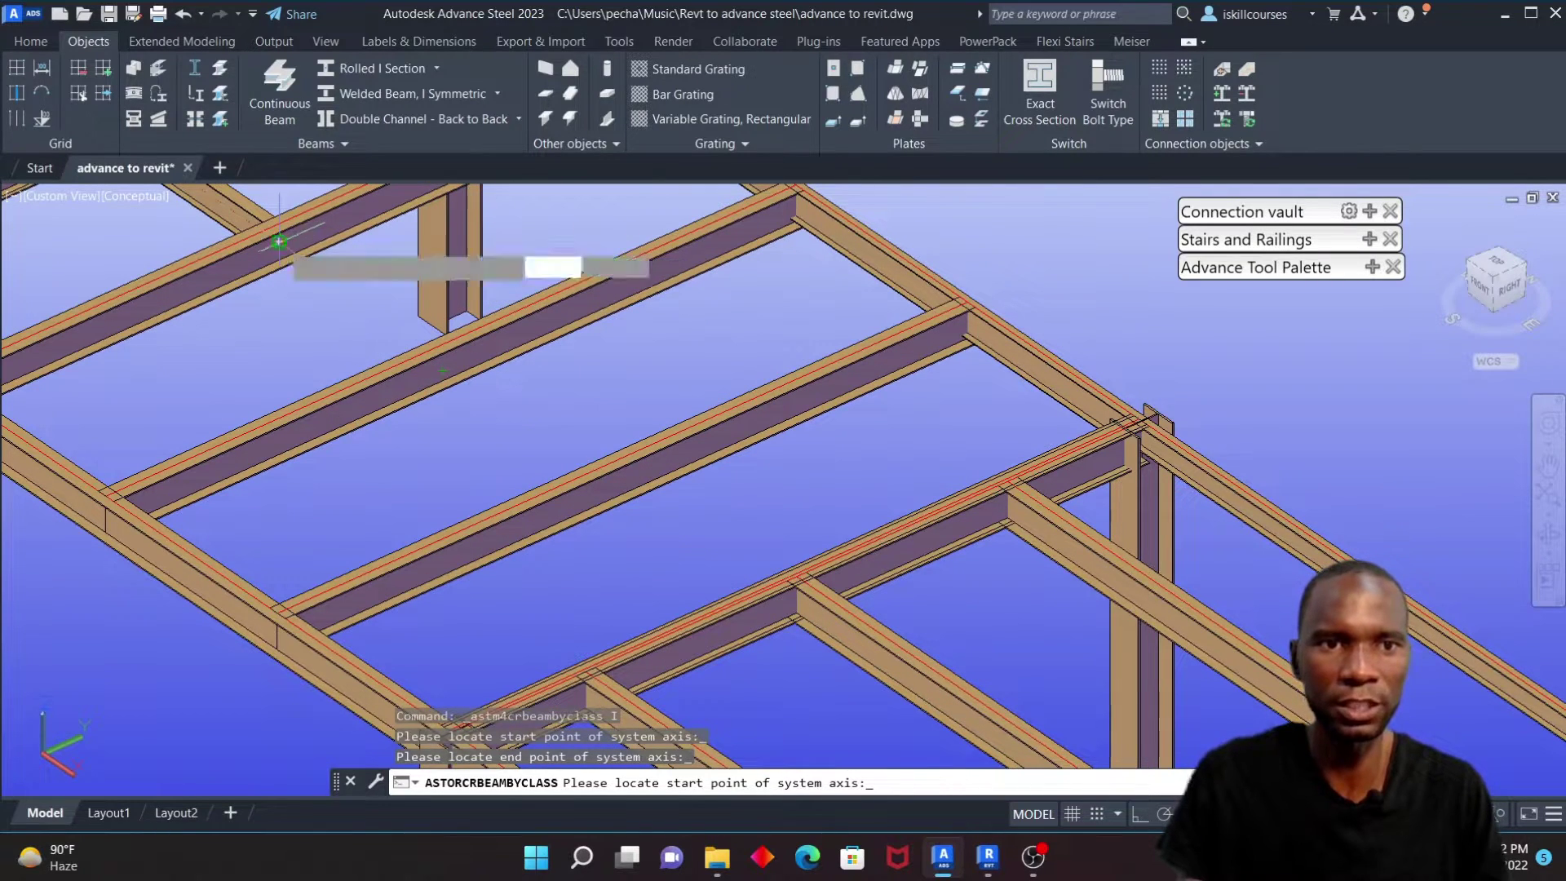
left_click(279, 241)
left_click(448, 352)
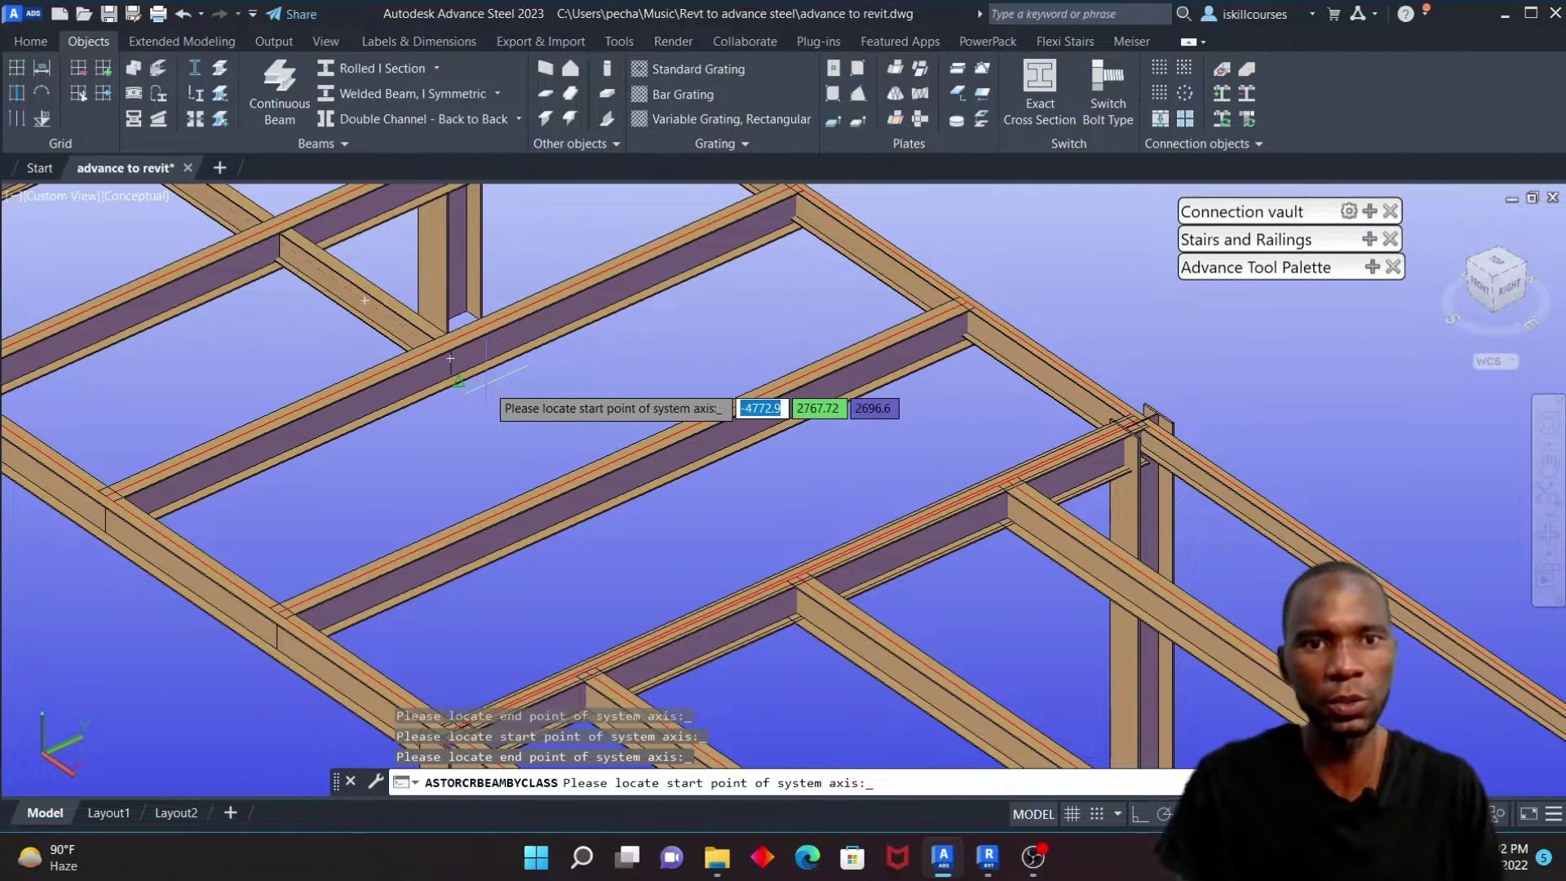
left_click(450, 357)
left_click(622, 473)
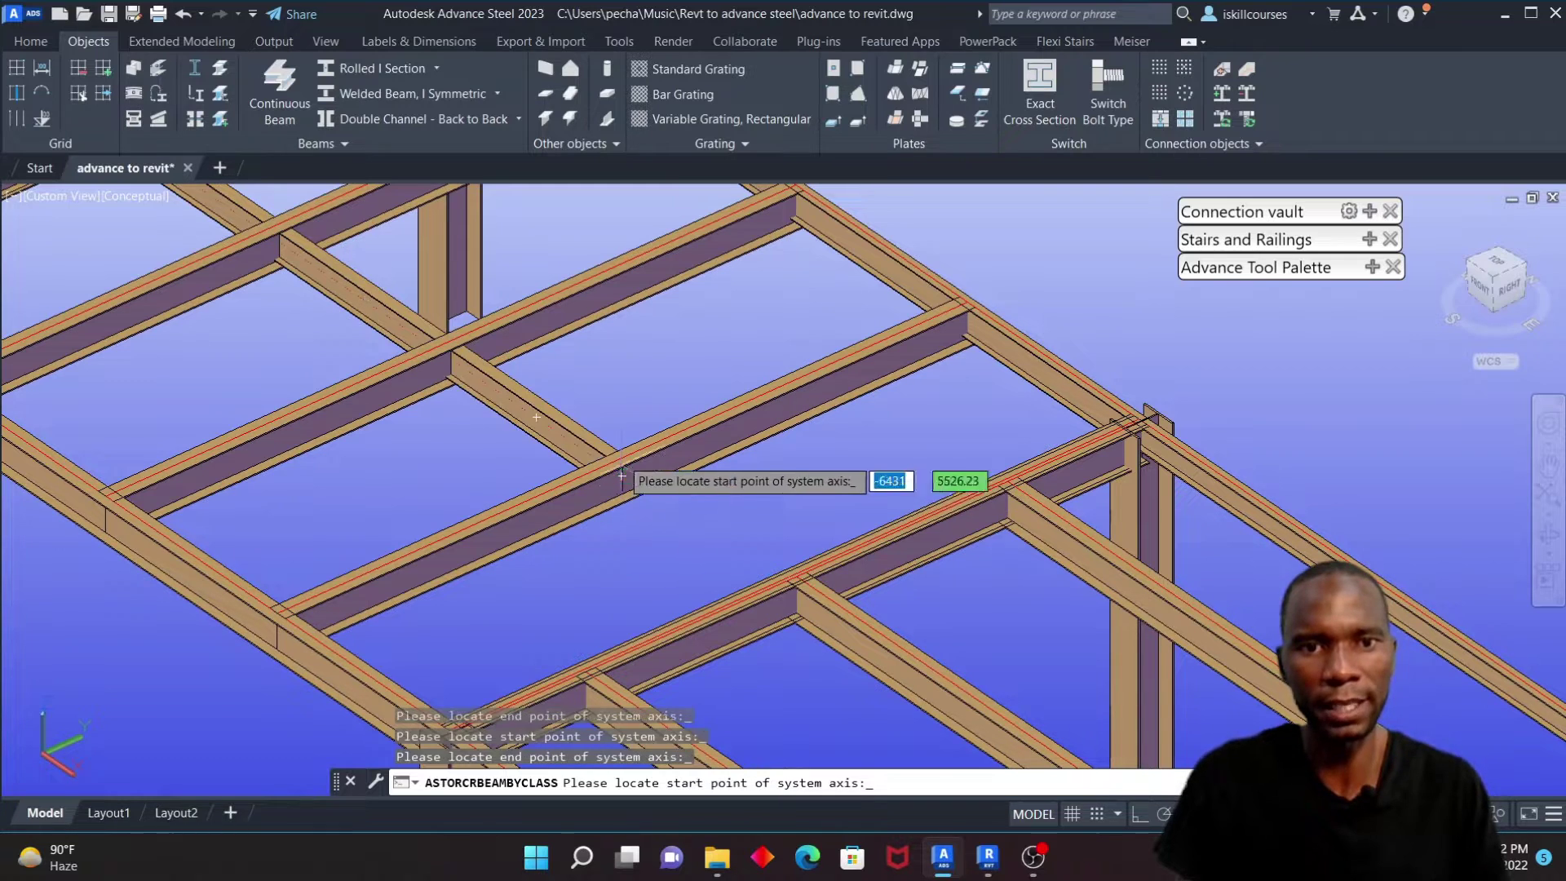
scroll(621, 473, "down", 10)
Step: Set the new cross beams' section to UB152x89x16
key("Return")
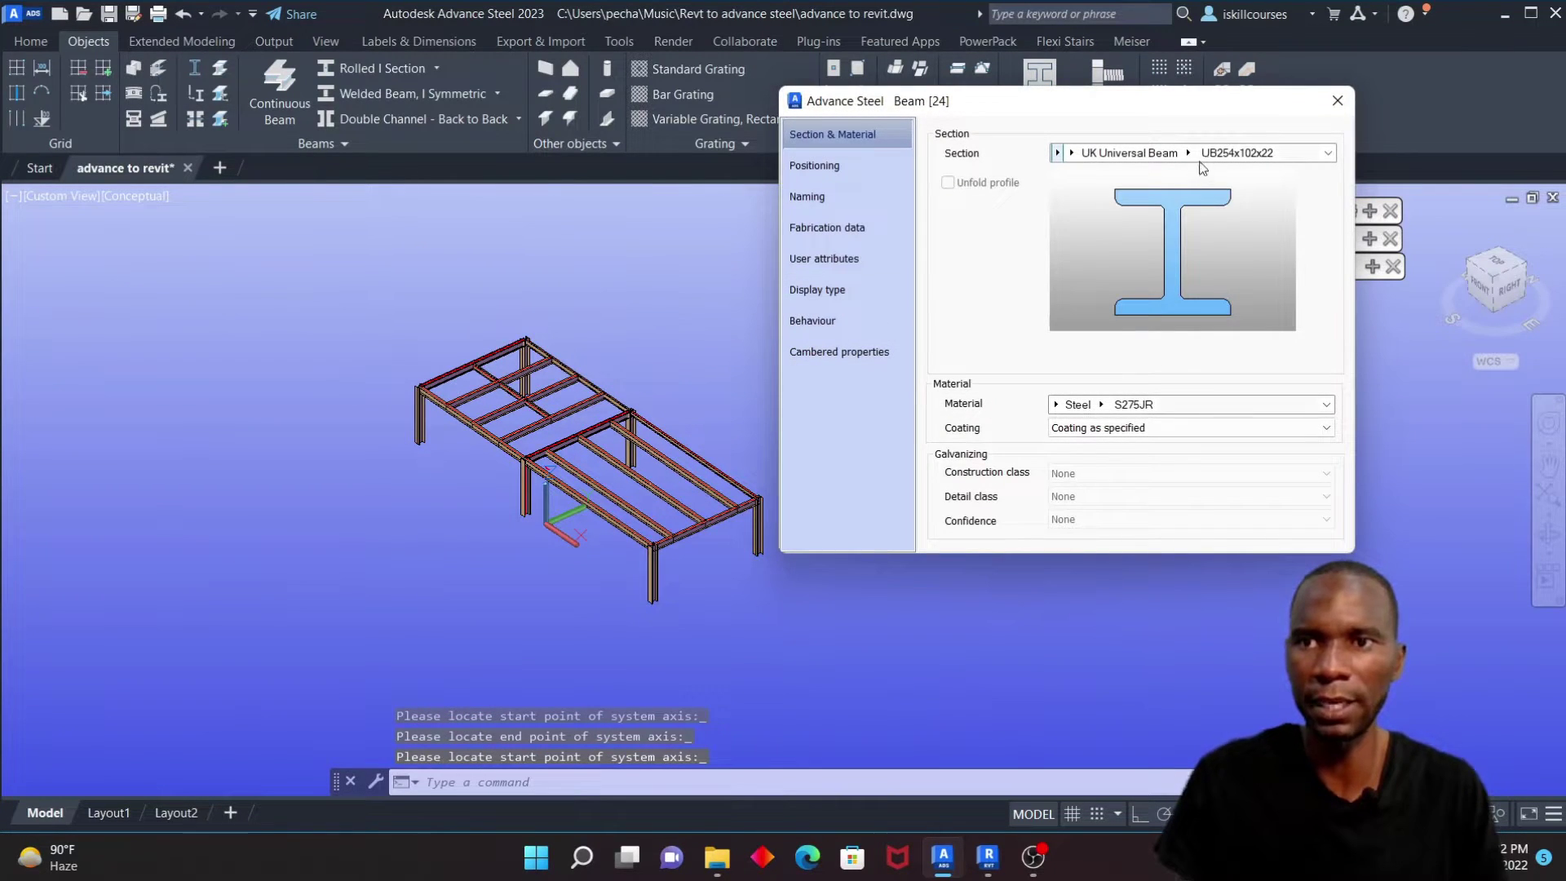
left_click(1197, 153)
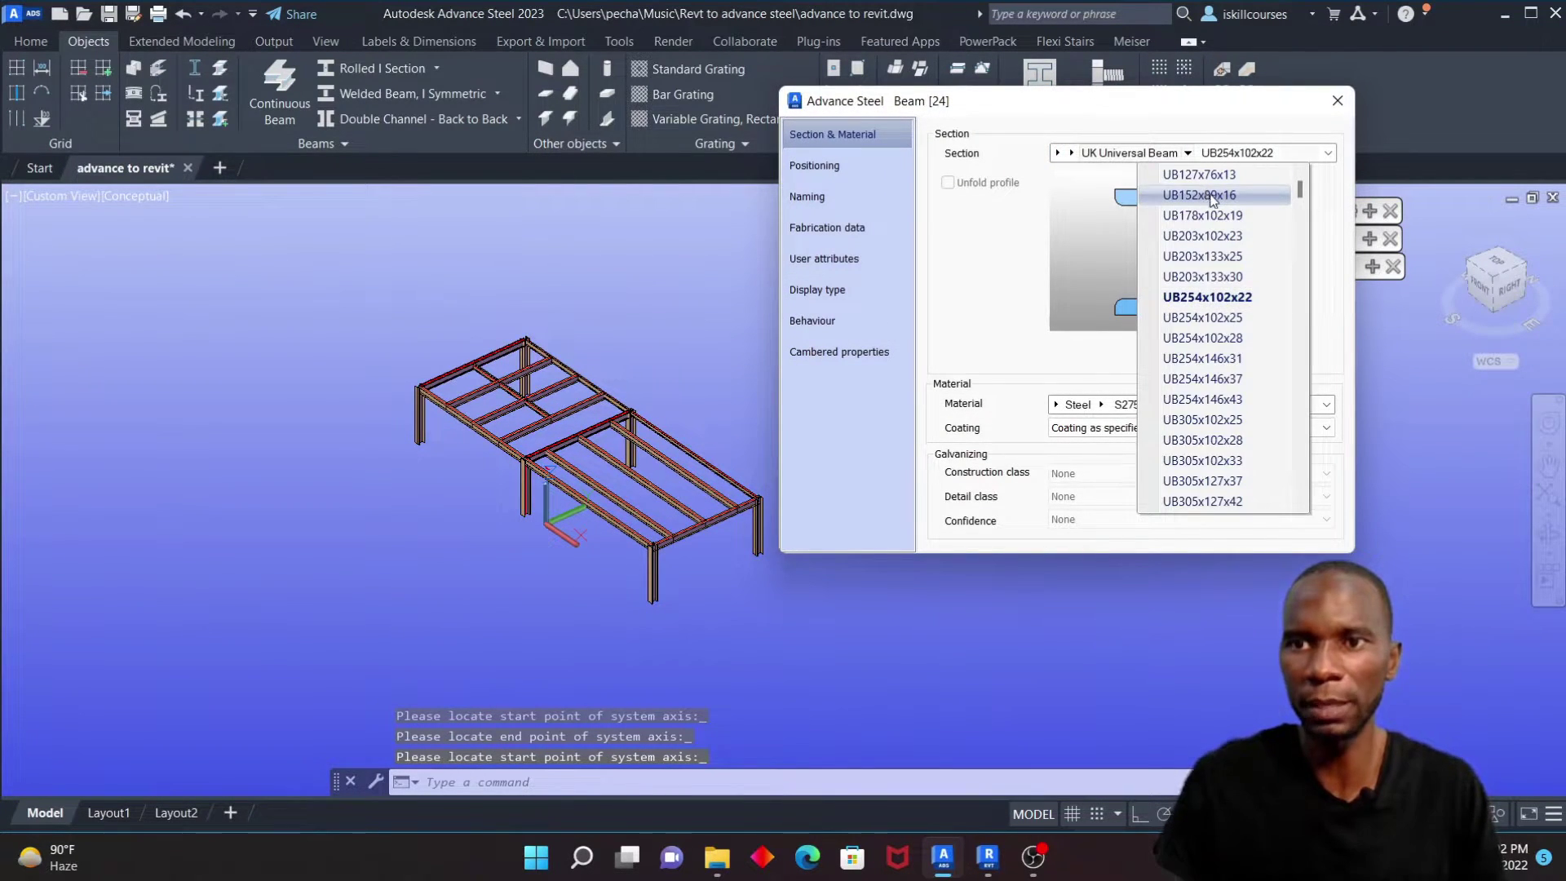
left_click(1211, 196)
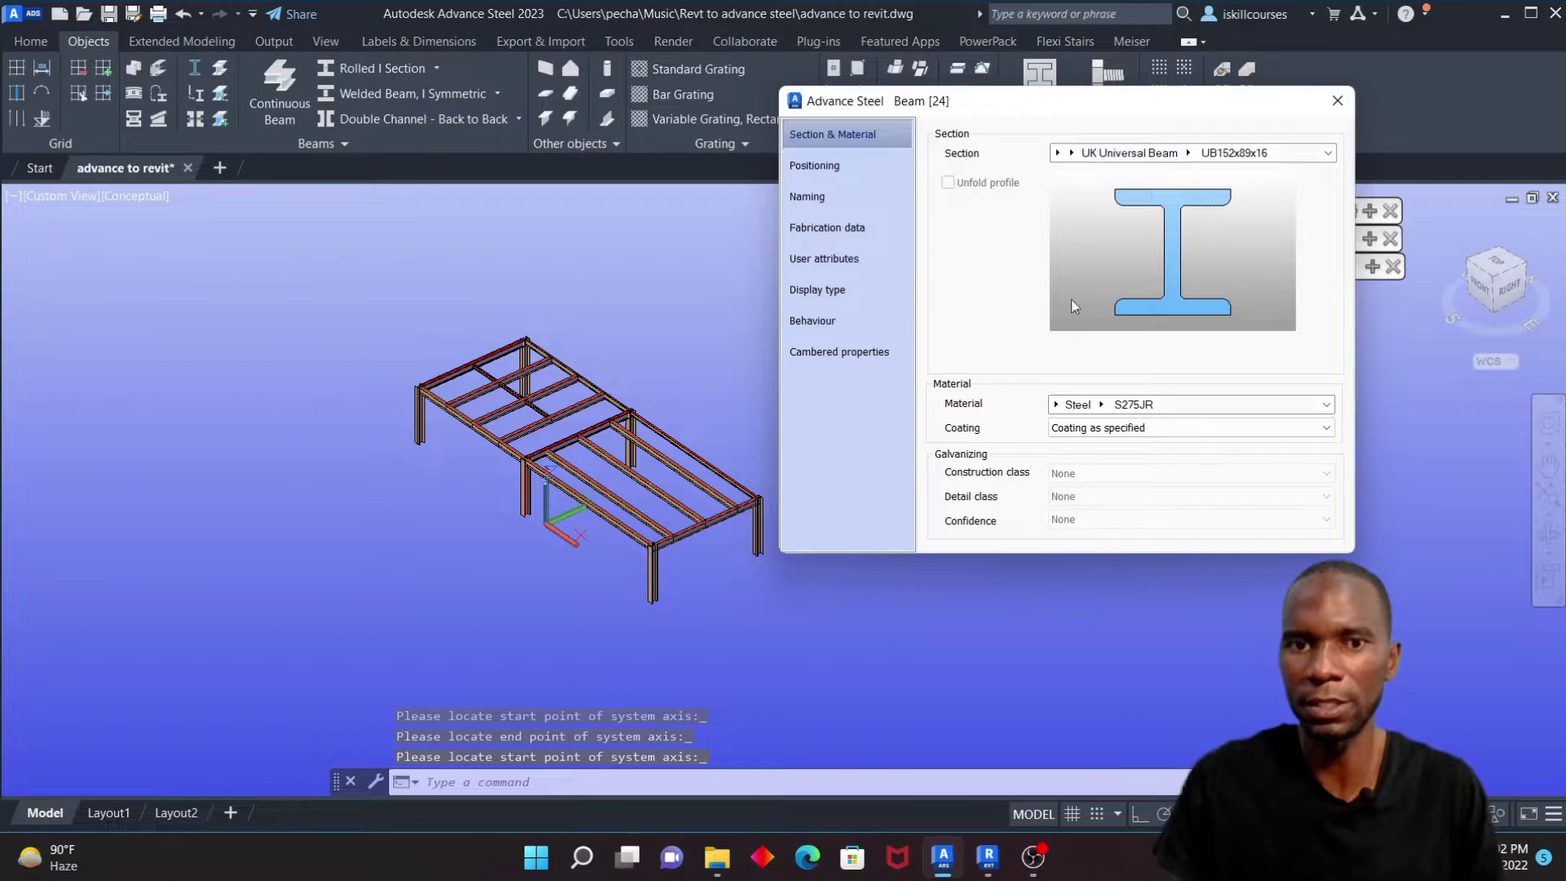
left_click(1338, 101)
scroll(563, 332, "up", 6)
scroll(563, 333, "down", 3)
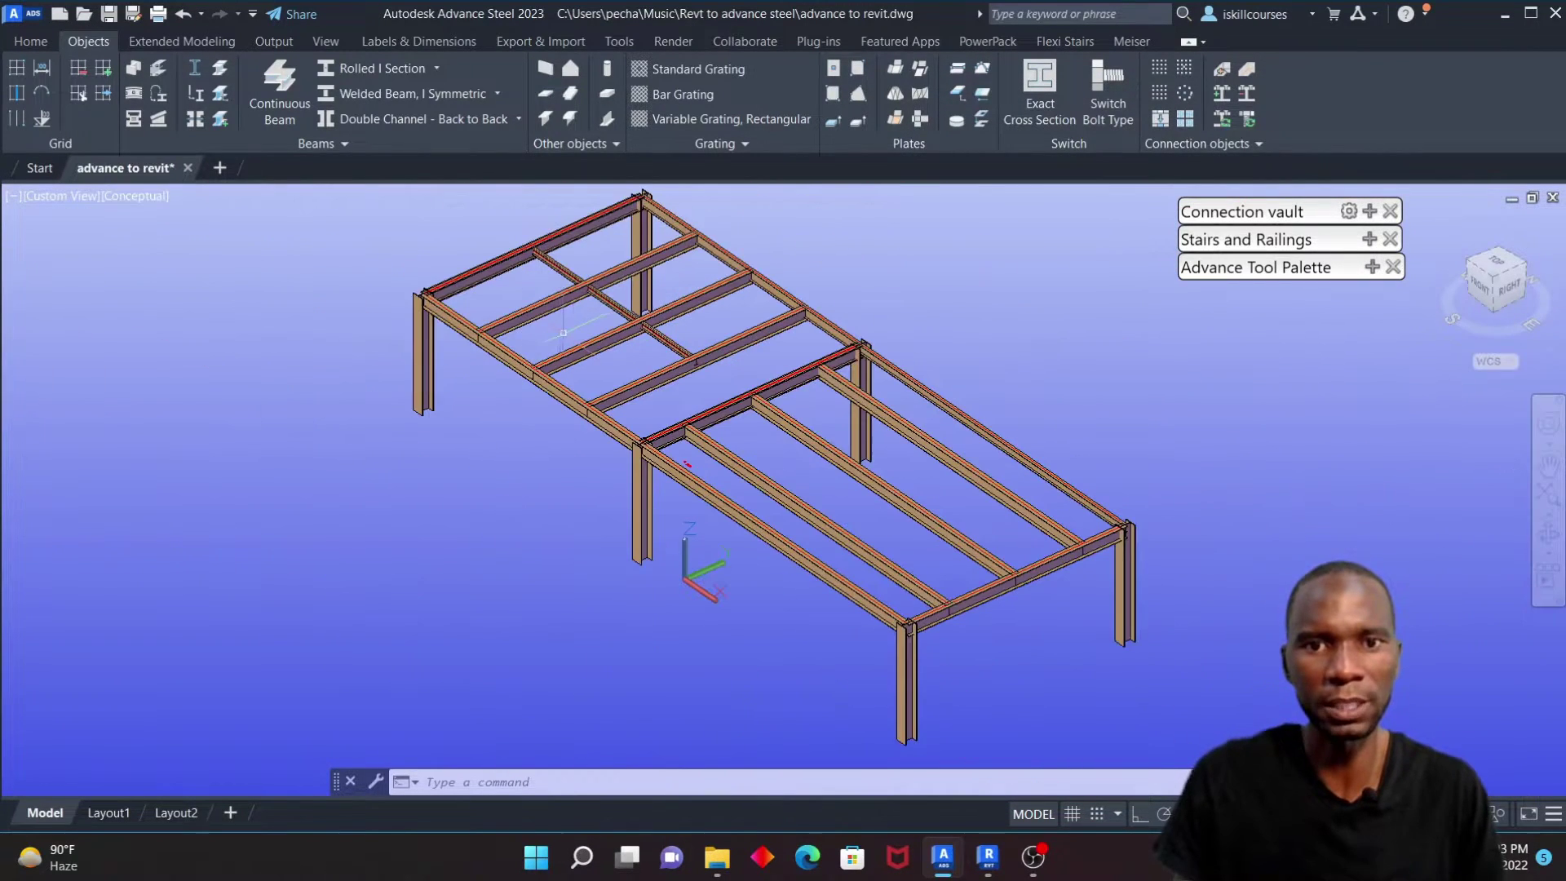
scroll(563, 333, "down", 4)
scroll(562, 332, "up", 2)
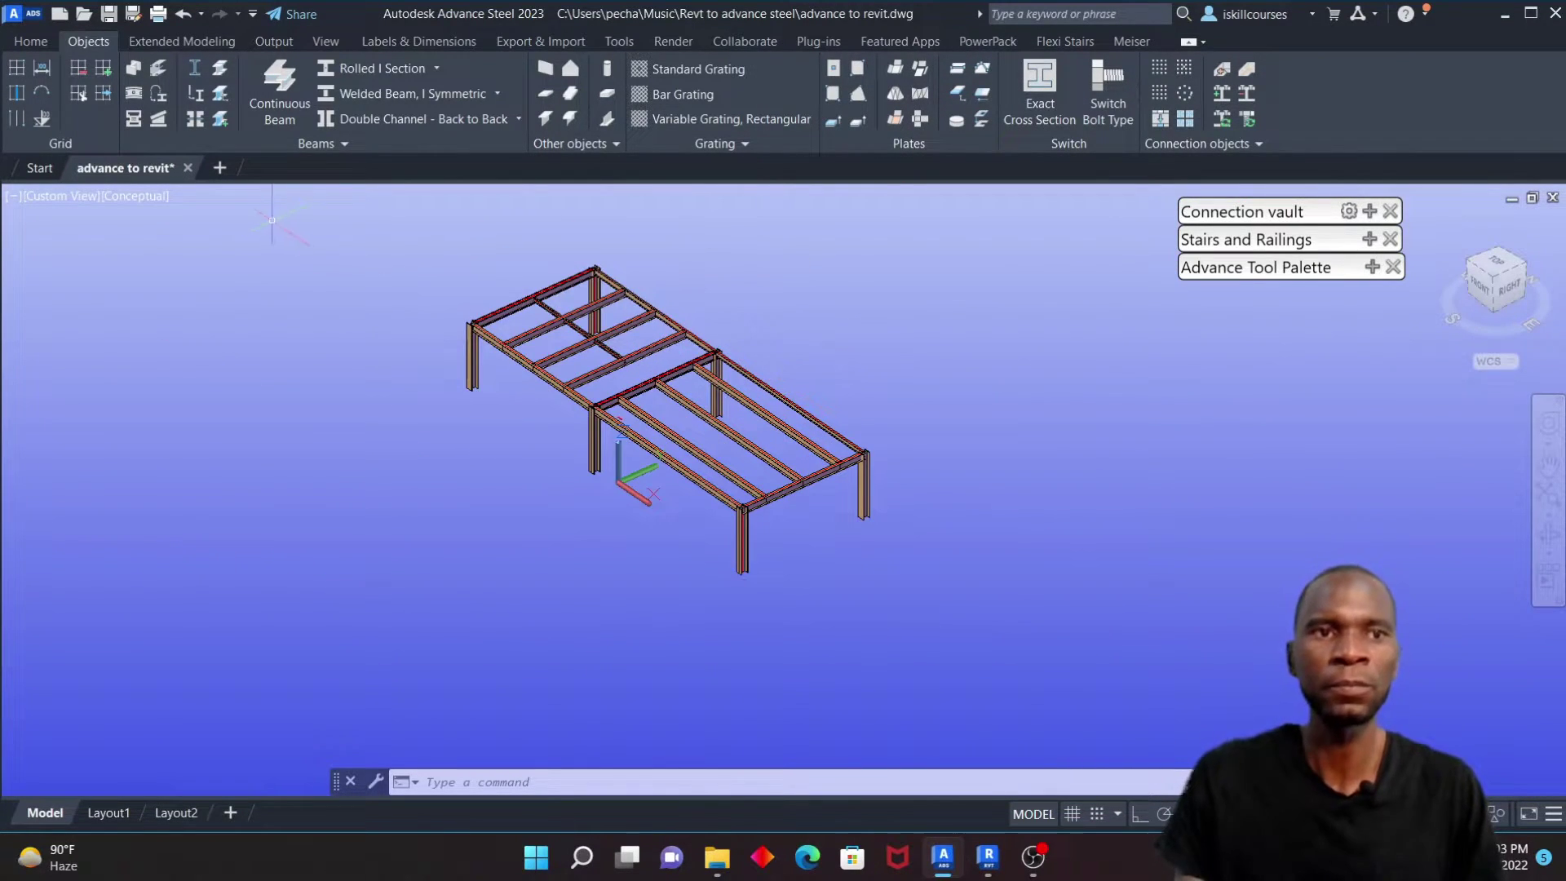
Step: Quick-save the advance to revit drawing
left_click(108, 18)
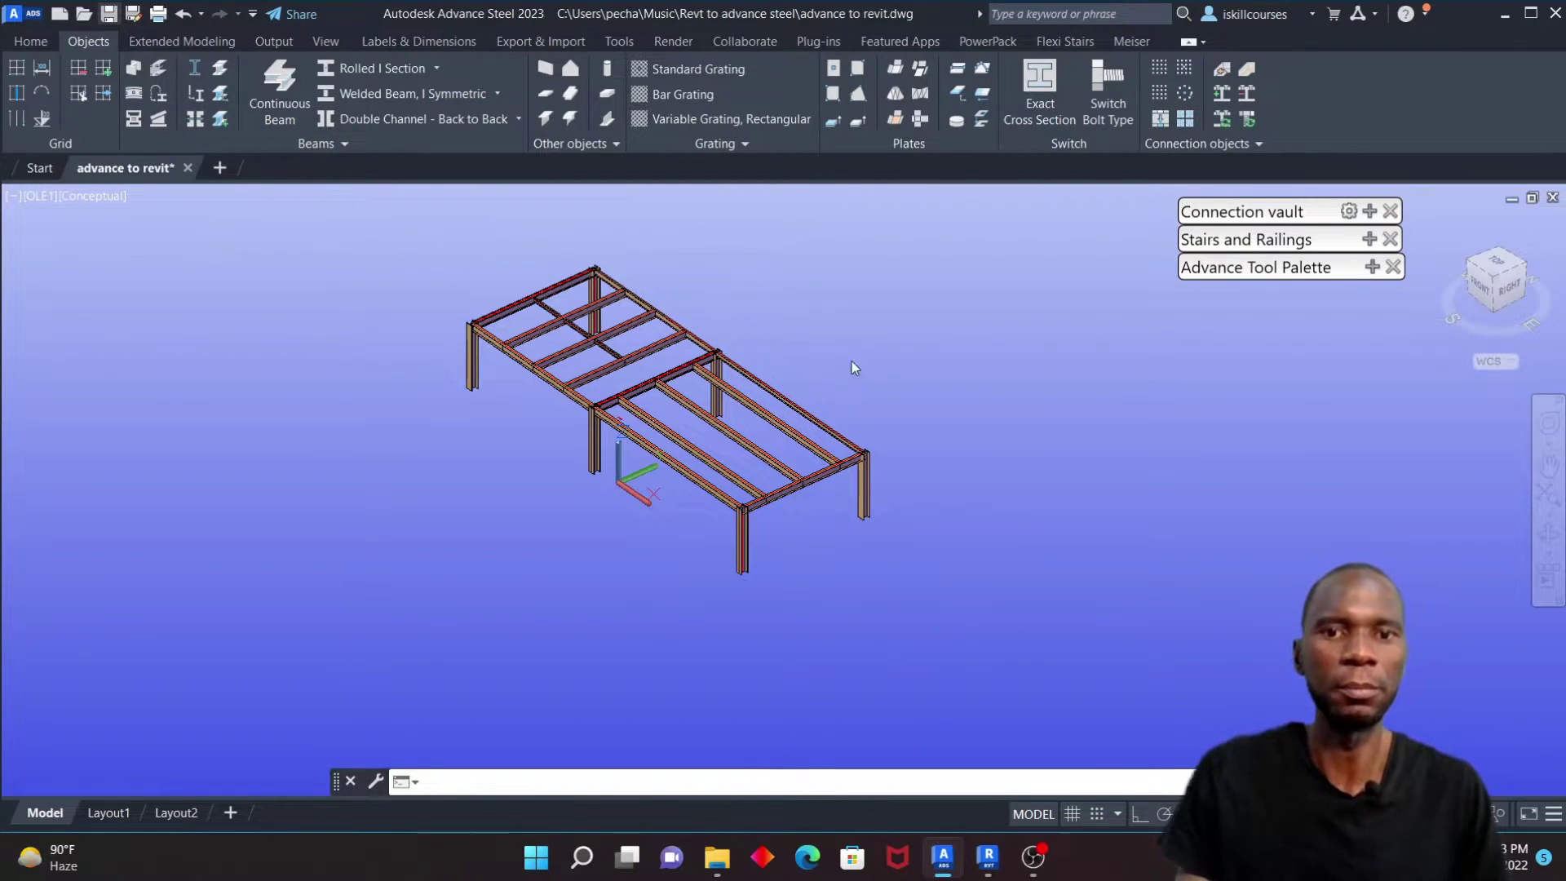
left_click(741, 350)
scroll(898, 321, "up", 3)
scroll(815, 351, "down", 4)
scroll(753, 393, "up", 5)
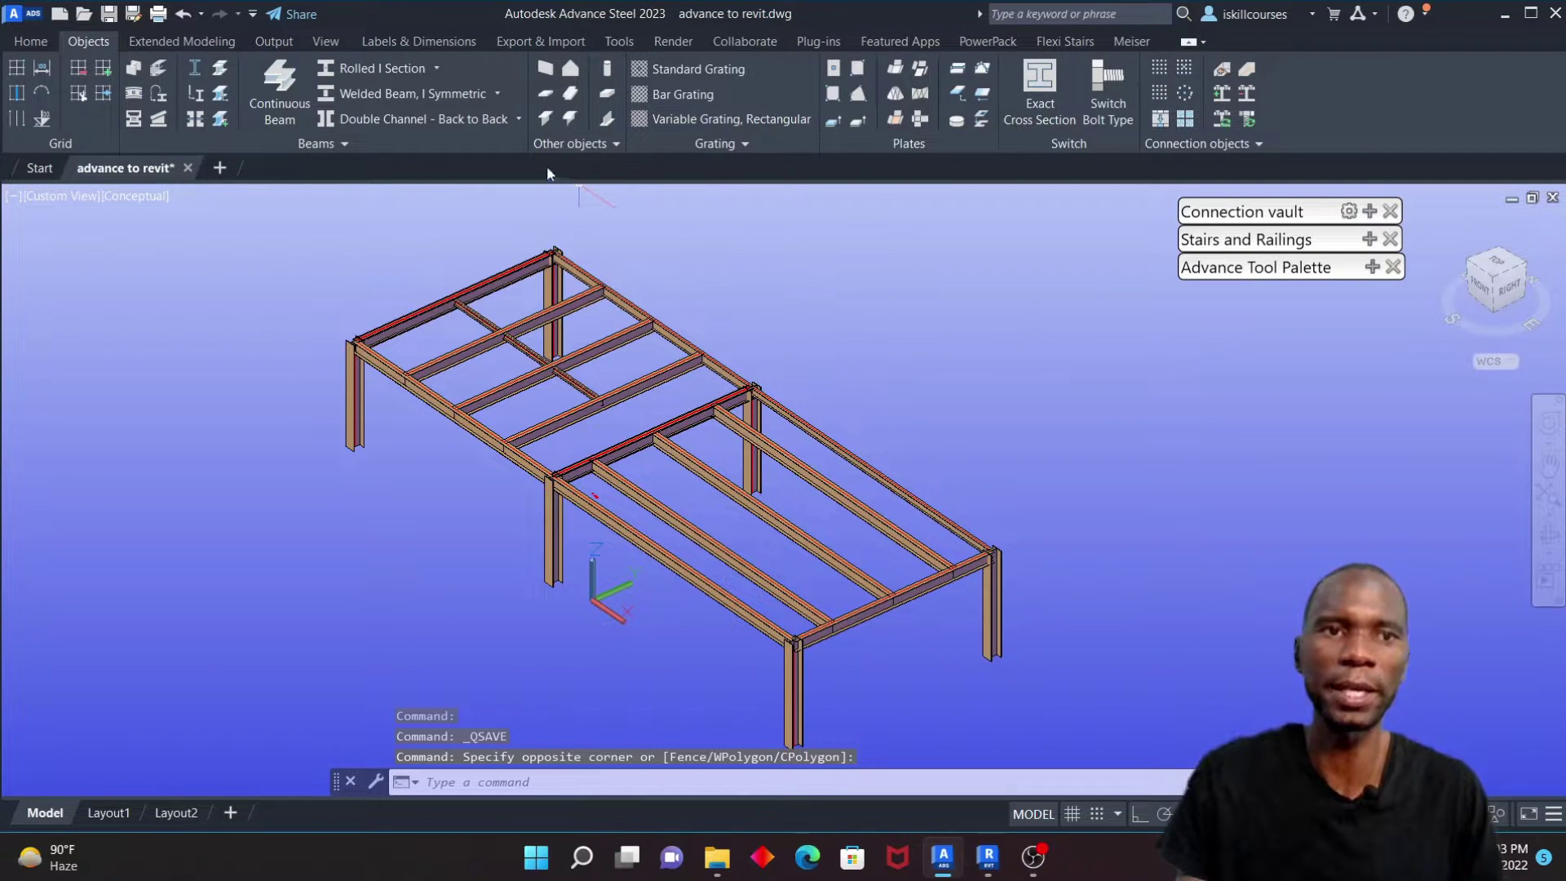
Step: Run equal part detection numbering with assemblies included
left_click(274, 43)
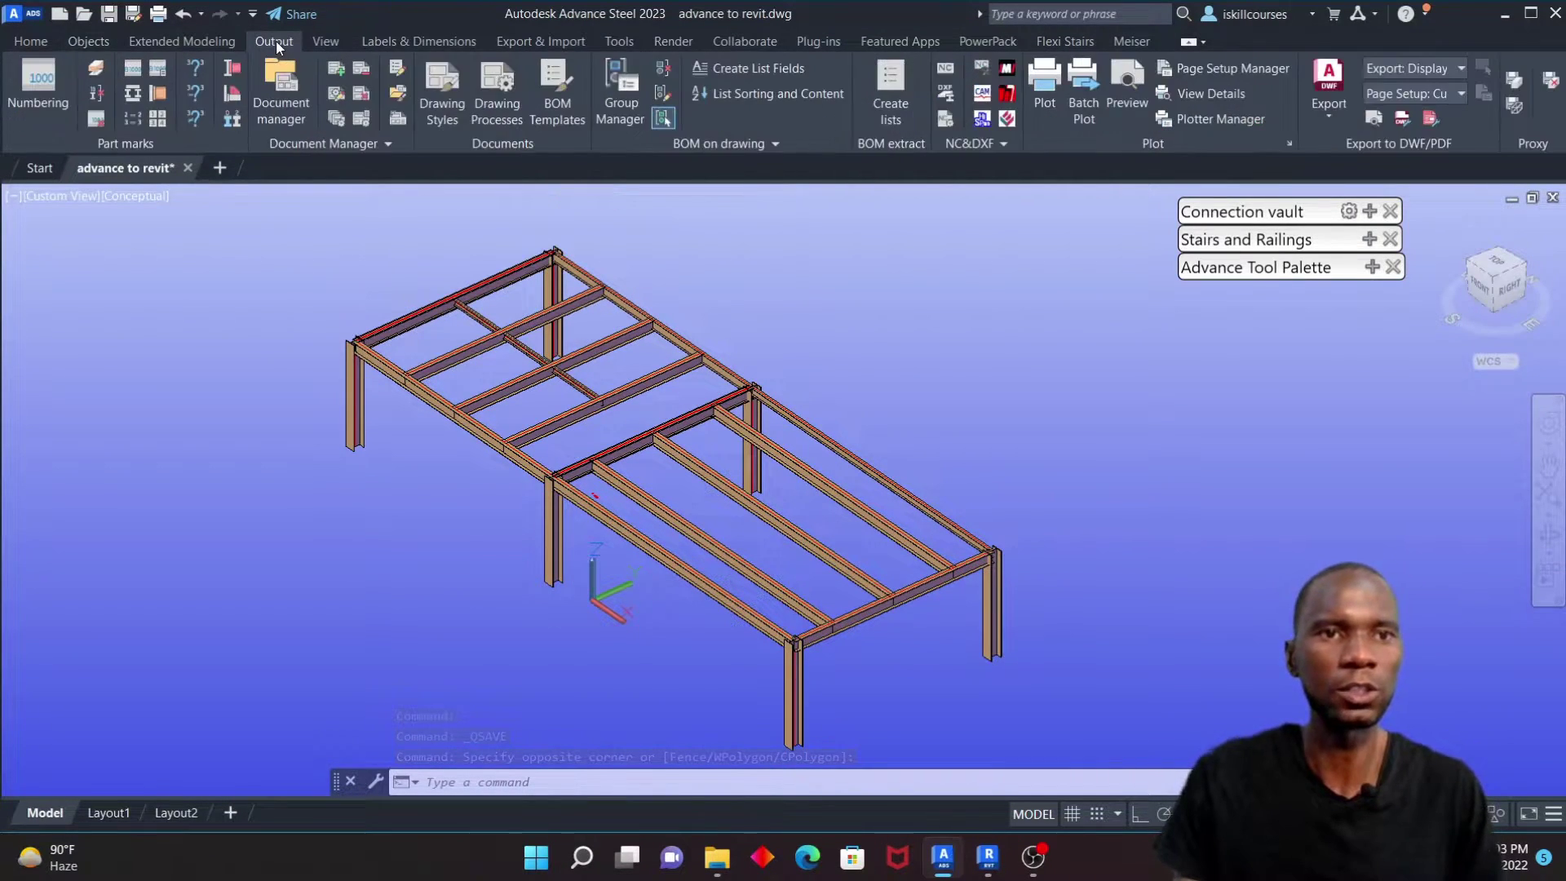
left_click(36, 89)
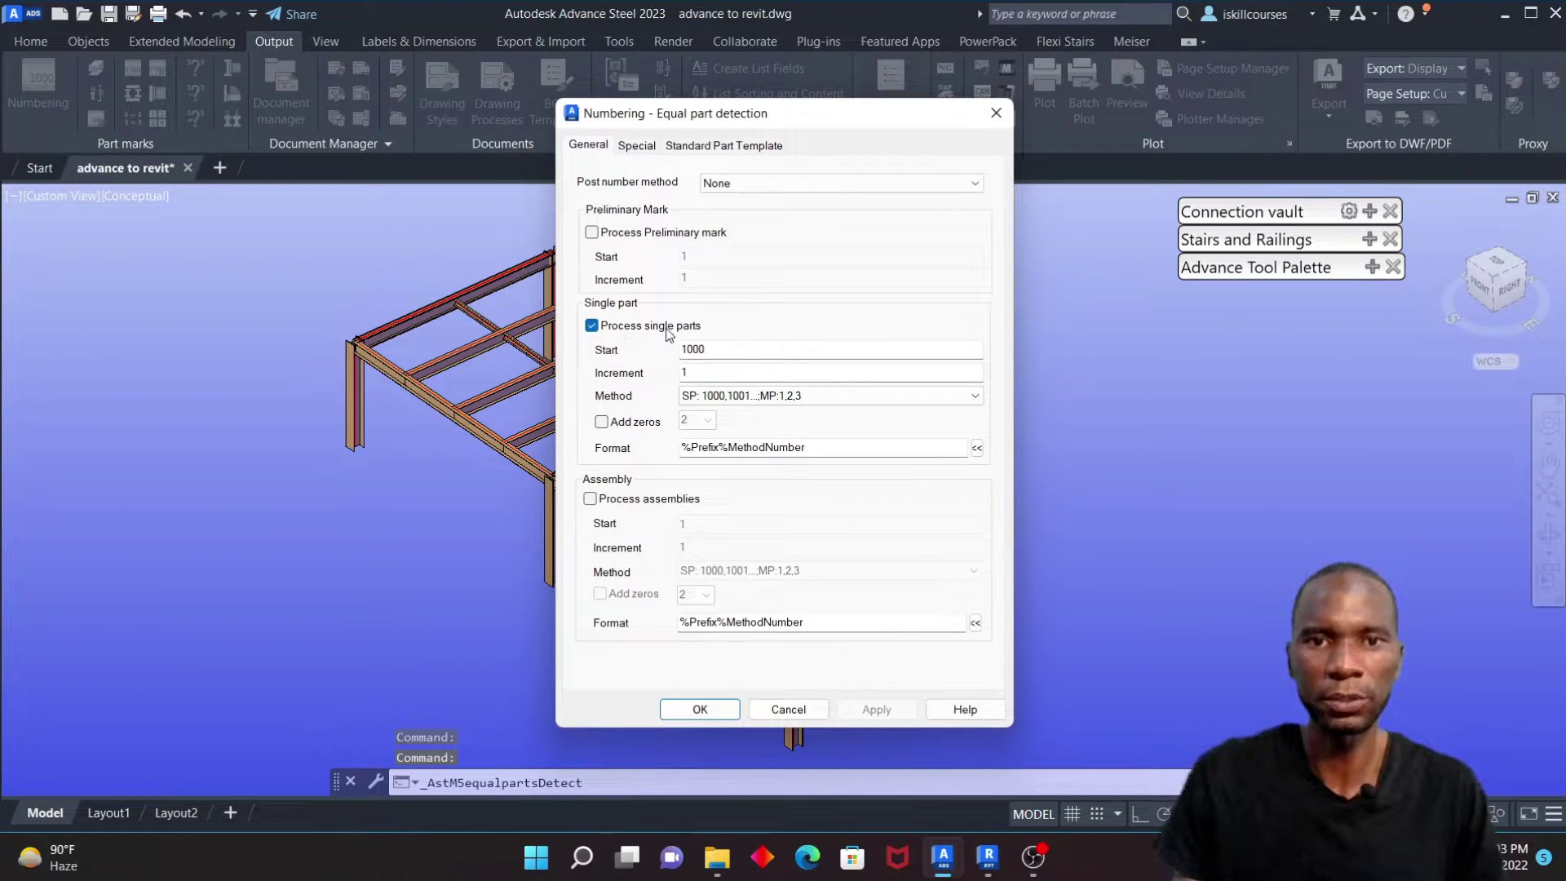
left_click(602, 502)
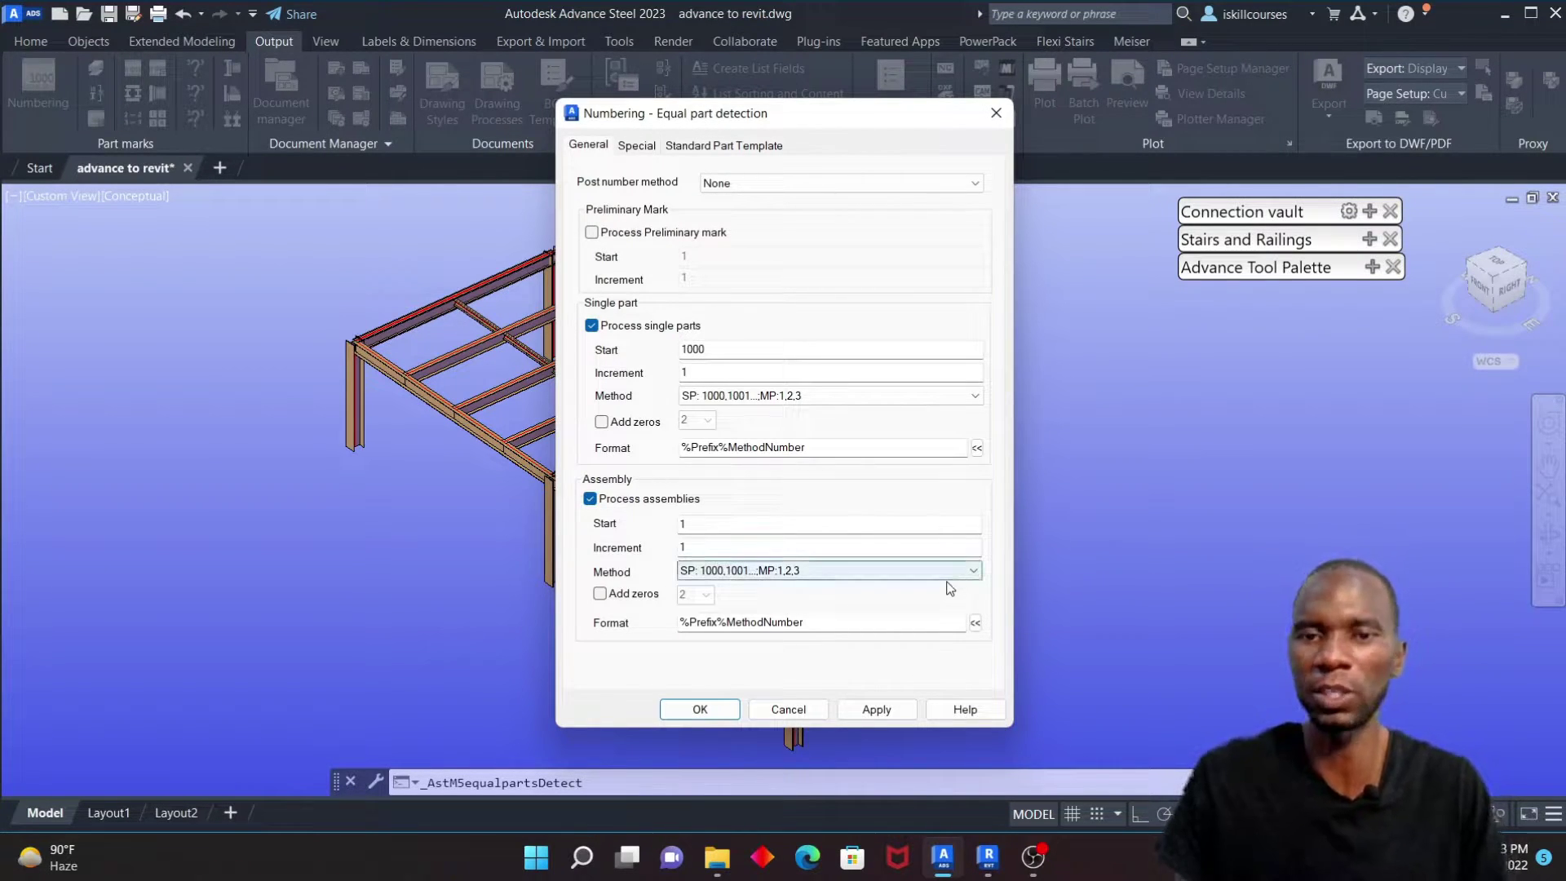
left_click(879, 711)
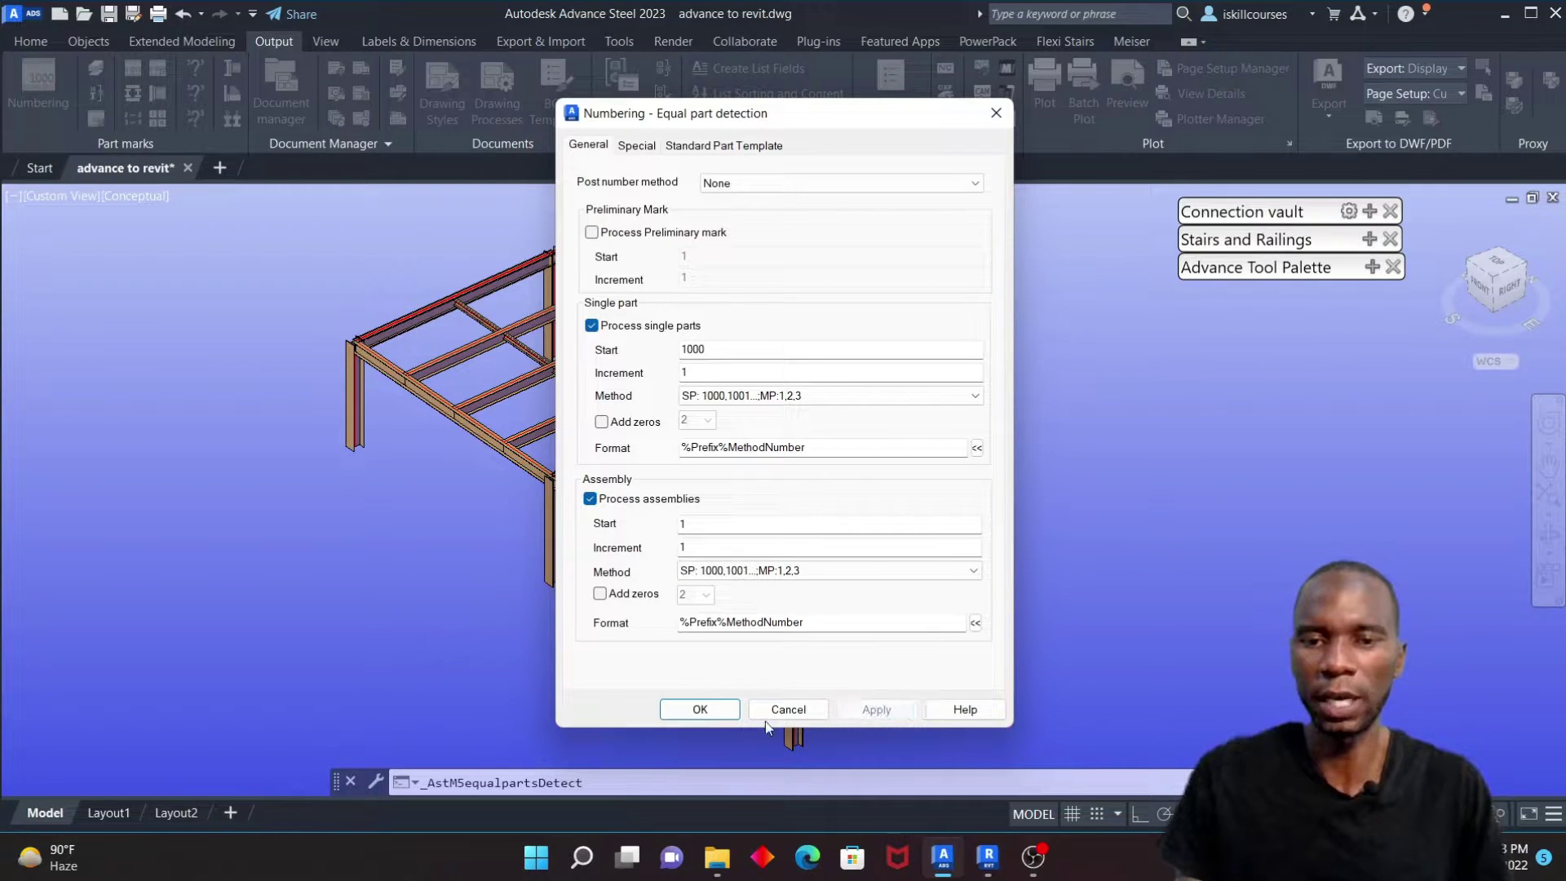
left_click(699, 710)
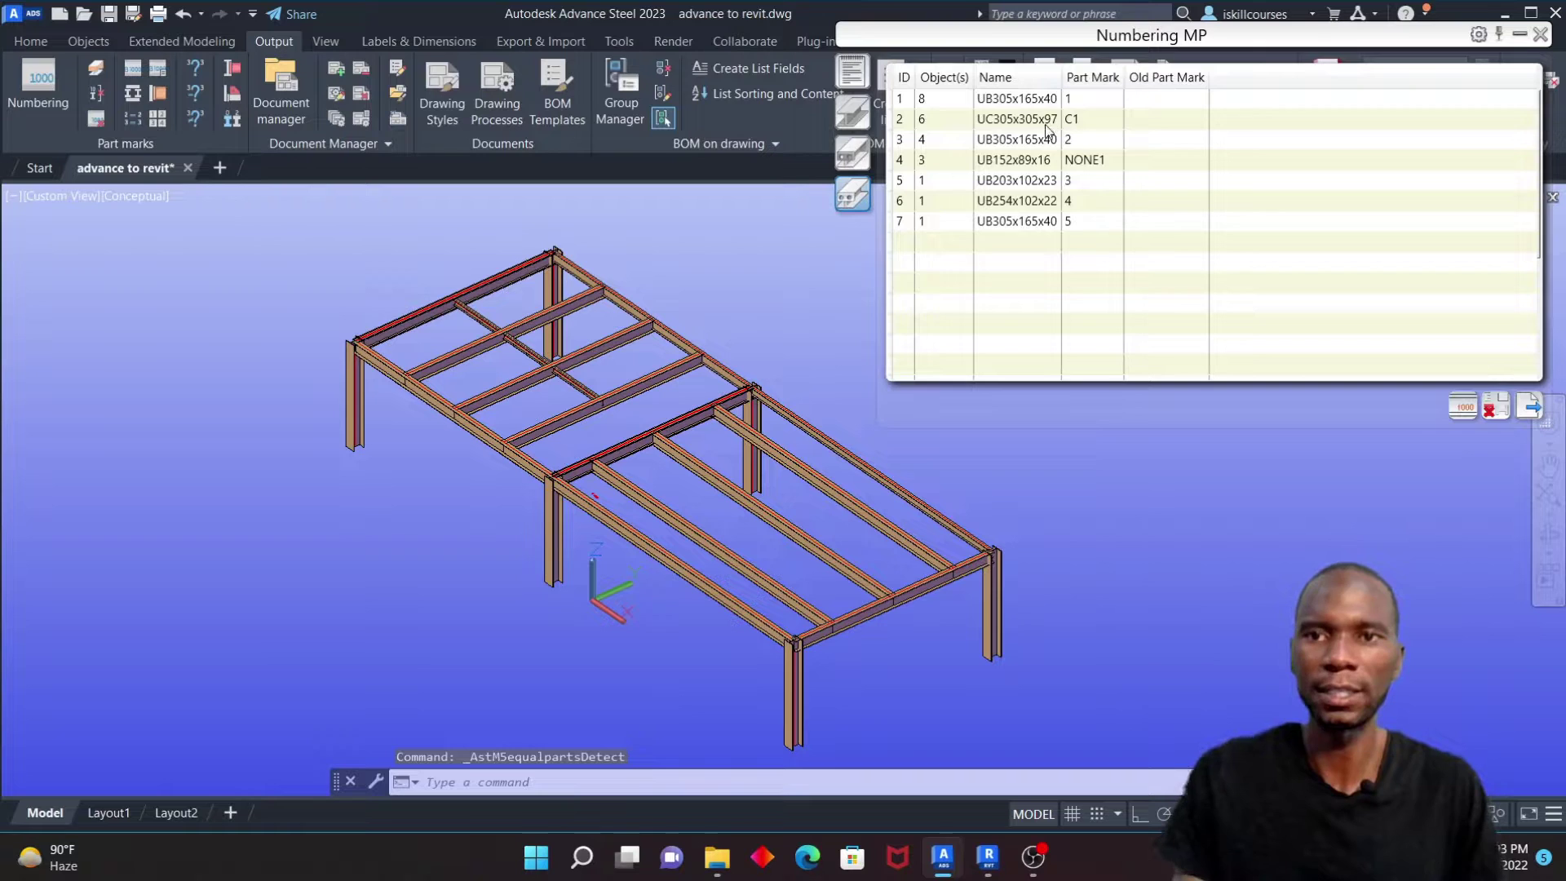
Step: Highlight the row 3 UB305x165x40 beams in the numbering results, then close the results and cancel the prompt
left_click(1044, 164)
left_click(1019, 140)
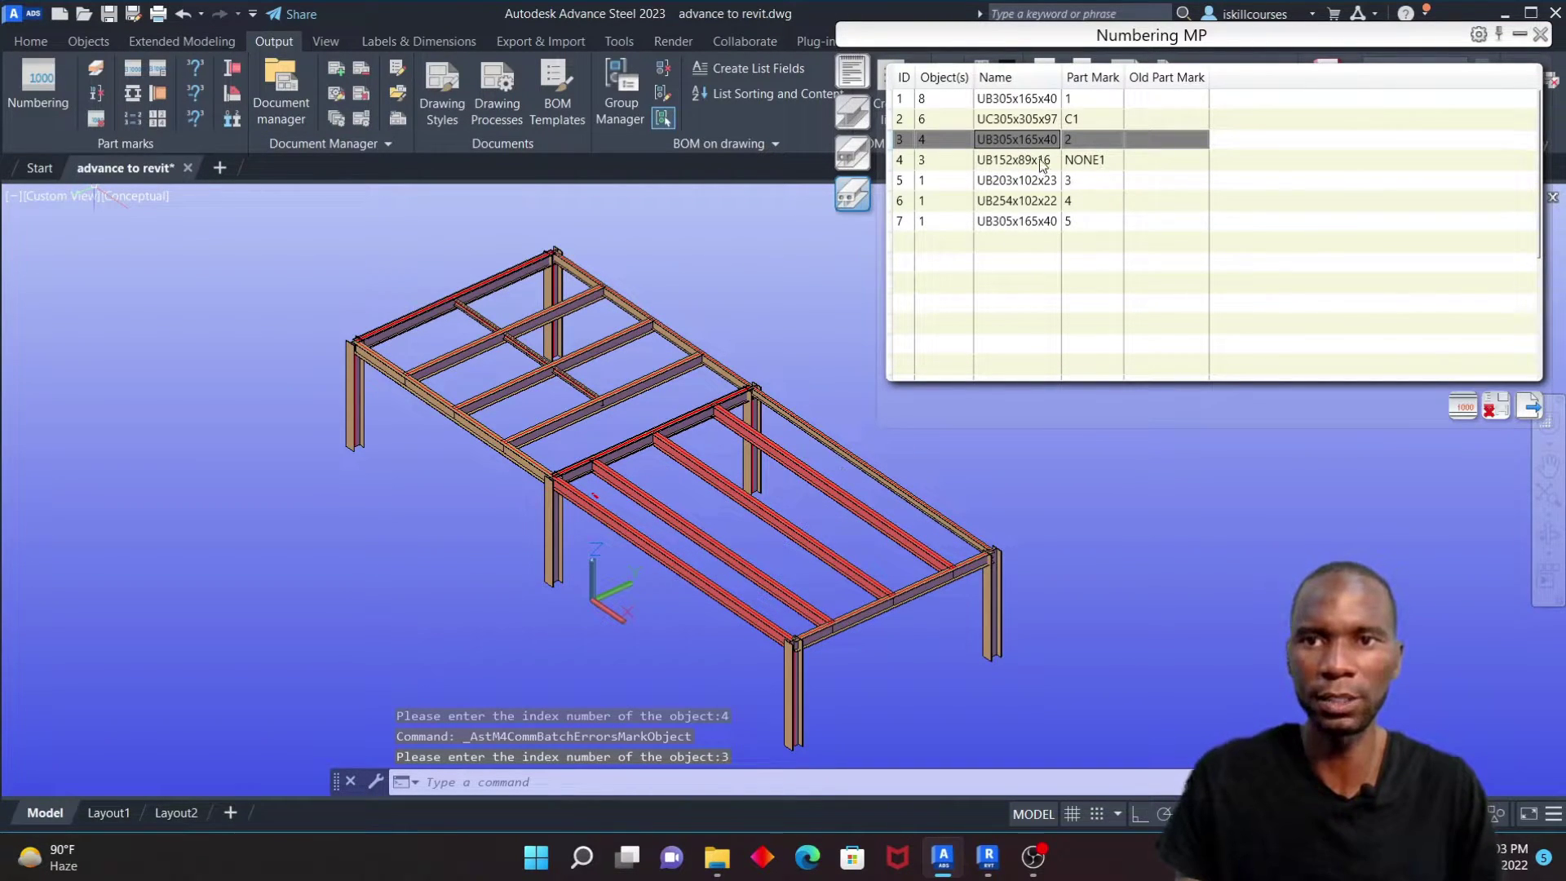
left_click(1539, 34)
scroll(803, 399, "down", 4)
left_click(803, 400)
key("Escape")
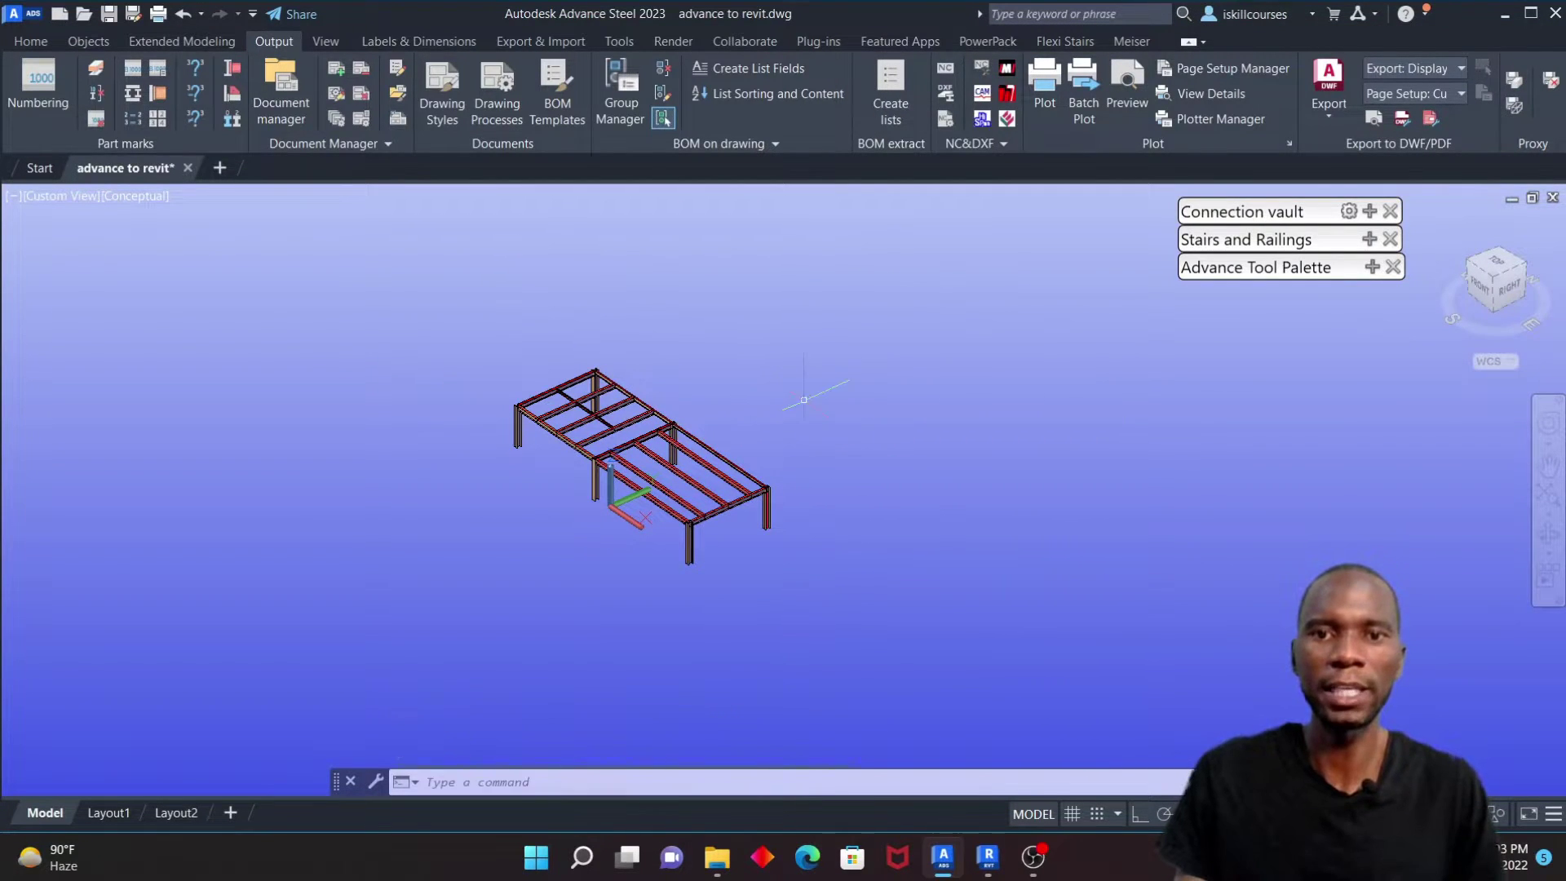
scroll(804, 400, "up", 4)
scroll(499, 562, "down", 2)
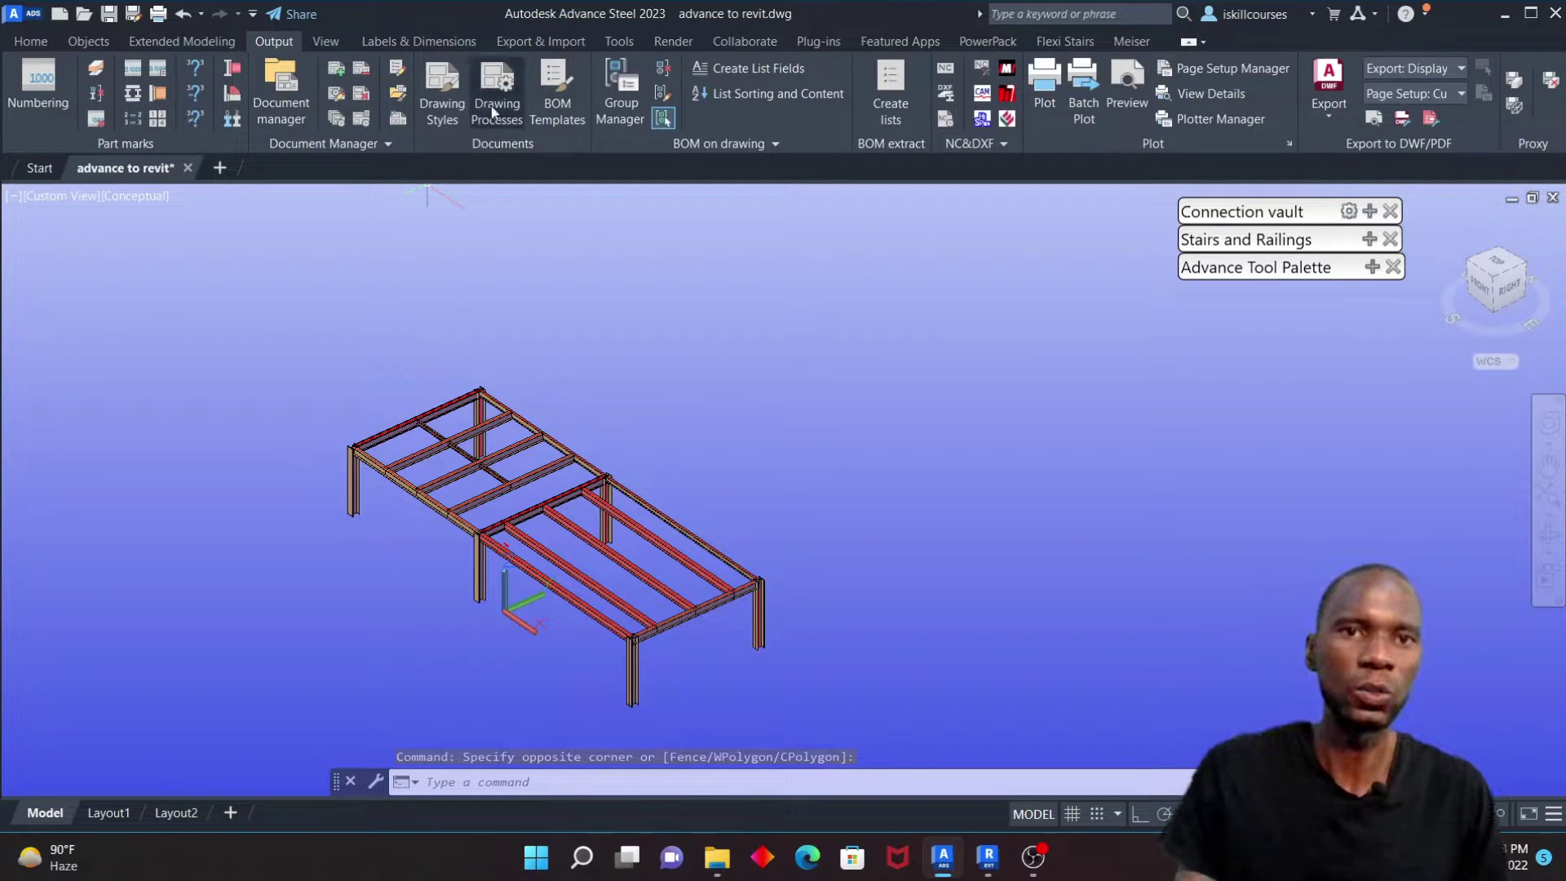
left_click(511, 44)
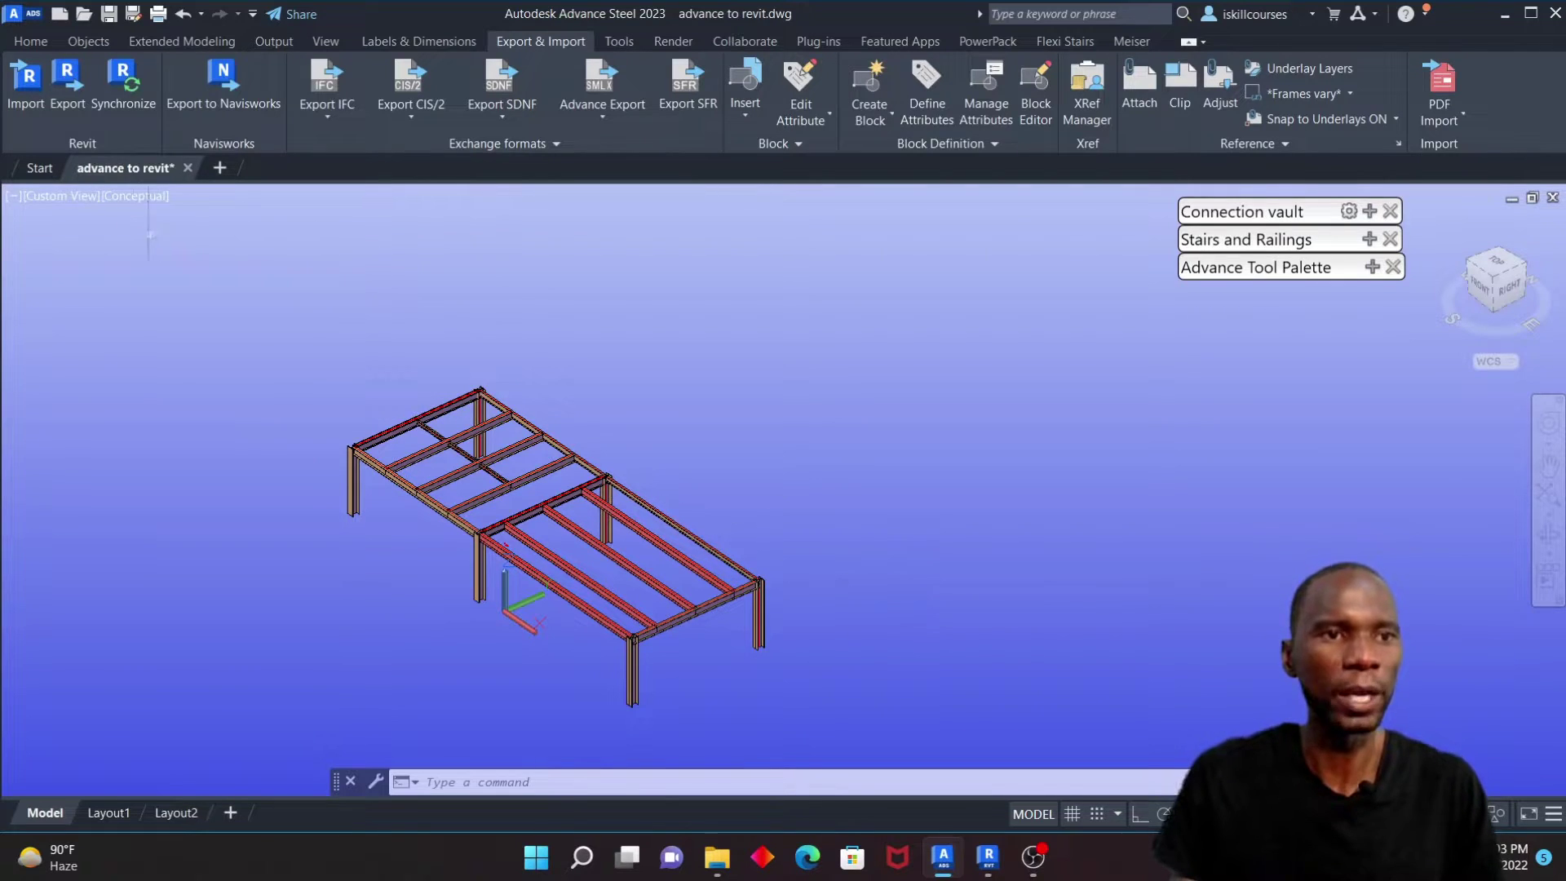
Step: Export the frame to Revit as 'advance to revit.smlx', saving the model when asked
left_click(68, 79)
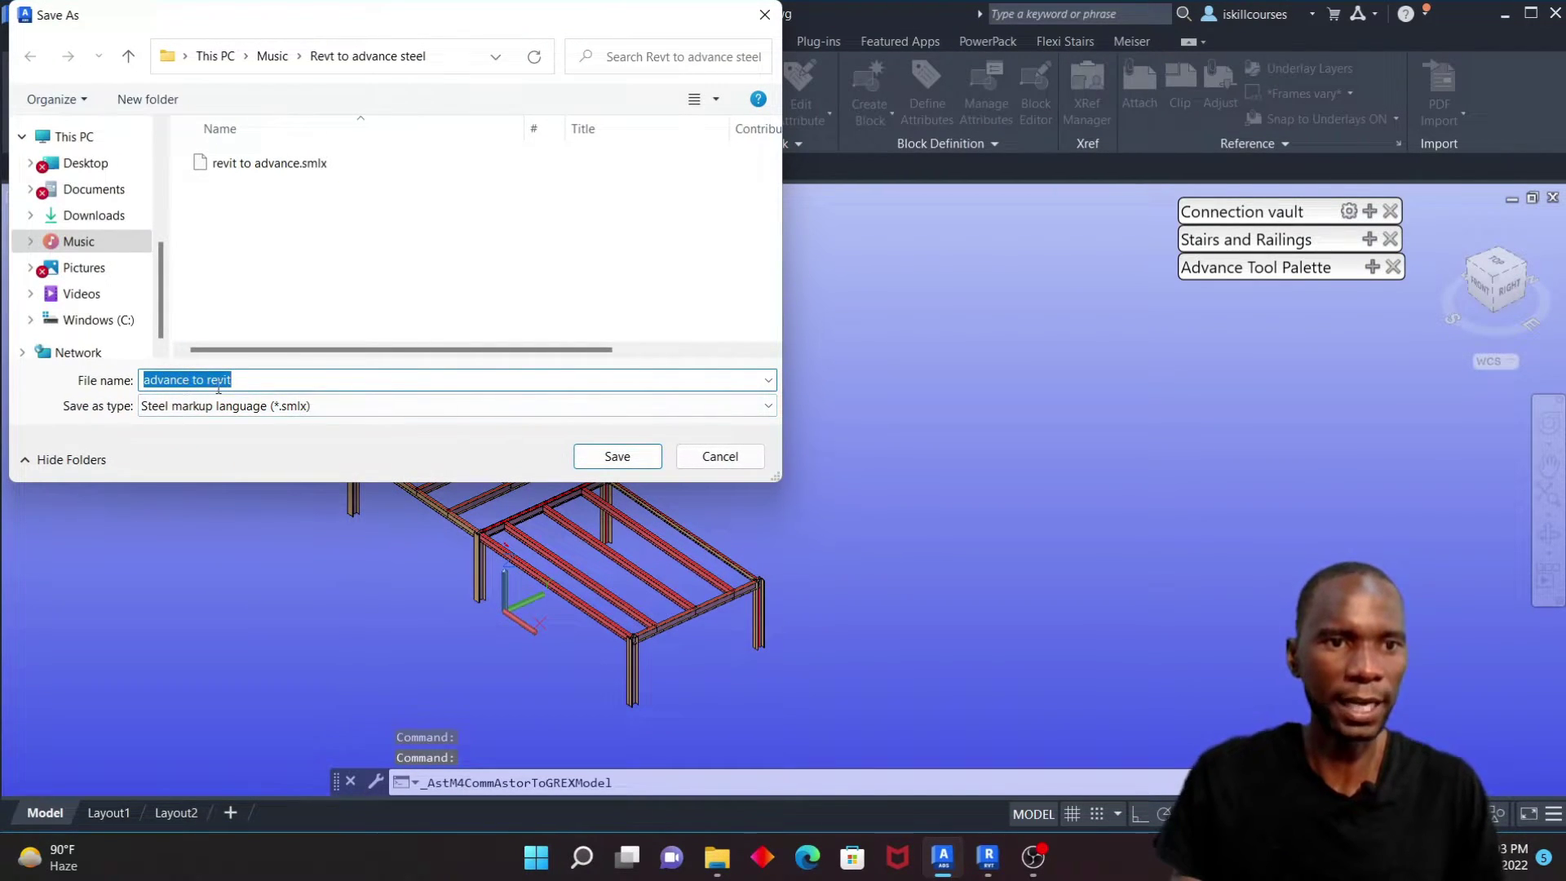
left_click(256, 380)
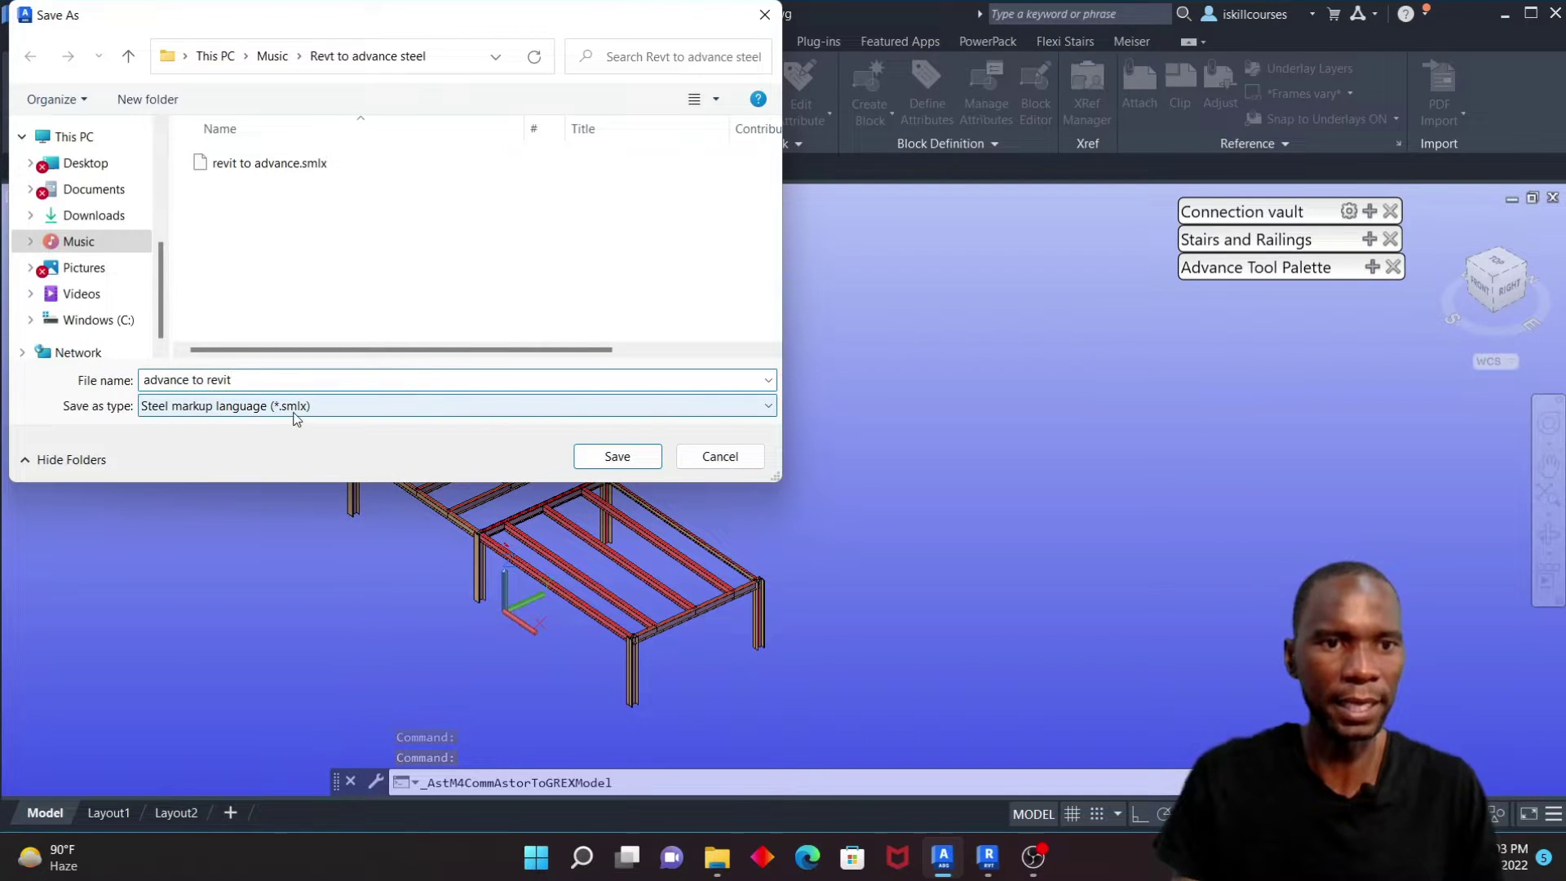
left_click(628, 459)
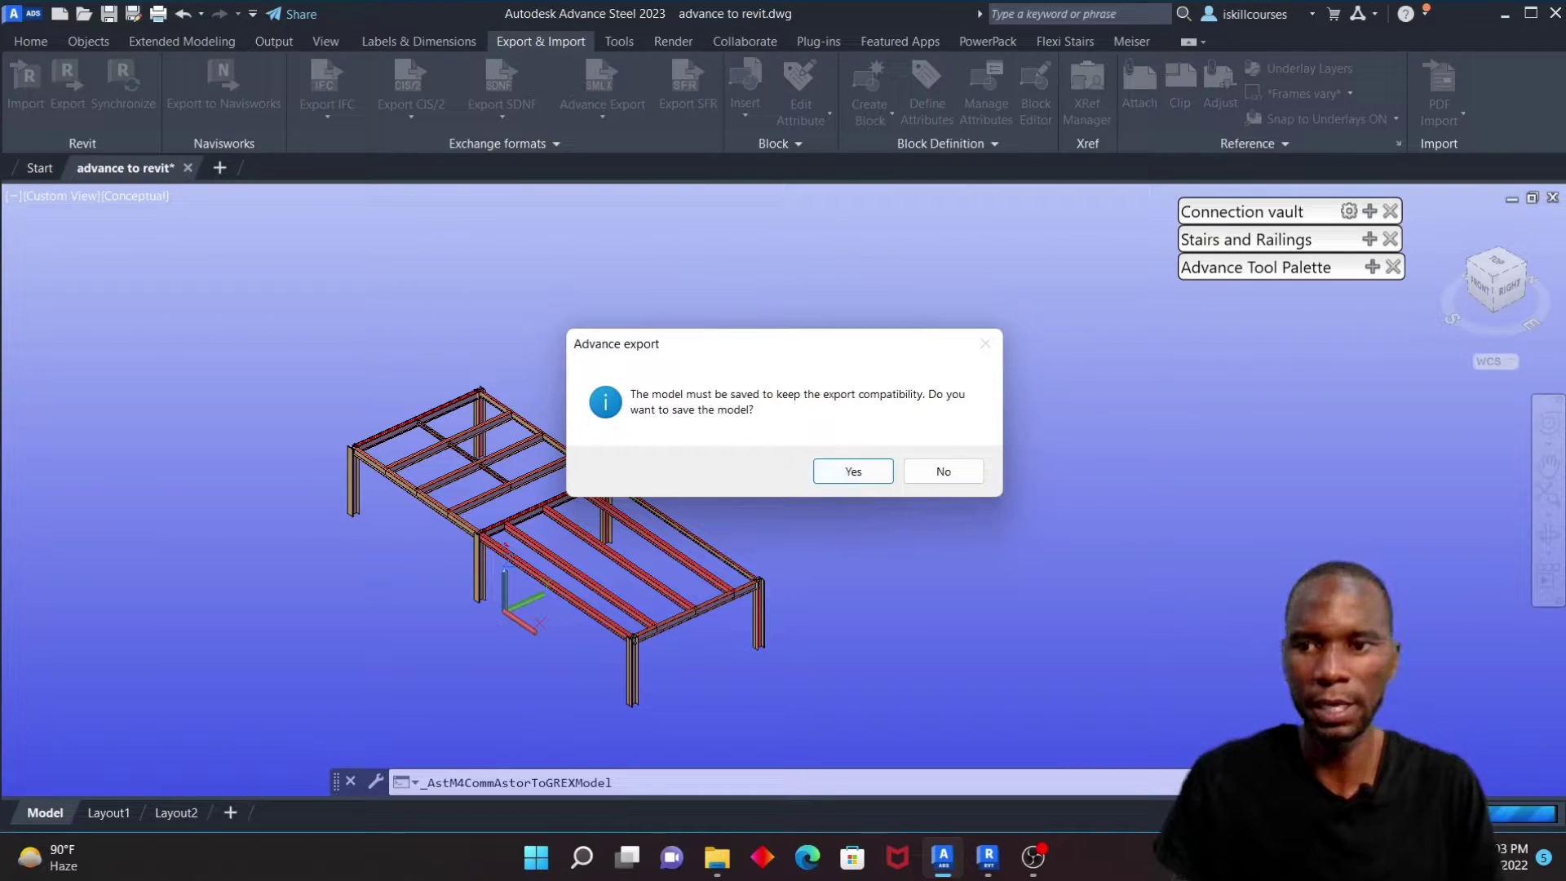
left_click(852, 472)
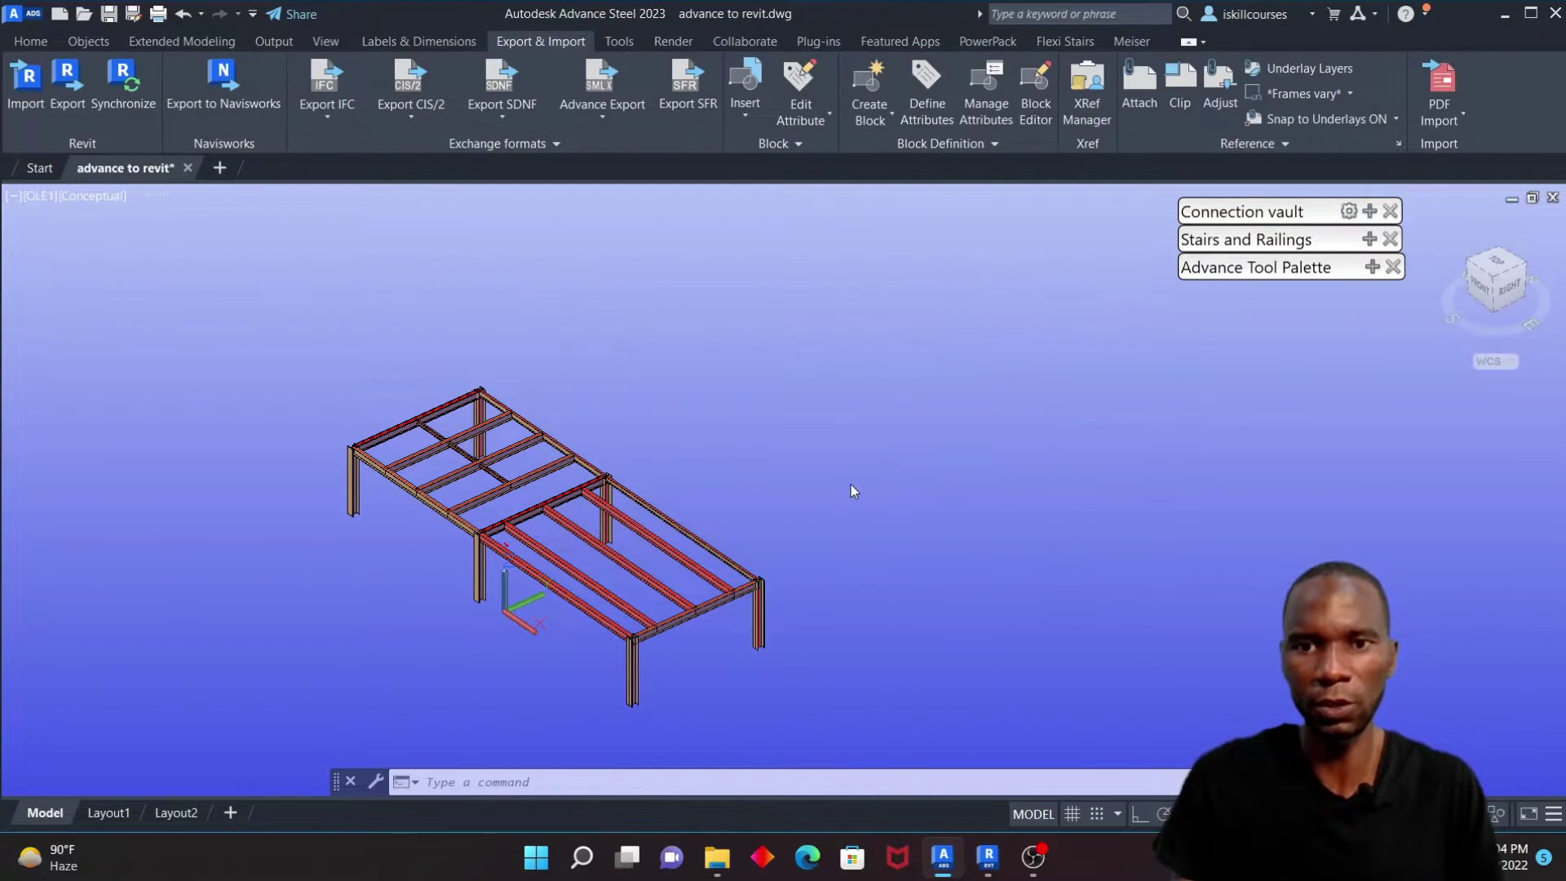
scroll(752, 443, "up", 3)
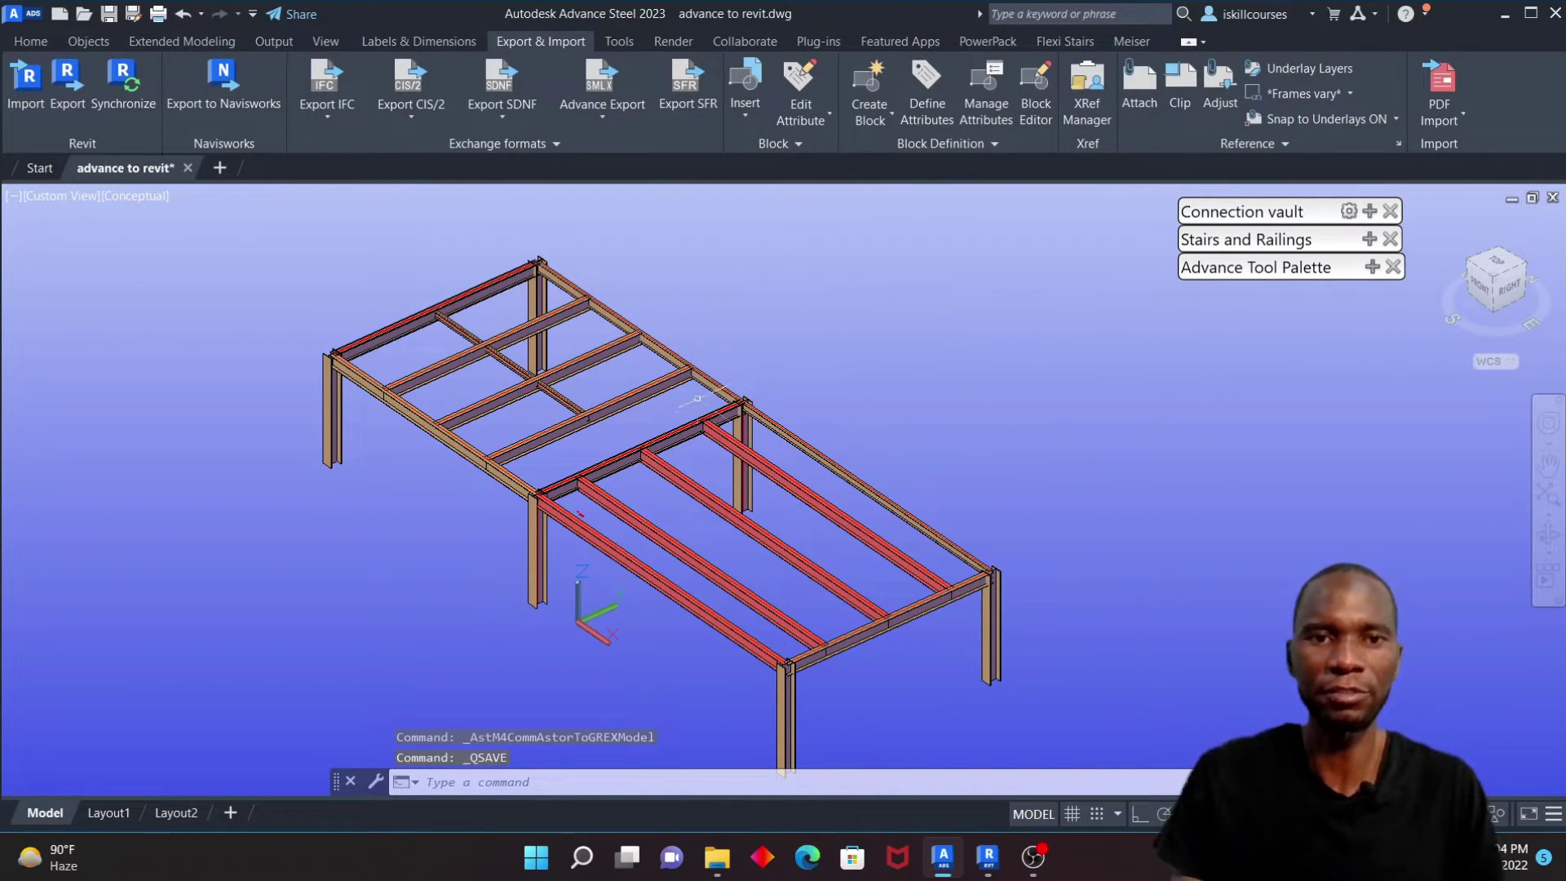
Step: In Revit, load advance to revit.smlx into Advance Steel Extension synchronization
left_click(989, 856)
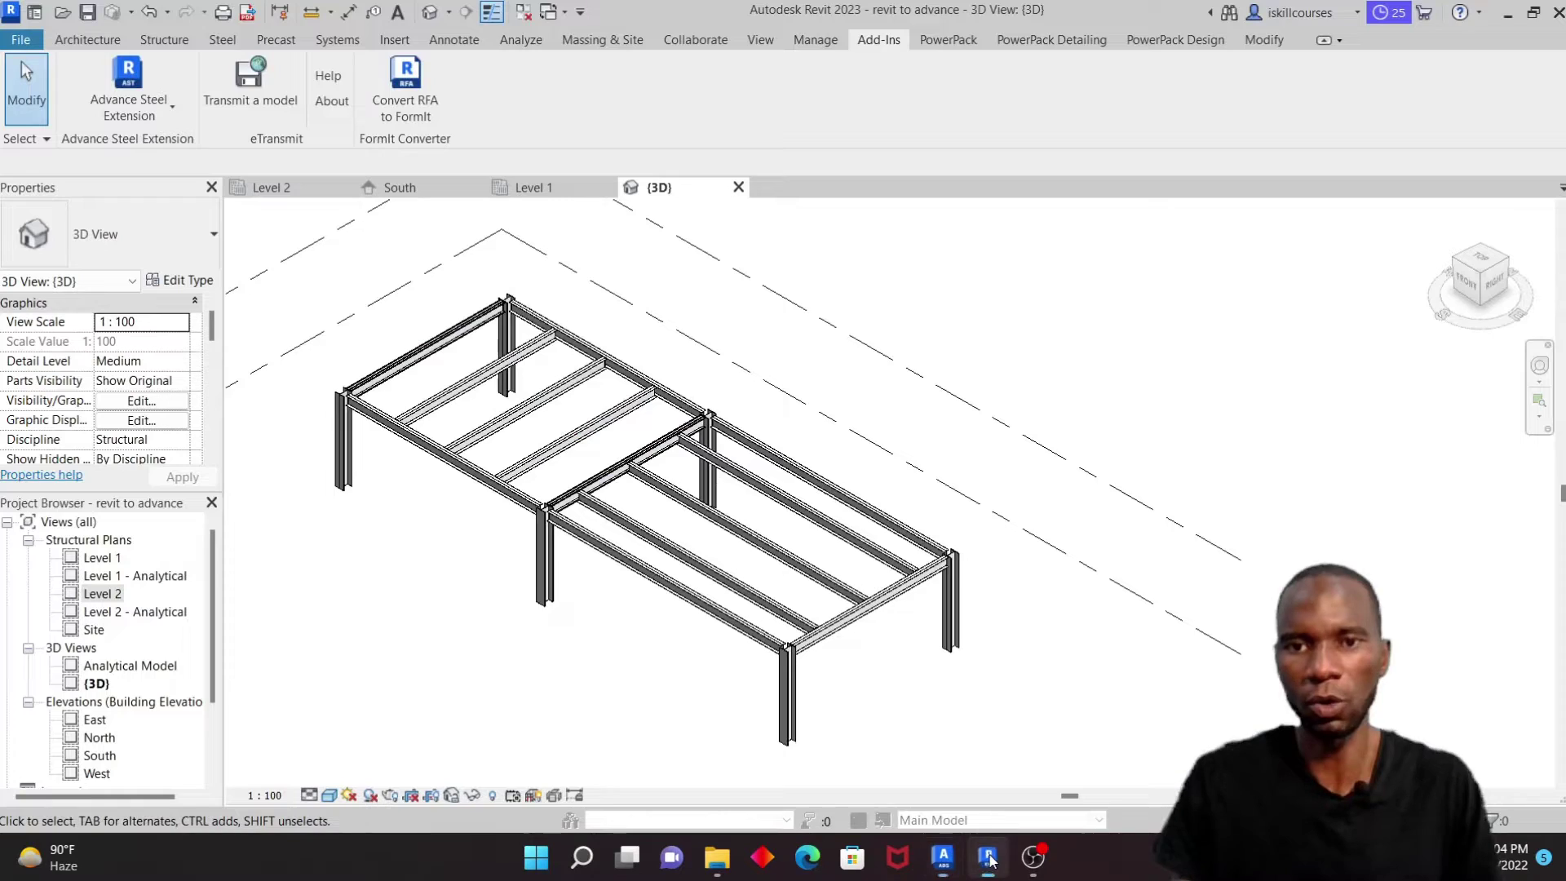
middle_click_drag(868, 469, 752, 457, "shift")
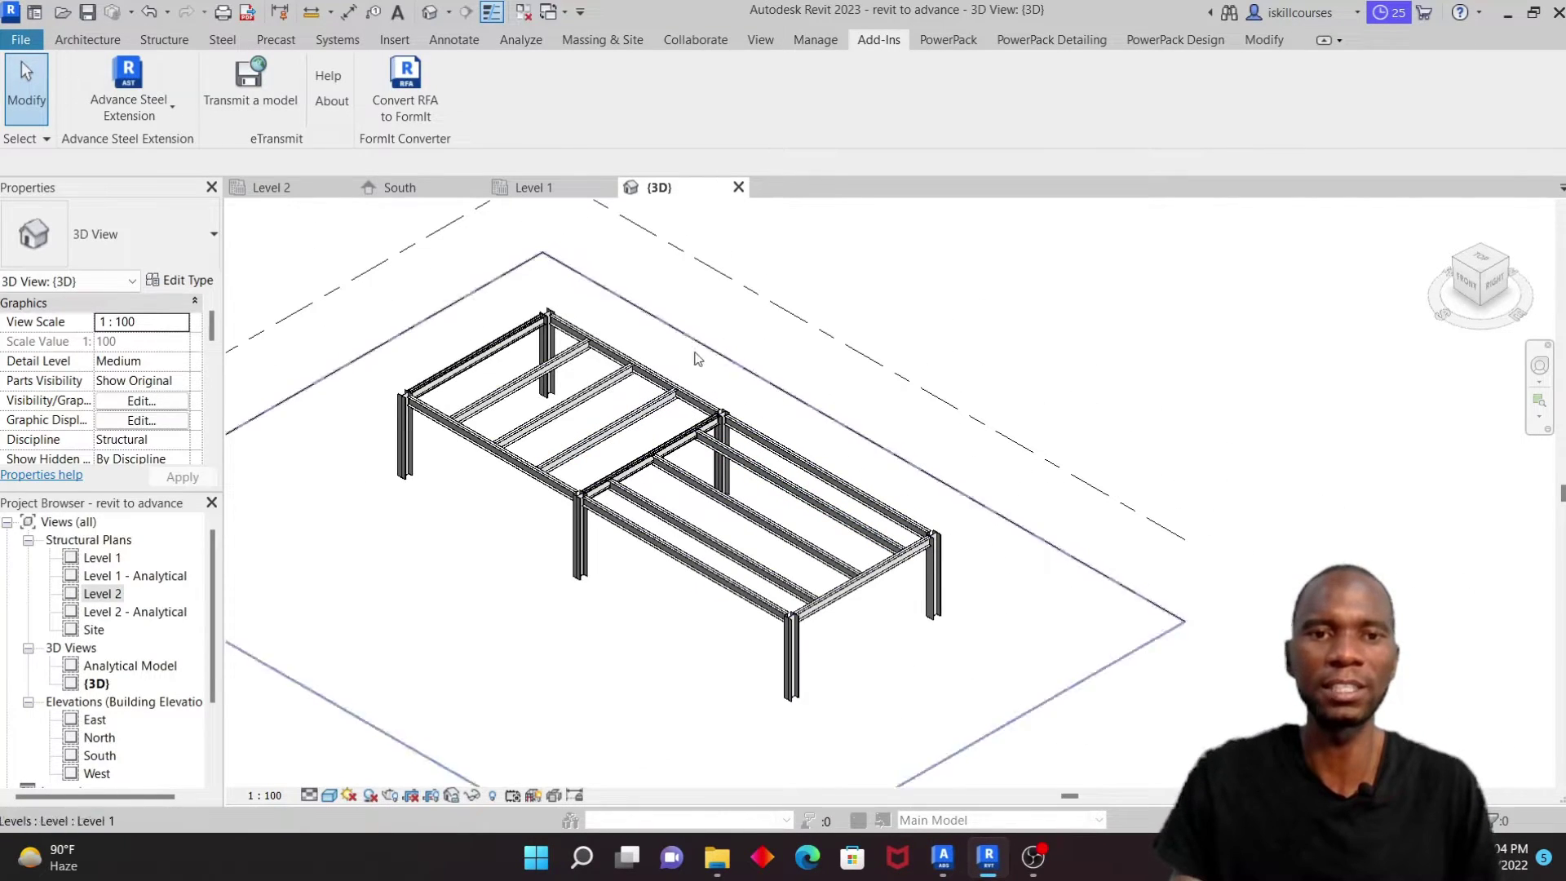
scroll(758, 492, "up", 1)
scroll(758, 491, "down", 1)
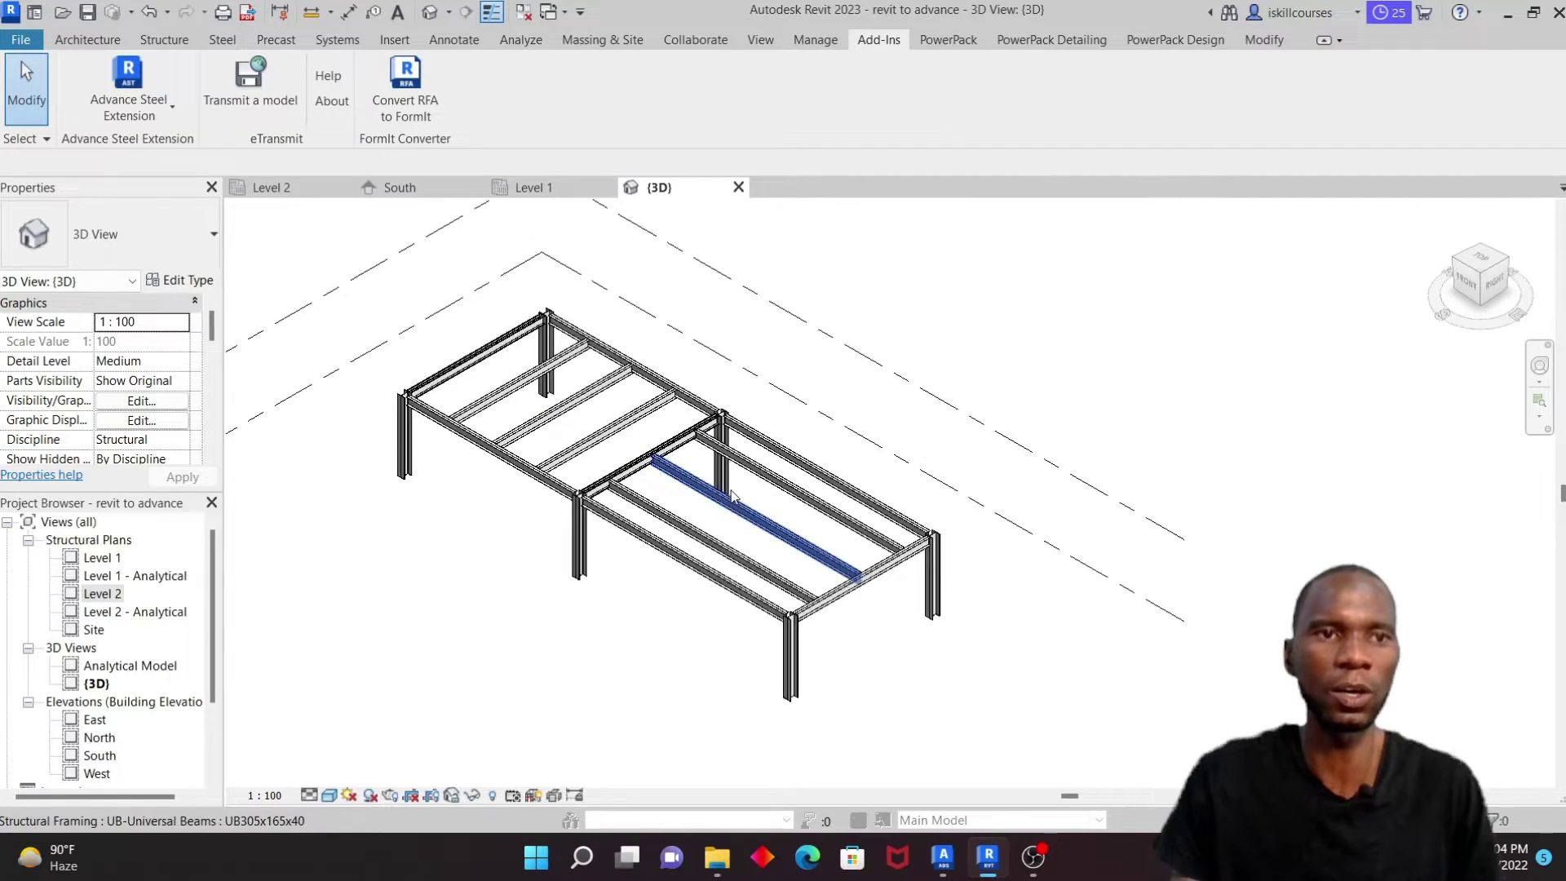
left_click(168, 117)
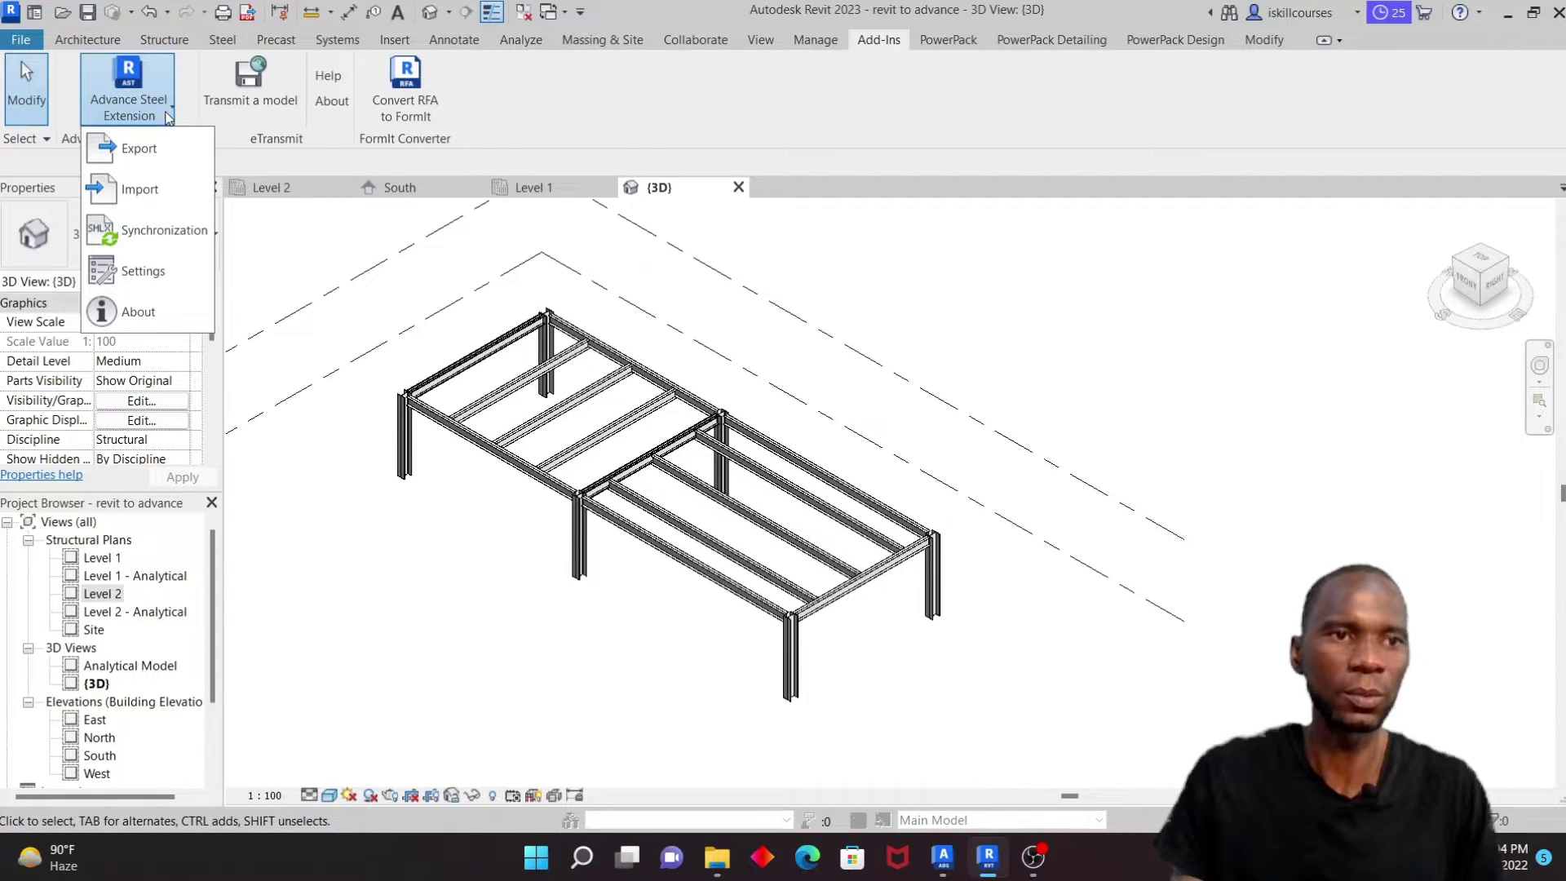
left_click(142, 245)
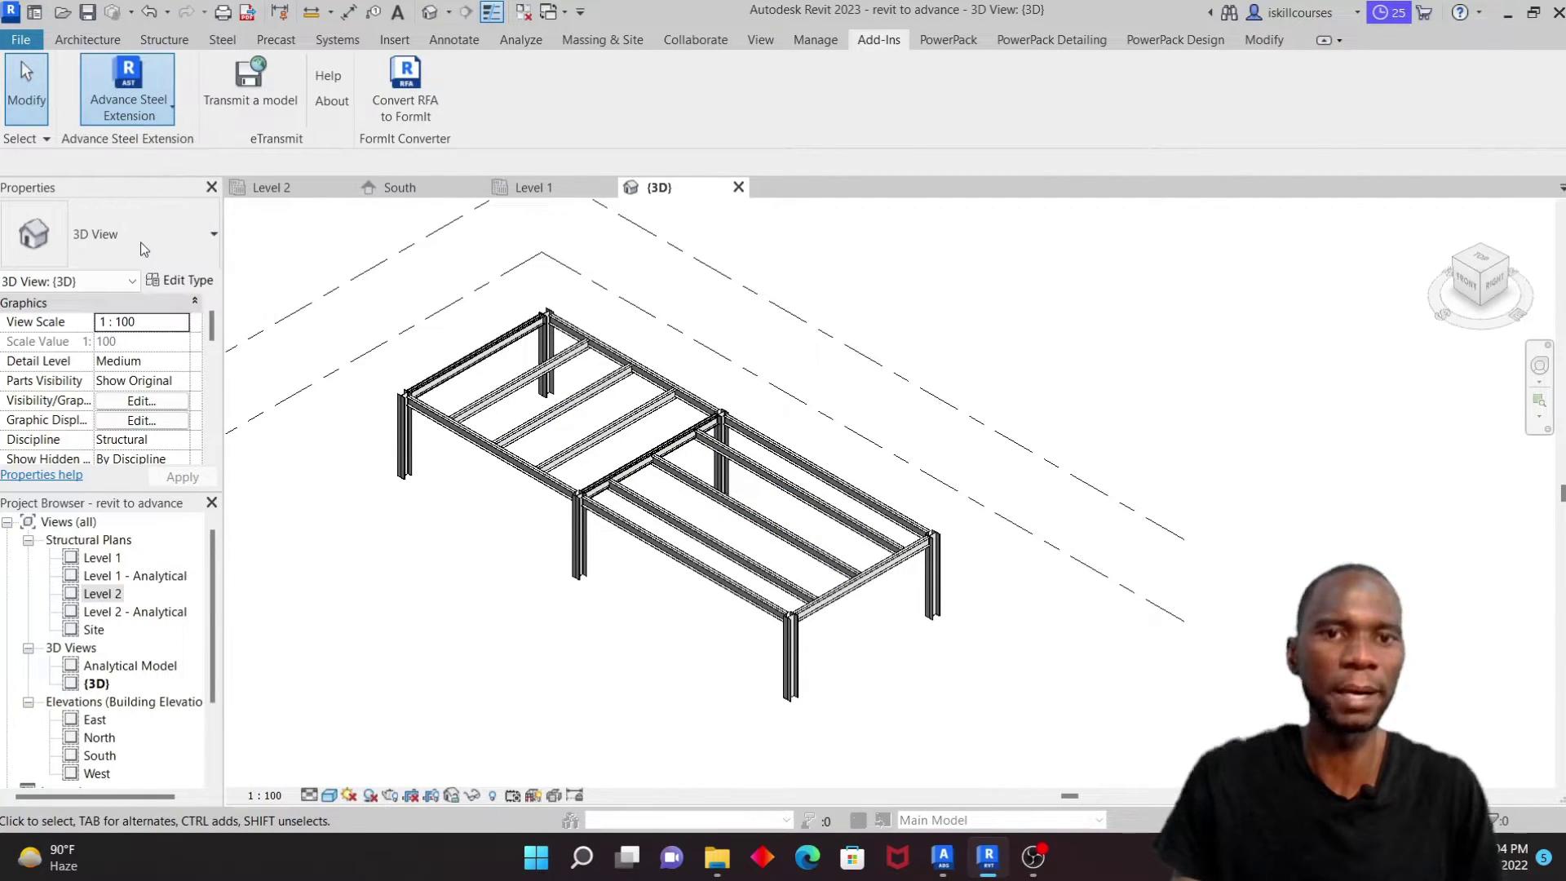
left_click(196, 183)
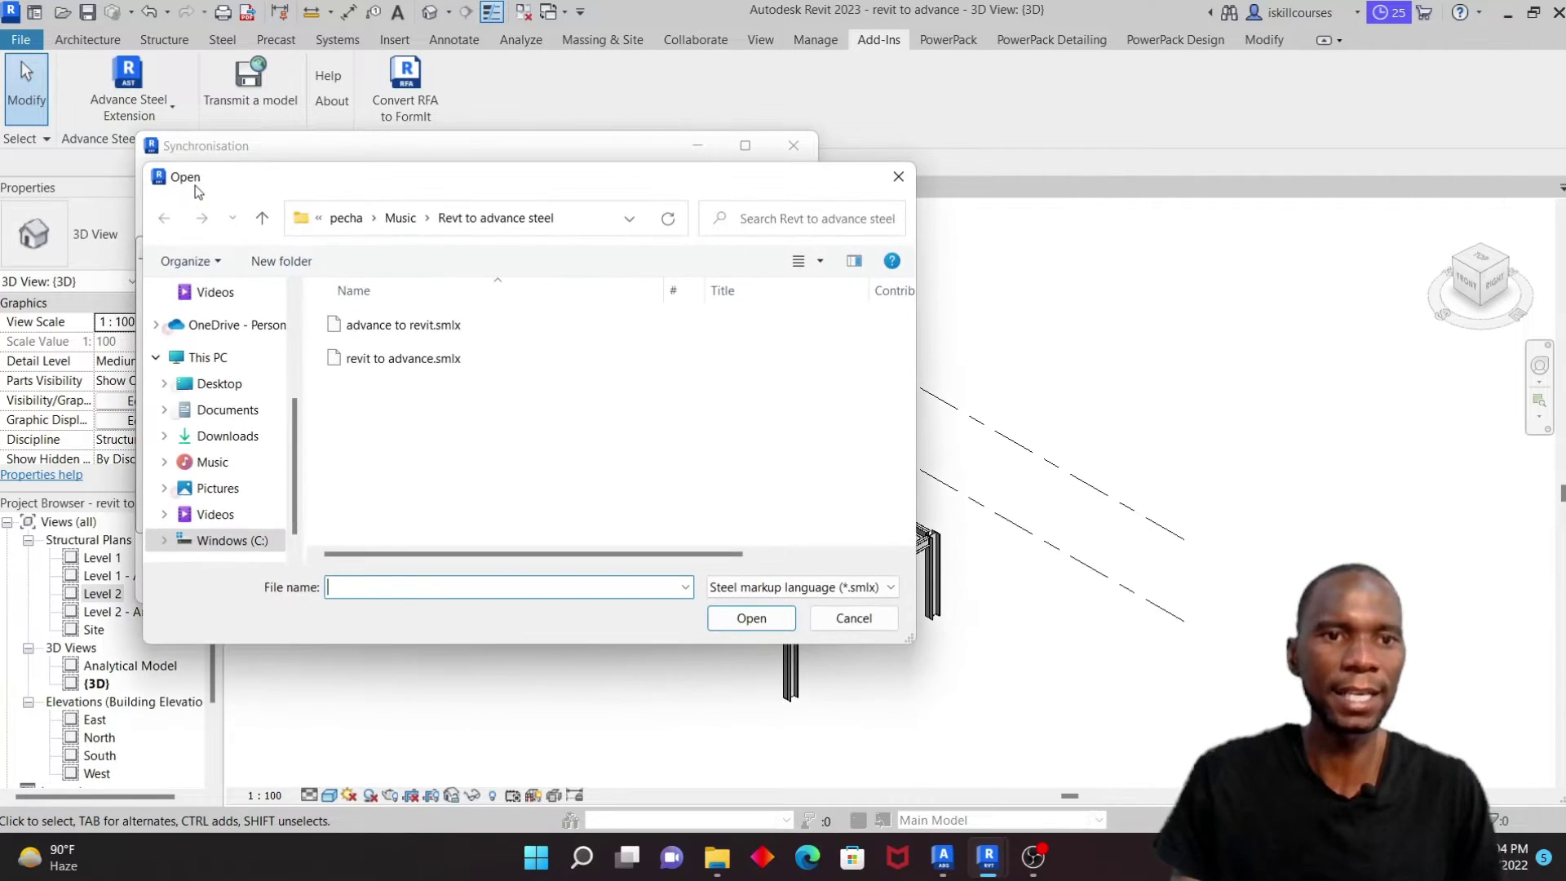
left_click(387, 331)
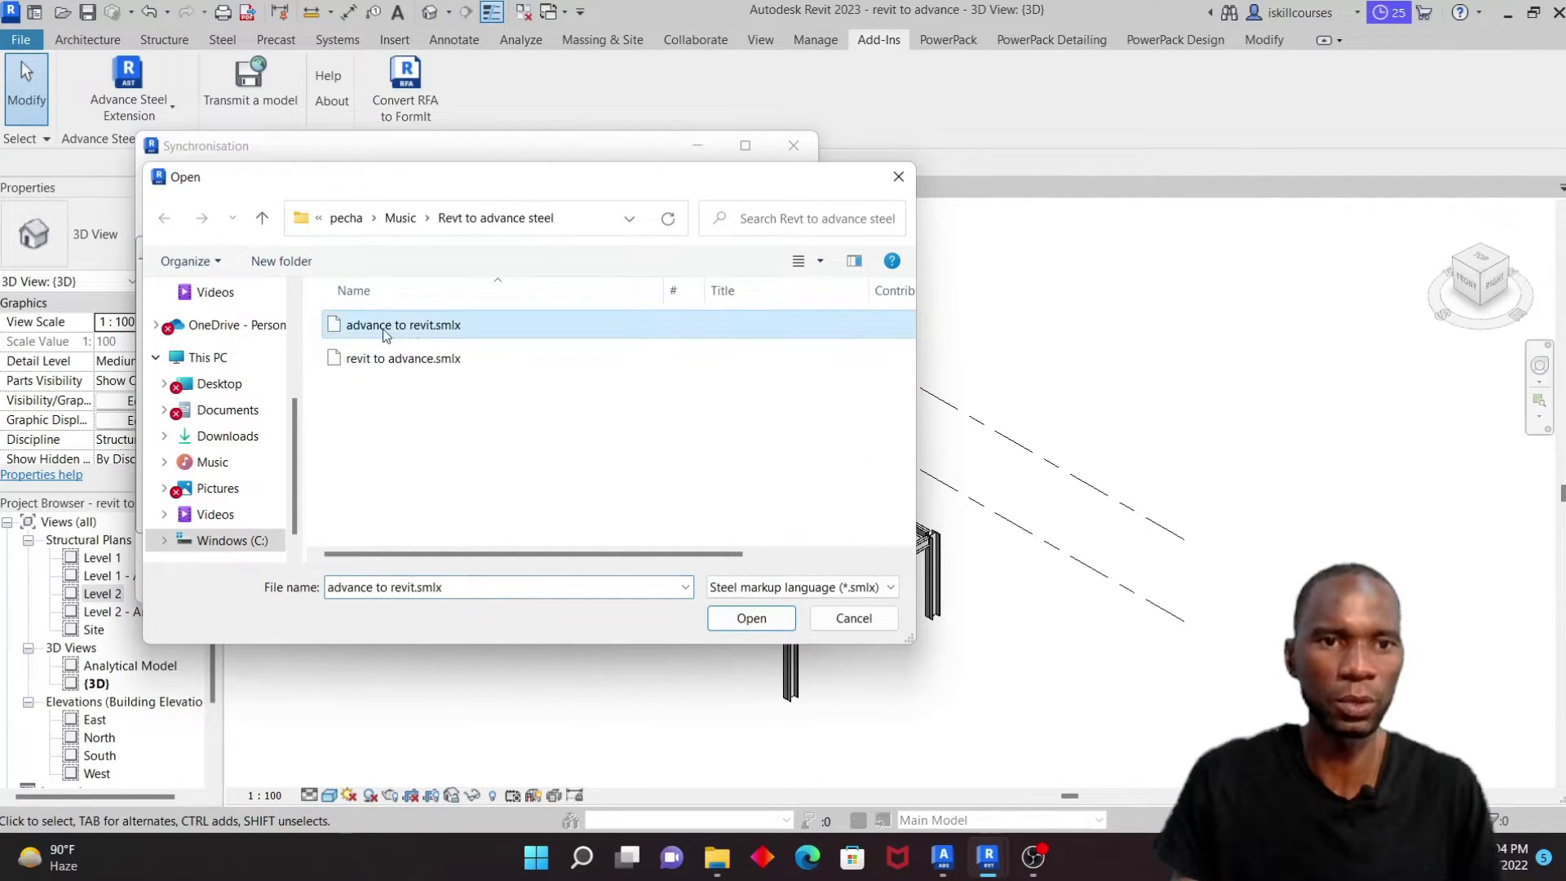
left_click(746, 620)
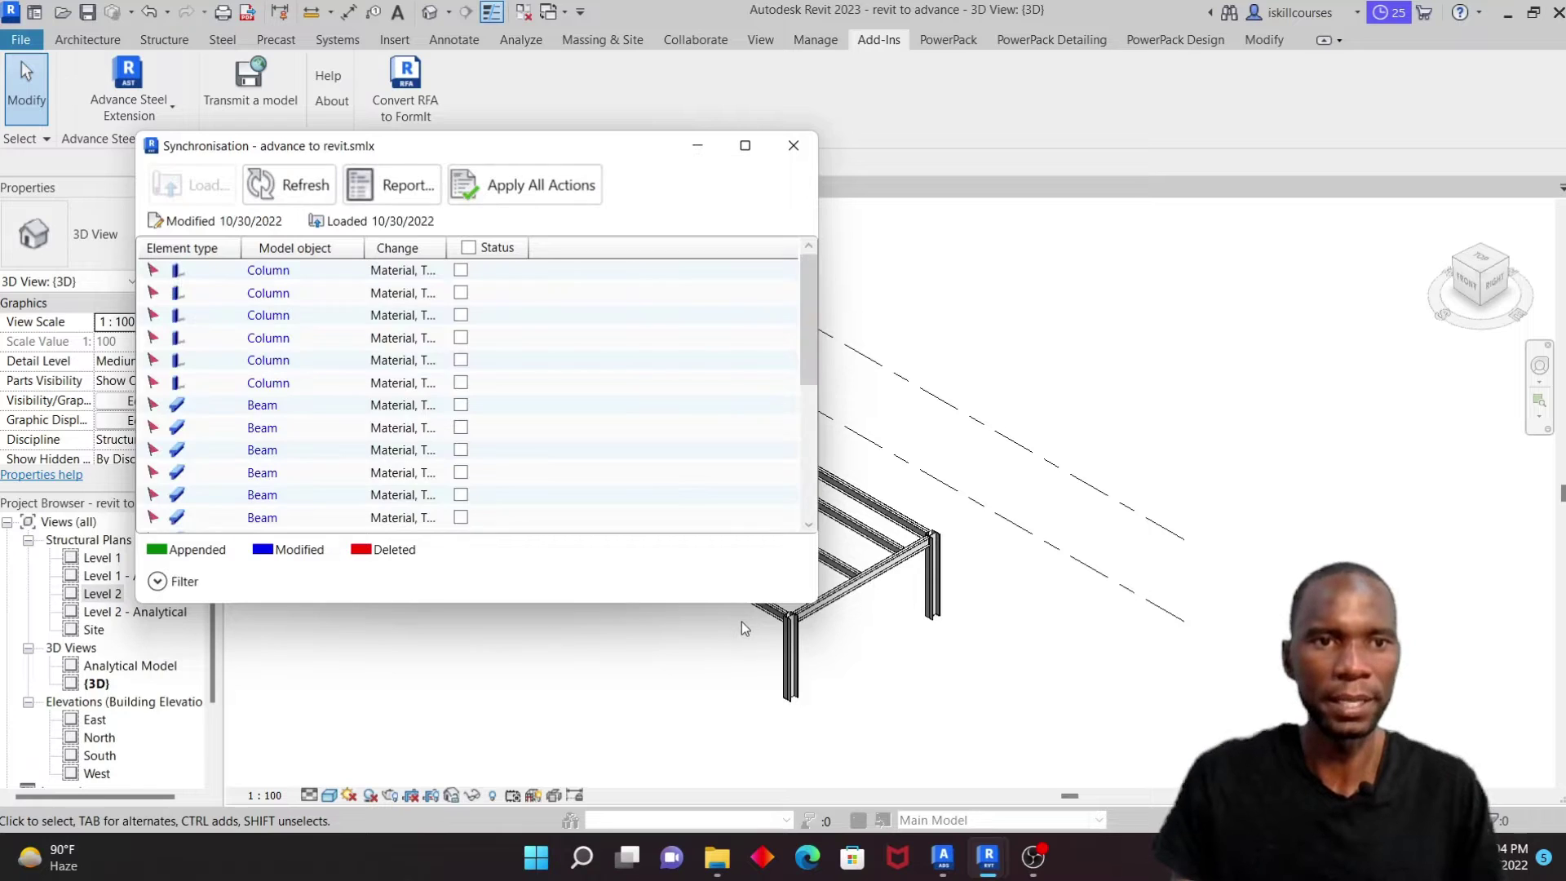
Step: Accept all the appended and modified beam changes and apply all actions to the model
scroll(271, 439, "down", 4)
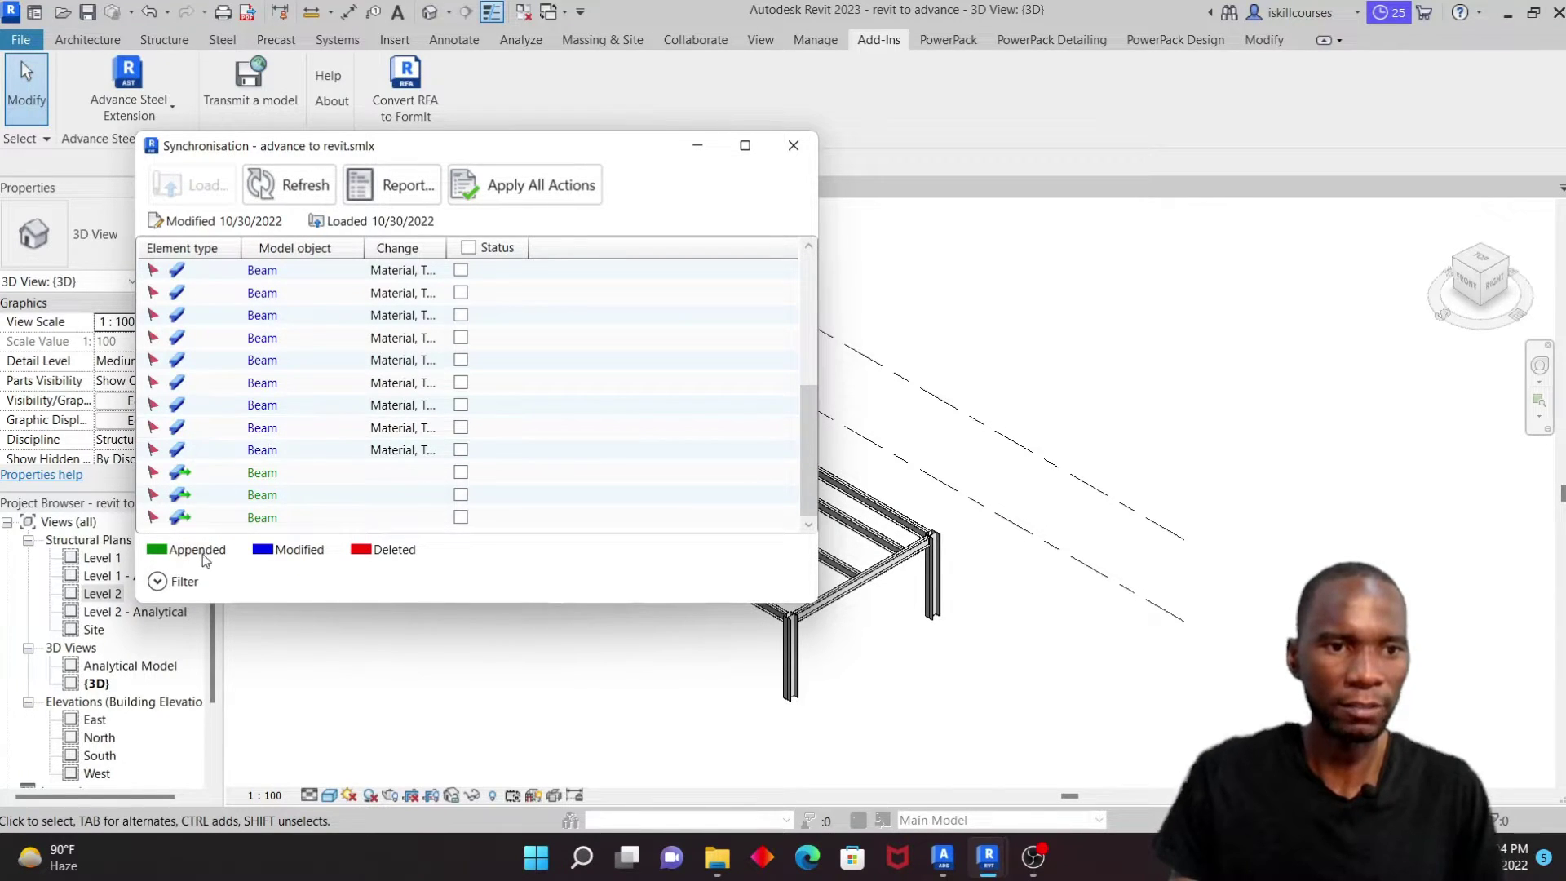
left_click(461, 517)
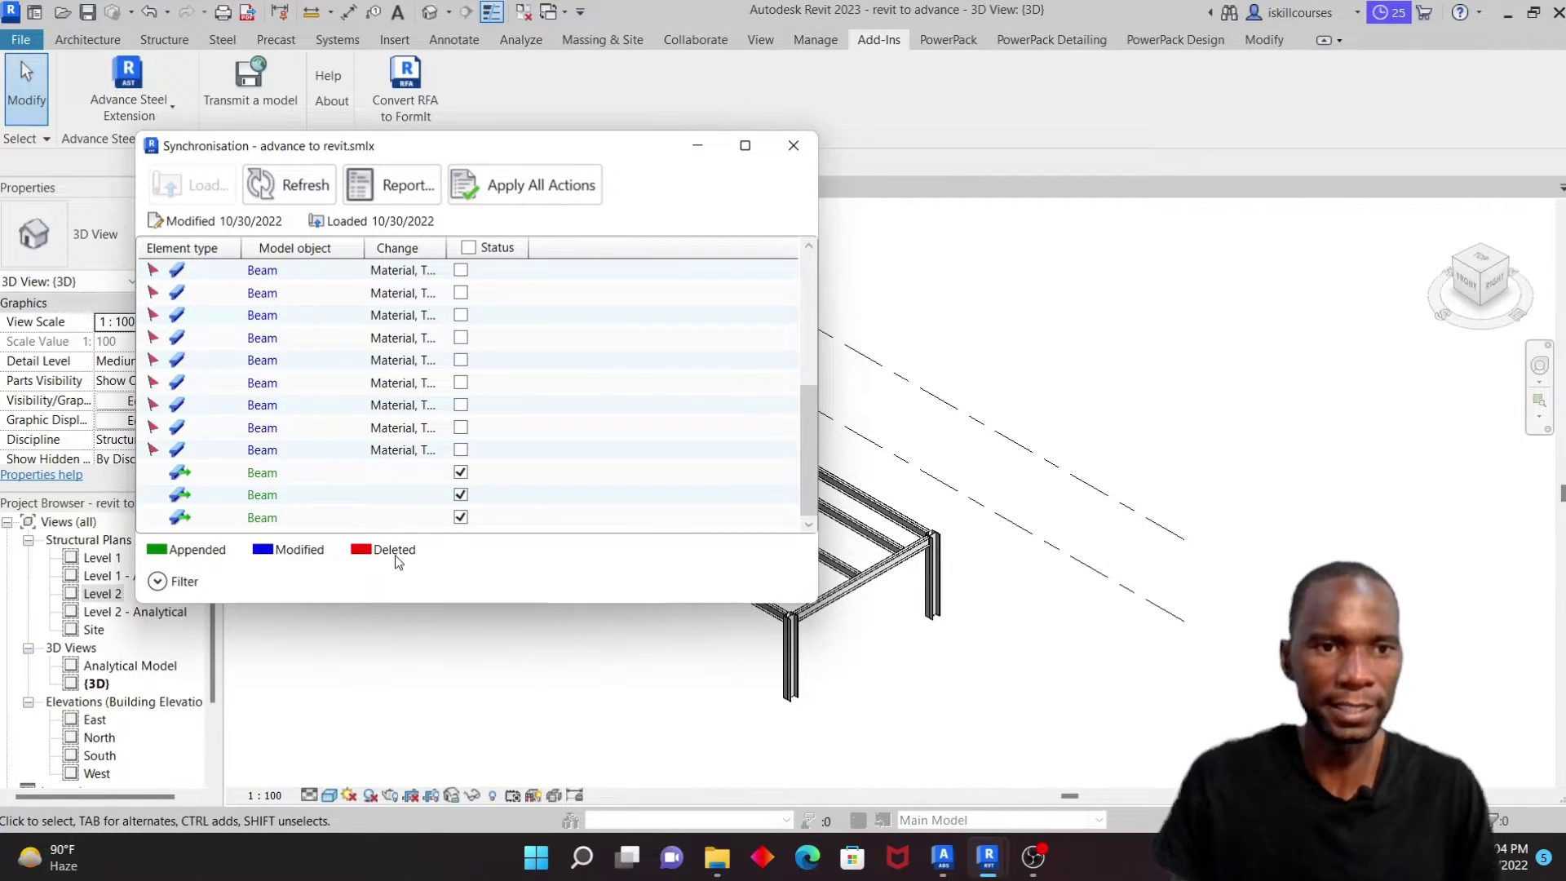
scroll(407, 309, "up", 4)
scroll(483, 386, "down", 4)
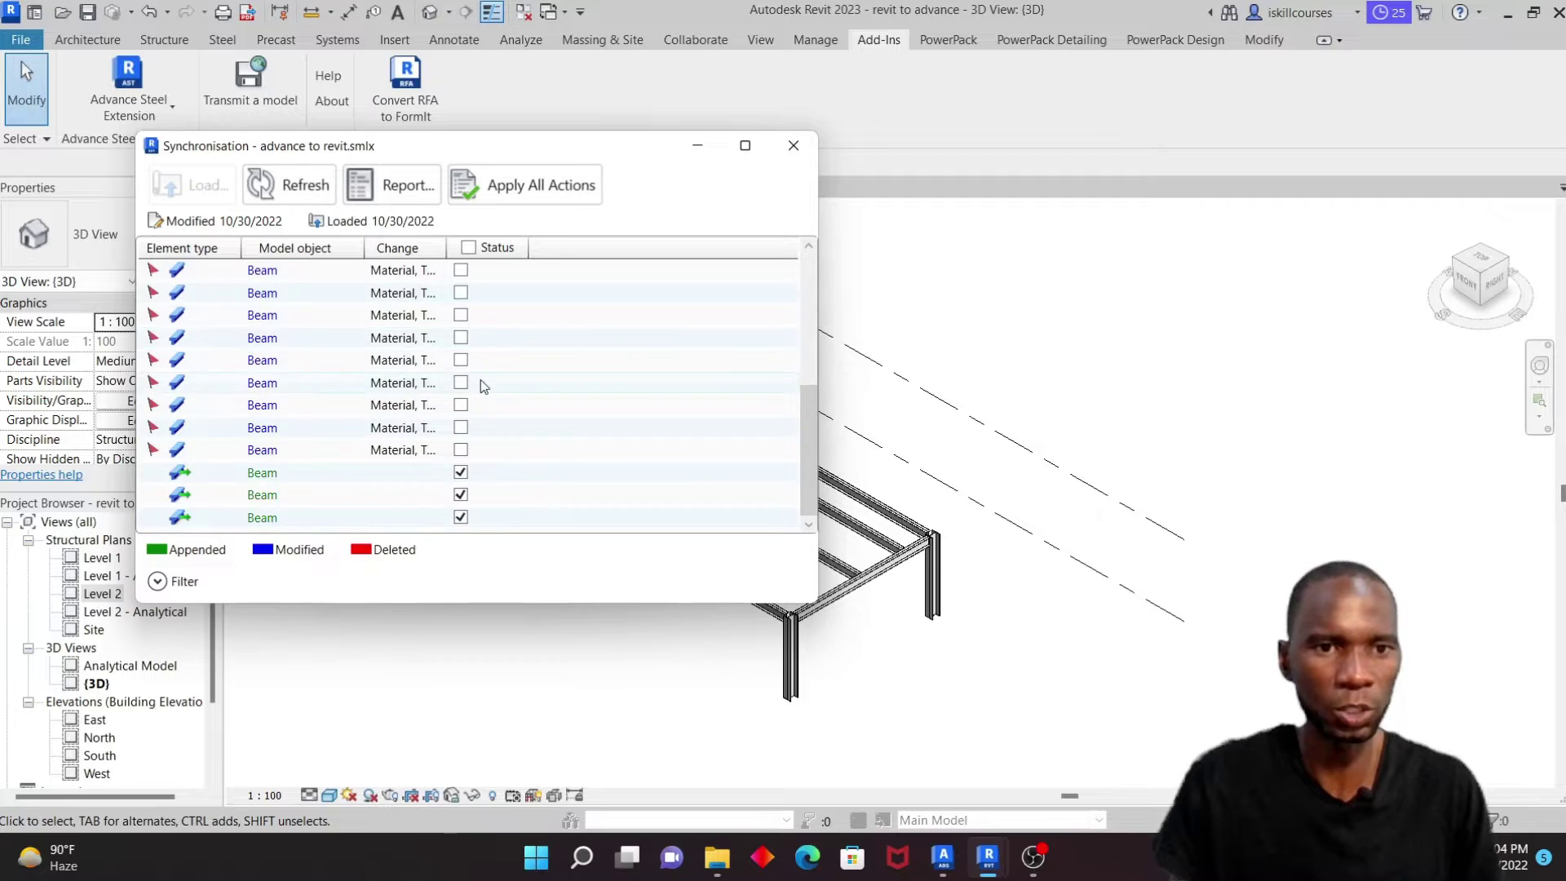
left_click(461, 428)
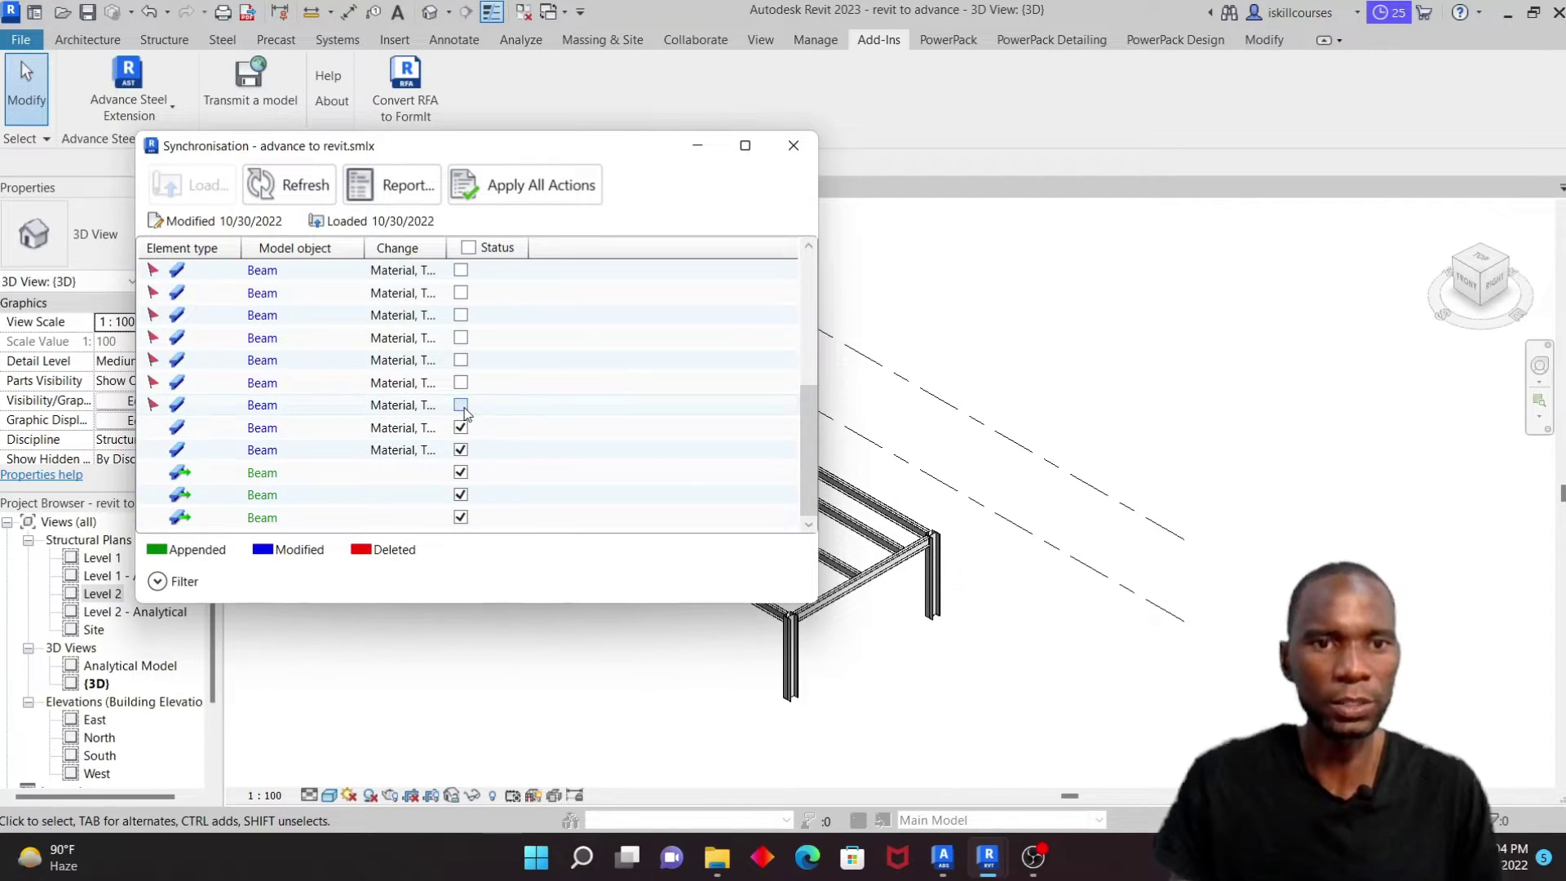
left_click(461, 405)
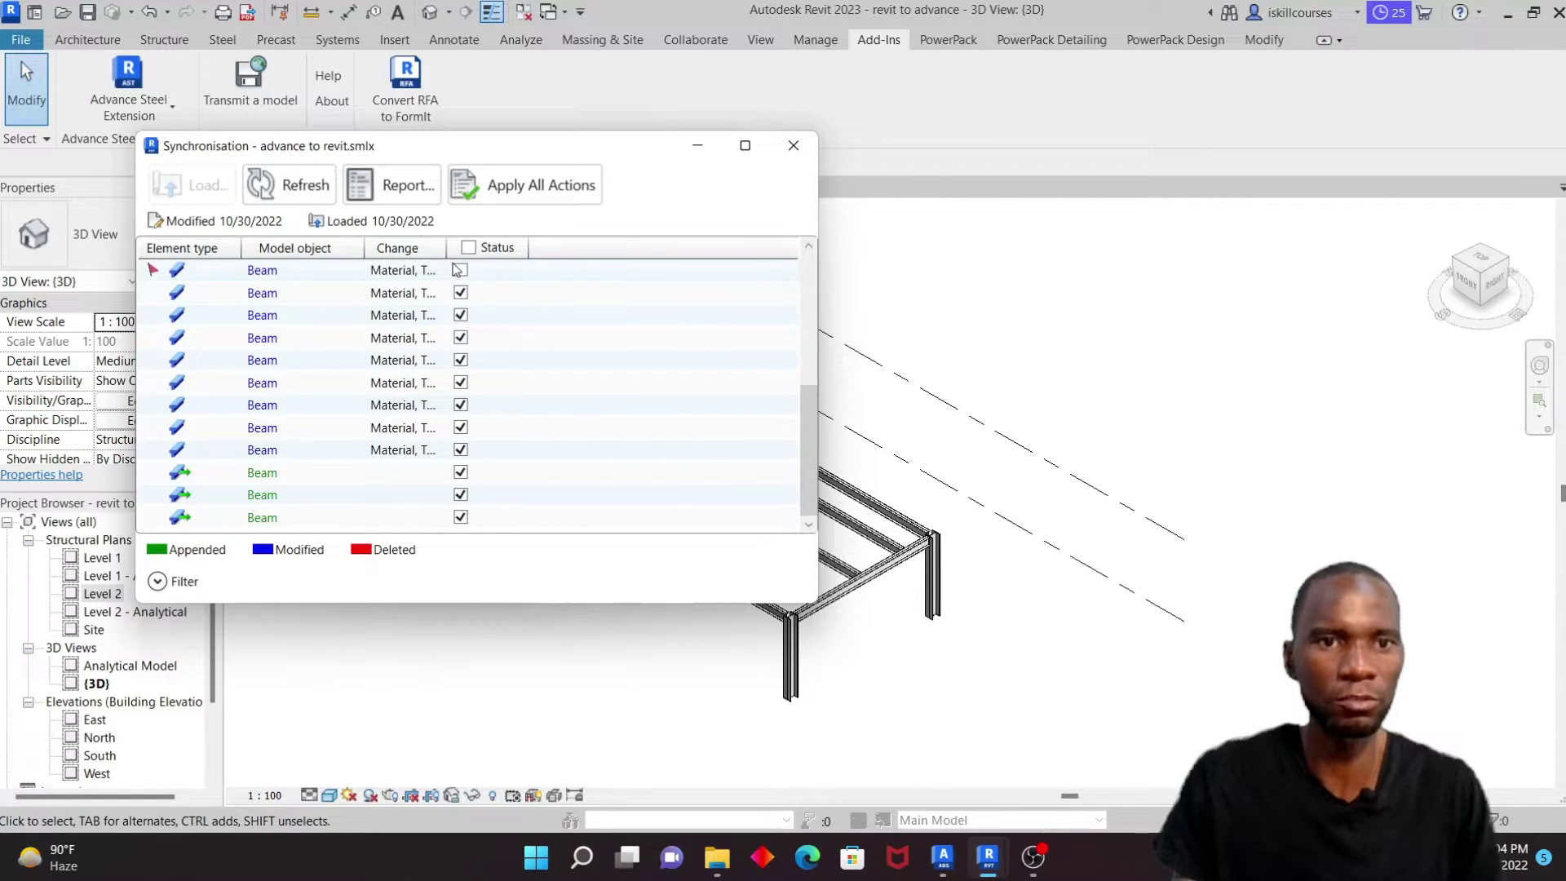
scroll(468, 335, "up", 3)
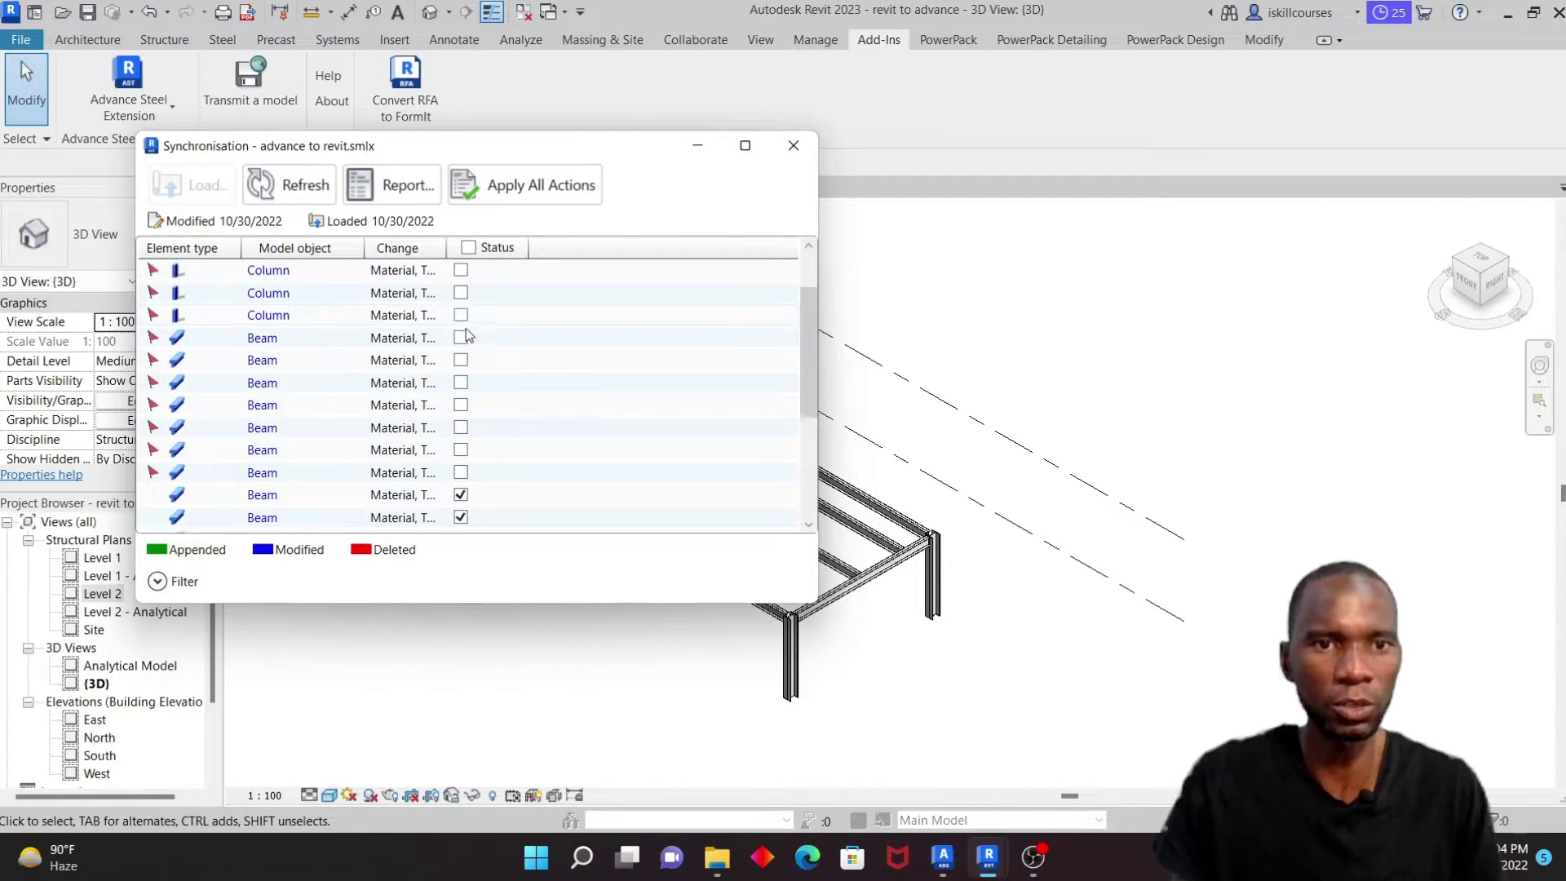
left_click(461, 473)
left_click(461, 450)
left_click(461, 427)
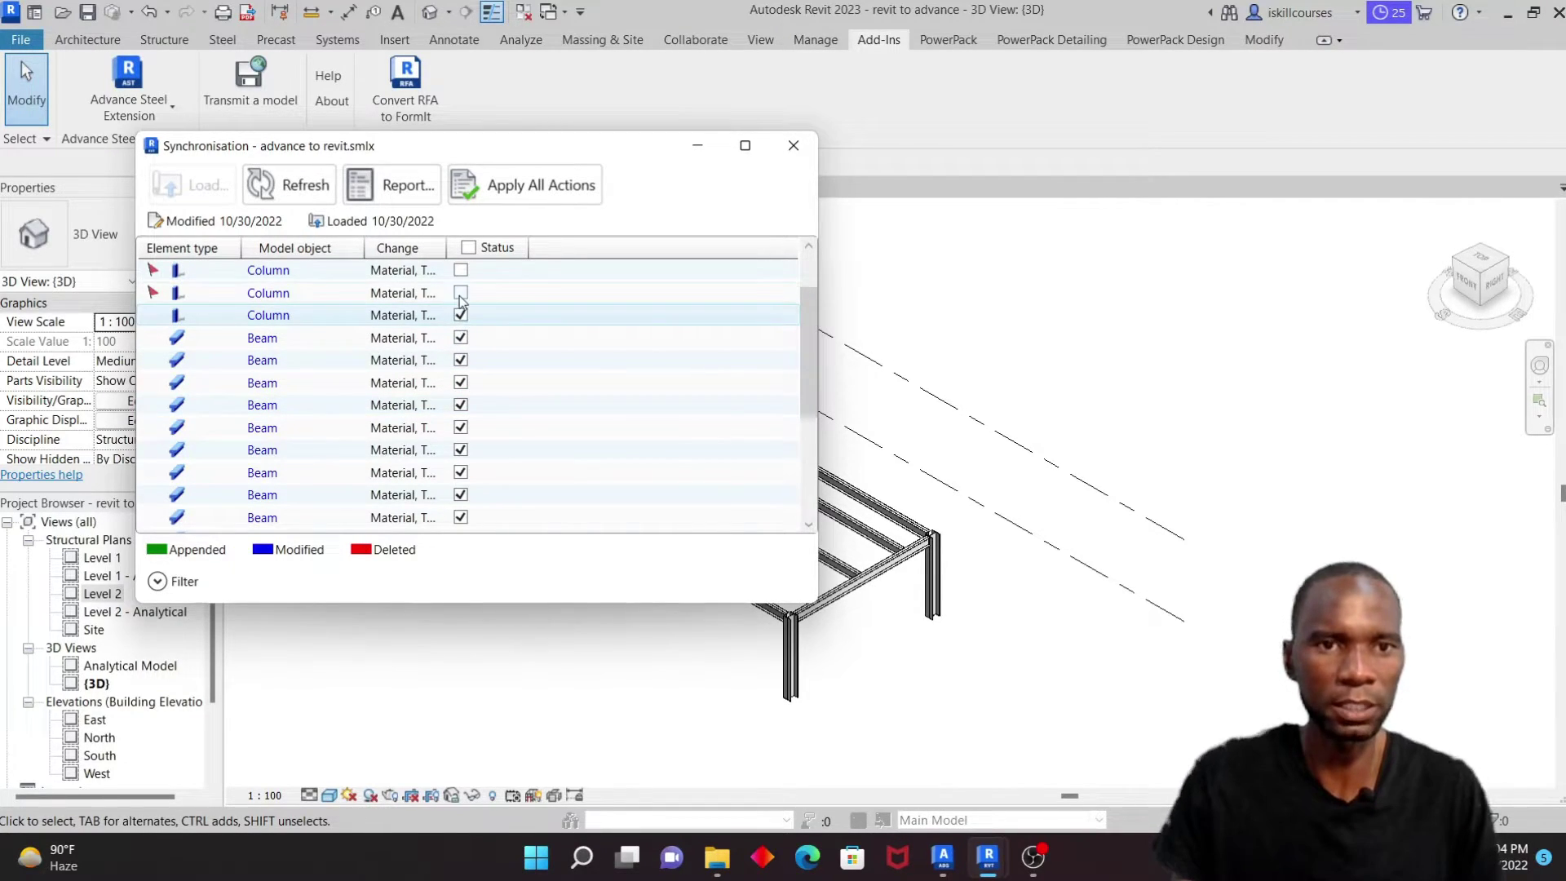
scroll(469, 290, "up", 1)
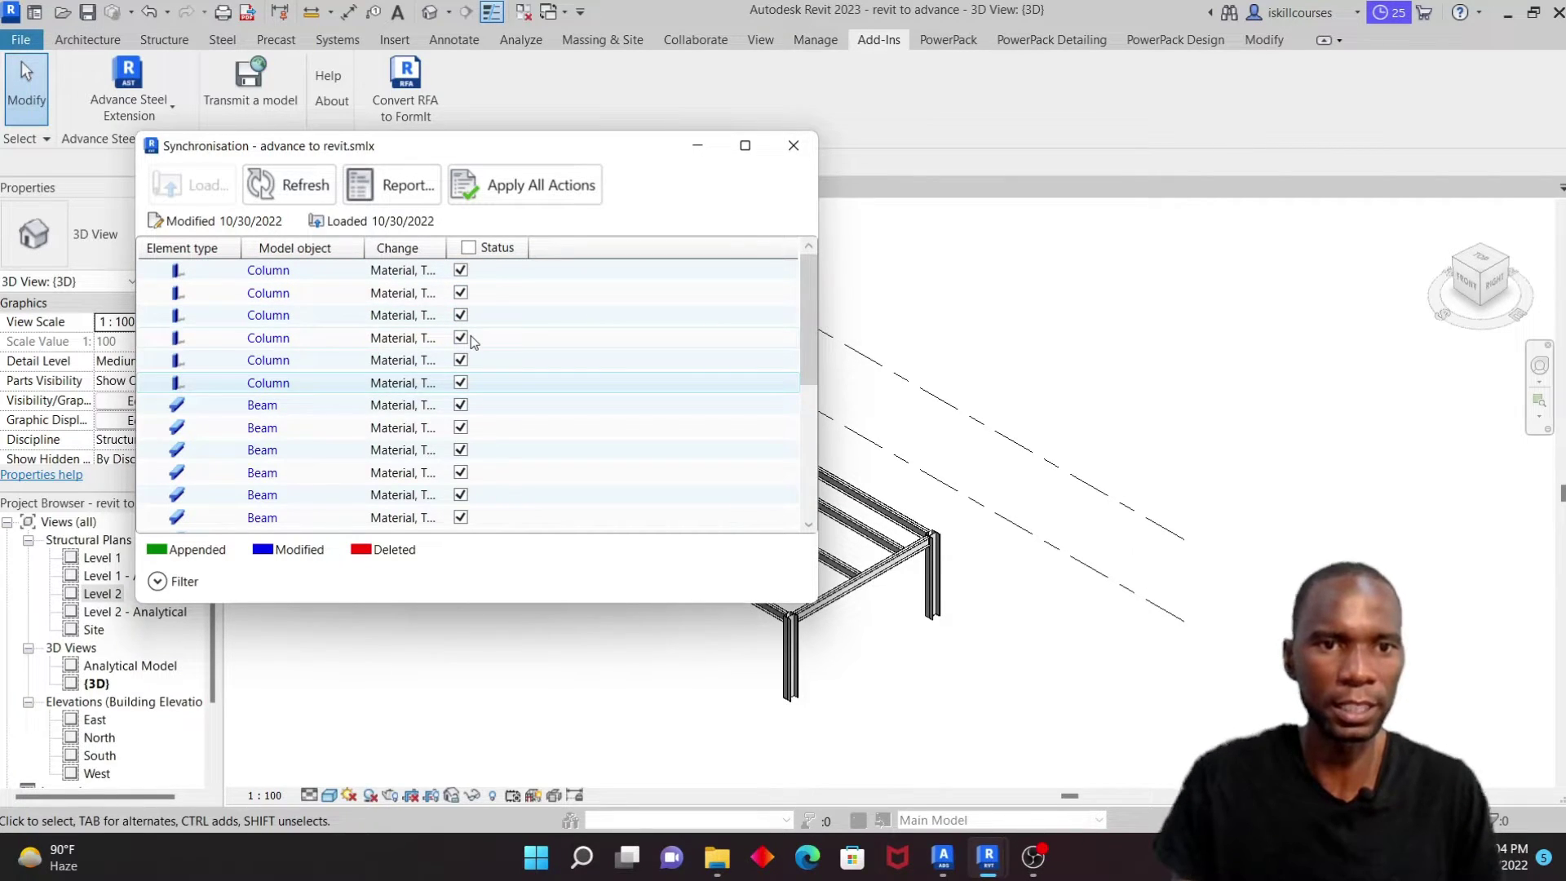
scroll(472, 335, "down", 3)
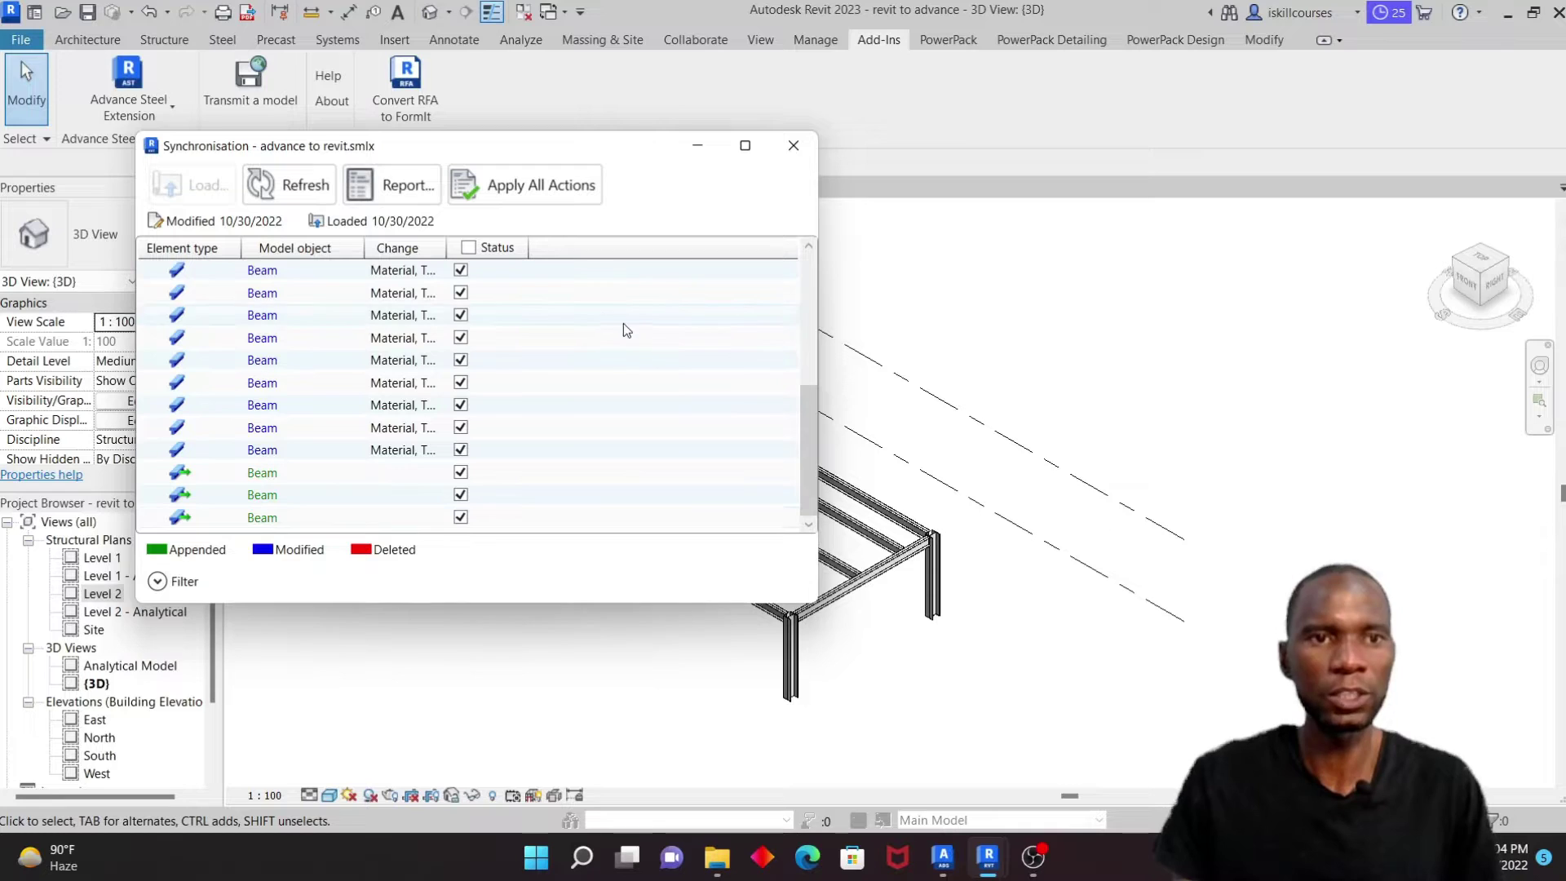
left_click(565, 198)
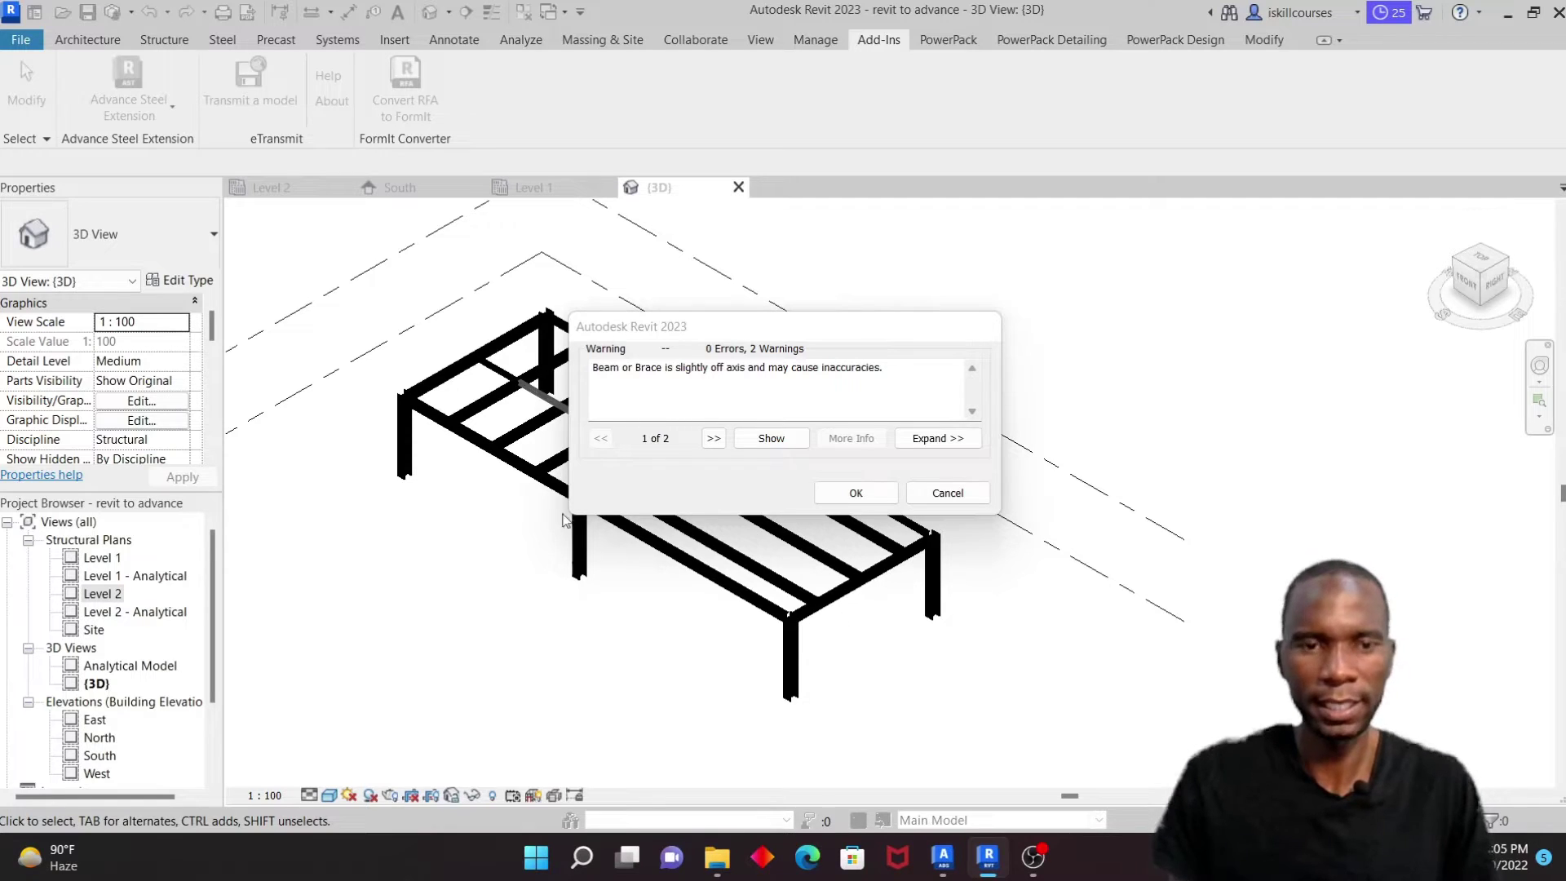
Step: Acknowledge each off-axis and identical-instances warning to finish the beam system, then exit the command
left_click(856, 493)
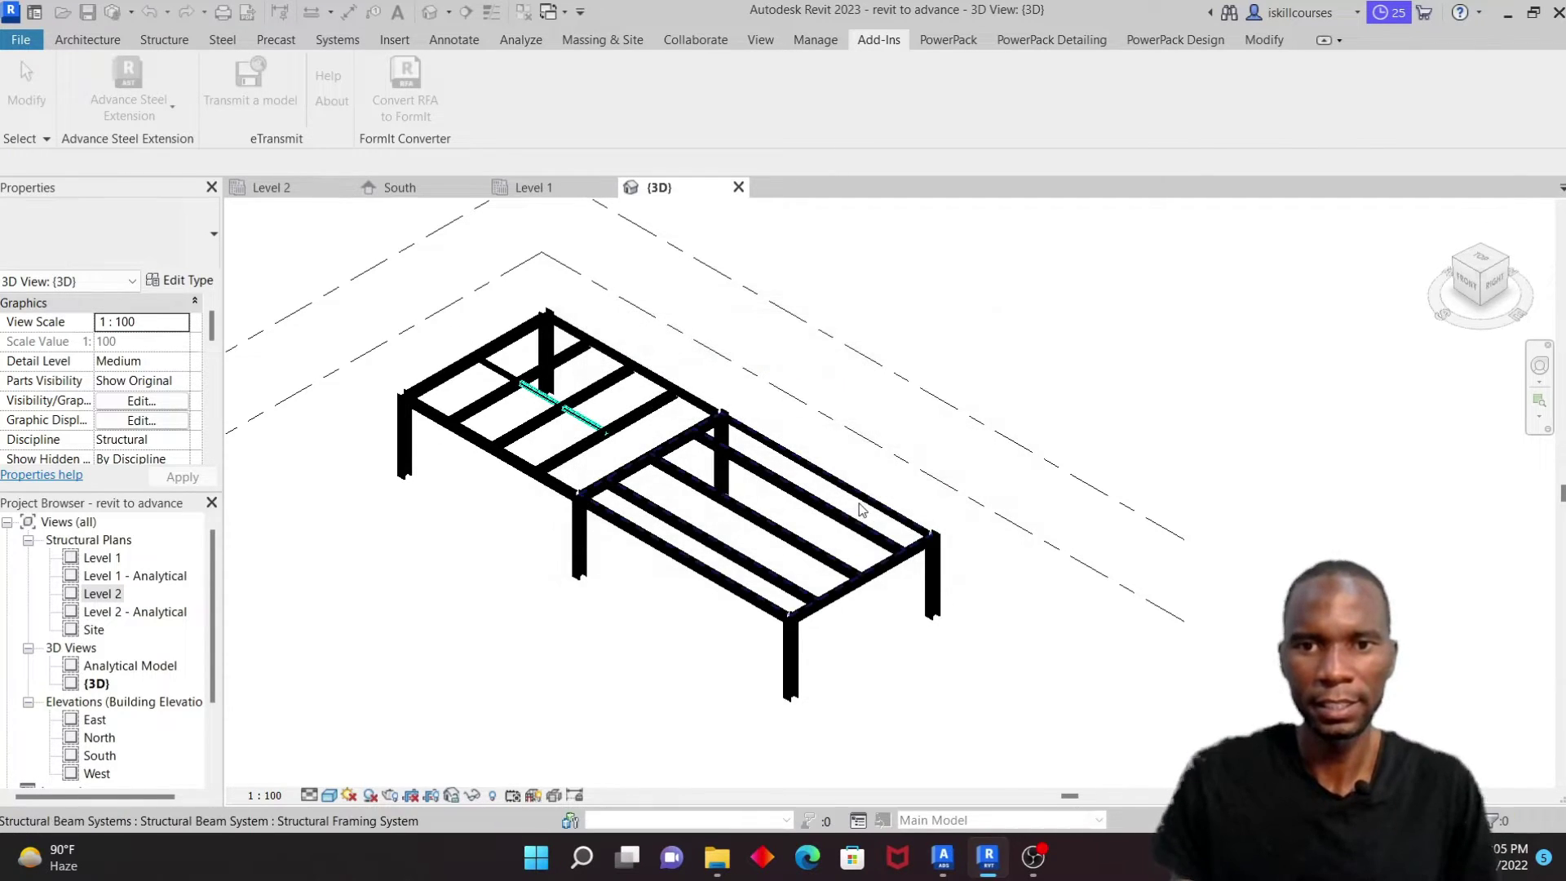
left_click(856, 492)
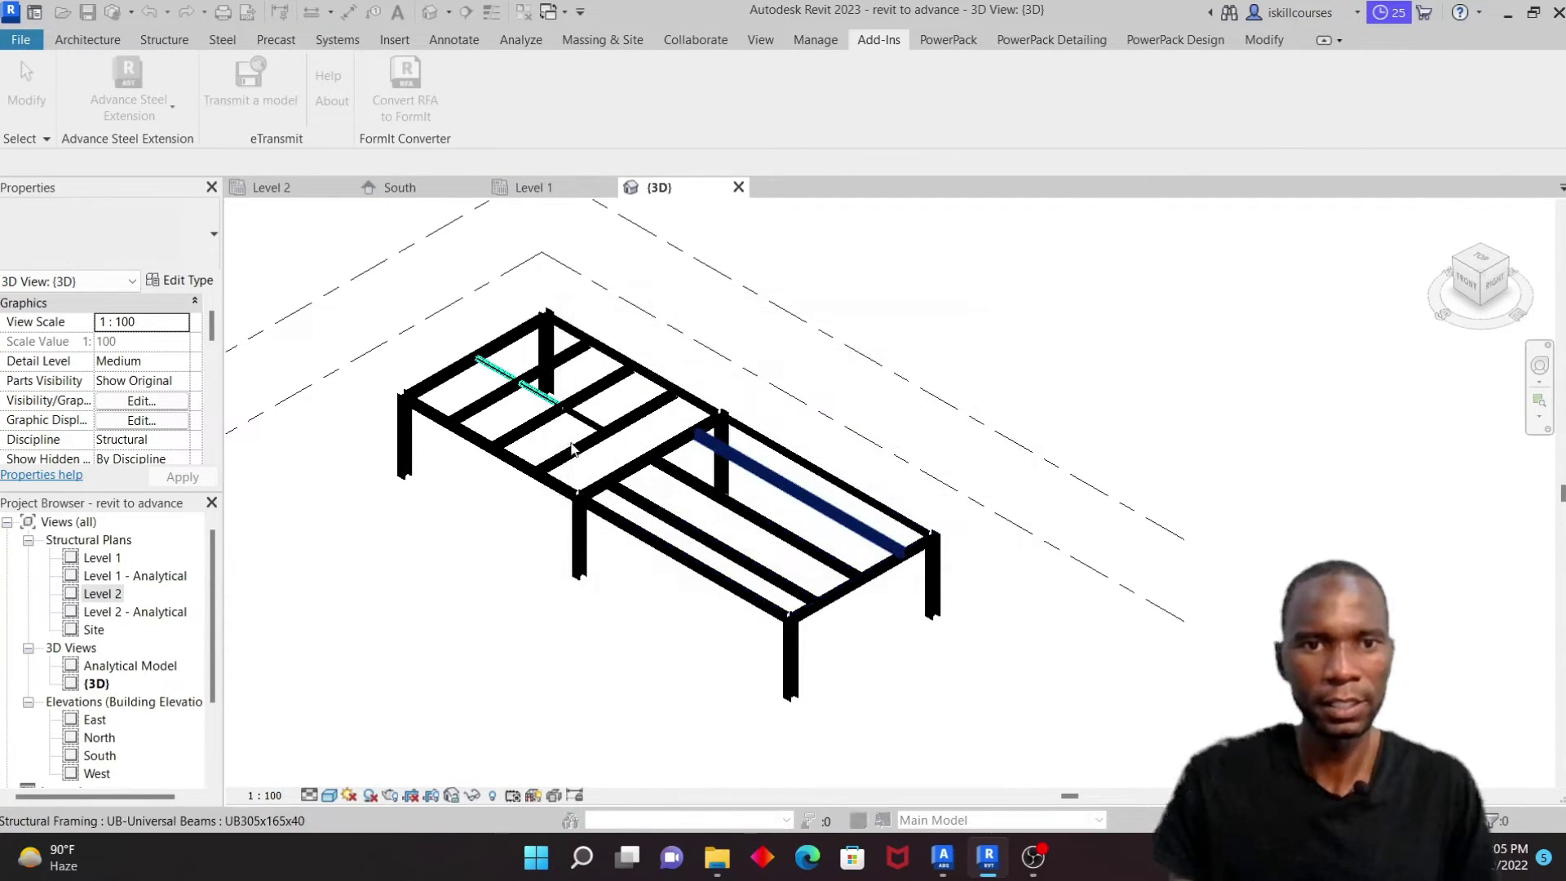
left_click(858, 494)
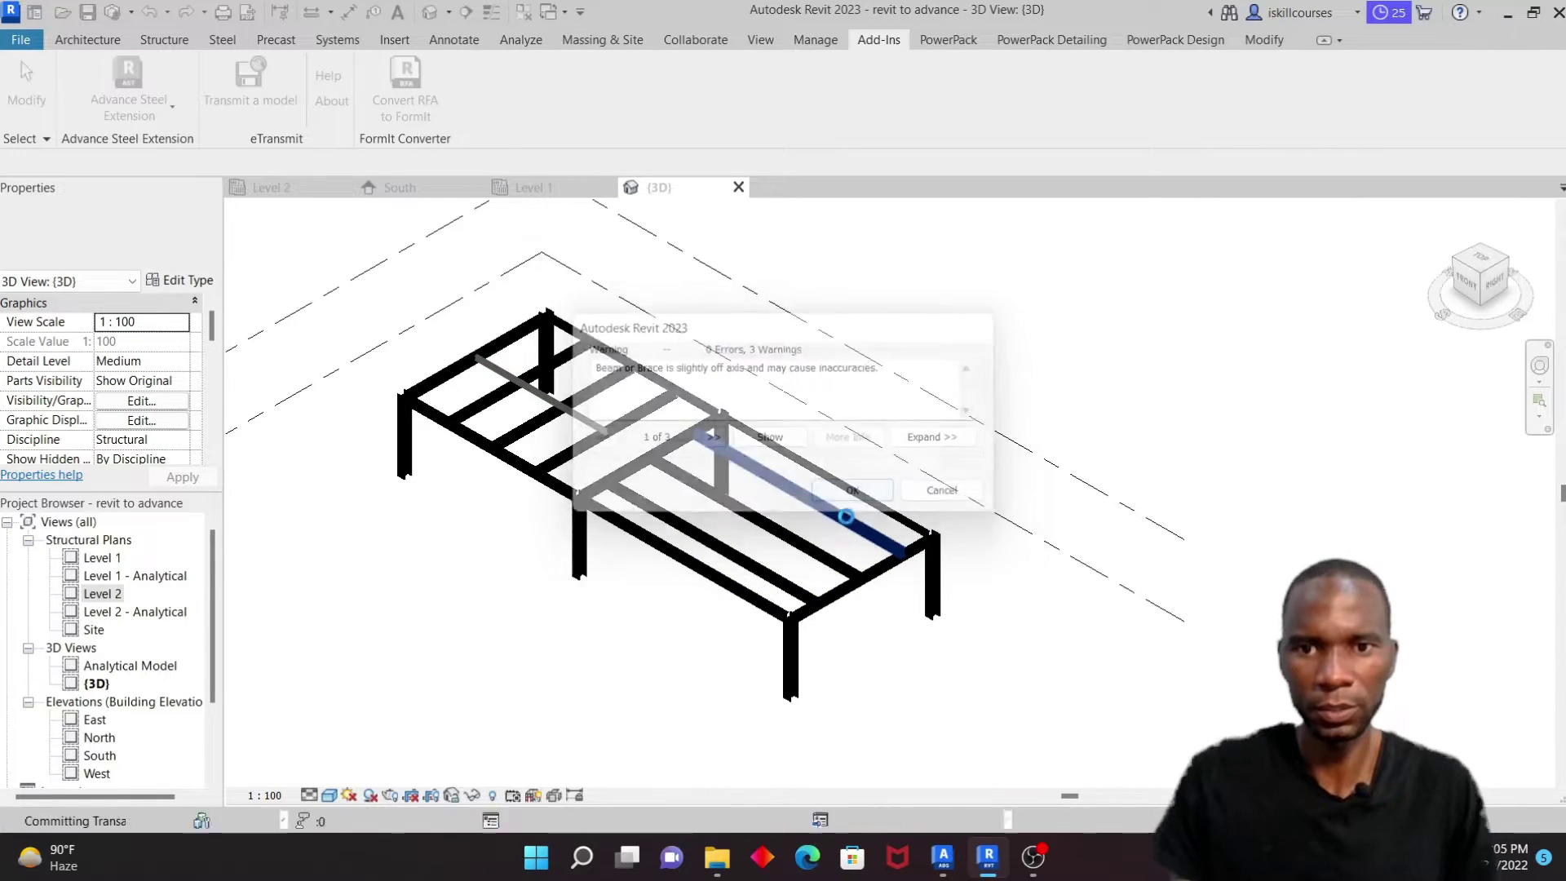
left_click(856, 494)
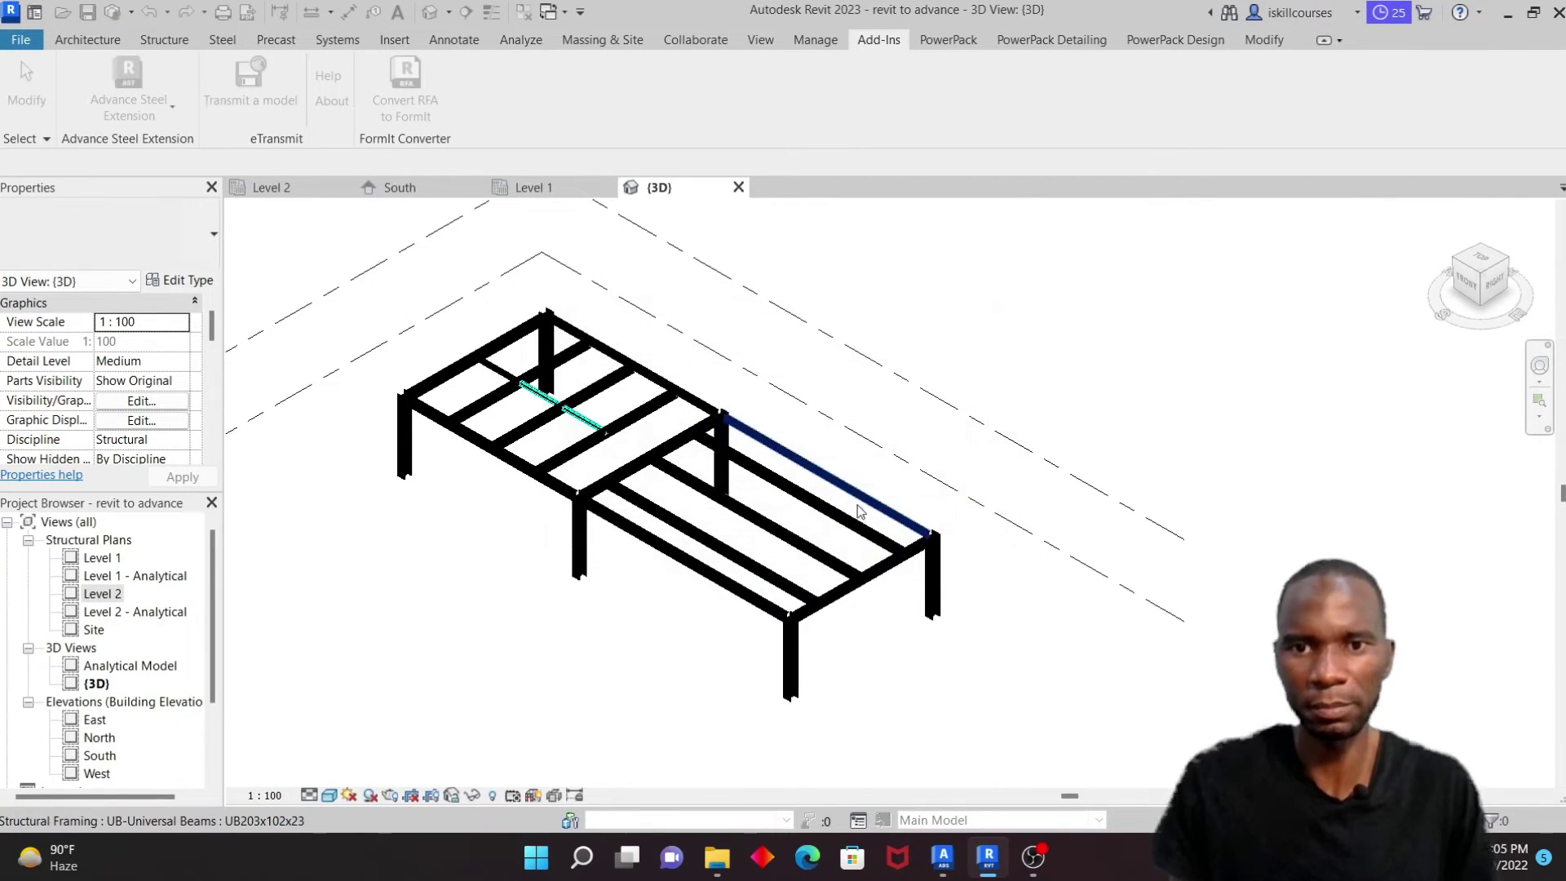
left_click(857, 493)
left_click(856, 493)
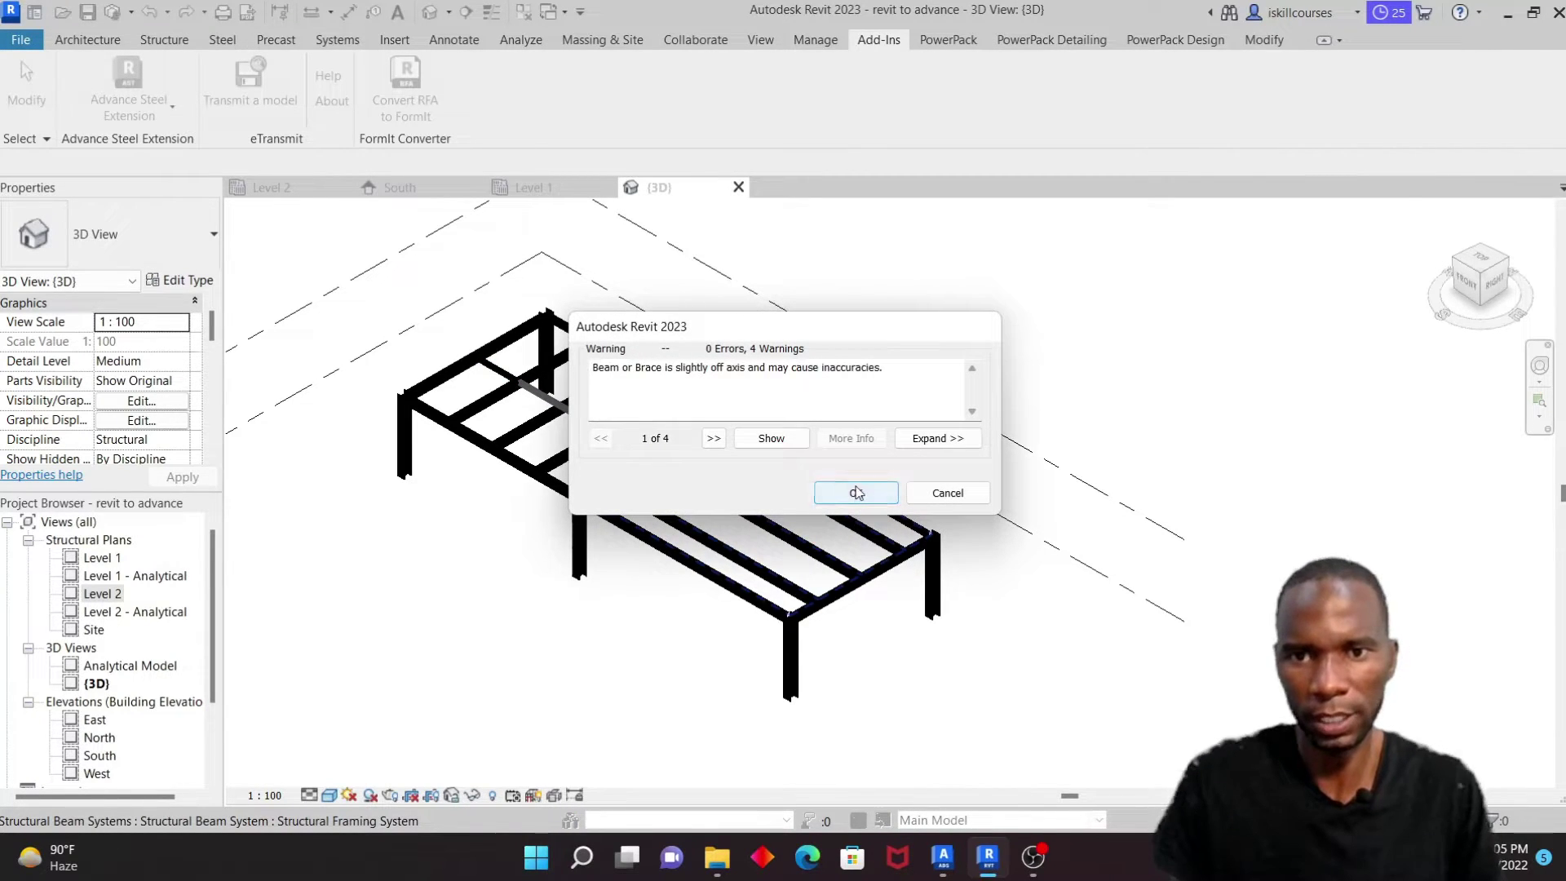
left_click(856, 494)
key("Escape")
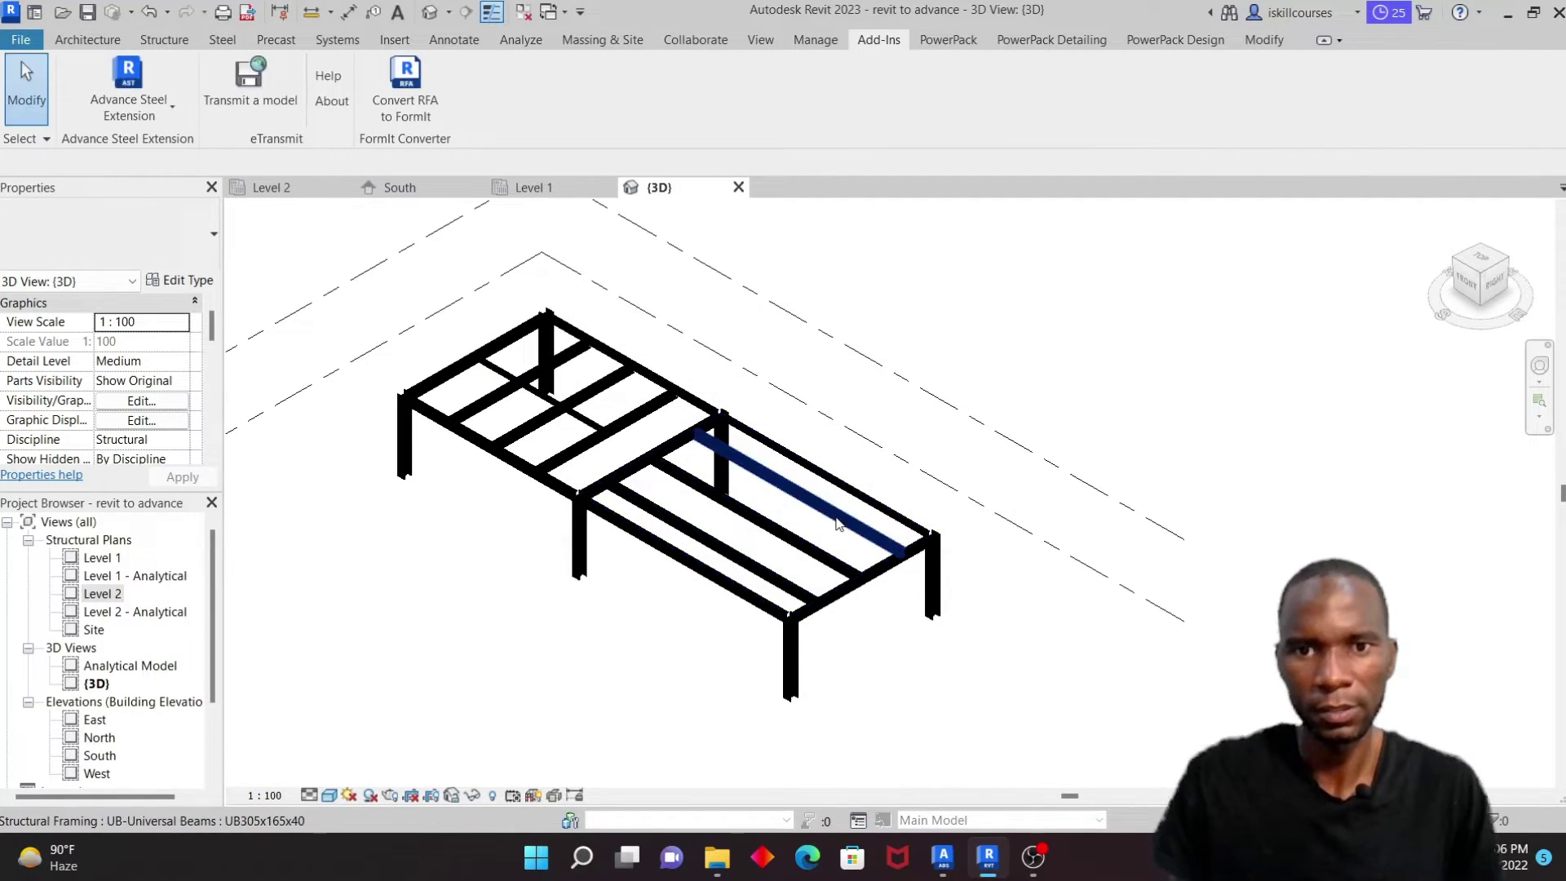
Step: Select the corner column of the synchronised frame
scroll(506, 522, "up", 3)
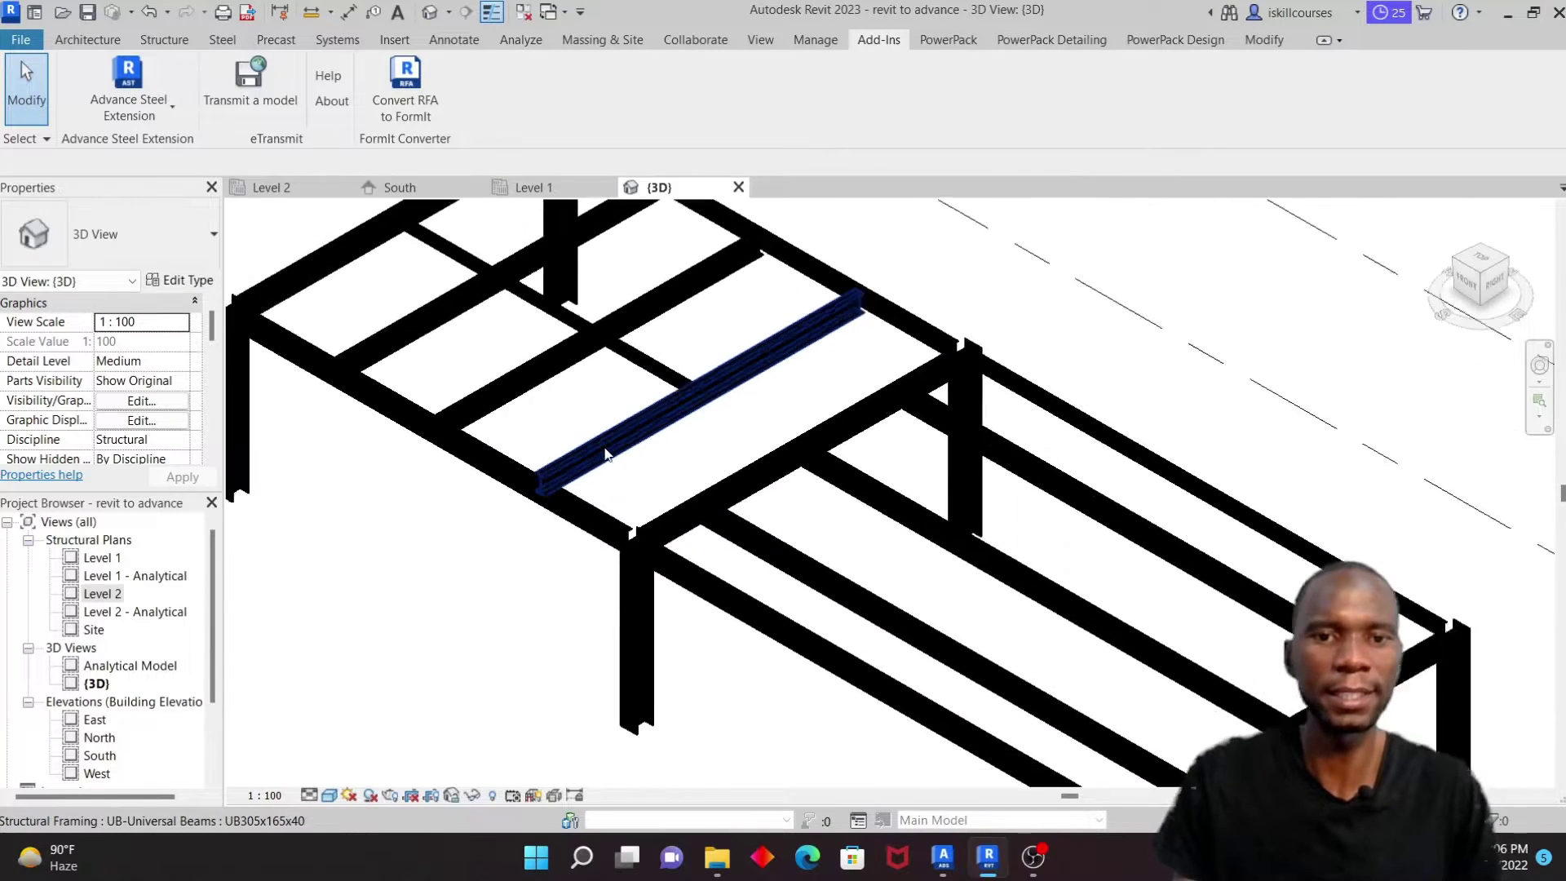
scroll(601, 448, "down", 3)
scroll(1061, 585, "up", 4)
scroll(1061, 585, "up", 2)
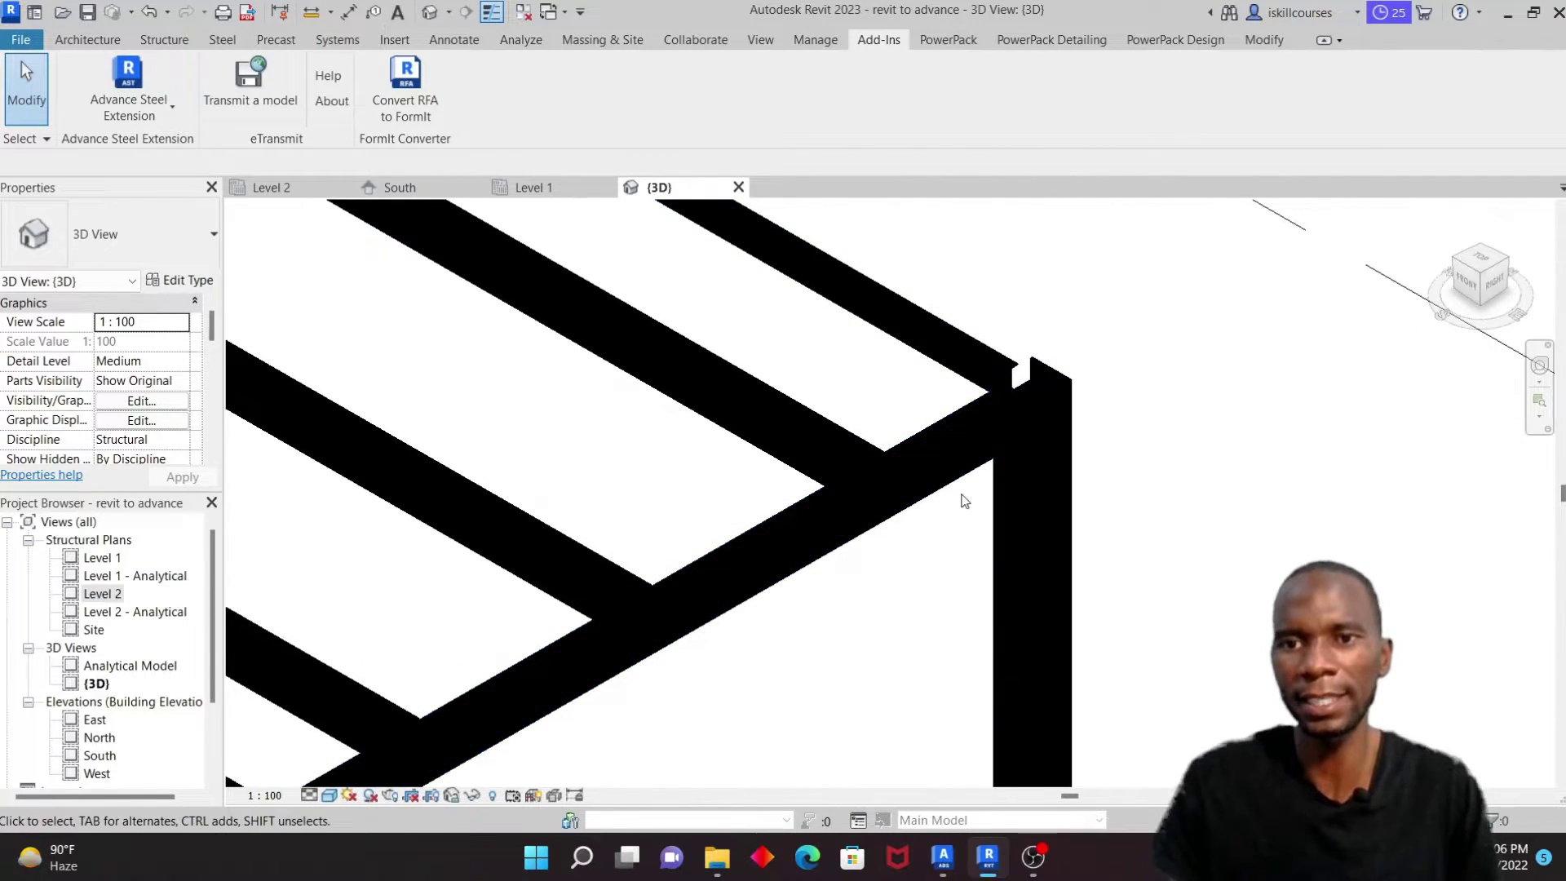
scroll(979, 522, "down", 3)
scroll(987, 481, "up", 3)
scroll(987, 481, "up", 2)
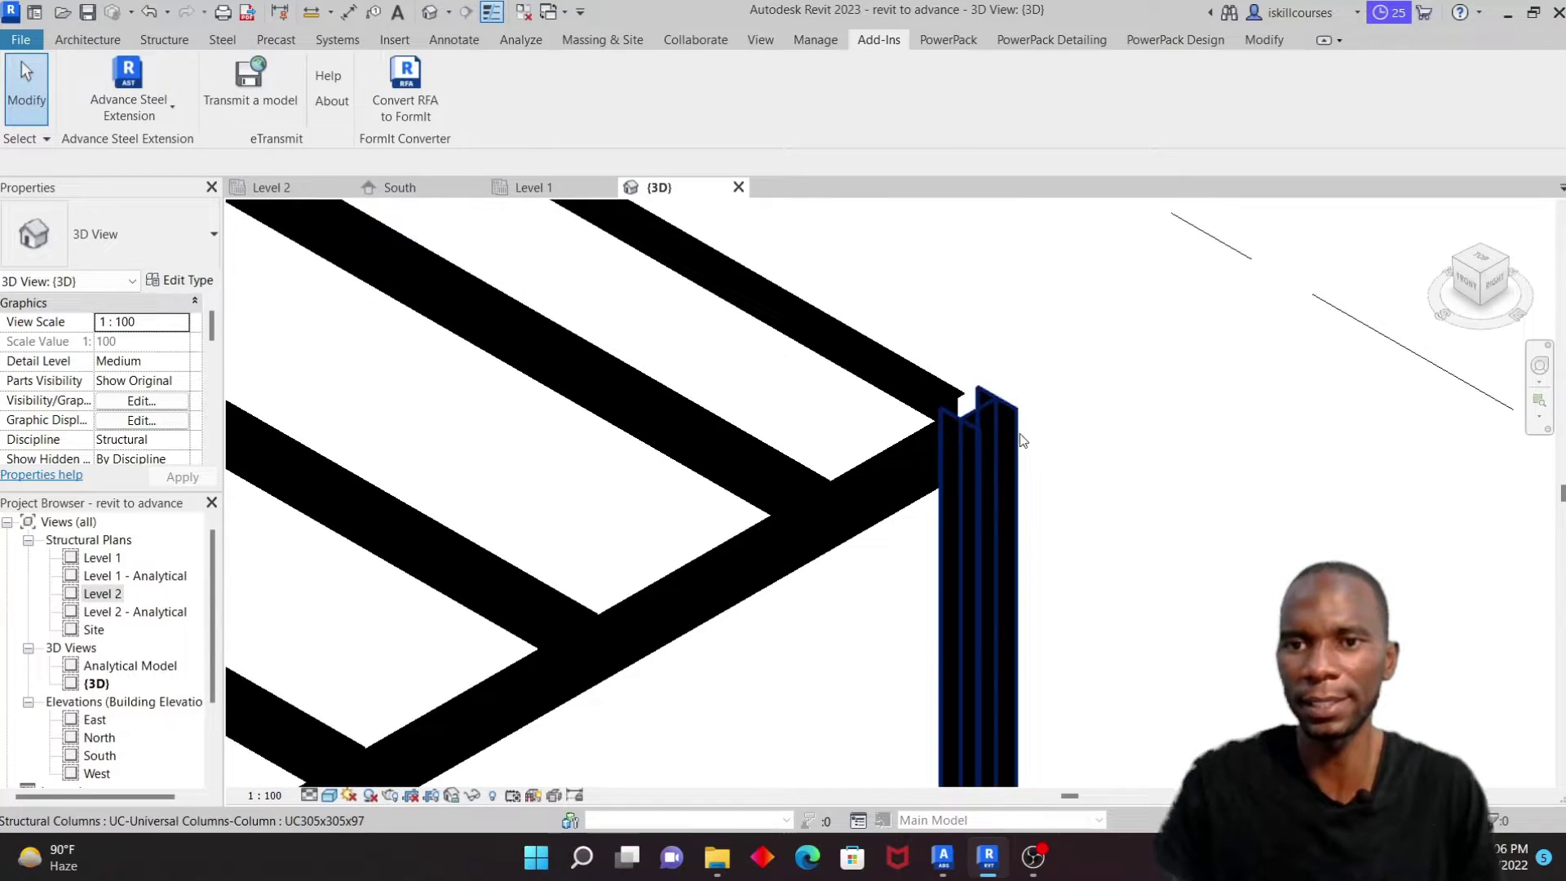
left_click(987, 481)
scroll(126, 357, "down", 5)
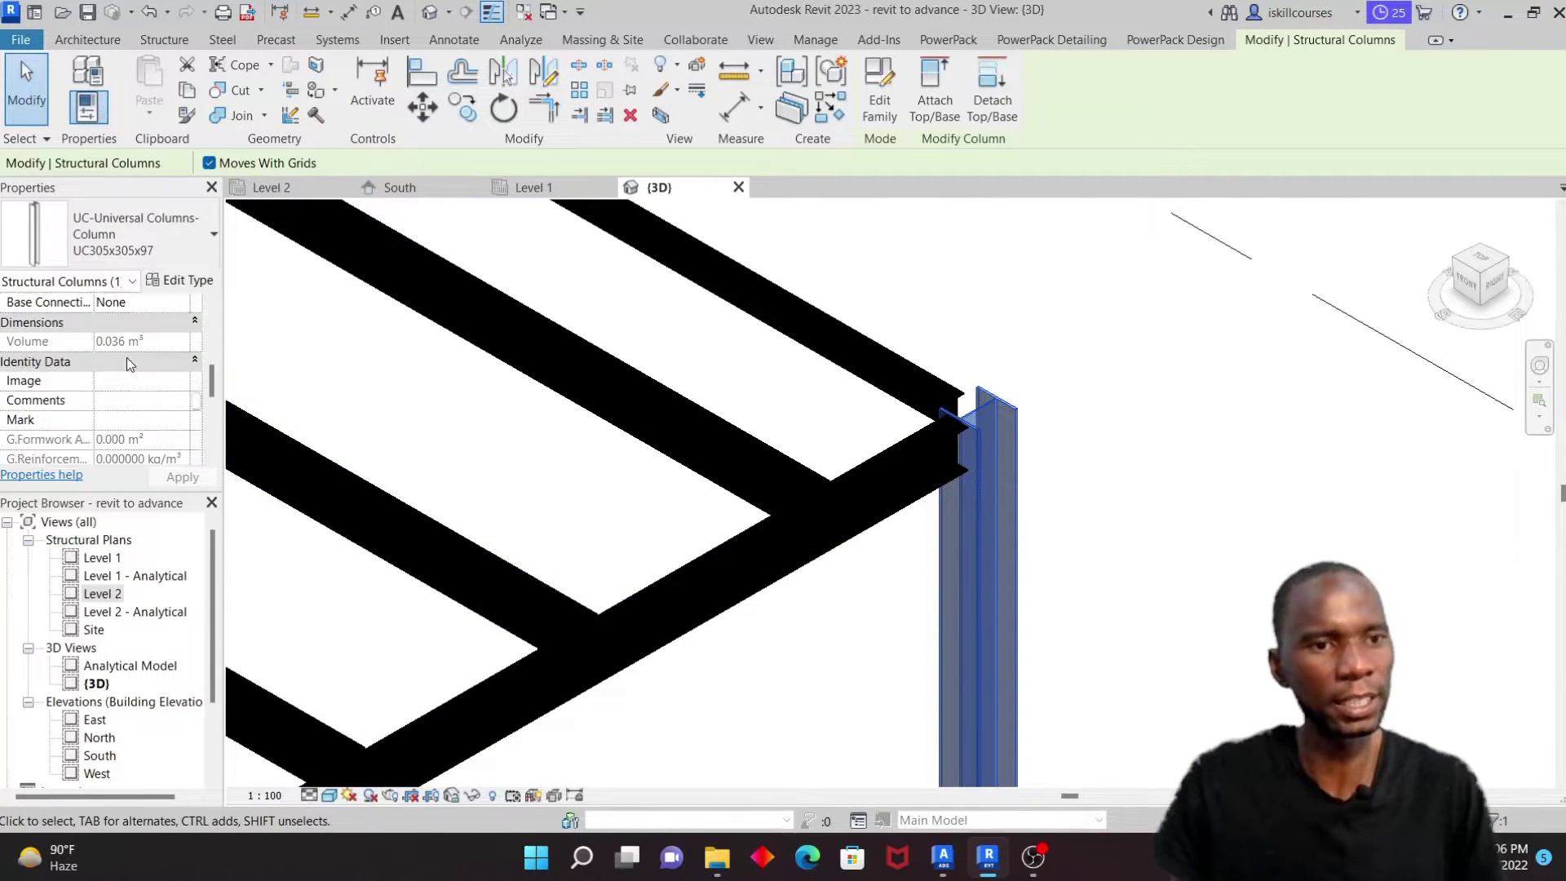
scroll(128, 398, "up", 5)
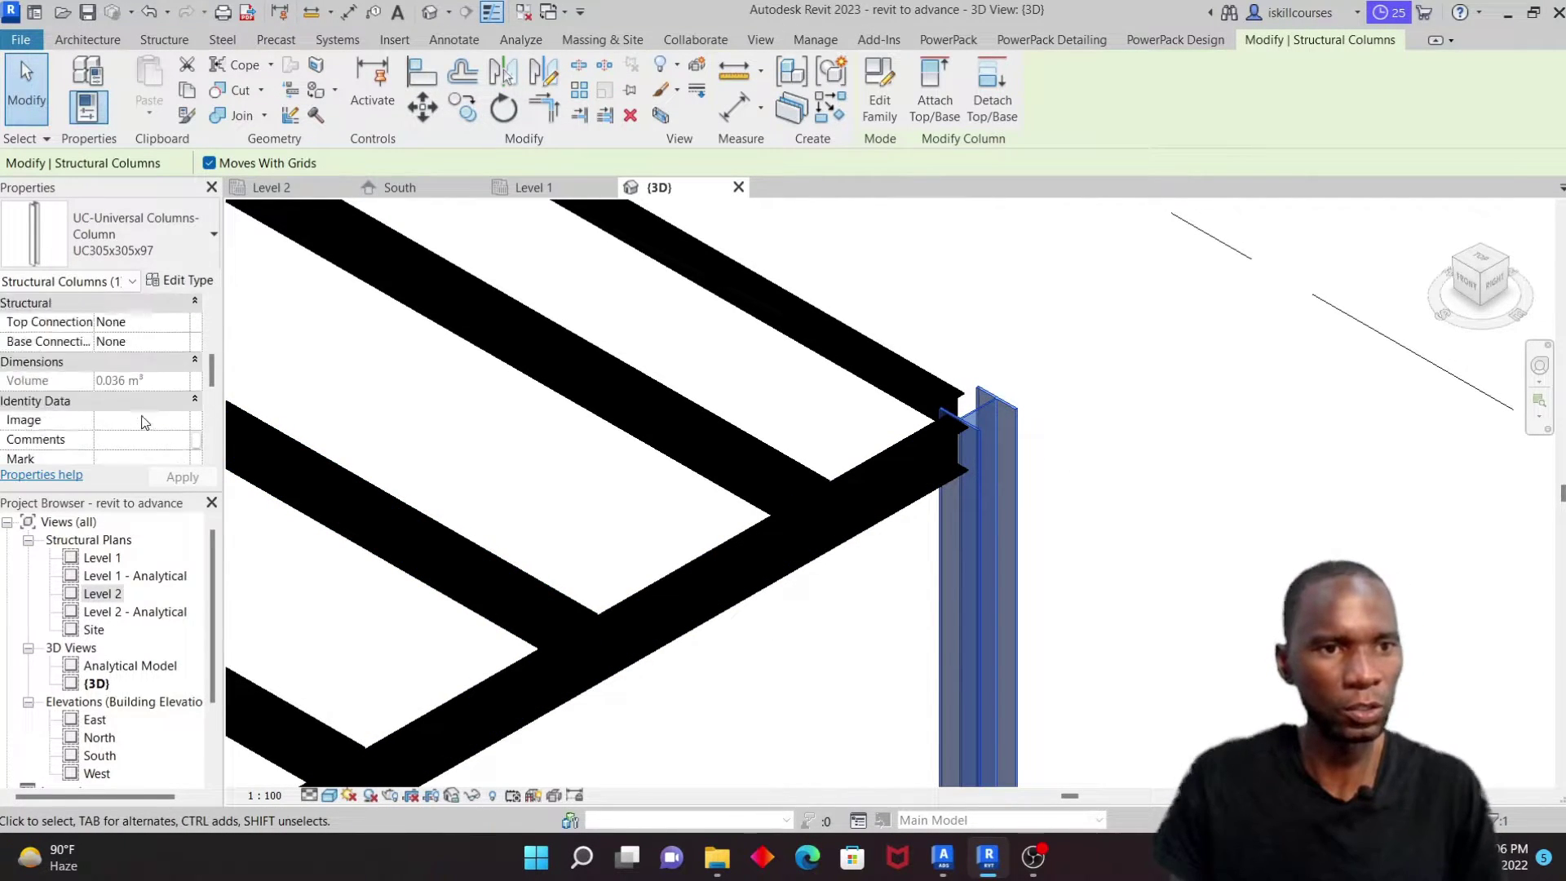
scroll(139, 367, "down", 1)
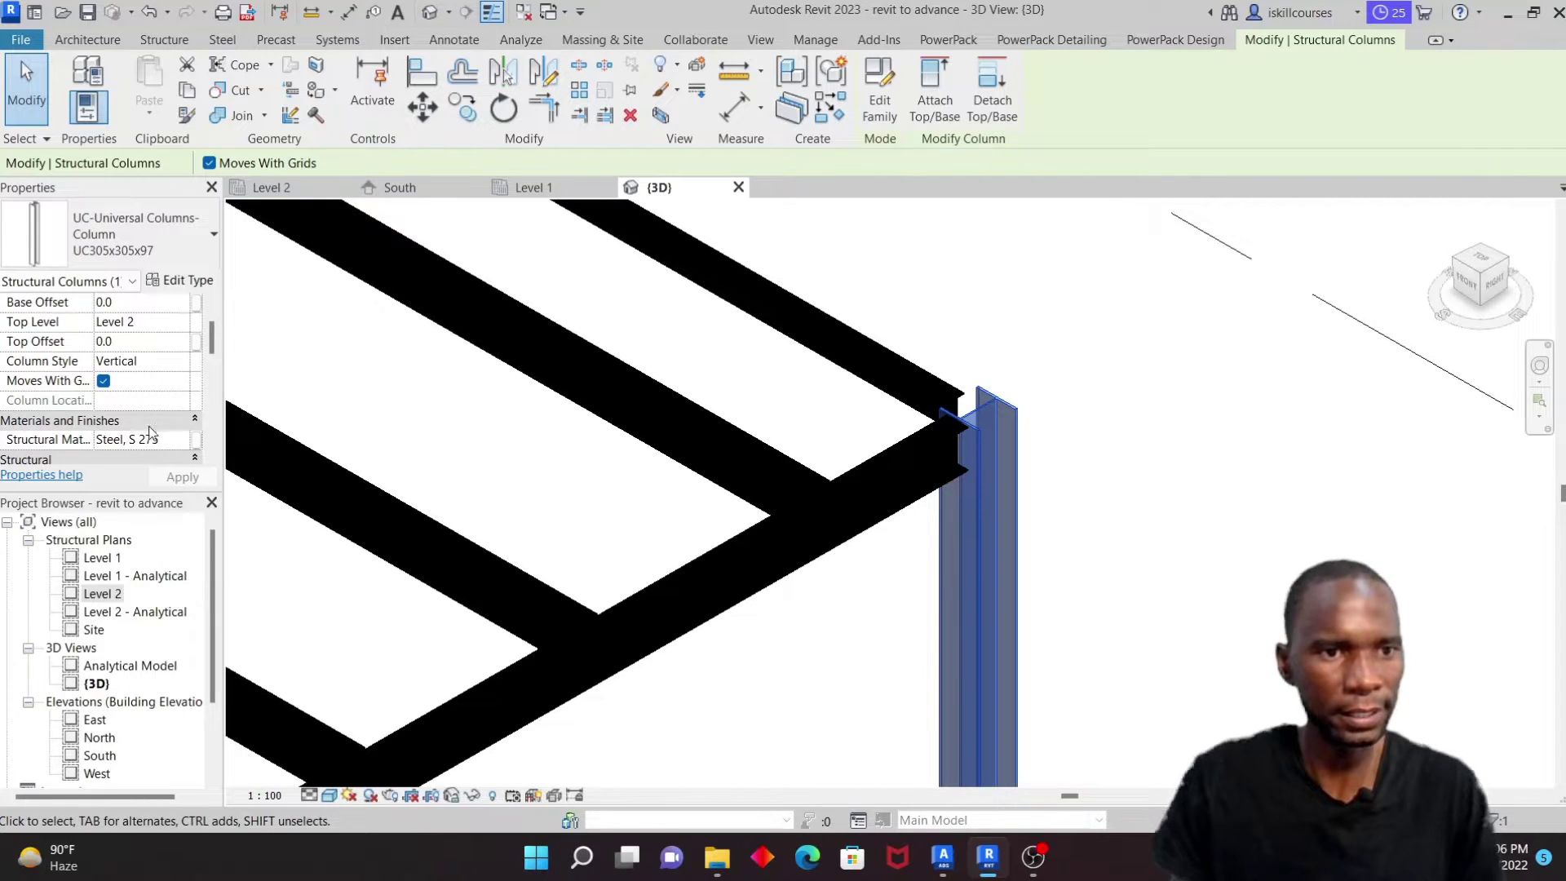
Step: Set the Steel, S 275 material's shading colour to grey RGB 128 128 128
left_click(151, 438)
left_click(181, 439)
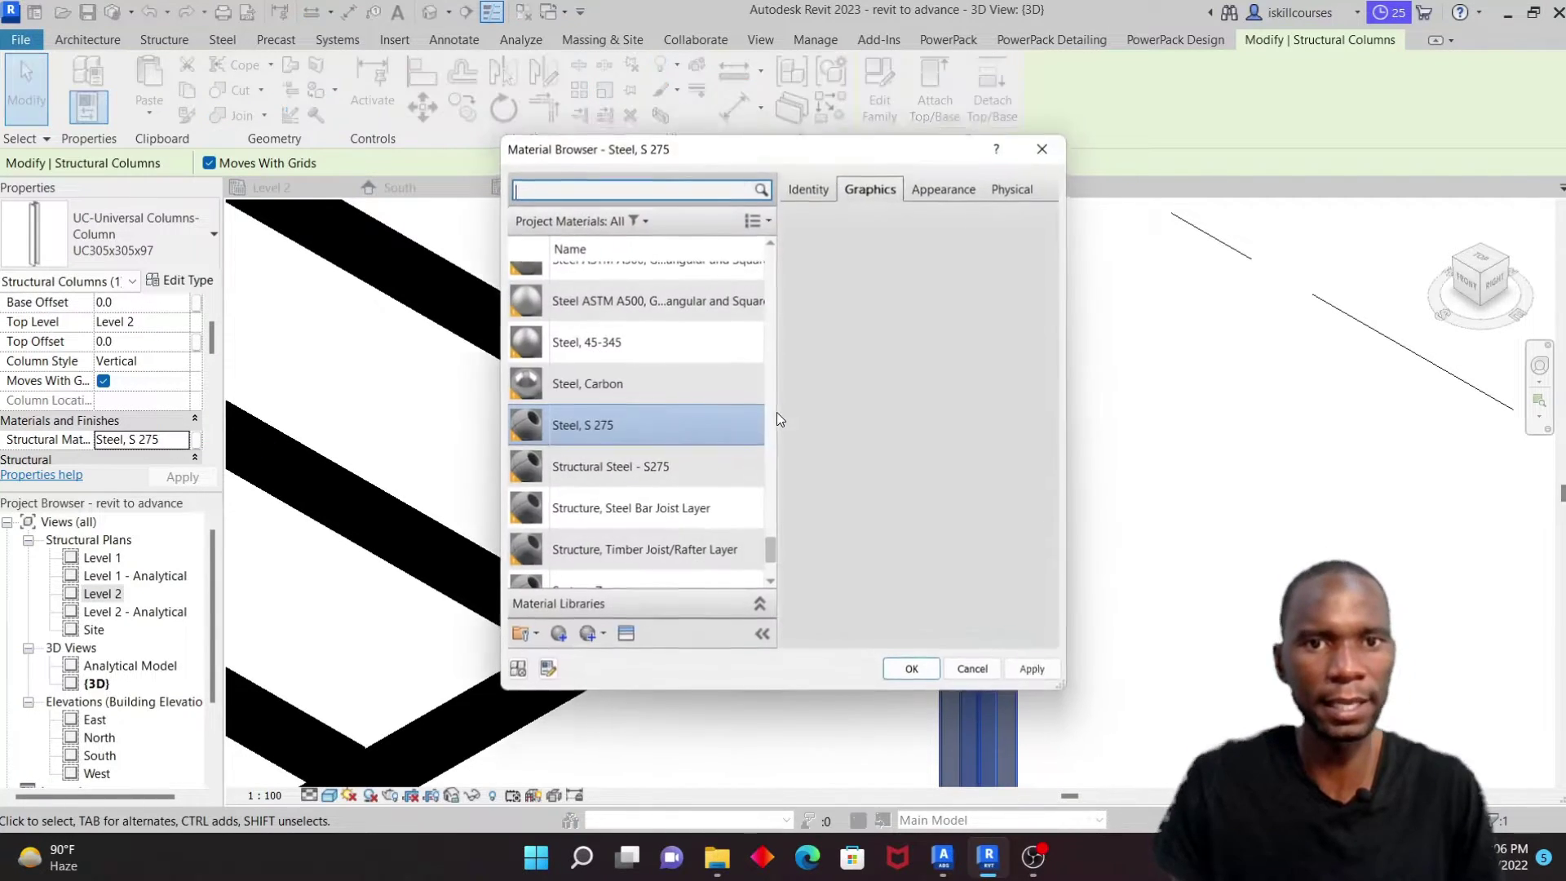
left_click(991, 270)
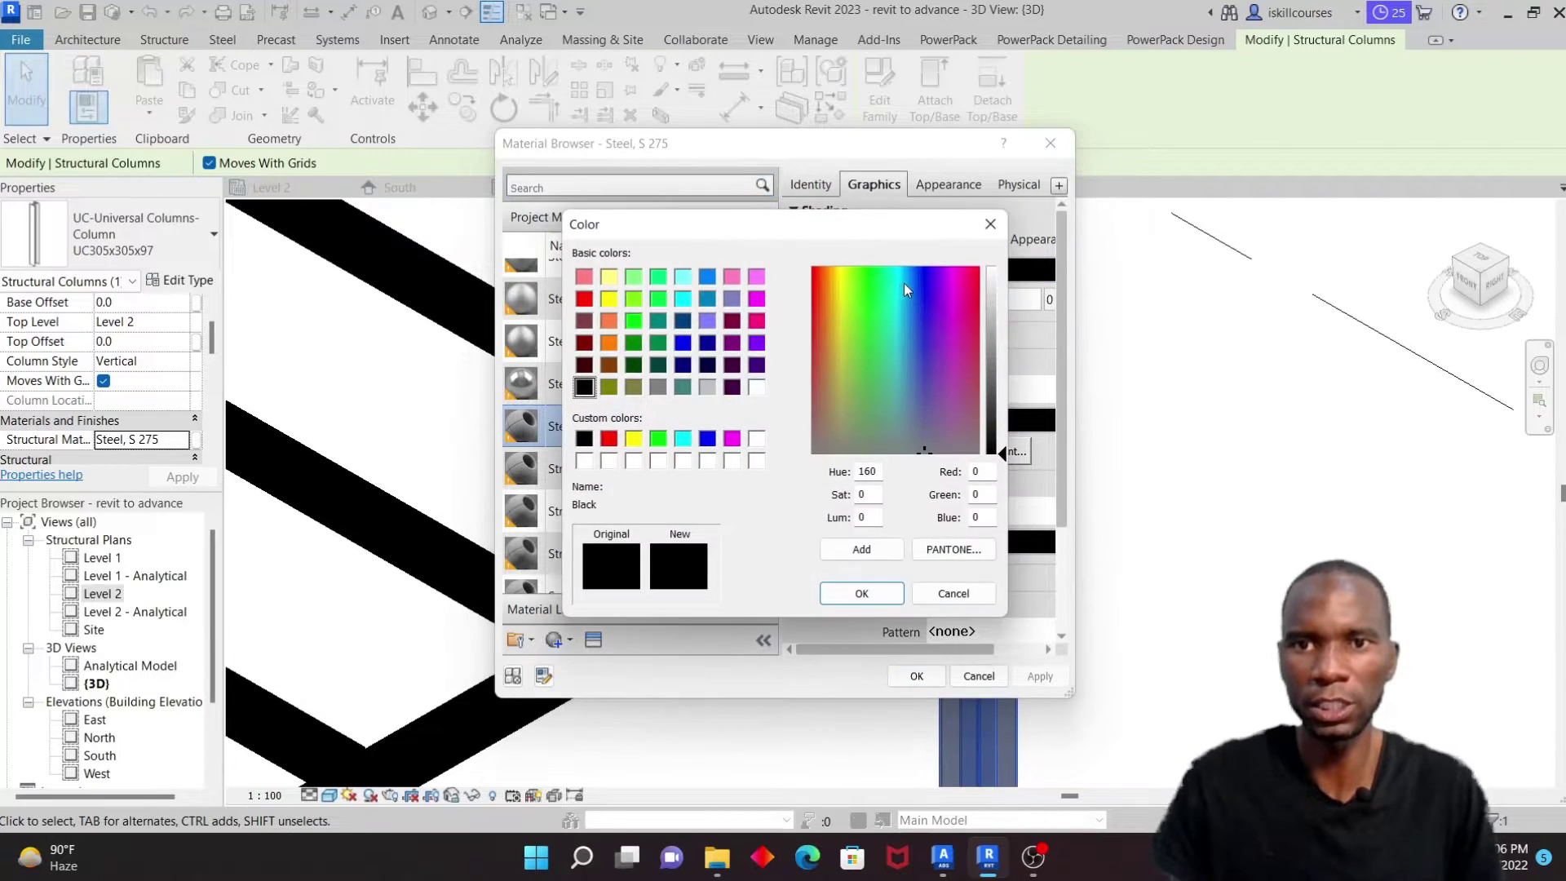
left_click(903, 597)
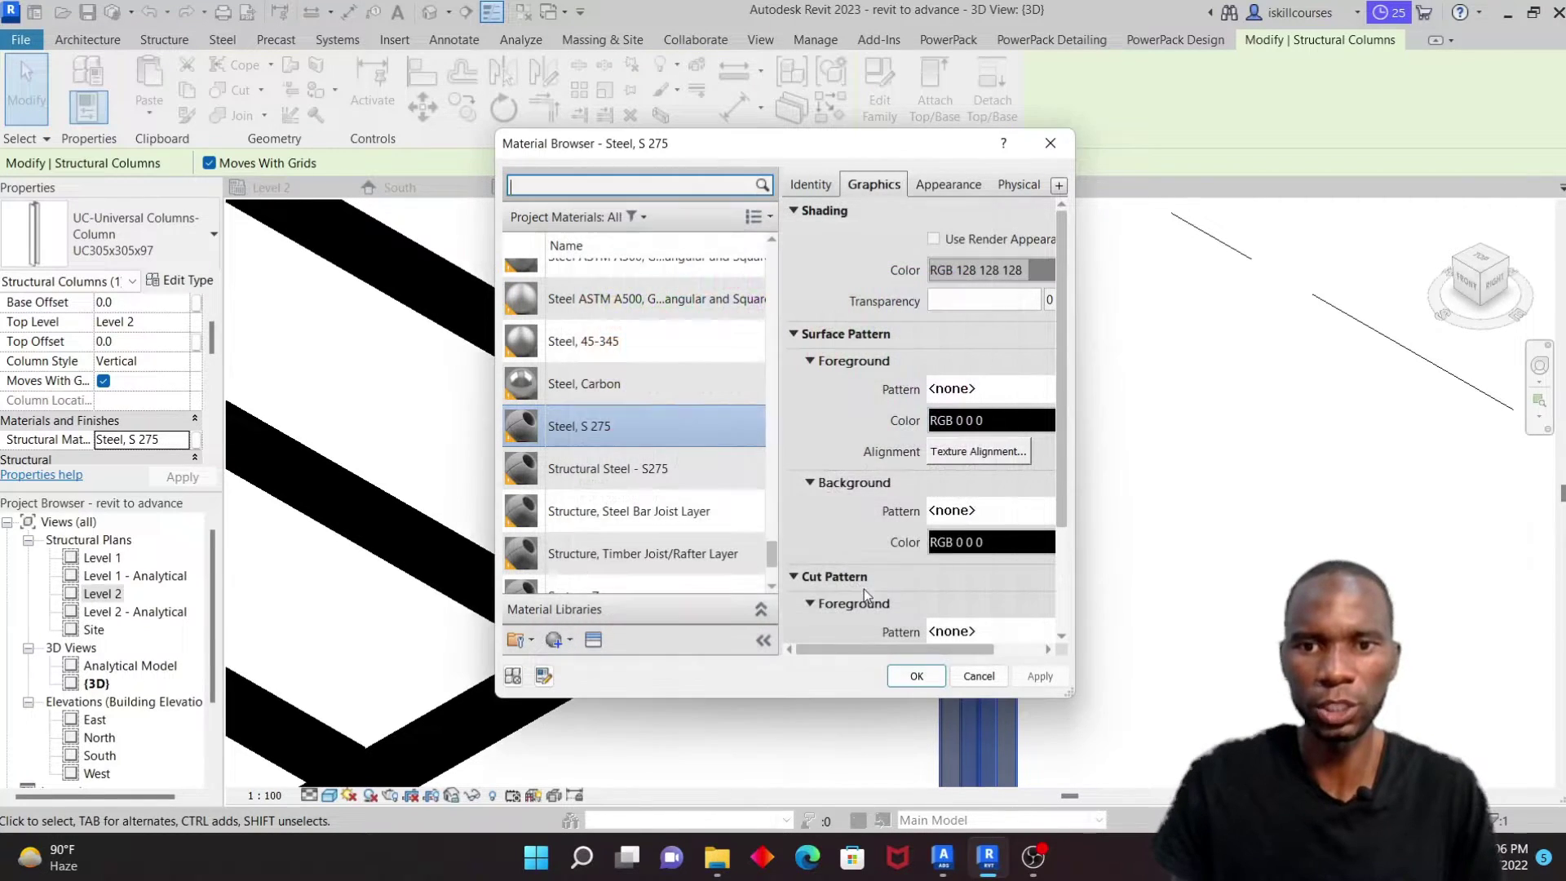
left_click(1039, 676)
left_click(917, 676)
key("Escape")
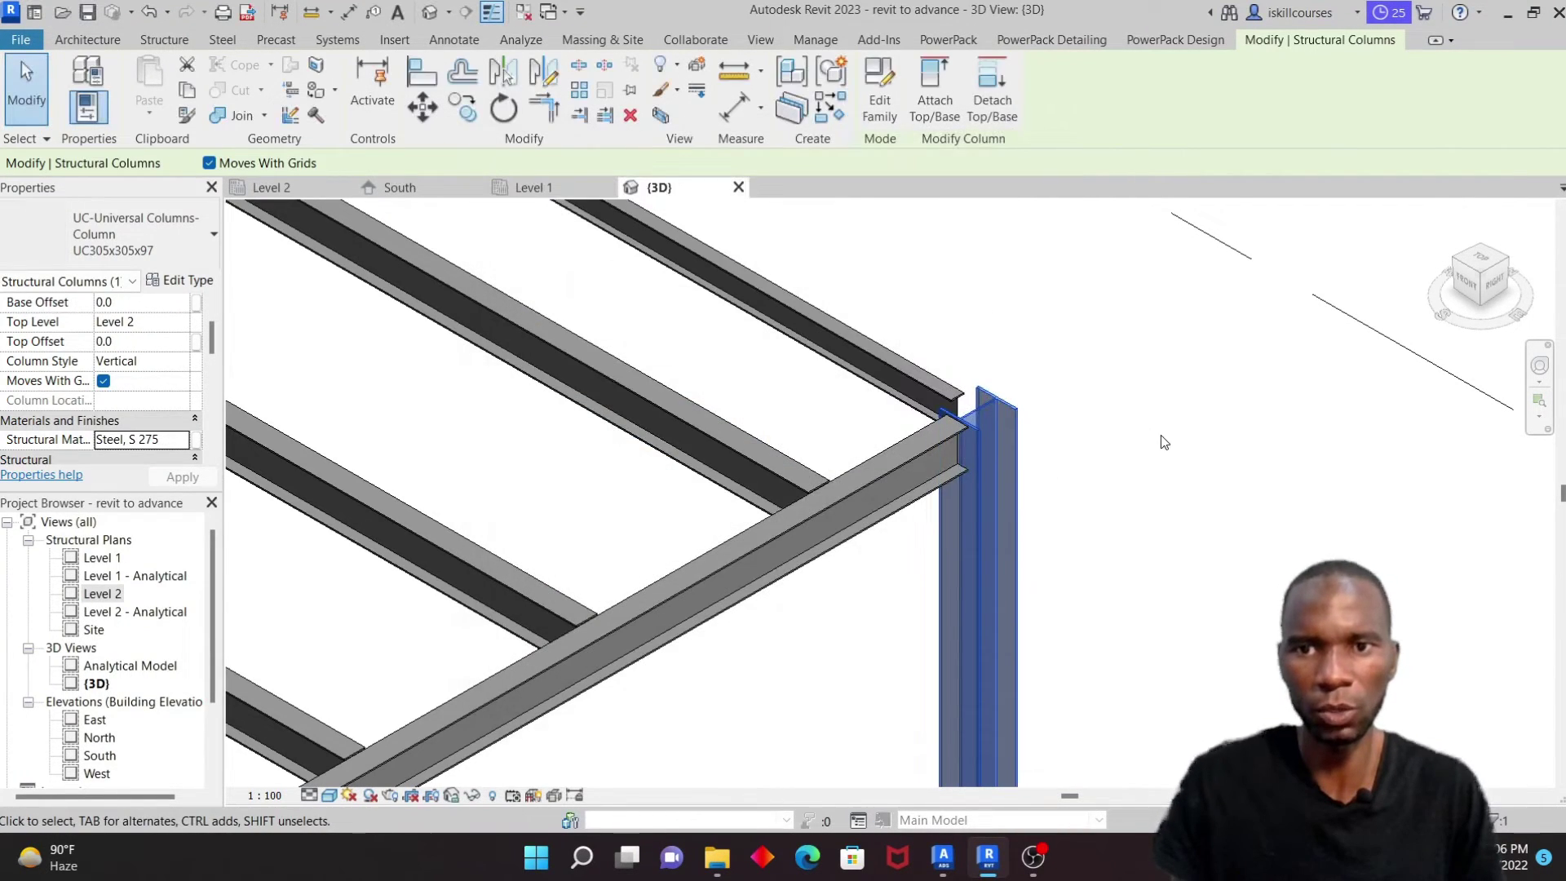
scroll(970, 467, "down", 5)
Step: Give the black beam's Structural Steel - S275 material a grey 128,128,128 shading colour
scroll(548, 349, "up", 8)
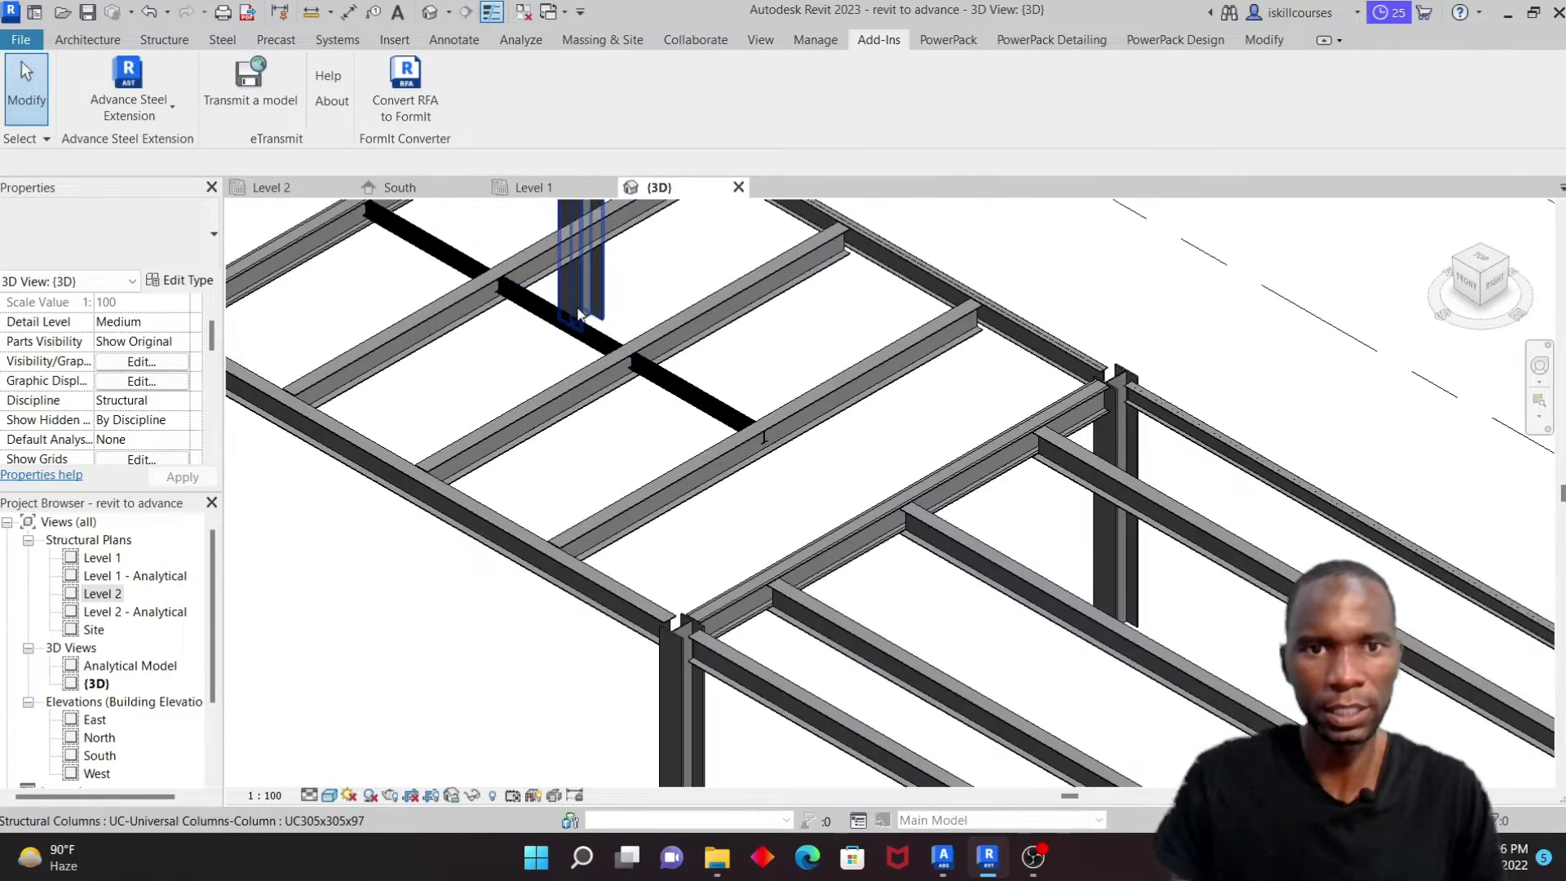
left_click(848, 494)
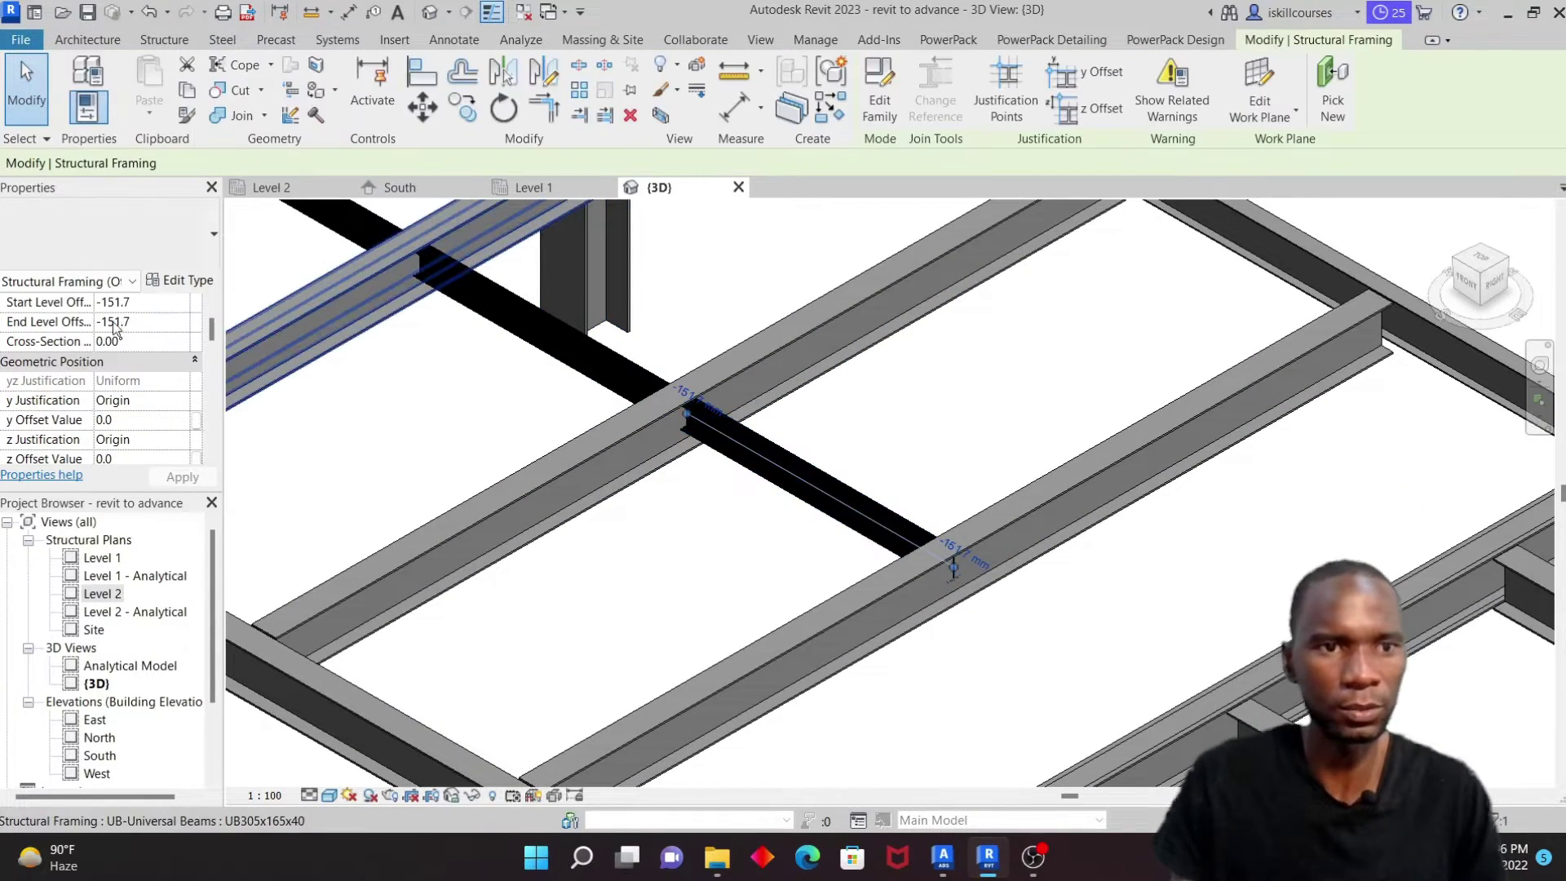
scroll(141, 350, "down", 3)
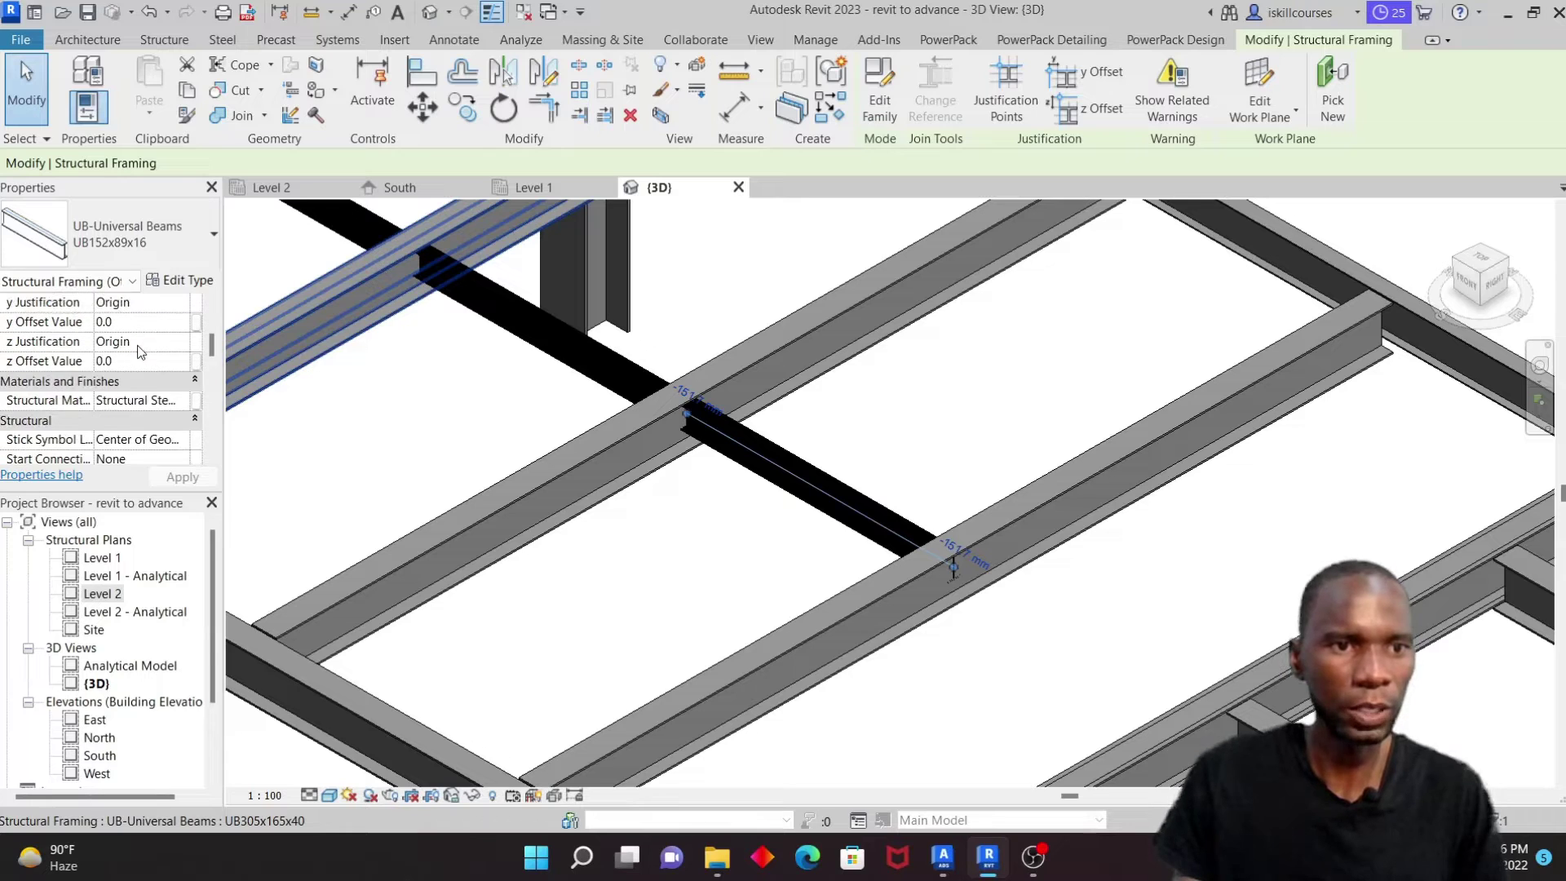
left_click(182, 400)
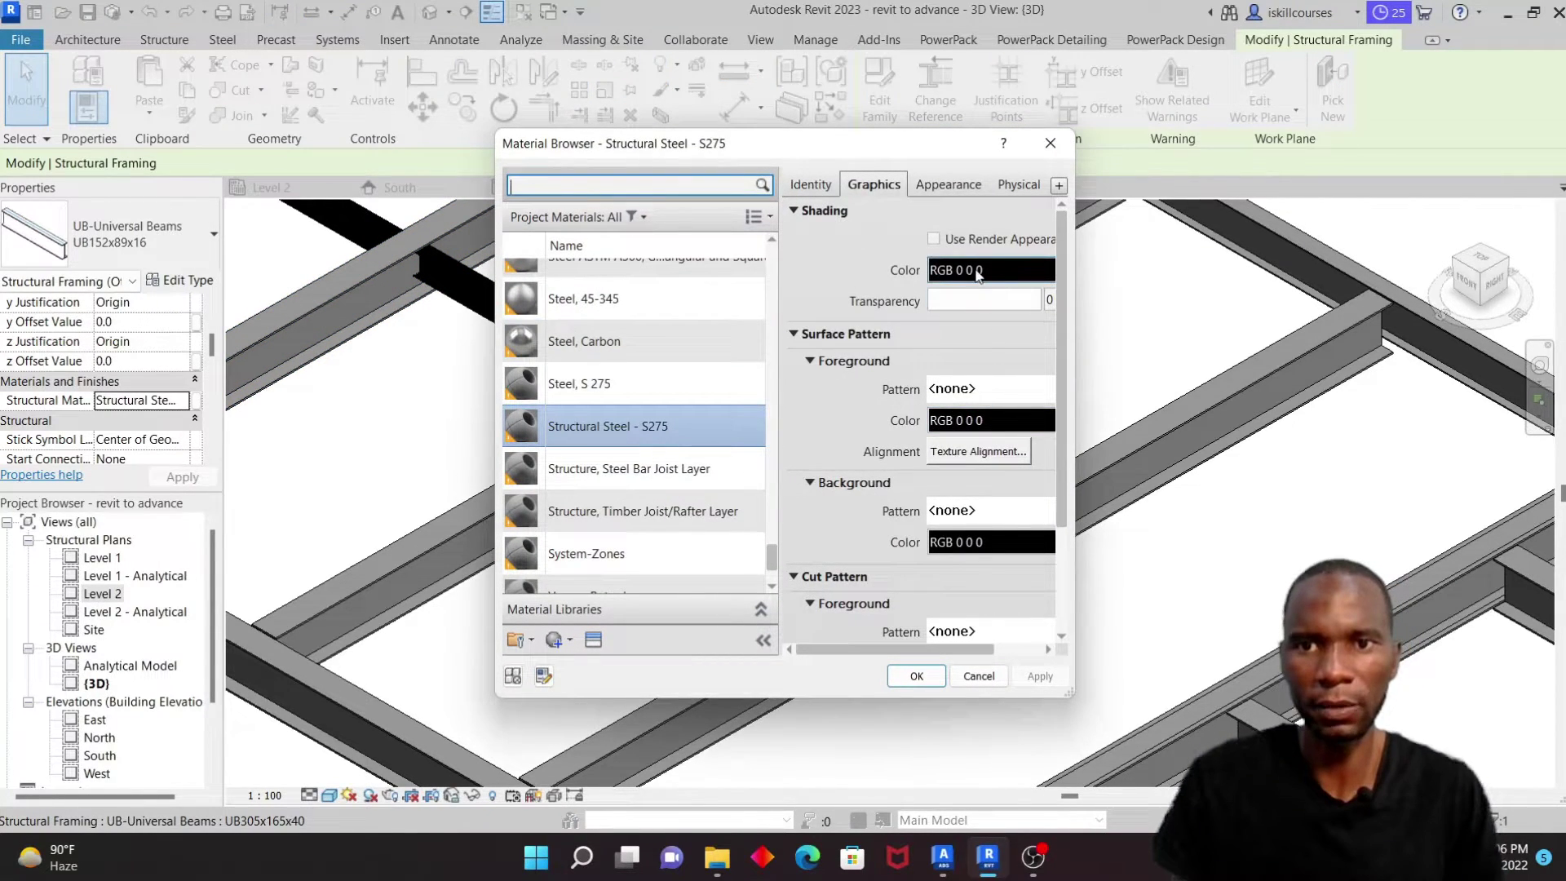
left_click(978, 272)
left_click(657, 387)
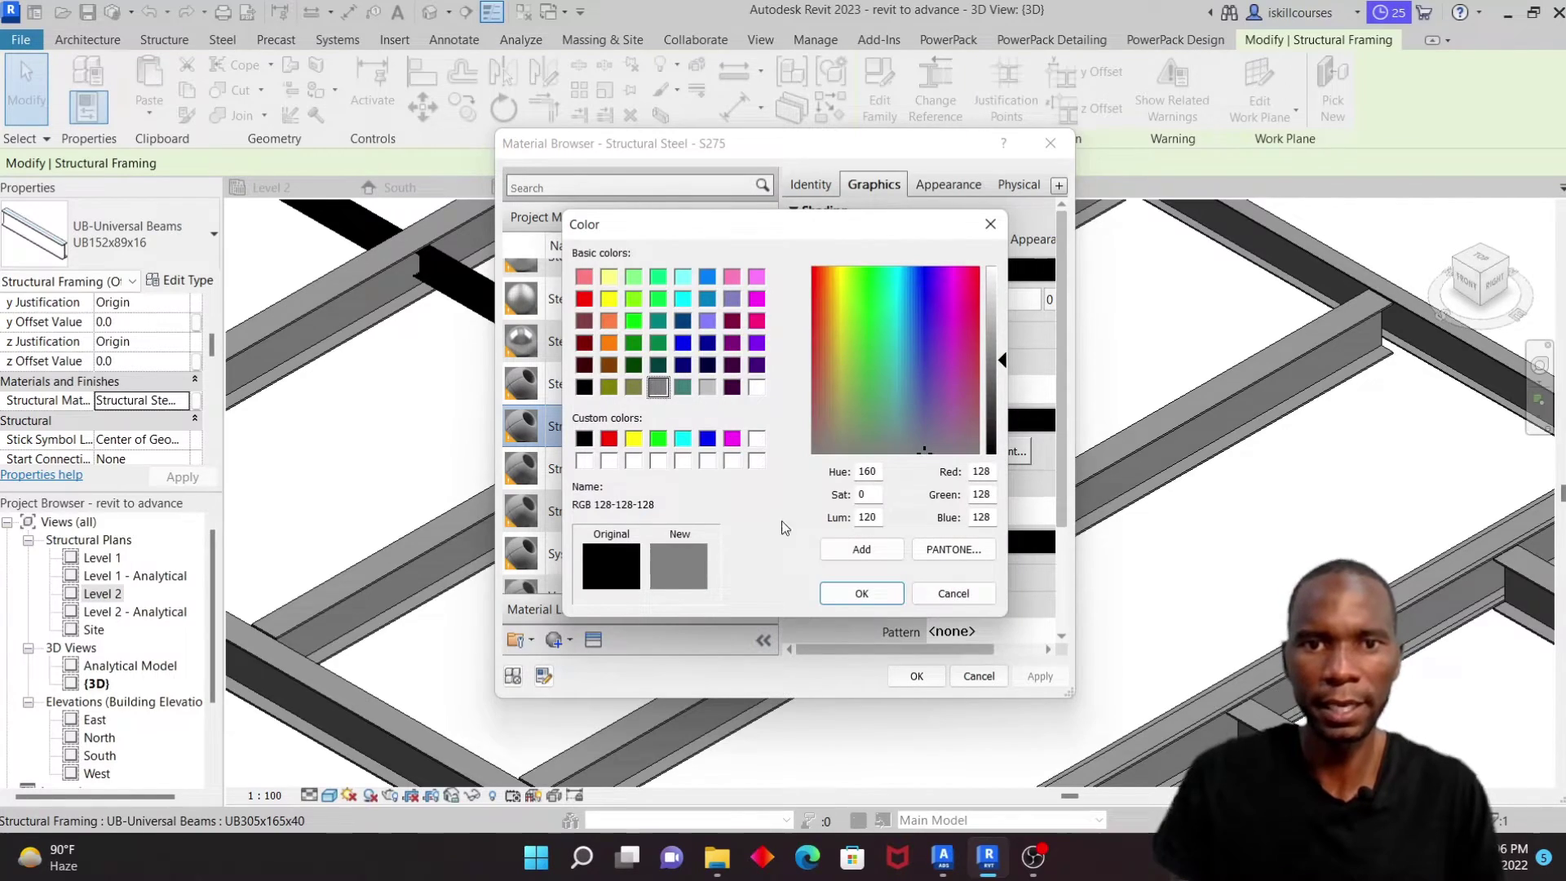
left_click(861, 593)
left_click(917, 676)
Step: Clear the accidentally selected level in the 3D view
scroll(652, 408, "down", 5)
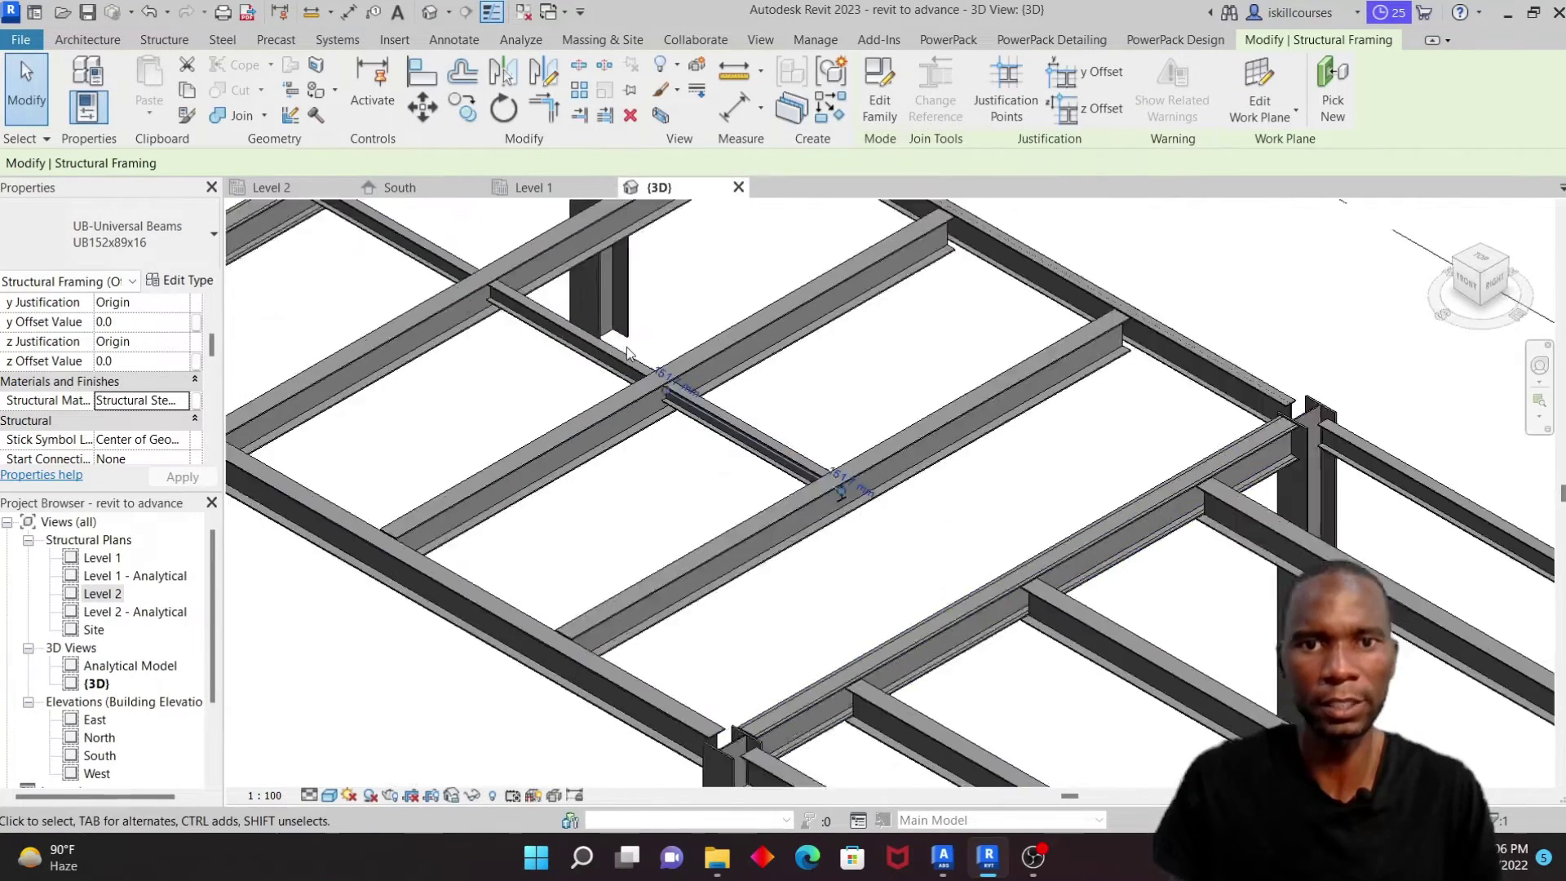
left_click(546, 376)
key("Escape")
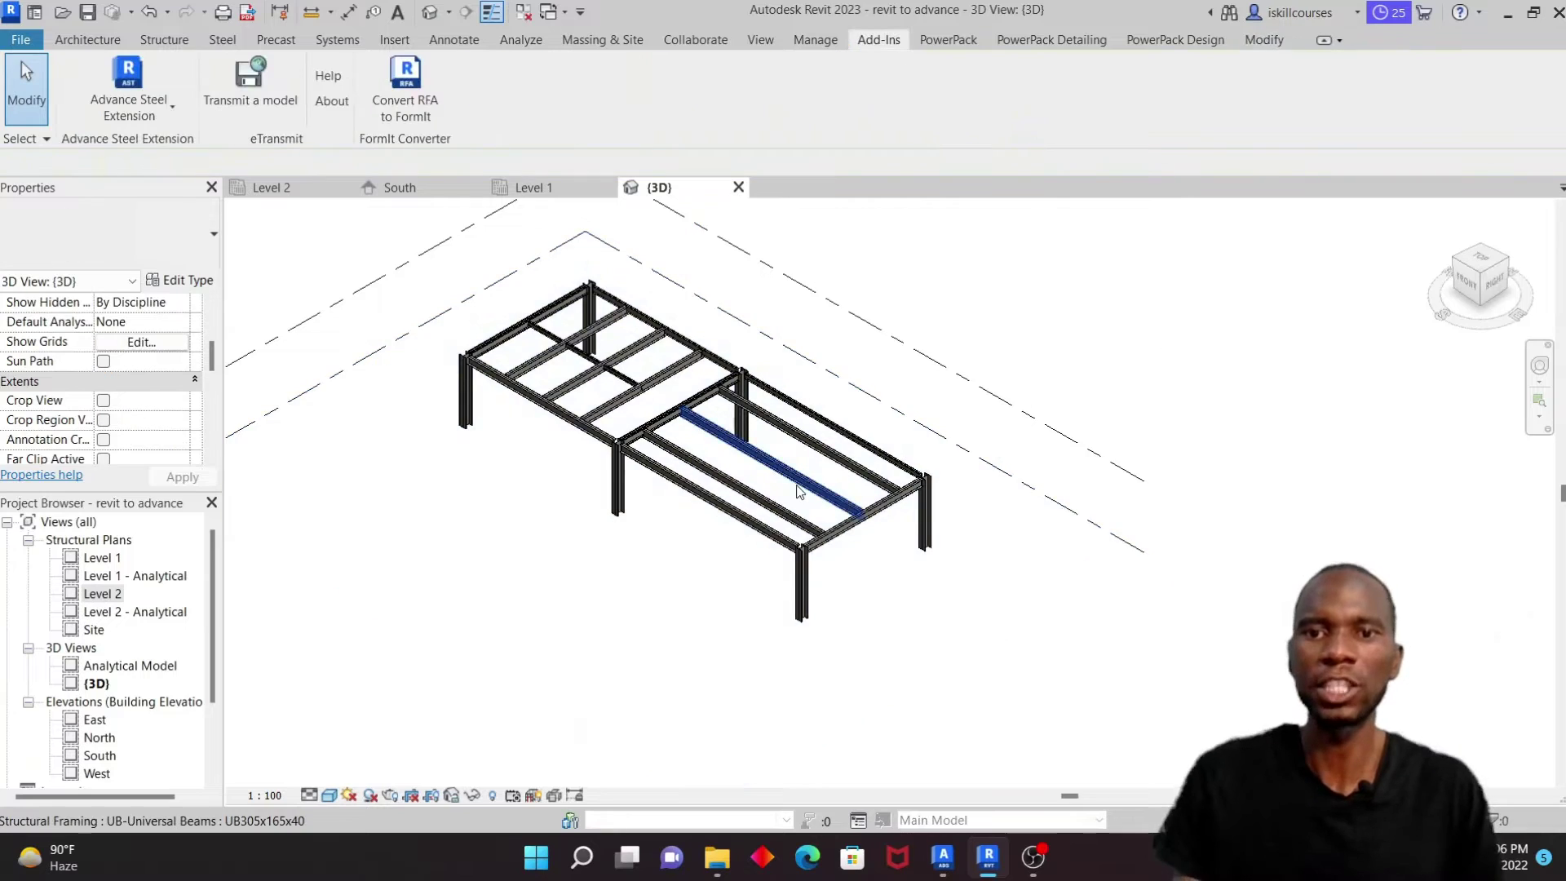
scroll(863, 694, "up", 3)
Step: In Advance Steel, confirm a beam's section is still UB203x102x23 S275, then return to Revit
left_click(943, 858)
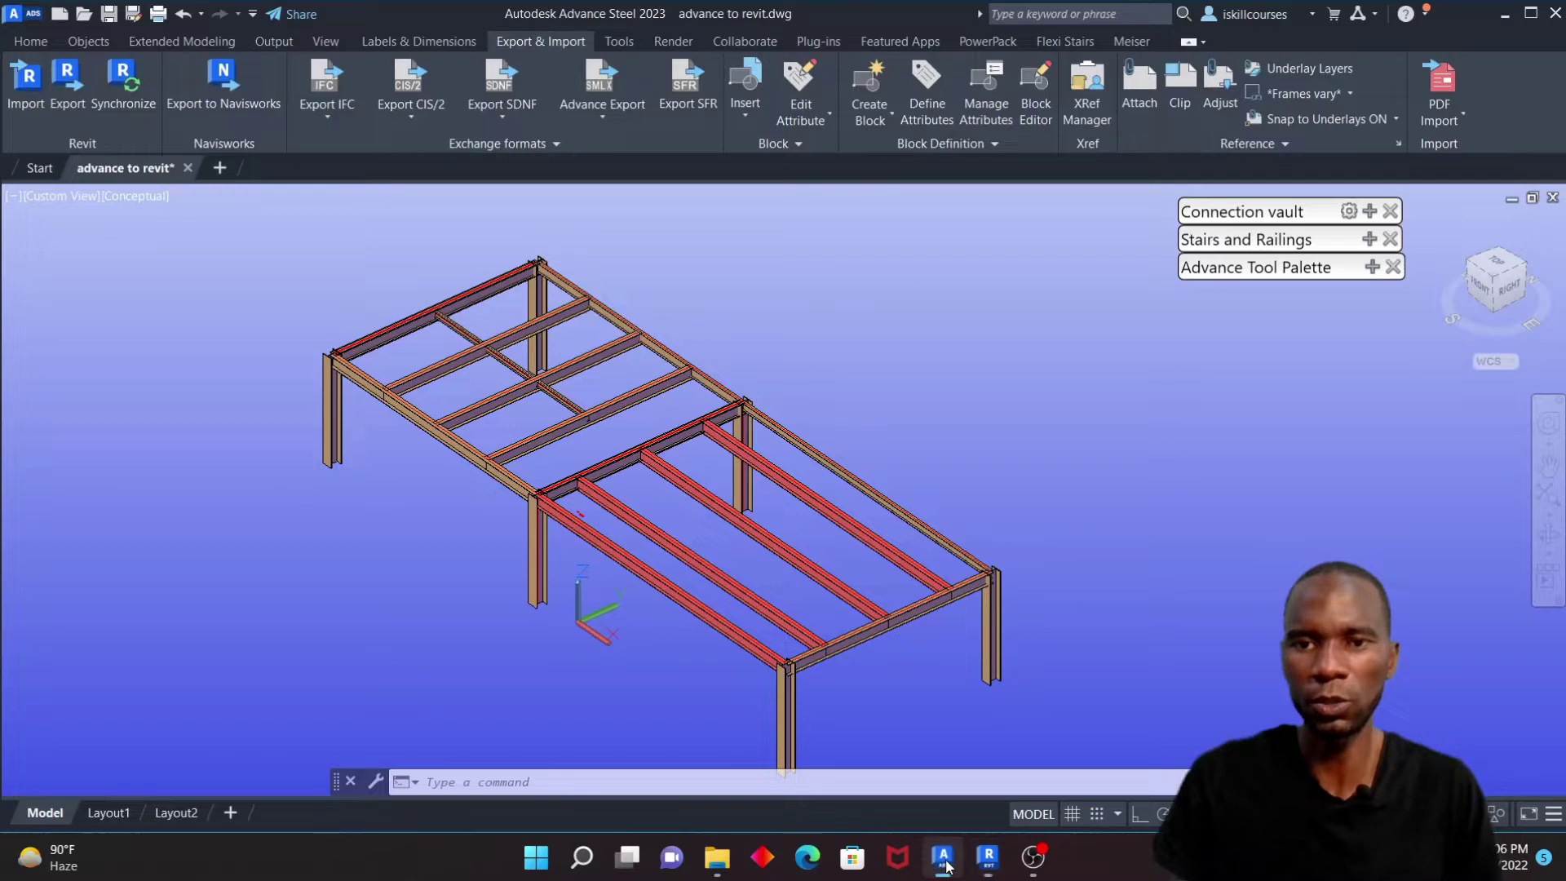
scroll(916, 539, "up", 2)
scroll(971, 535, "down", 4)
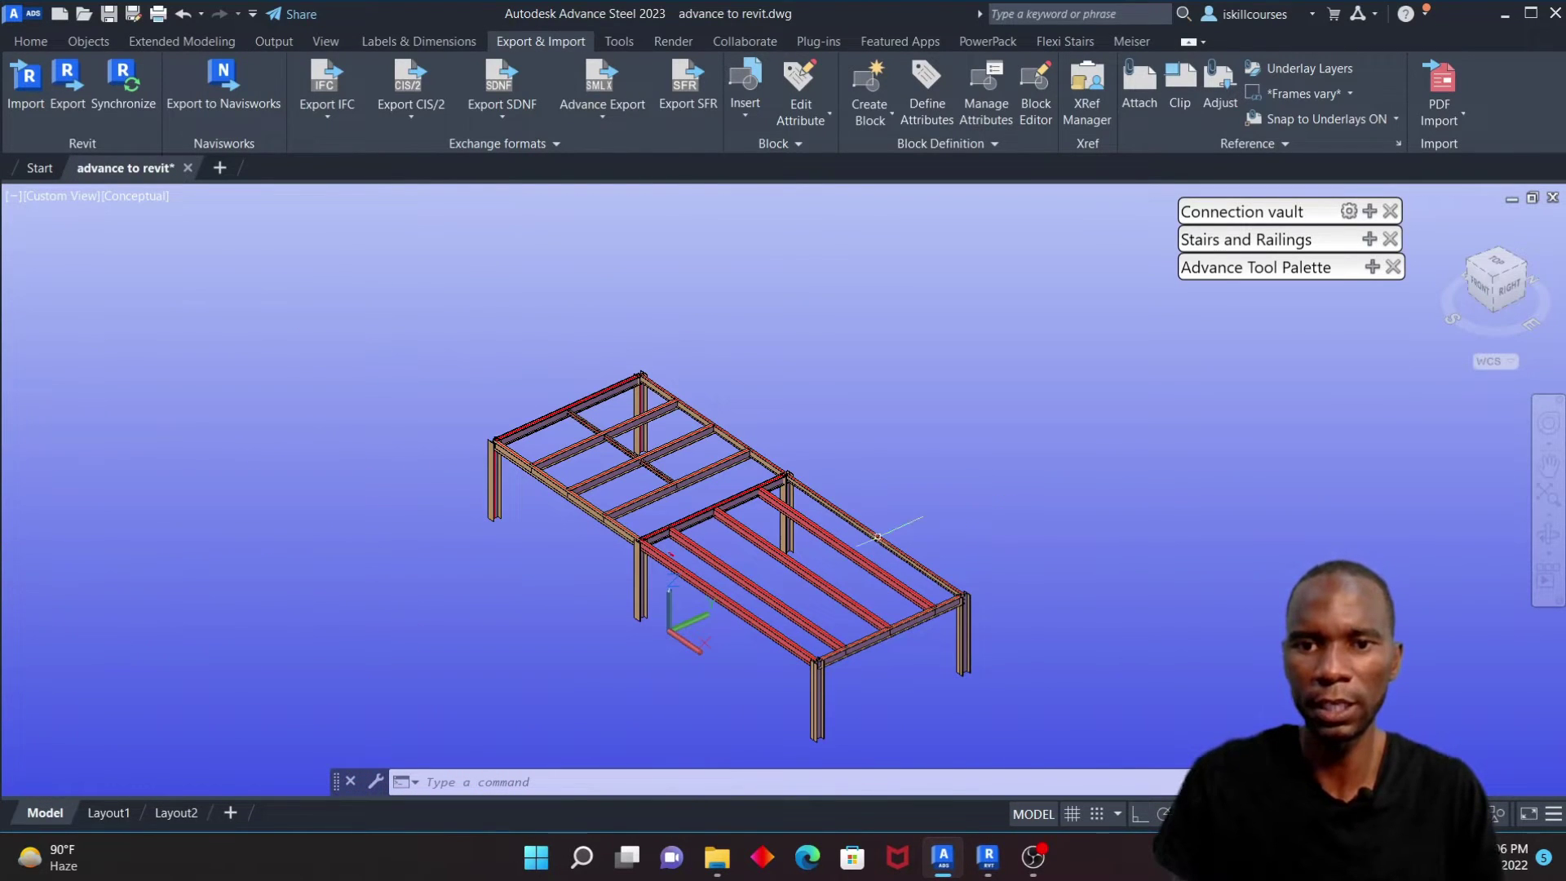
double_click(876, 536)
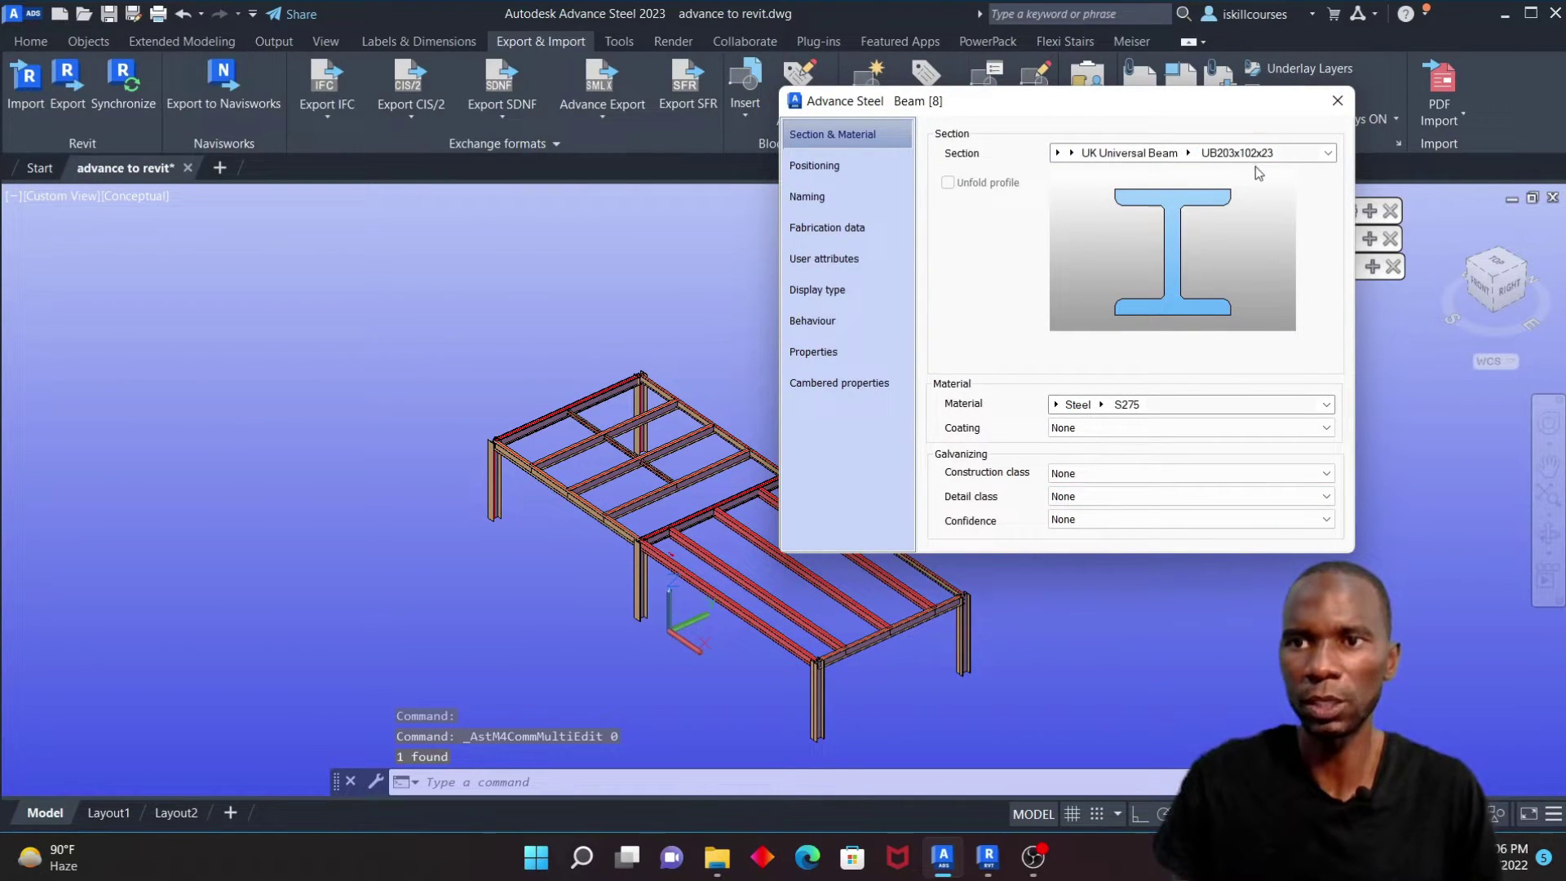
left_click(1337, 100)
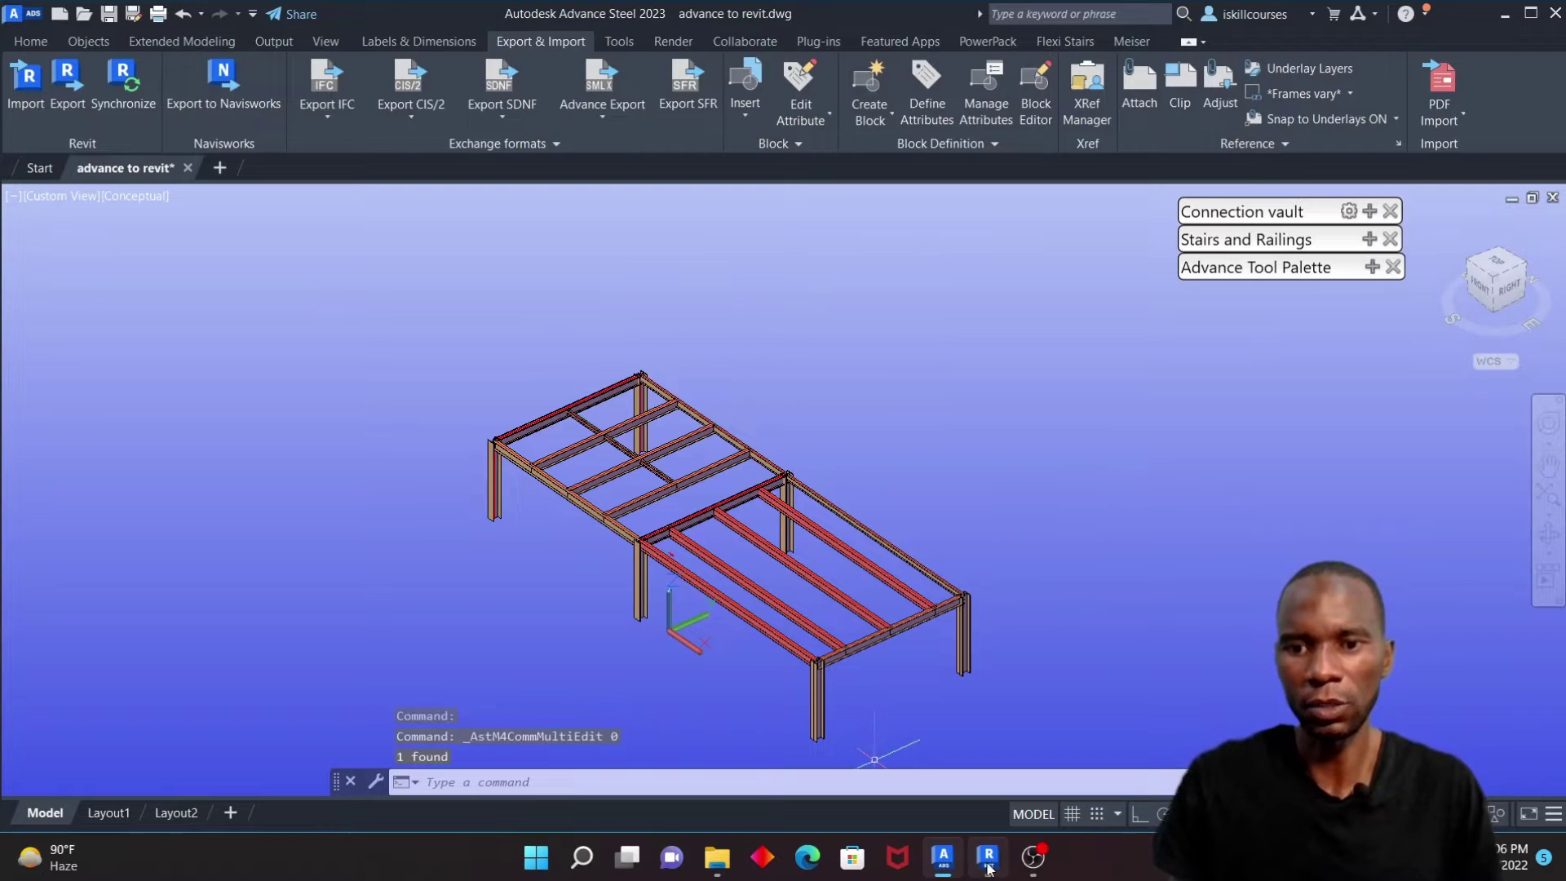
left_click(987, 866)
left_click(950, 414)
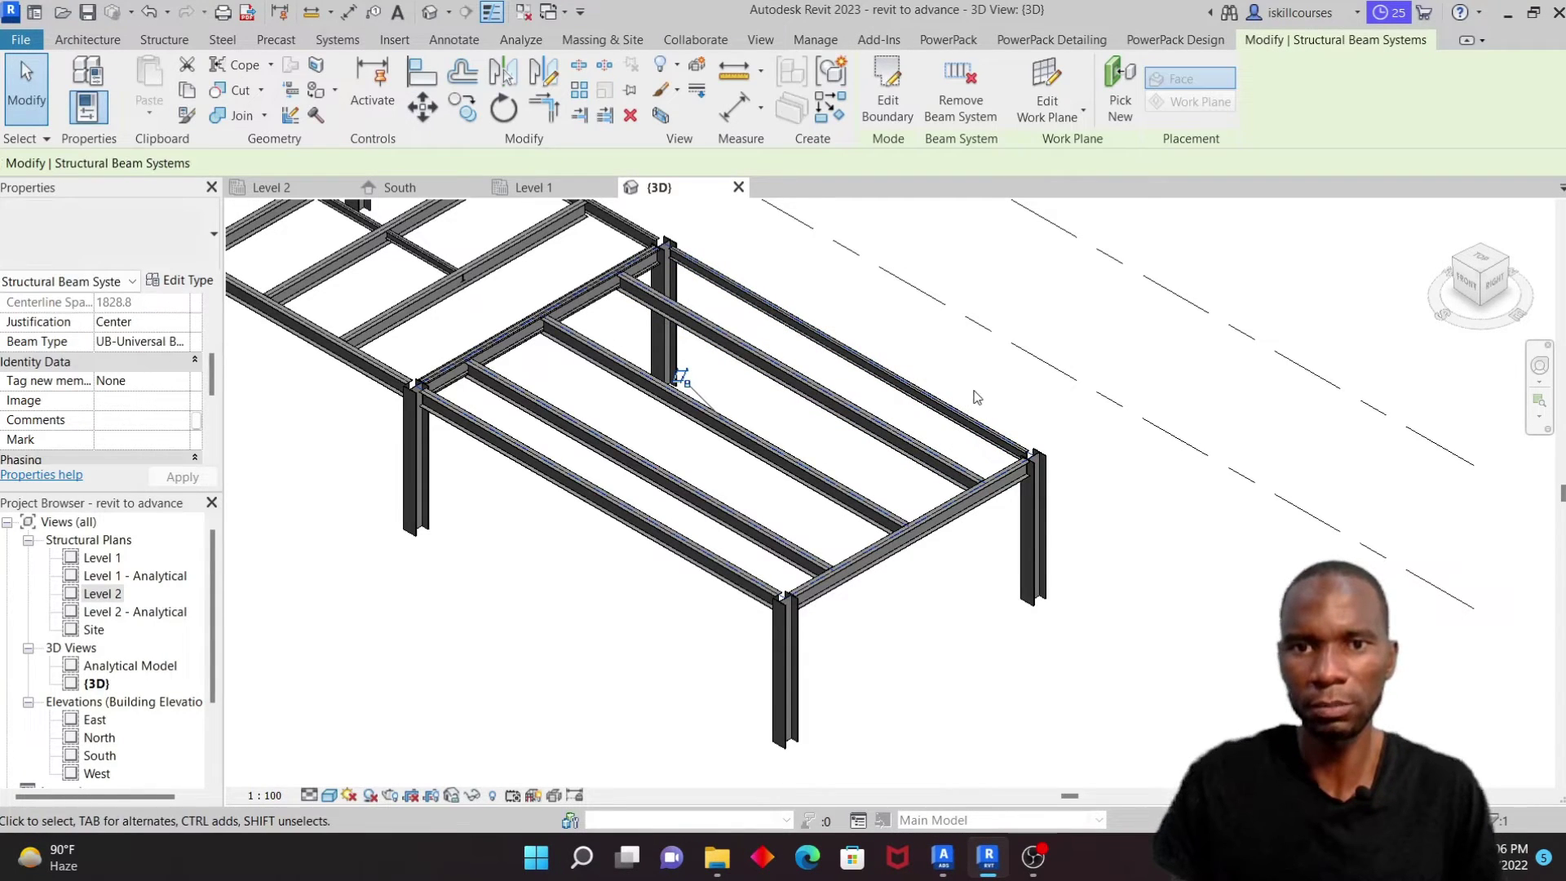
Step: Inspect the top edge beam and zoom the 3D view to locate the cross beam
key("Escape")
scroll(967, 408, "up", 3)
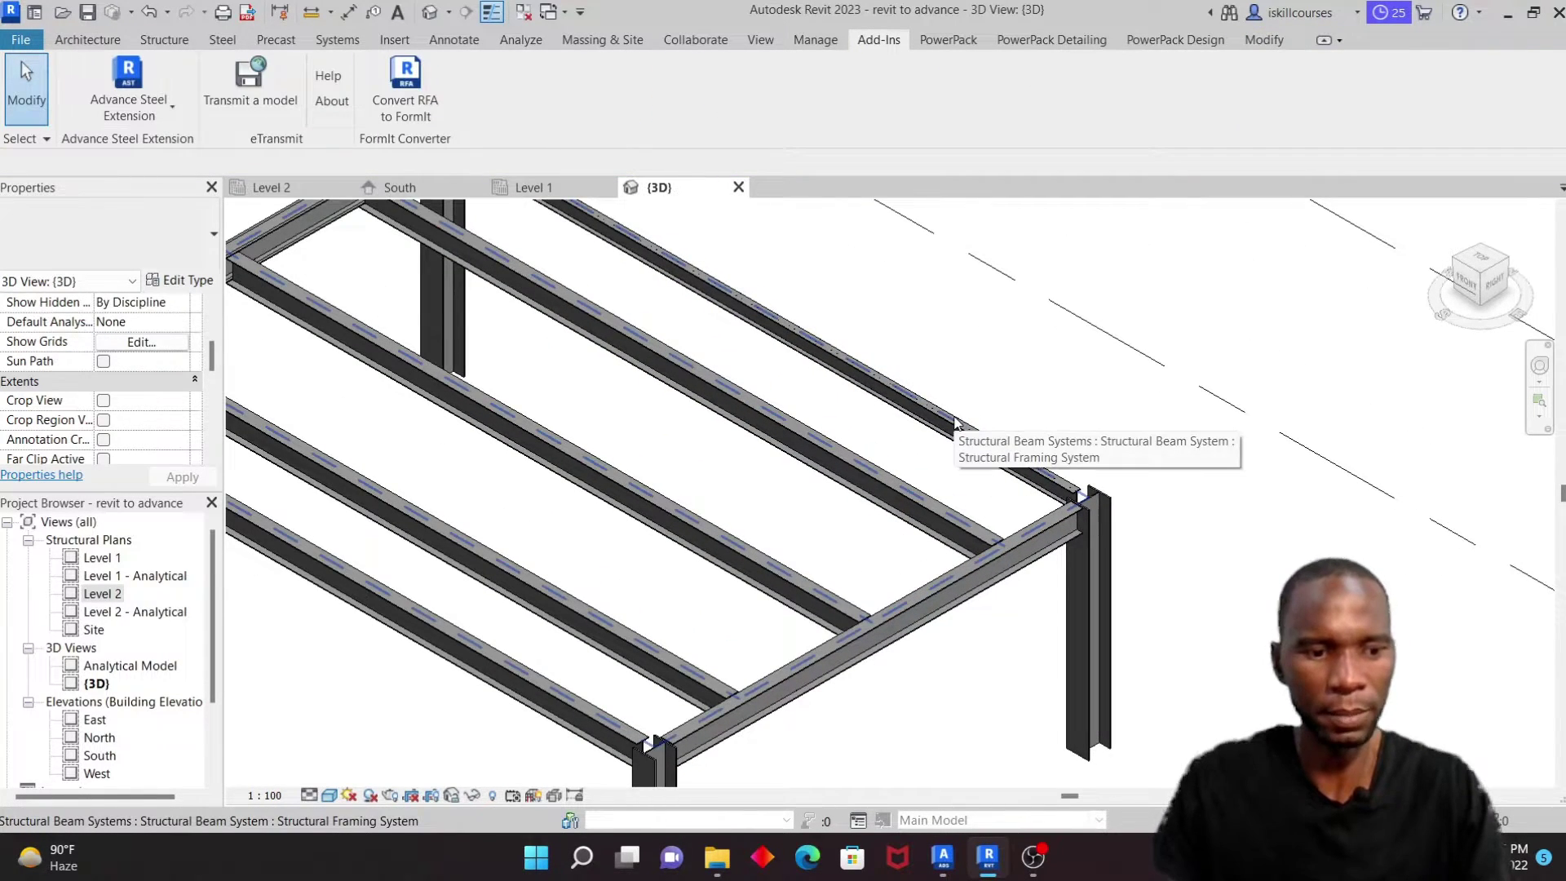
left_click(956, 423)
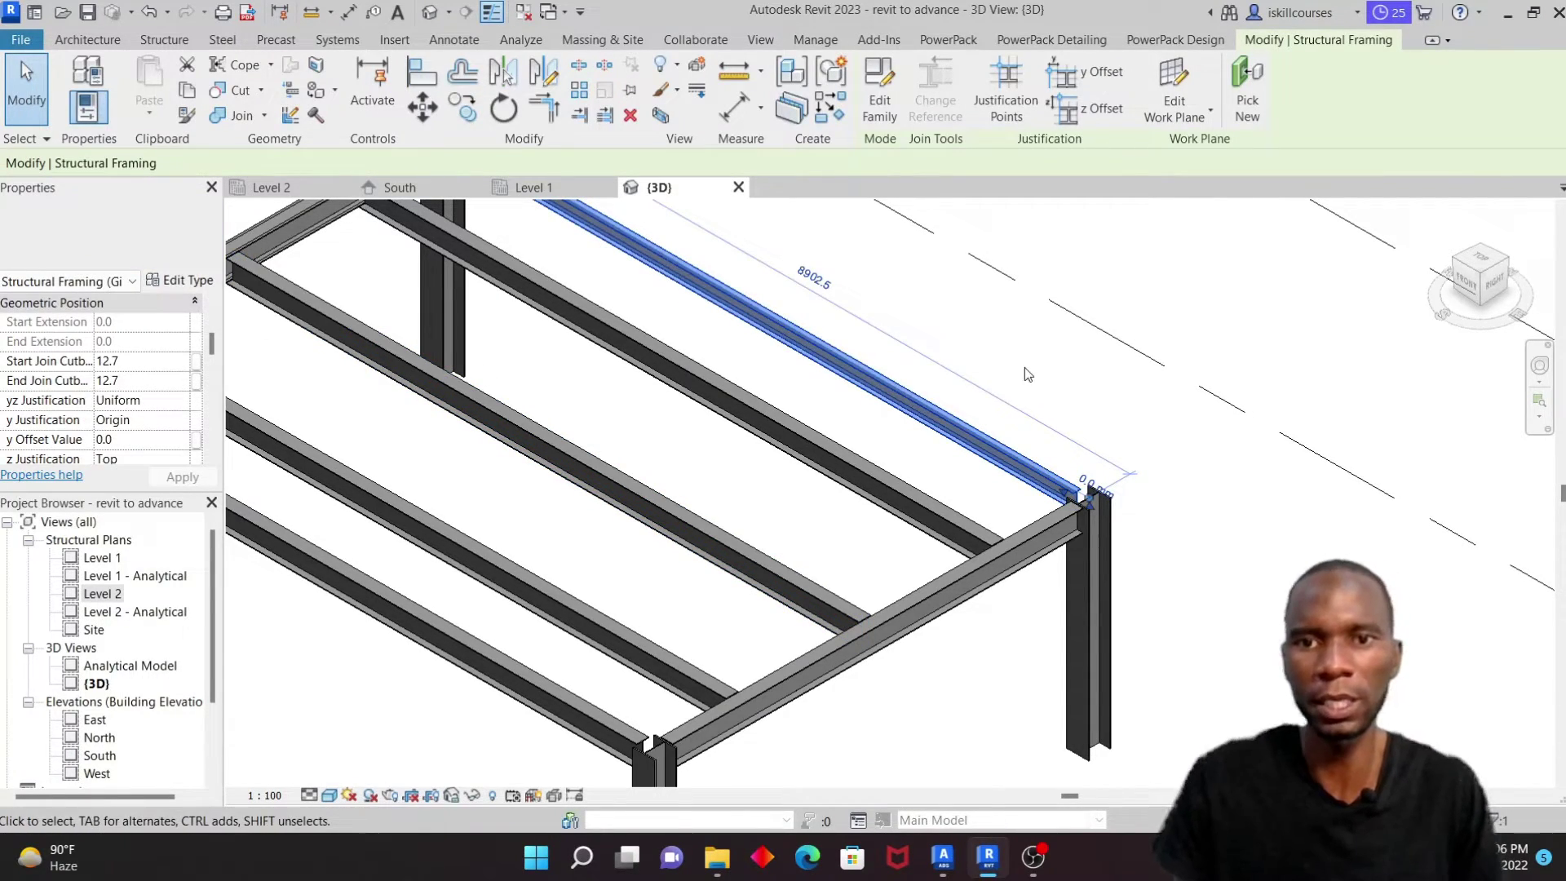
key("Escape")
scroll(1024, 367, "down", 5)
scroll(584, 308, "up", 6)
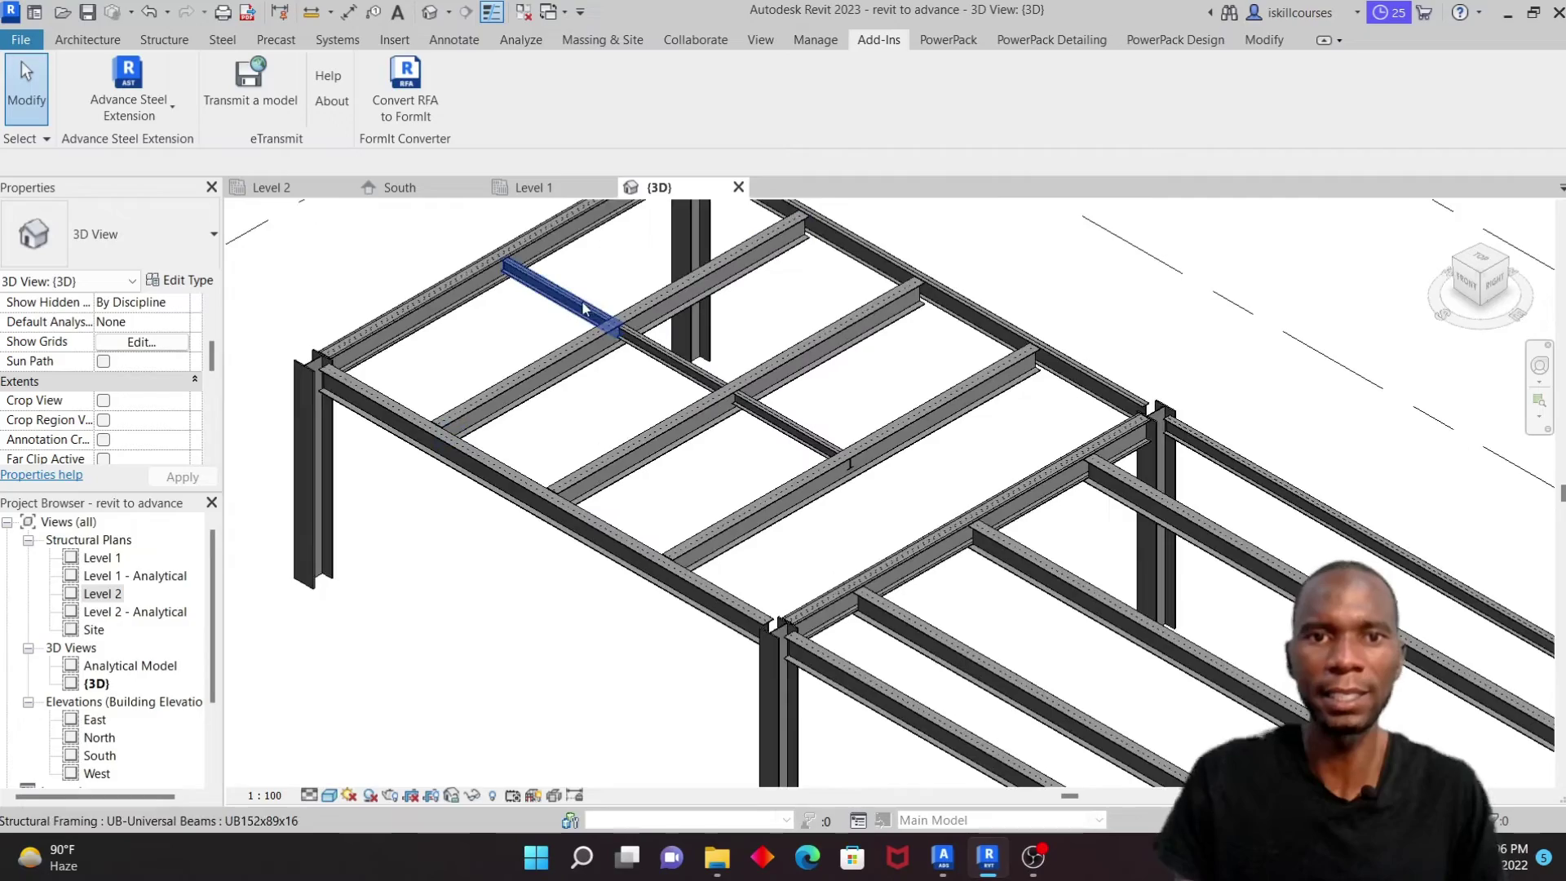
scroll(570, 444, "down", 5)
scroll(641, 465, "up", 5)
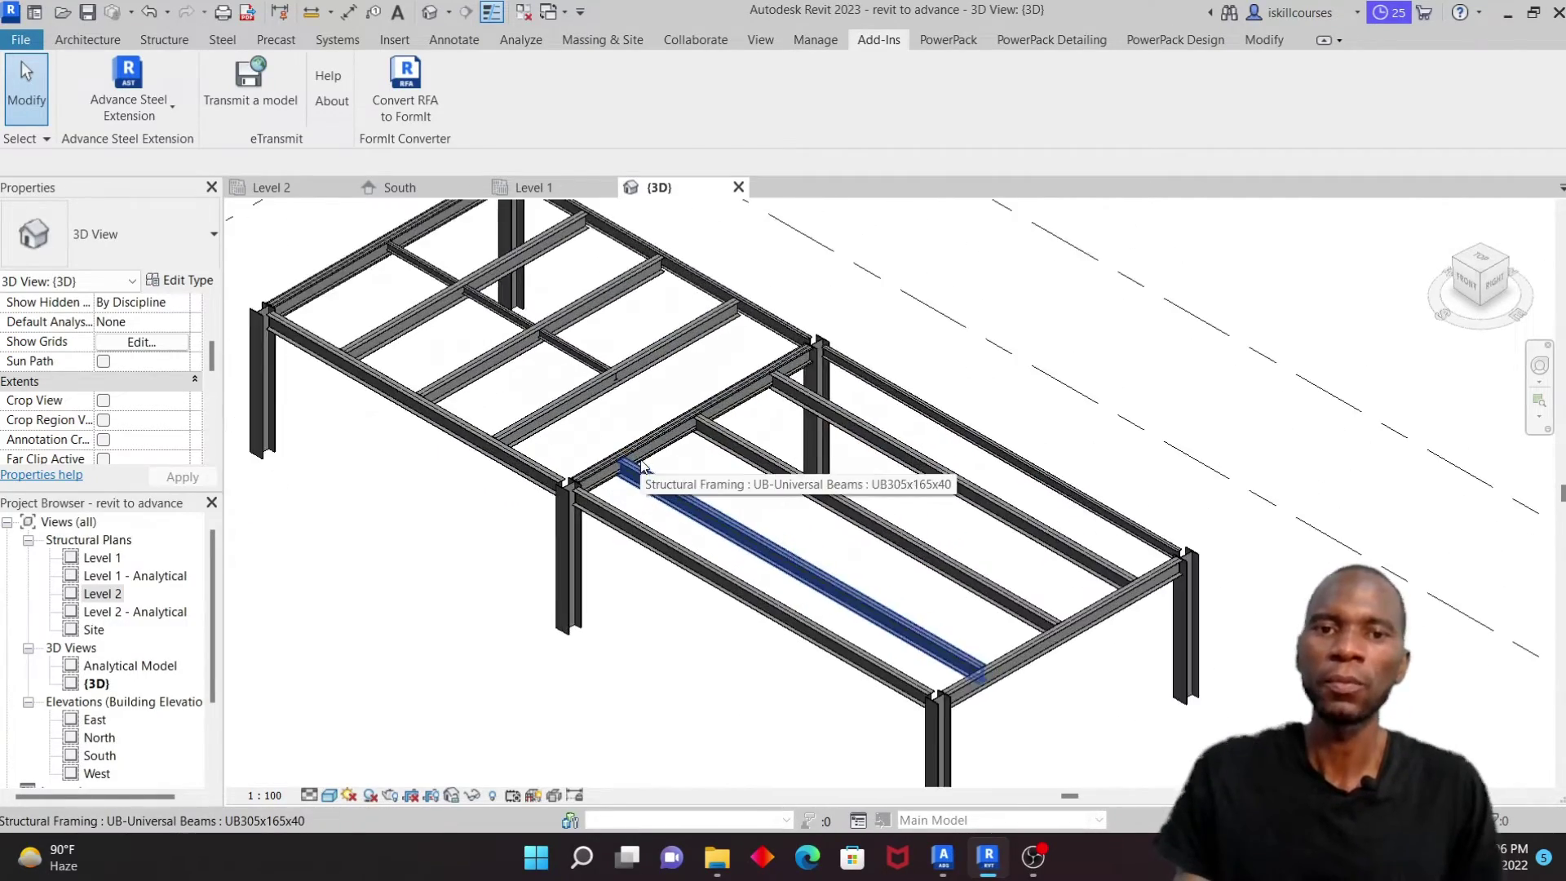
scroll(644, 471, "up", 4)
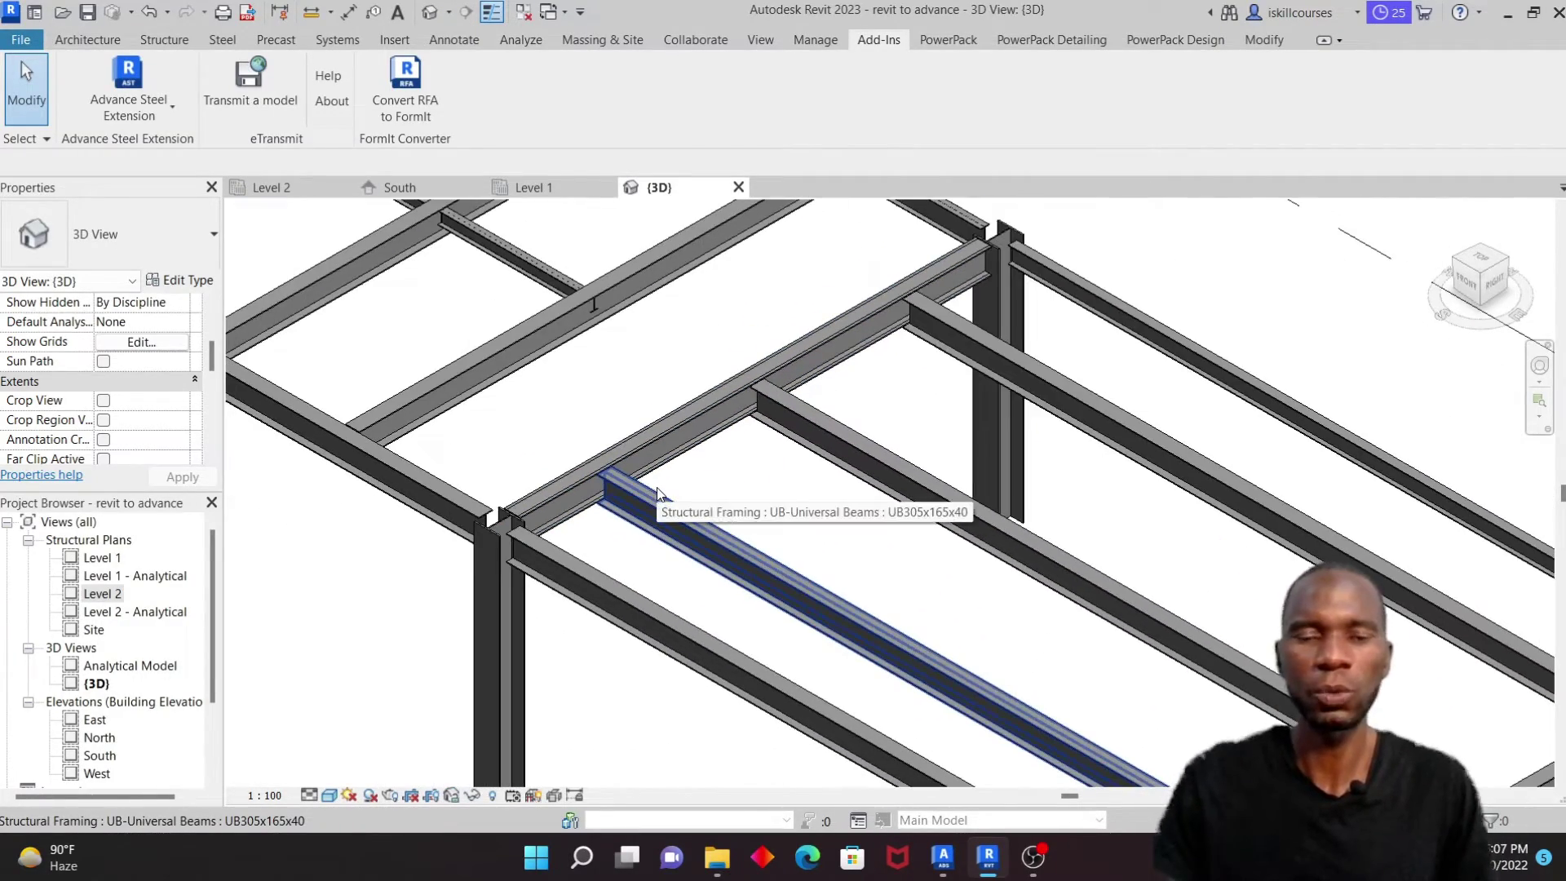
scroll(657, 490, "down", 6)
scroll(800, 517, "up", 4)
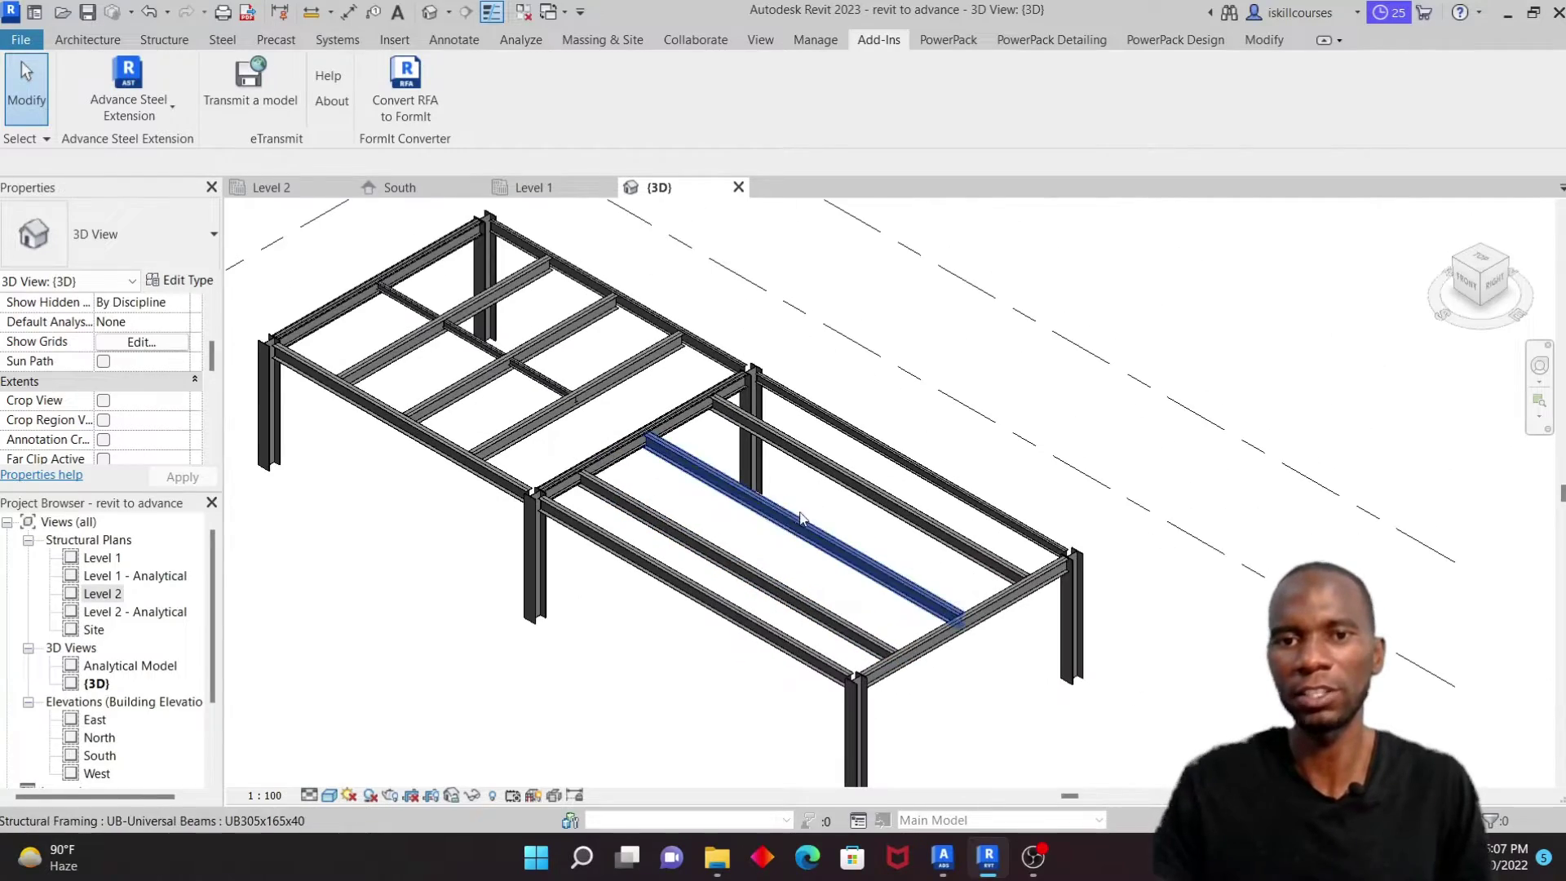
scroll(483, 366, "up", 4)
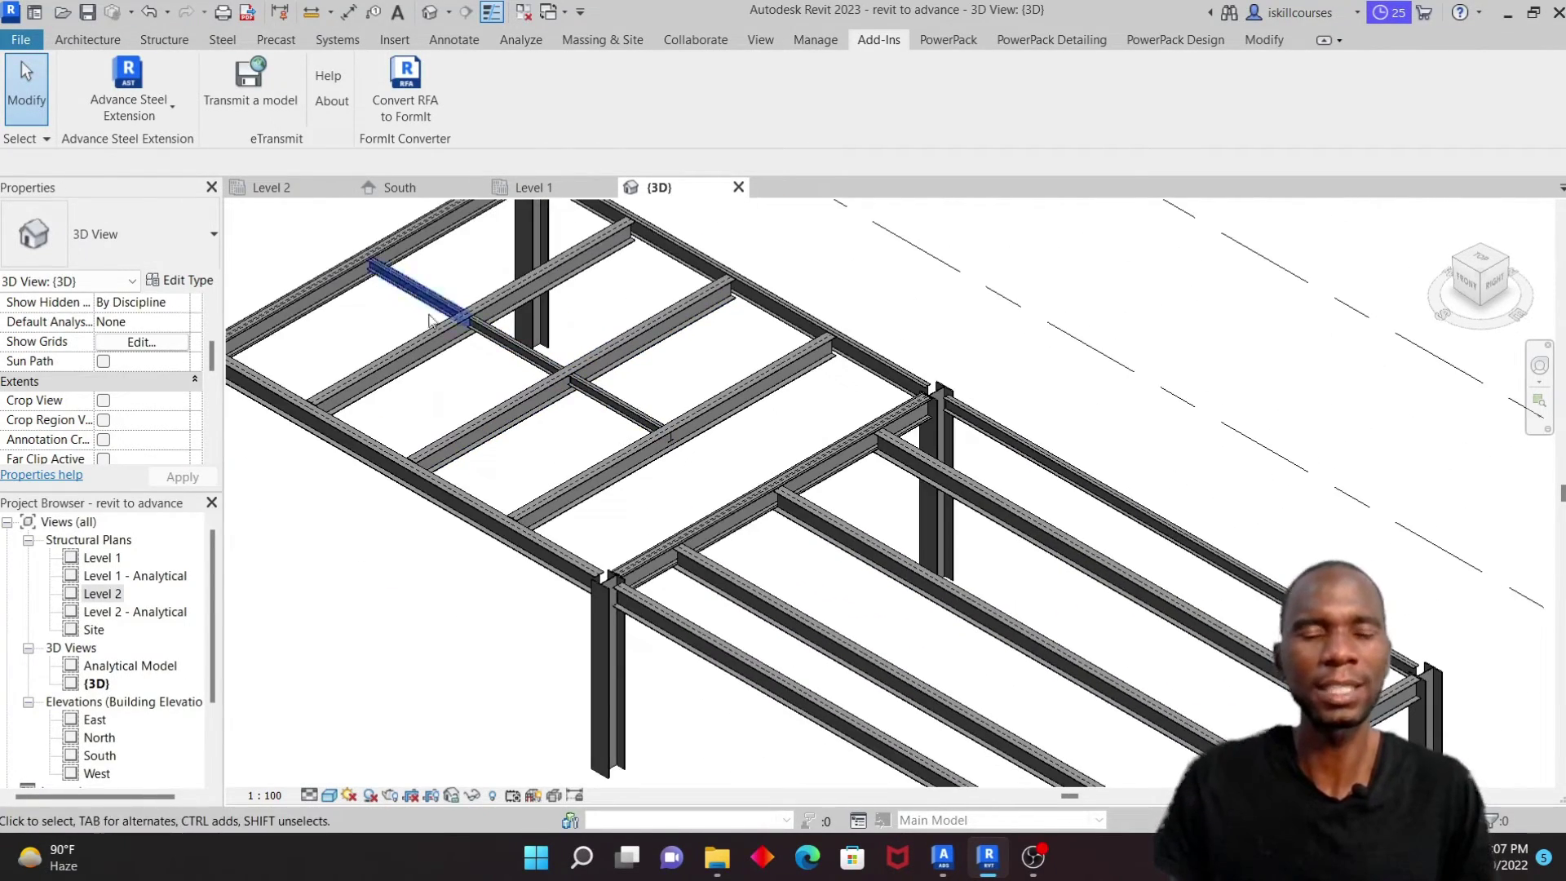
scroll(429, 318, "down", 4)
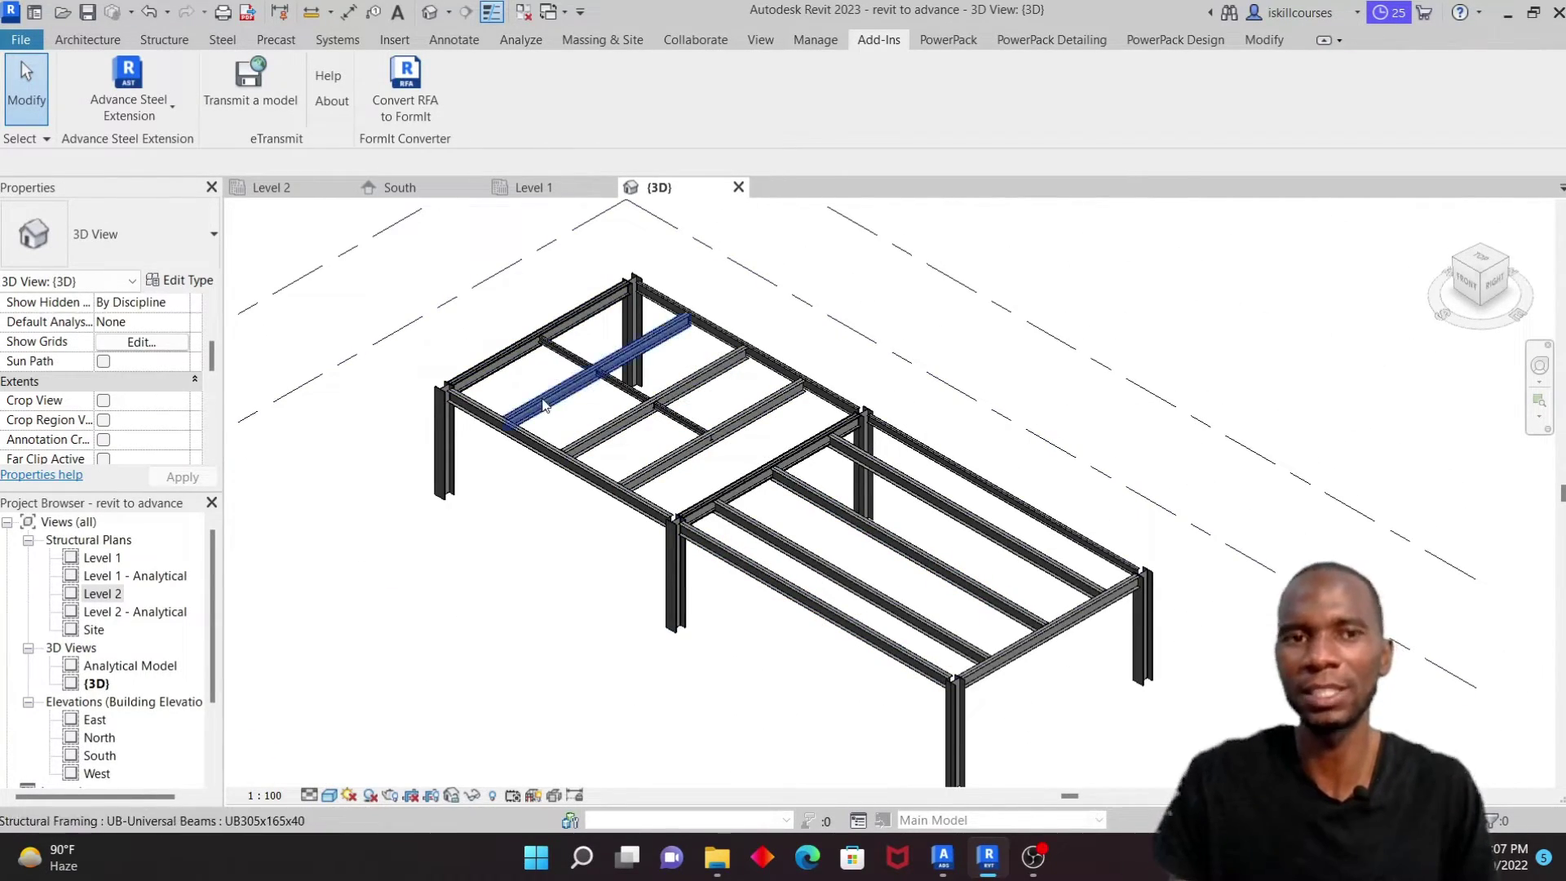
scroll(544, 408, "down", 2)
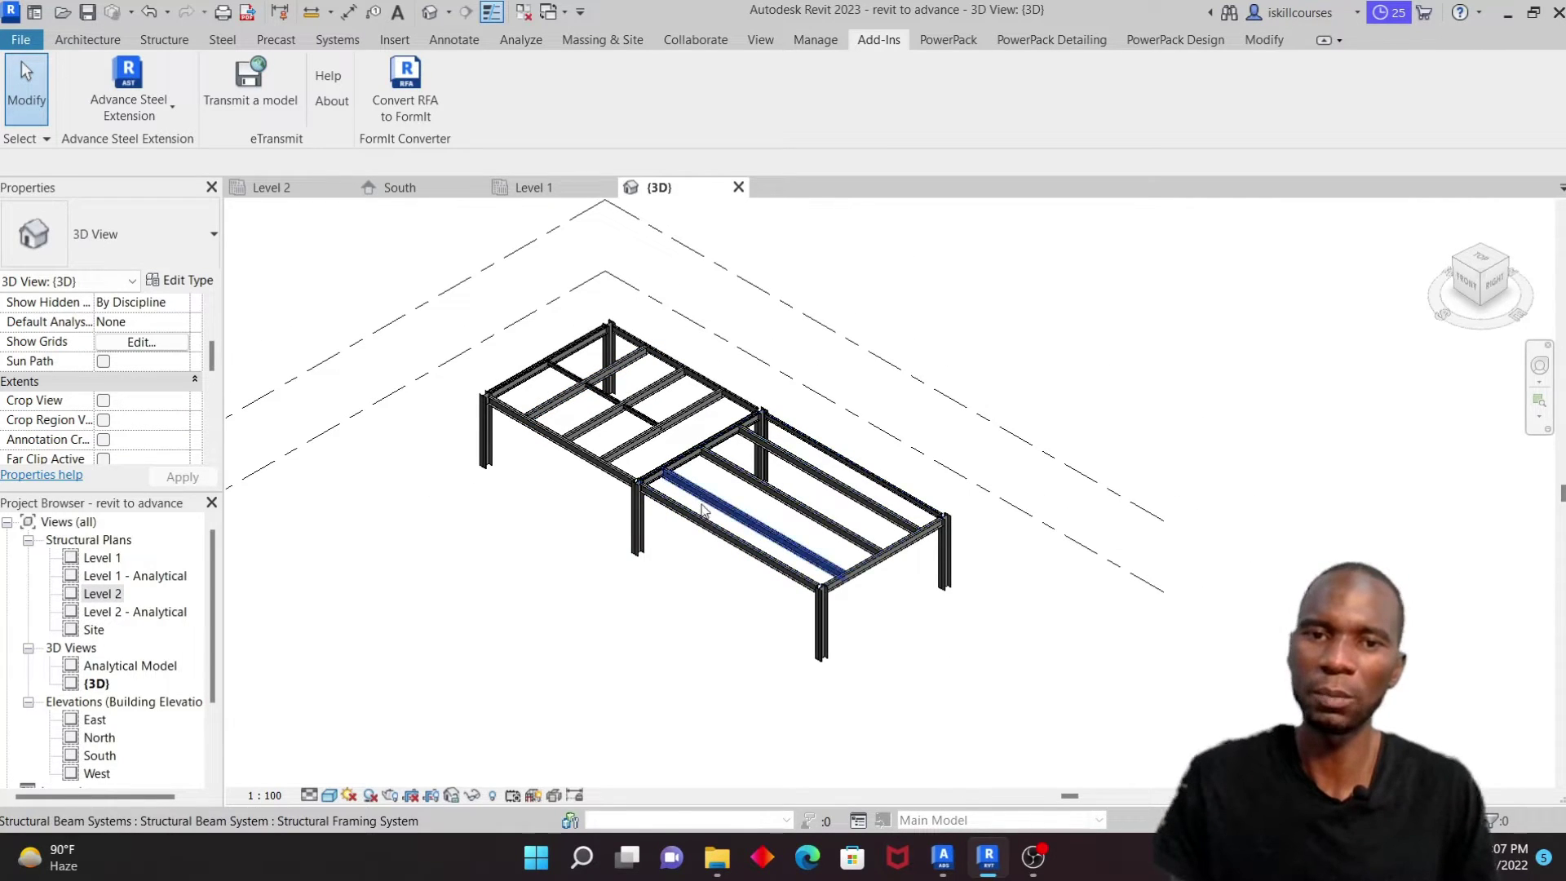
scroll(695, 466, "up", 4)
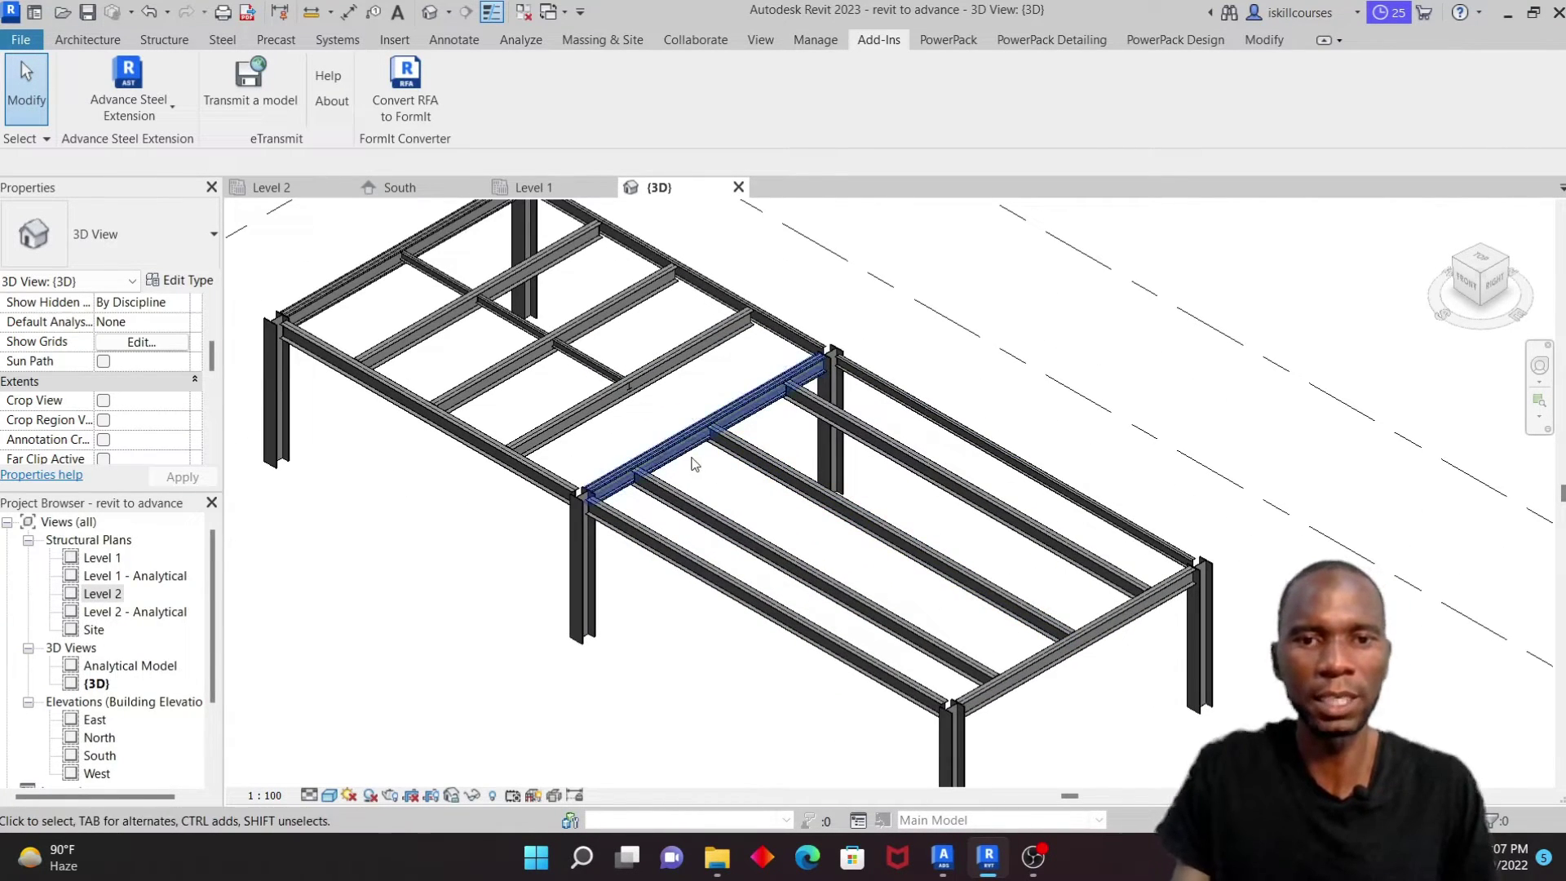
Step: Change the cross beam between the two bays to UB356x171x51 and reselect it to check
left_click(685, 462)
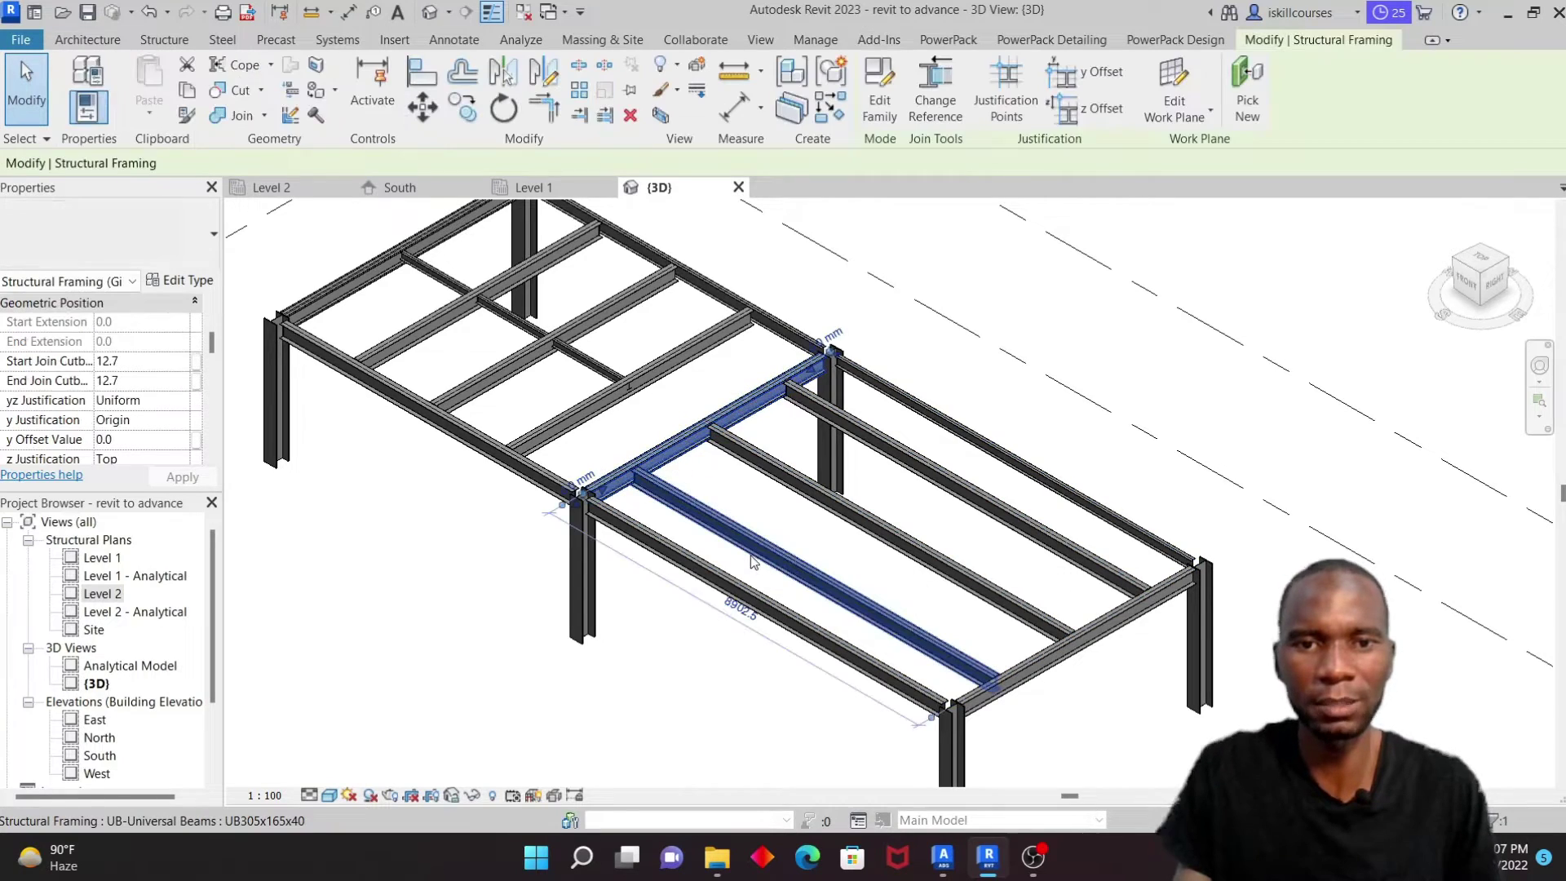
left_click(188, 237)
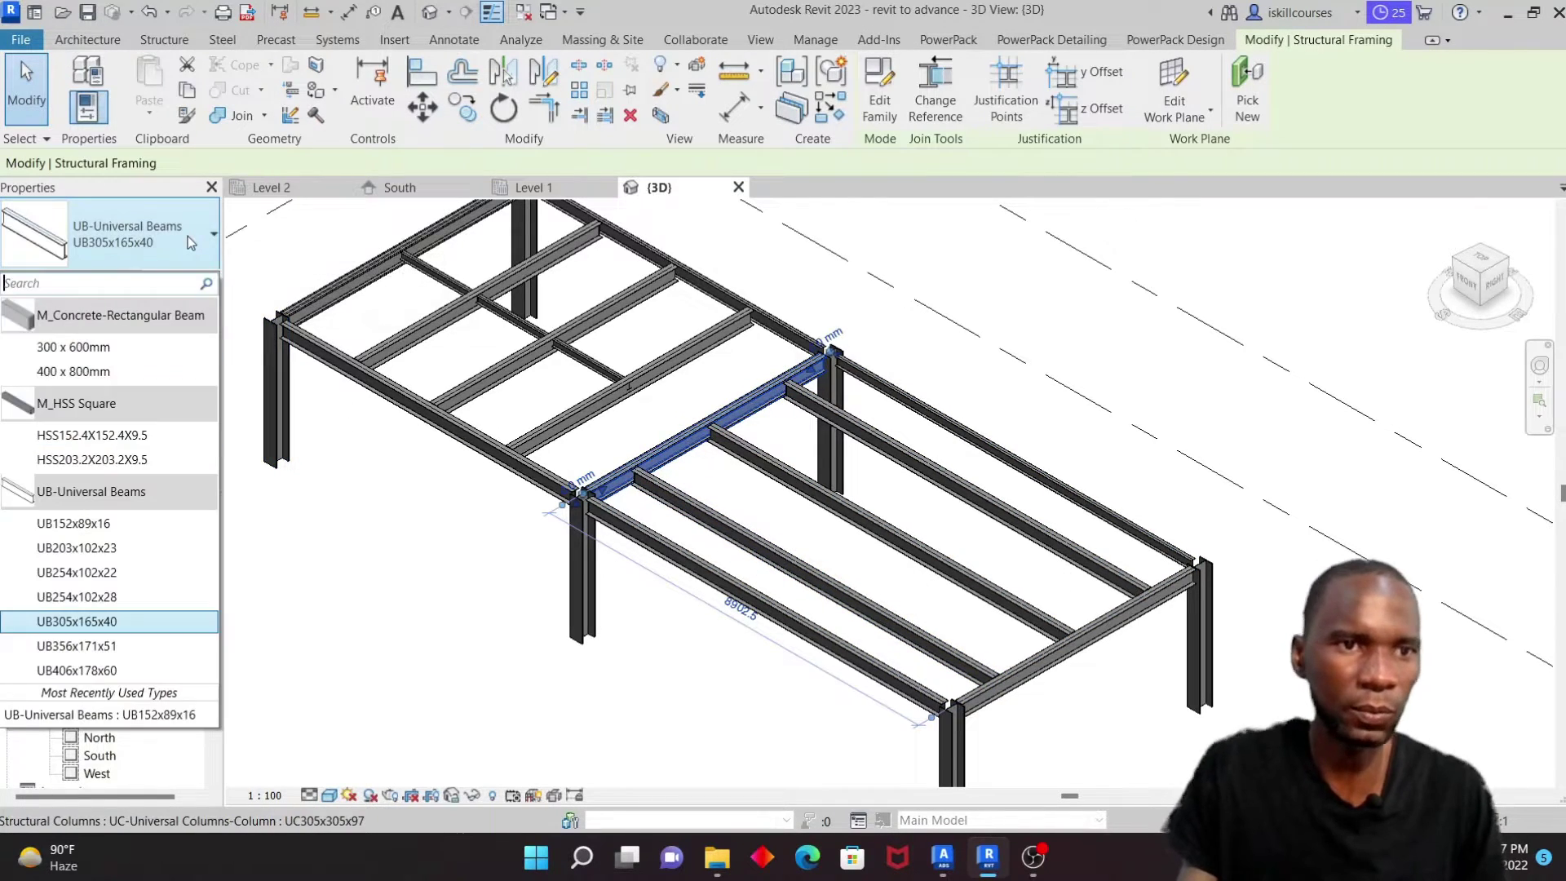
left_click(106, 645)
left_click(705, 486)
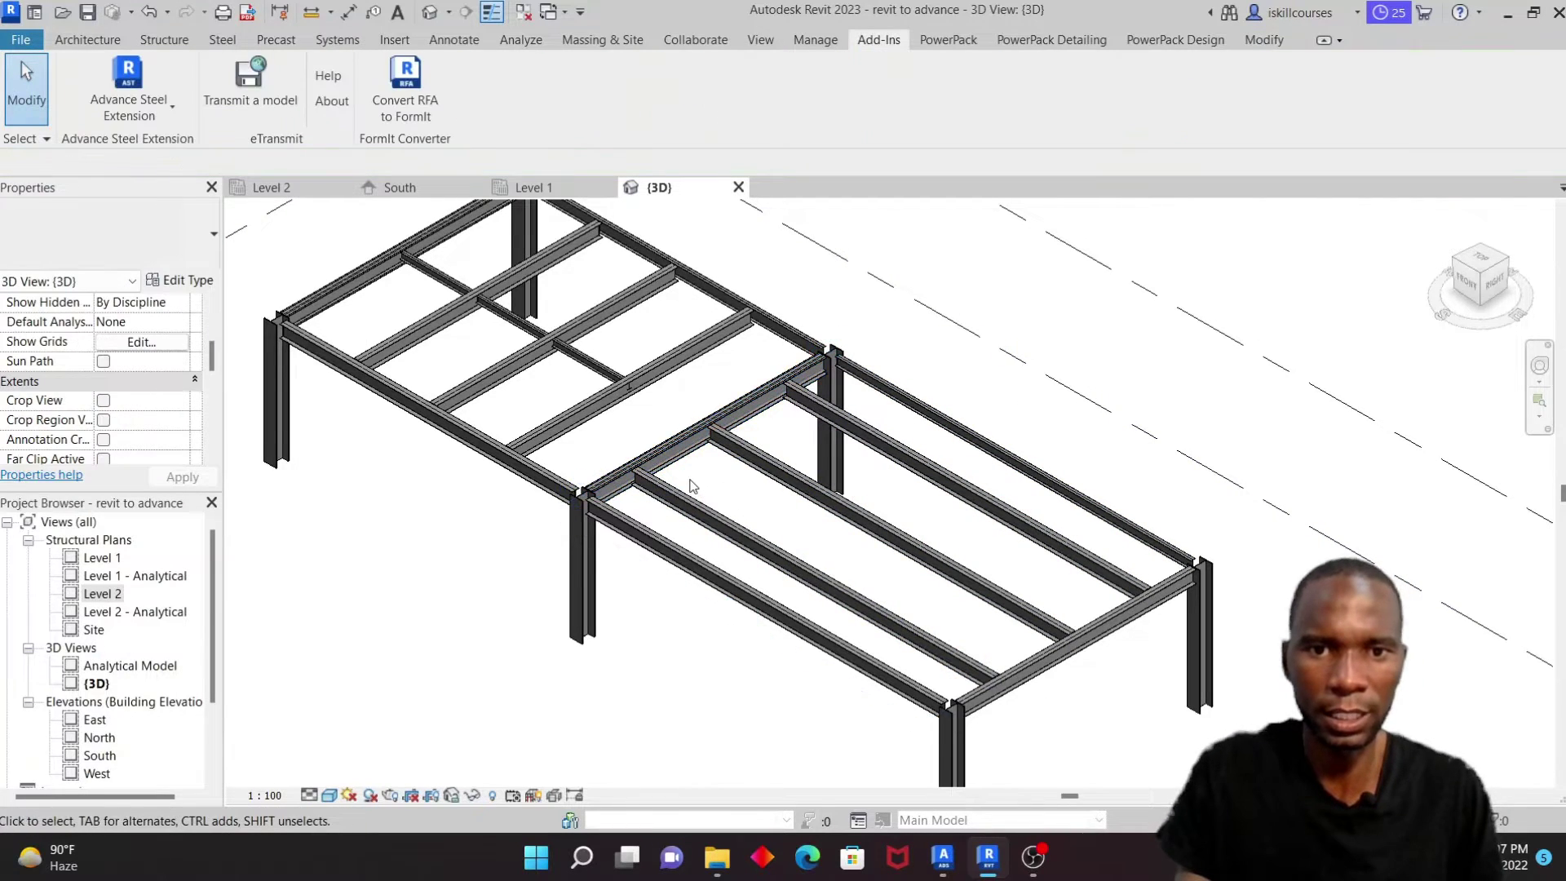
scroll(688, 453, "up", 2)
left_click(708, 430)
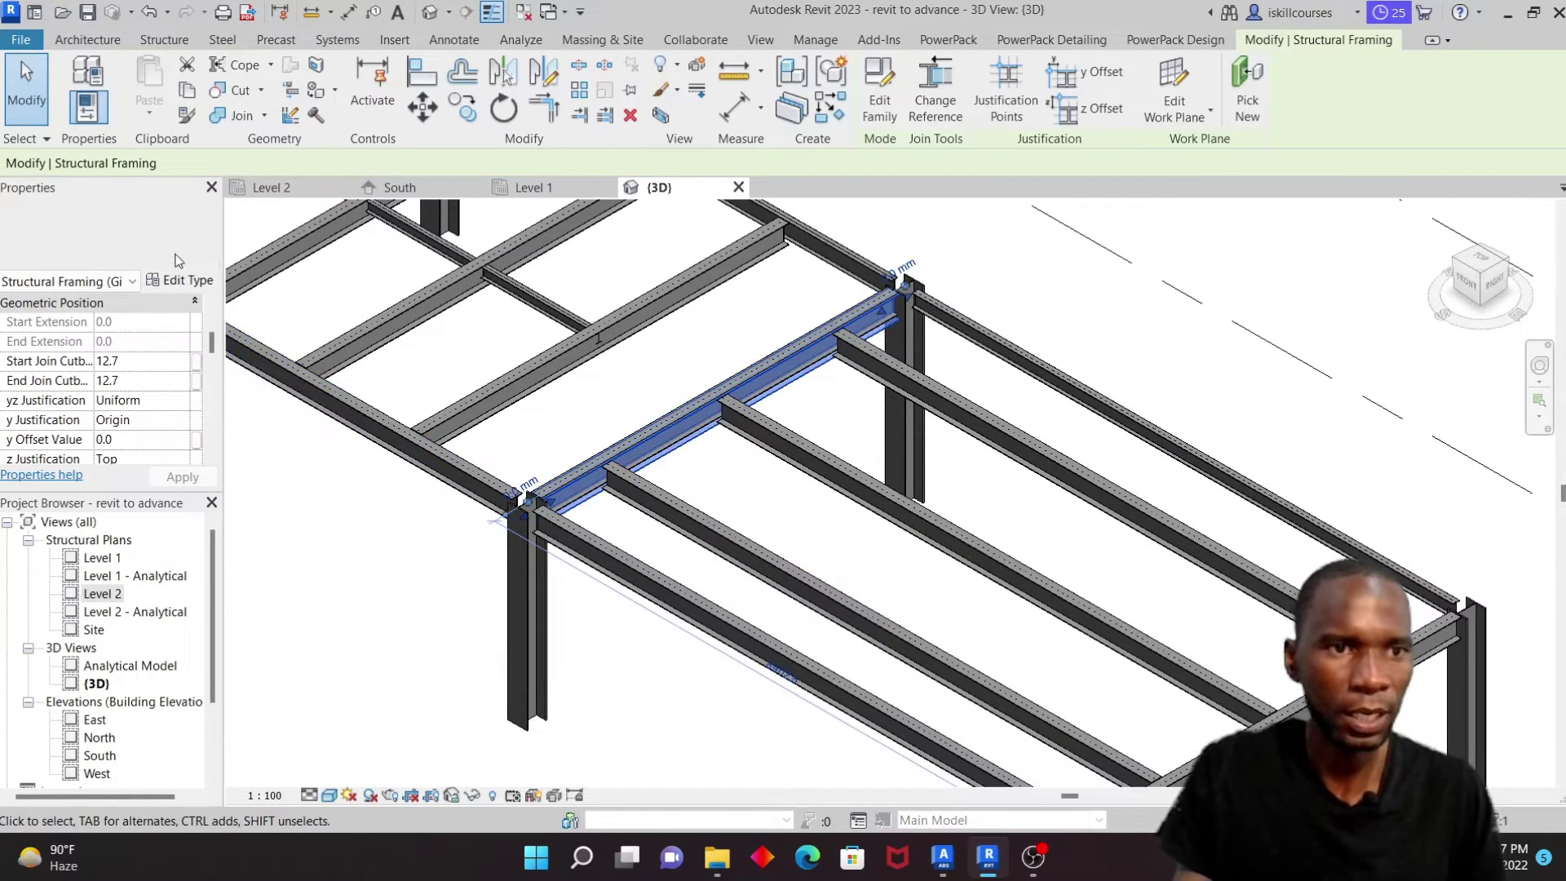
Step: Resize the first-bay short beam to UB356x171x51, after briefly trying UB254x102x22
scroll(708, 430, "down", 3)
scroll(643, 401, "up", 2)
left_click(643, 401)
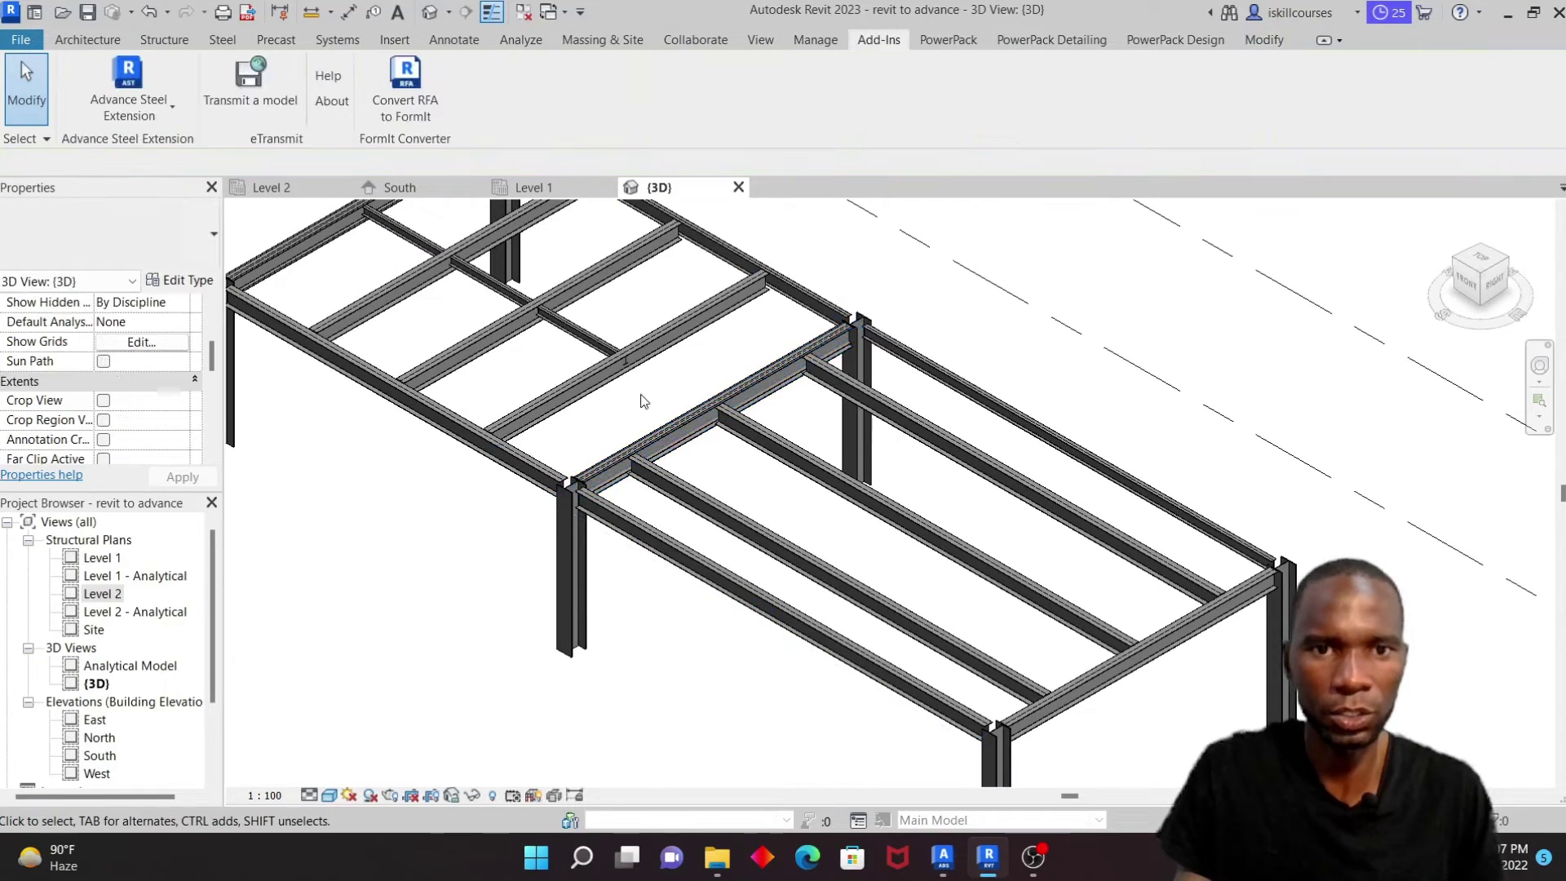
left_click(582, 336)
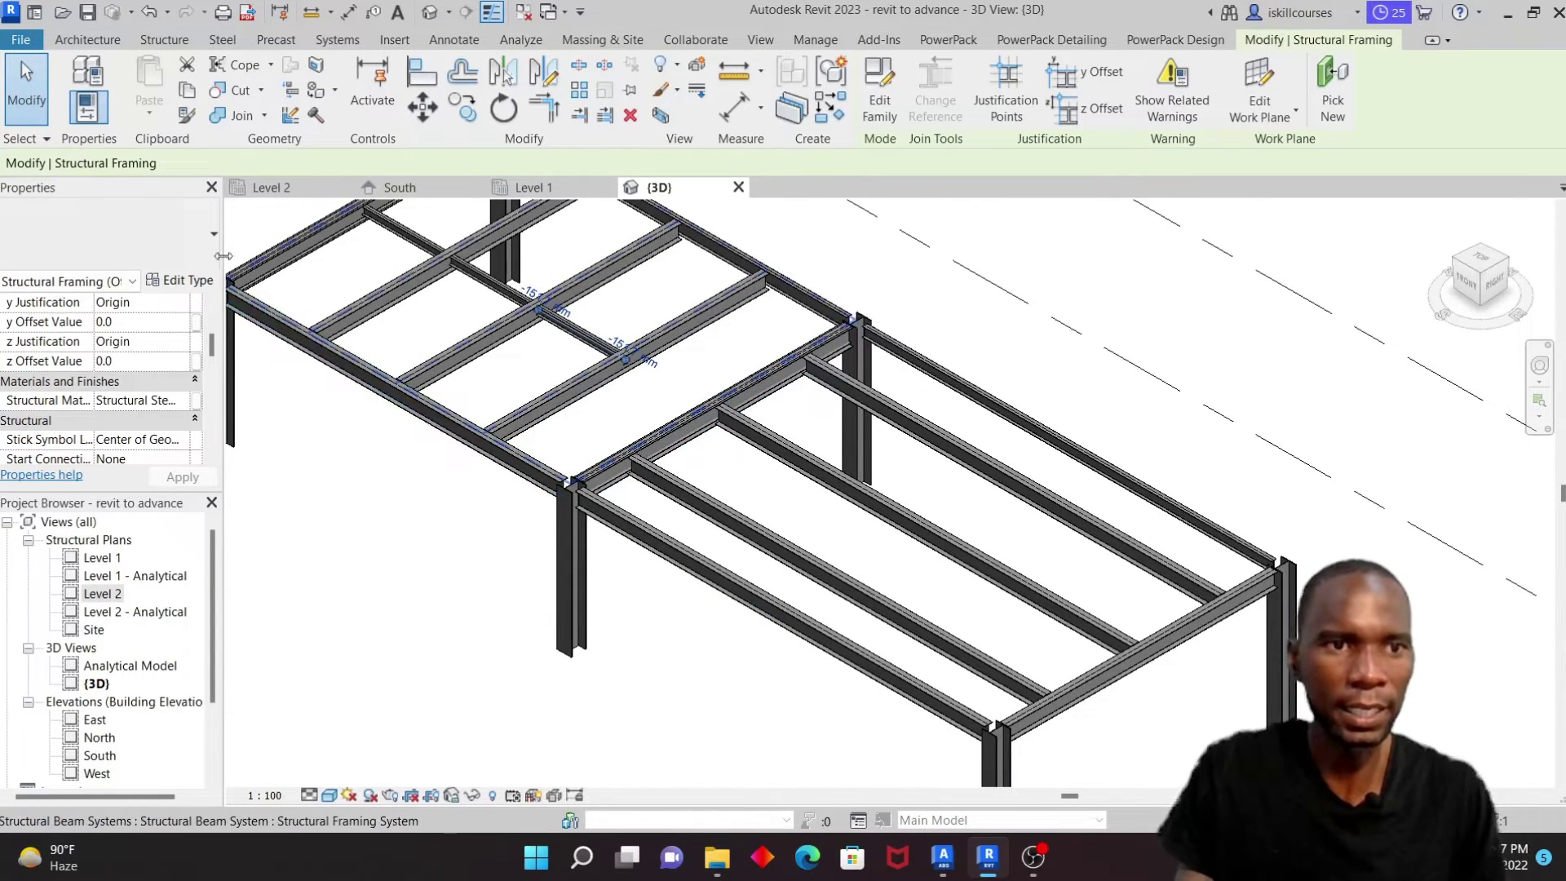
left_click(193, 238)
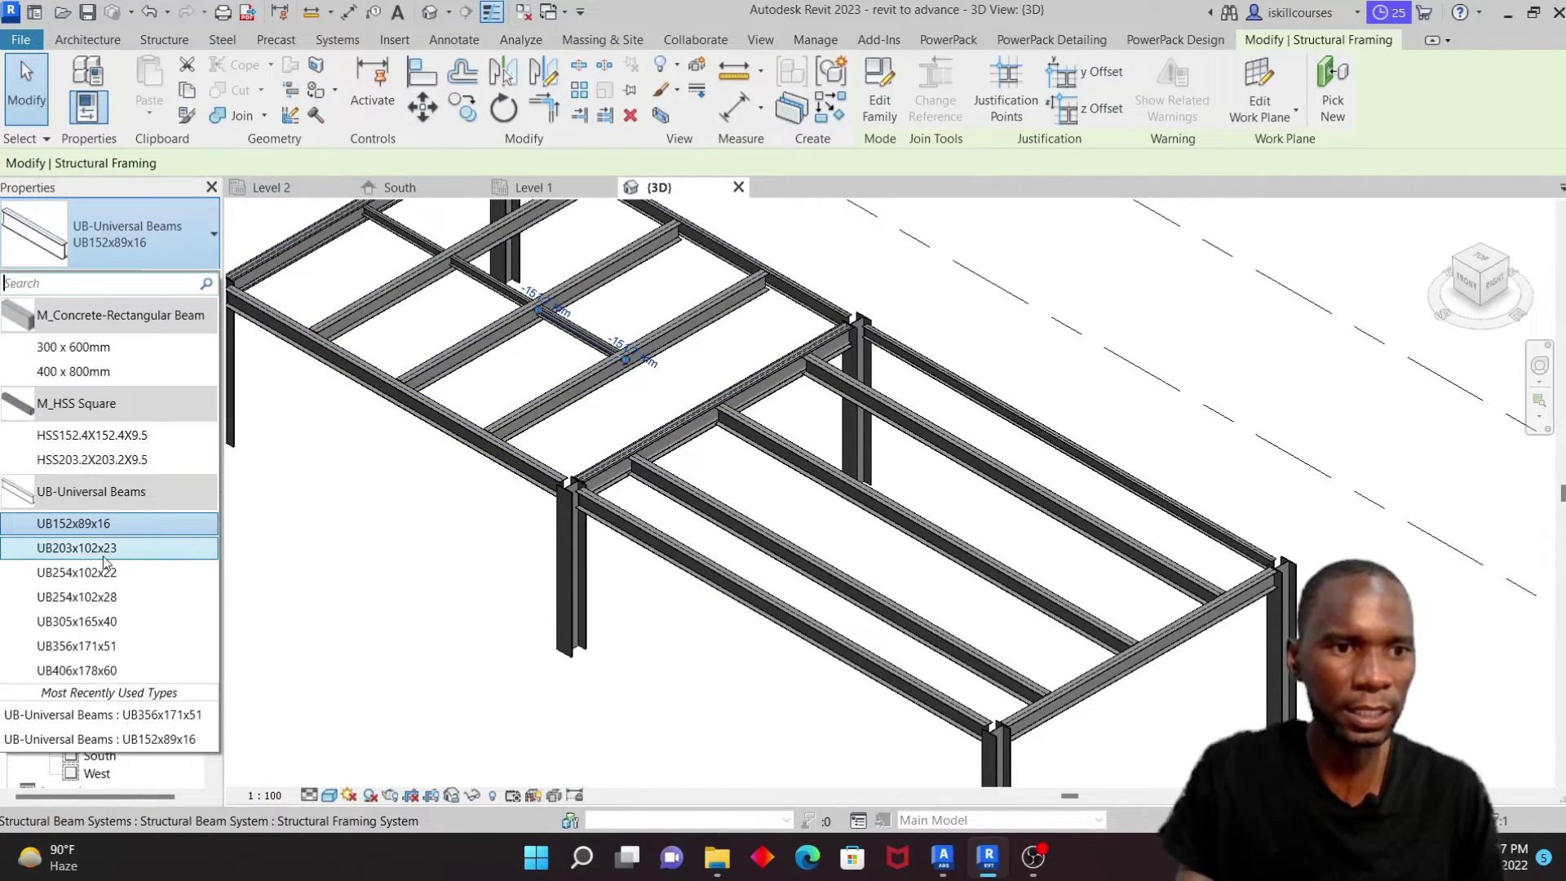
left_click(113, 575)
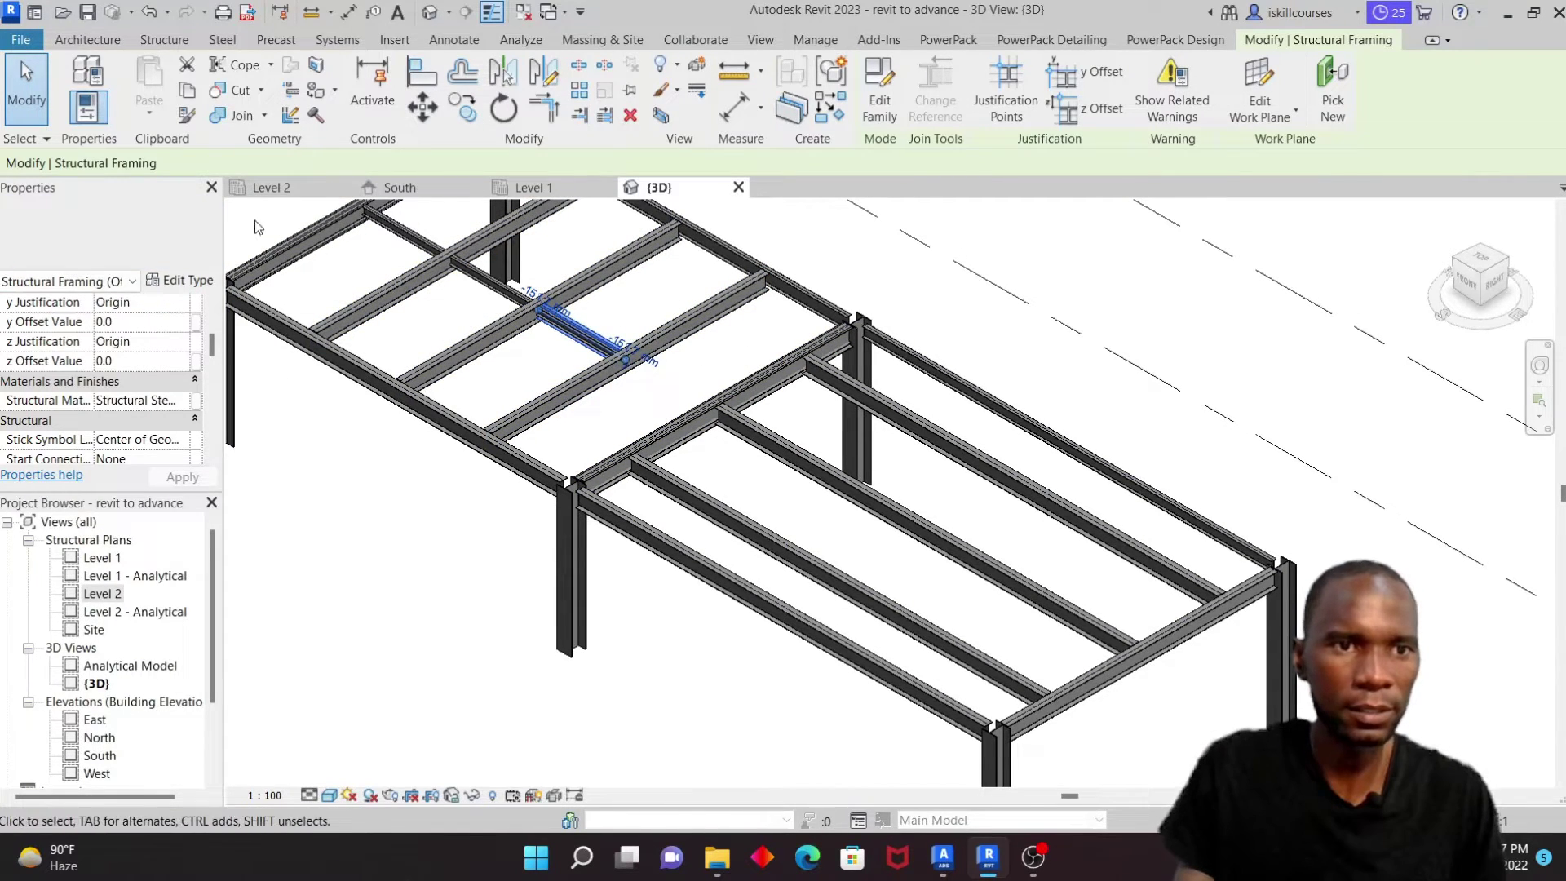
left_click(181, 238)
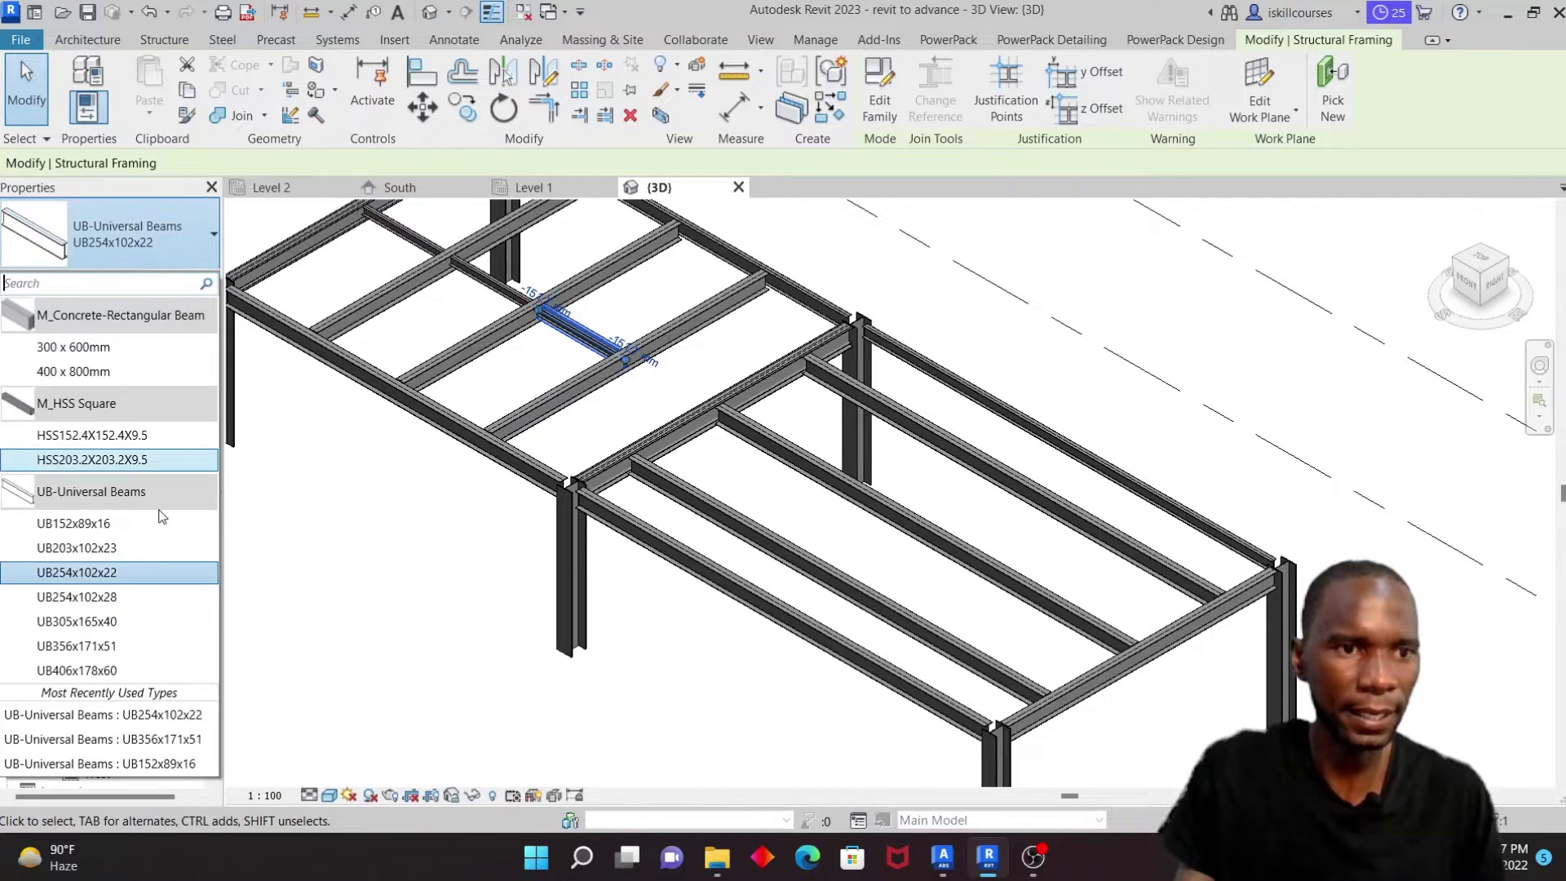
left_click(77, 646)
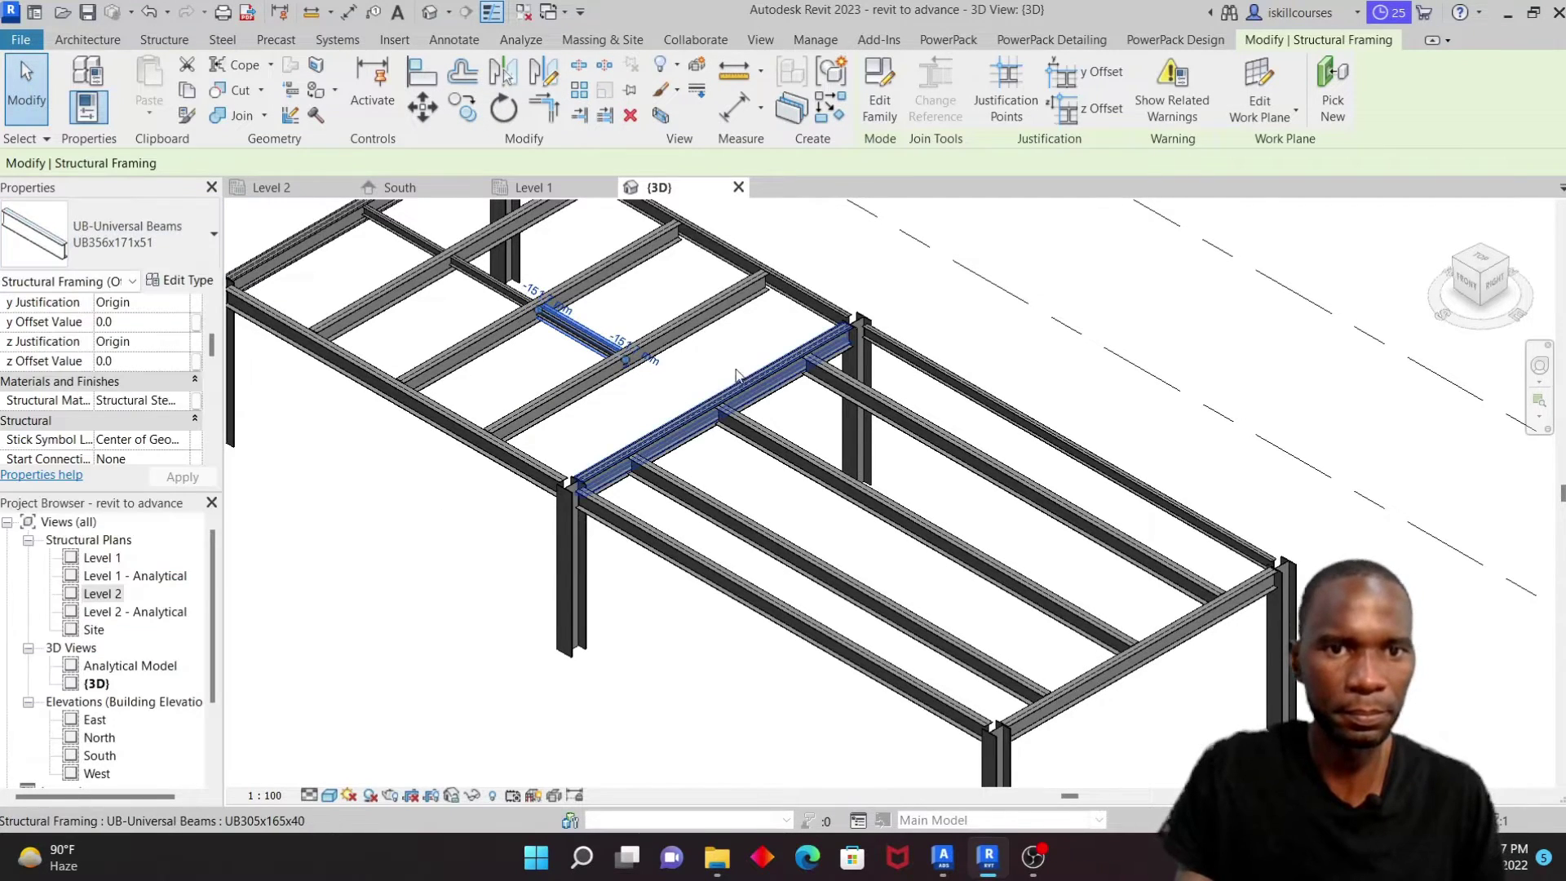
key("Escape")
Step: Zoom in on the short beam and select it to verify its new UB356x171x51 size
scroll(558, 336, "up", 2)
scroll(558, 337, "up", 3)
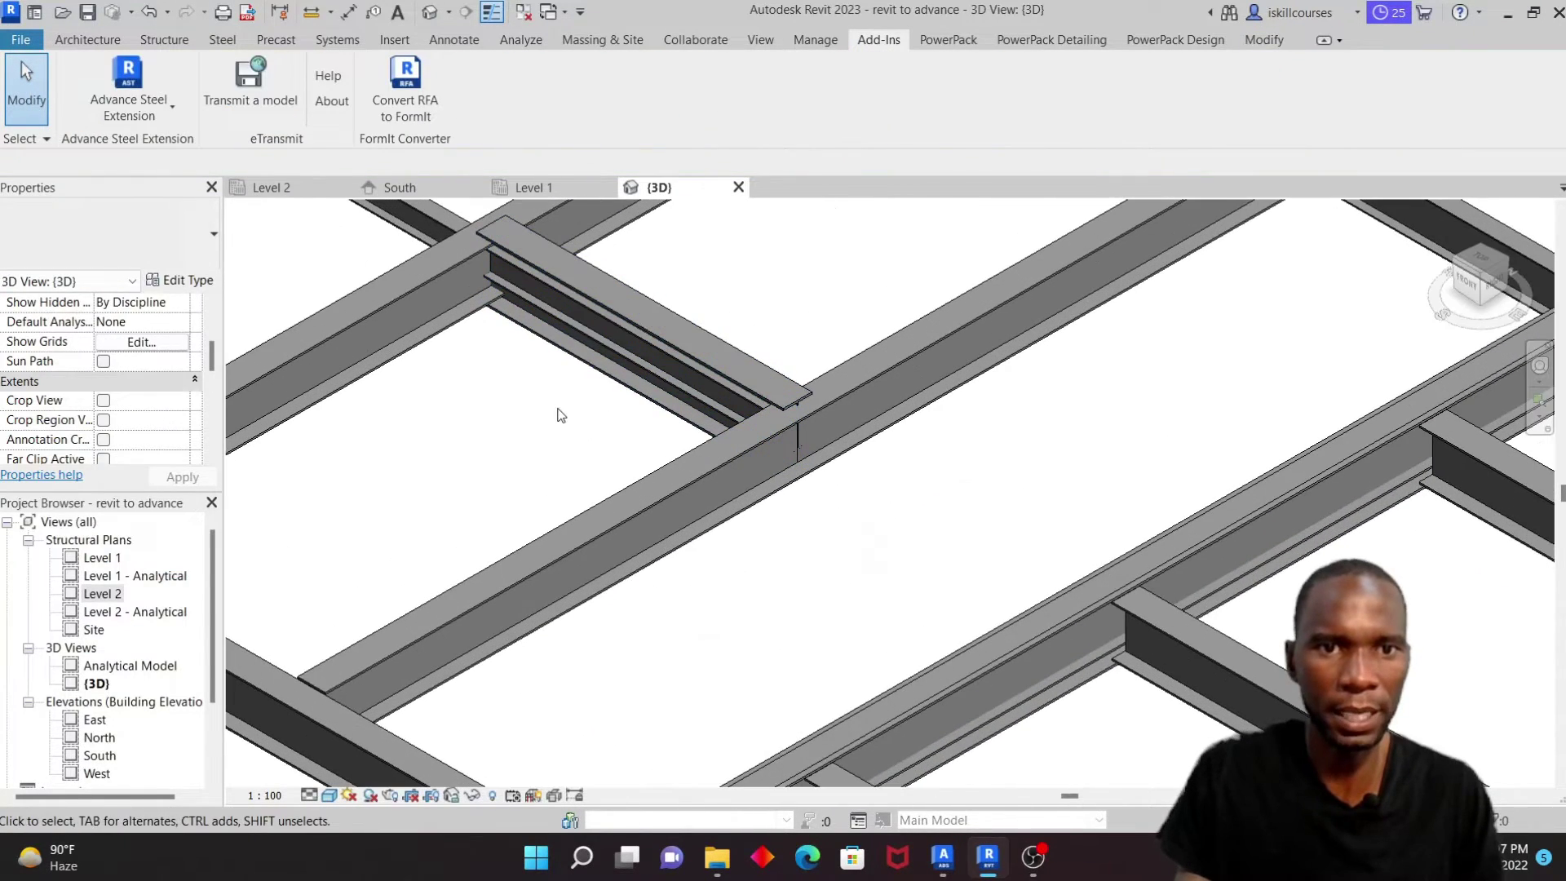
left_click(599, 382)
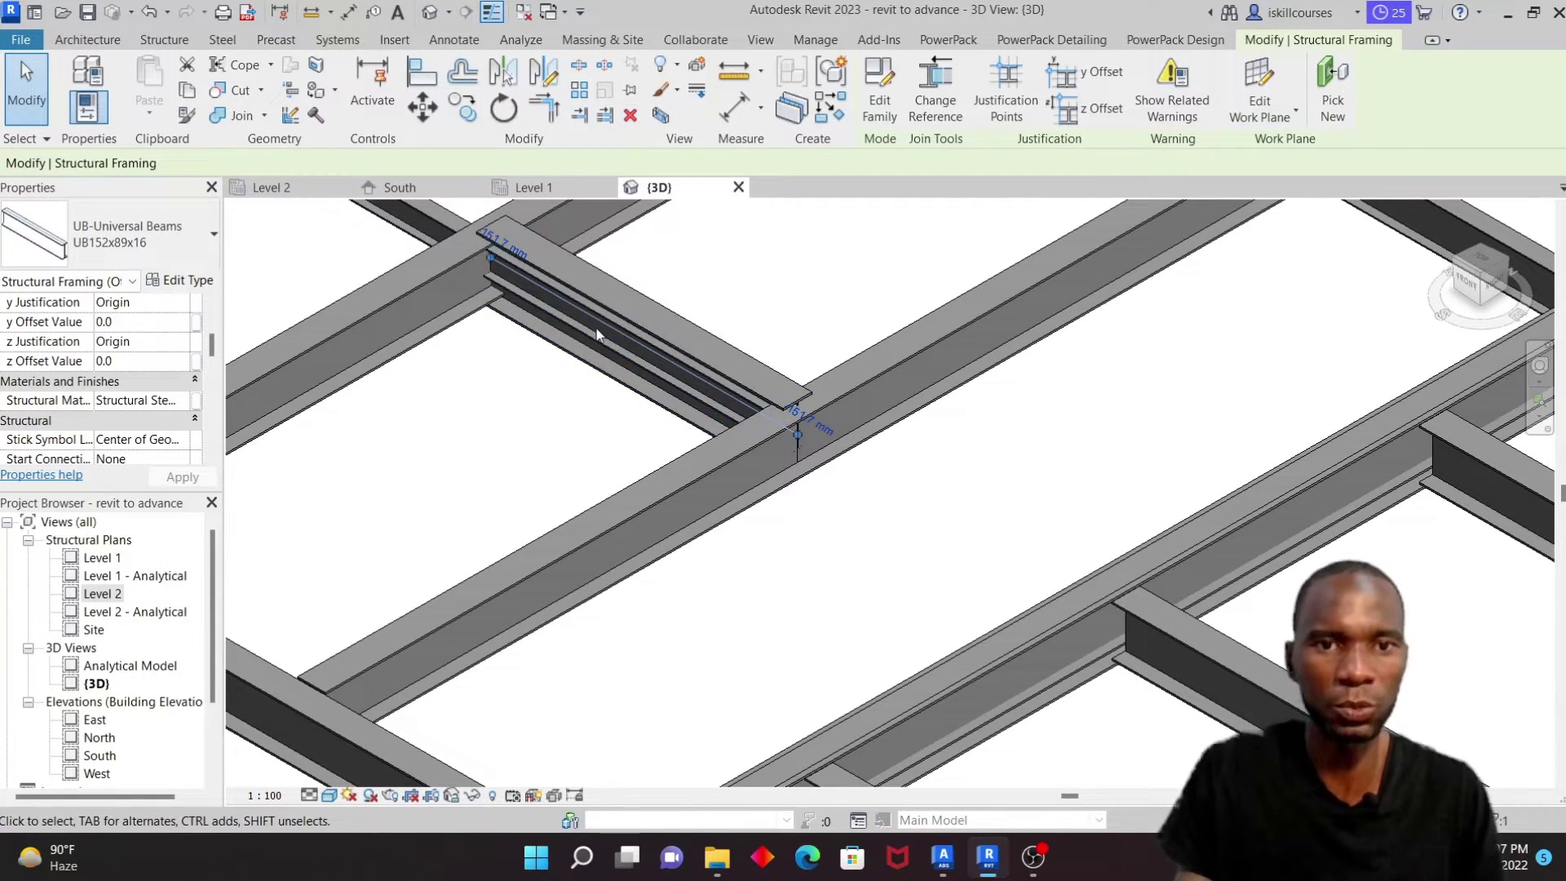
scroll(570, 371, "down", 2)
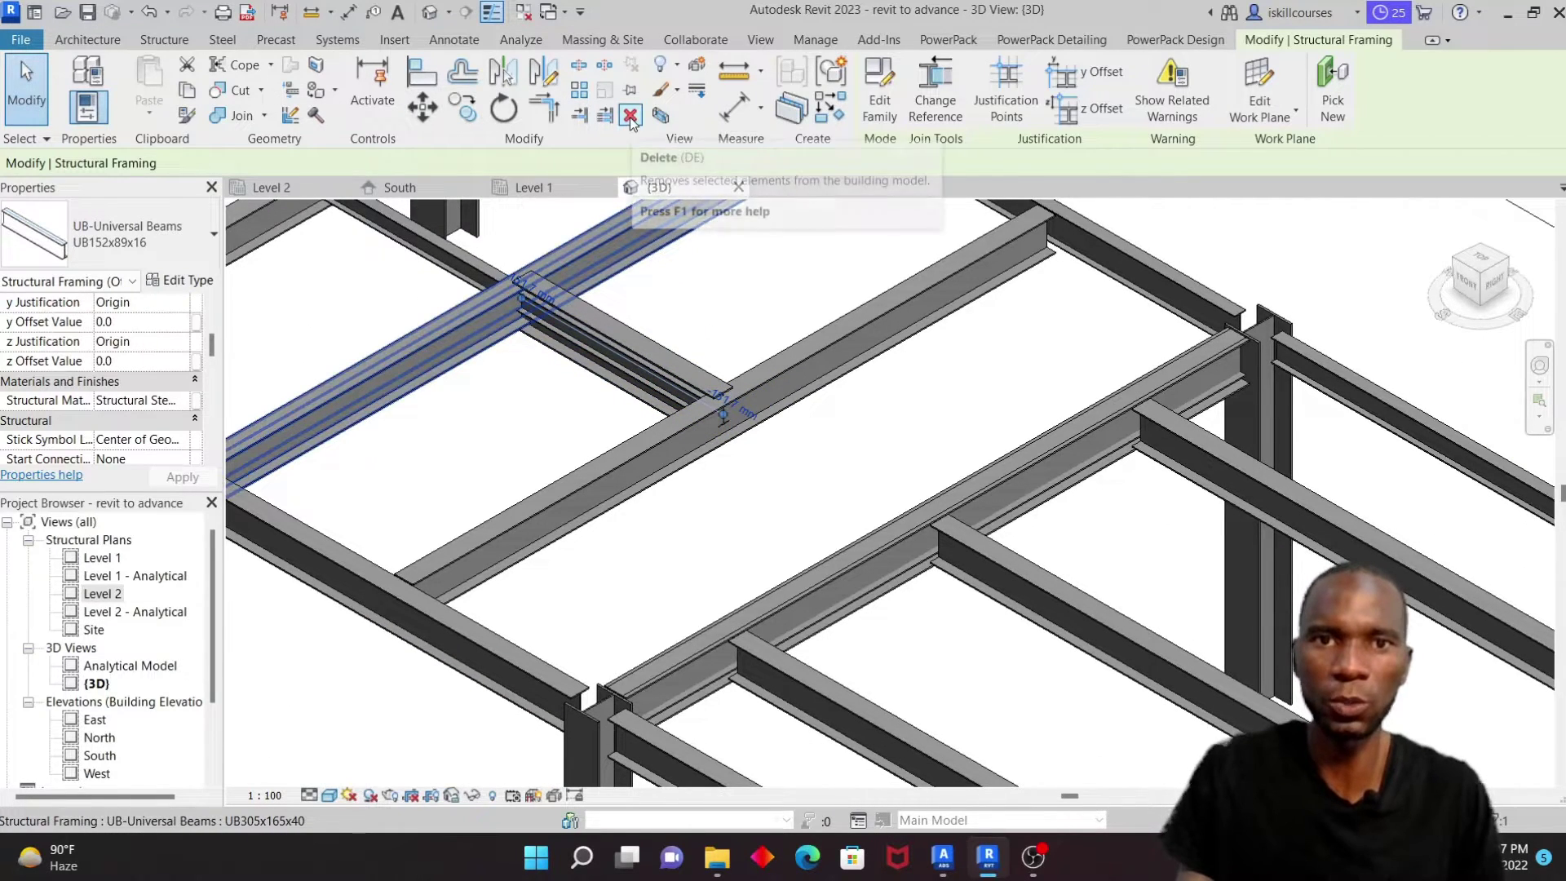
left_click(623, 423)
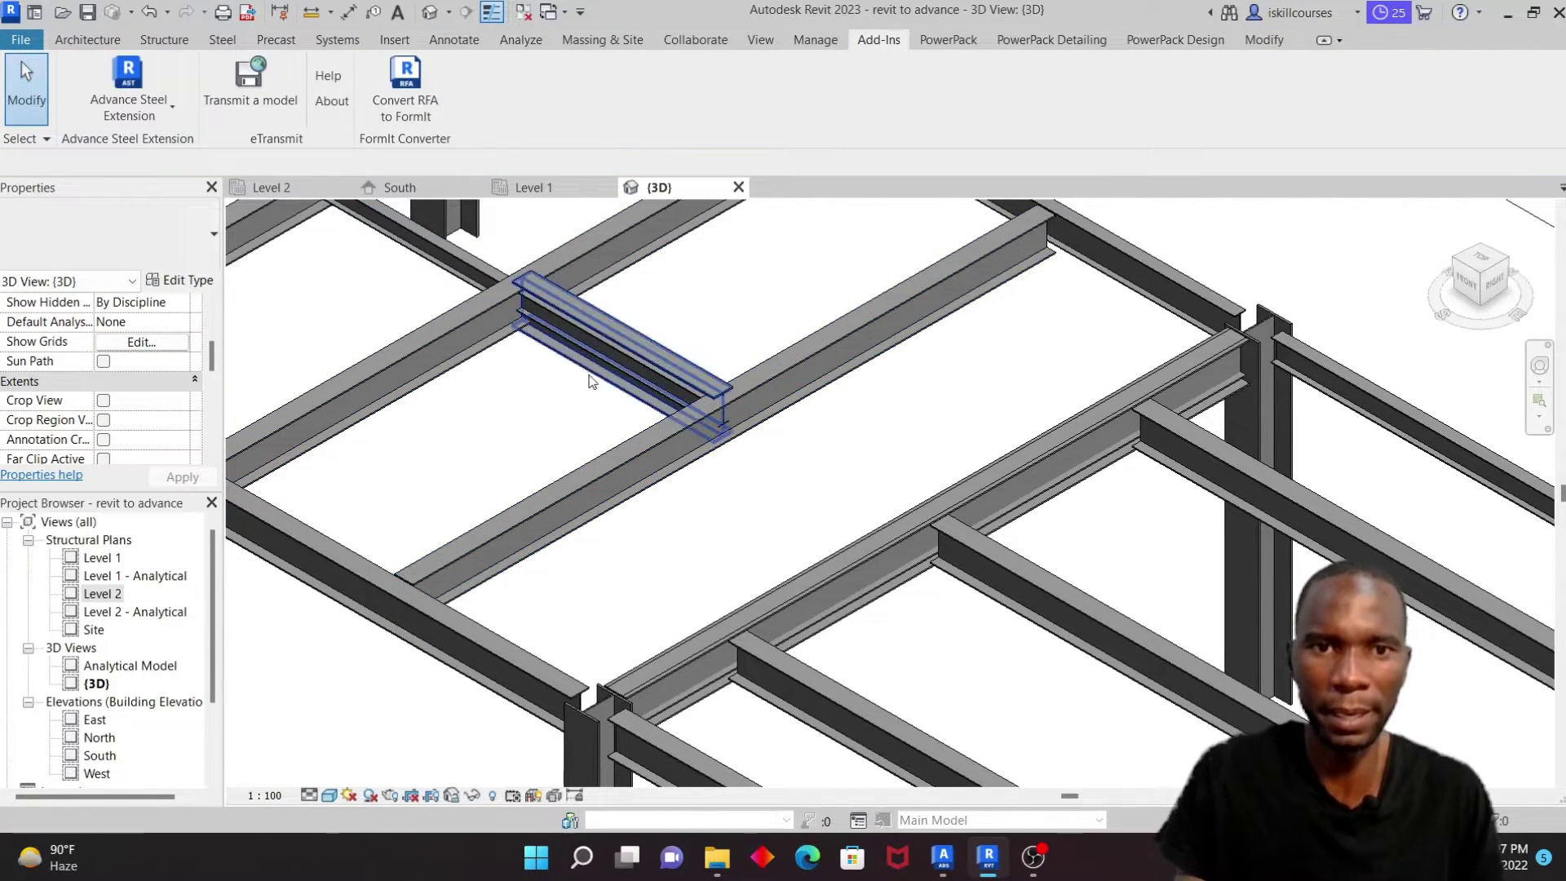
scroll(583, 371, "up", 3)
left_click(644, 359)
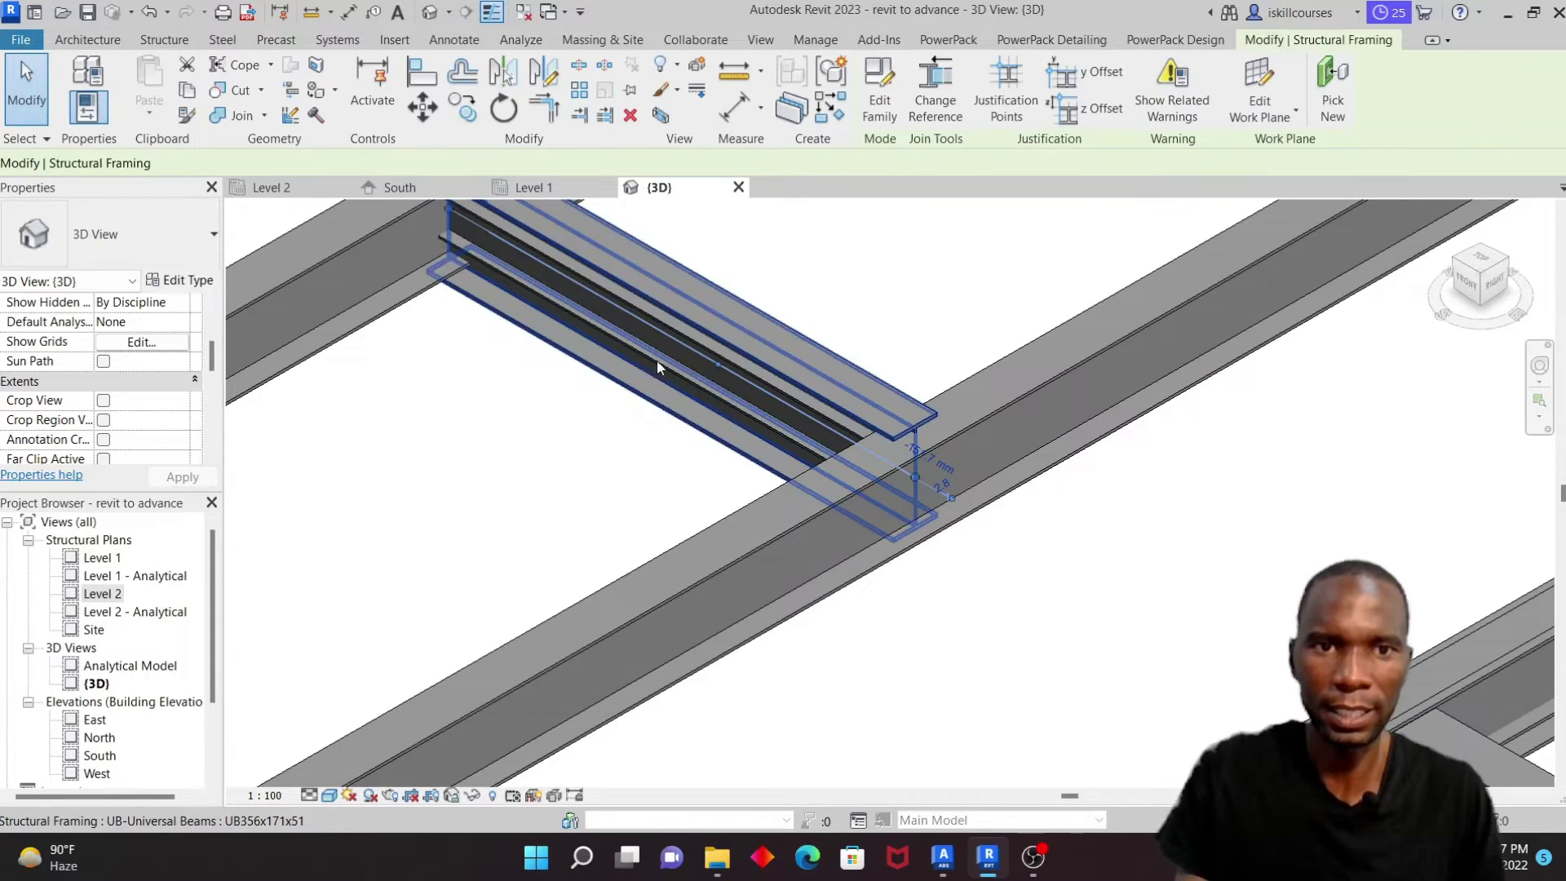
key("Escape")
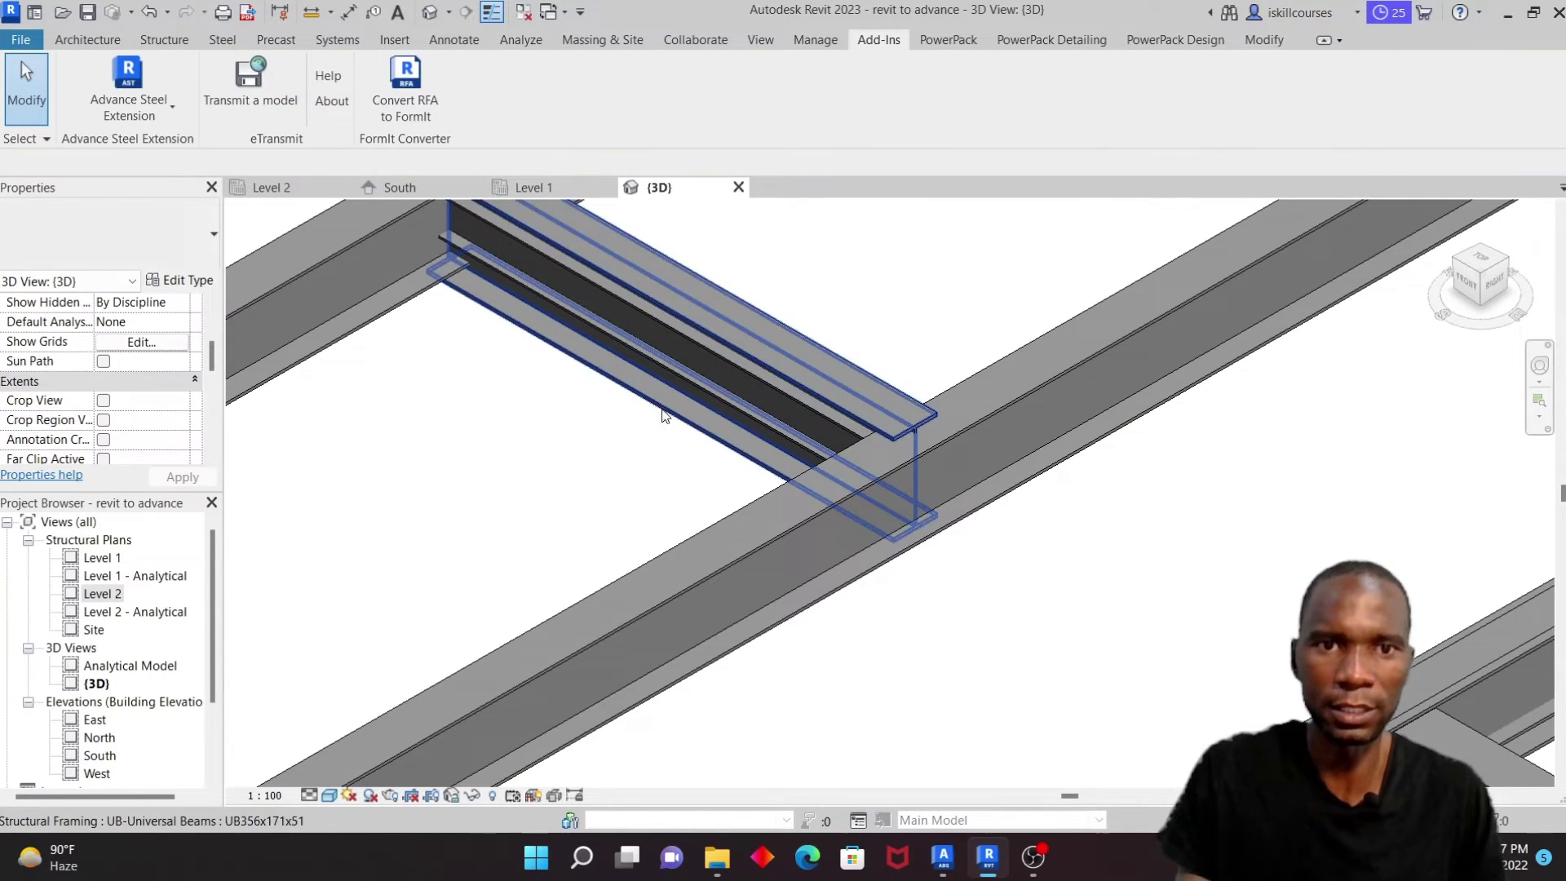
left_click(674, 368)
left_click(527, 457)
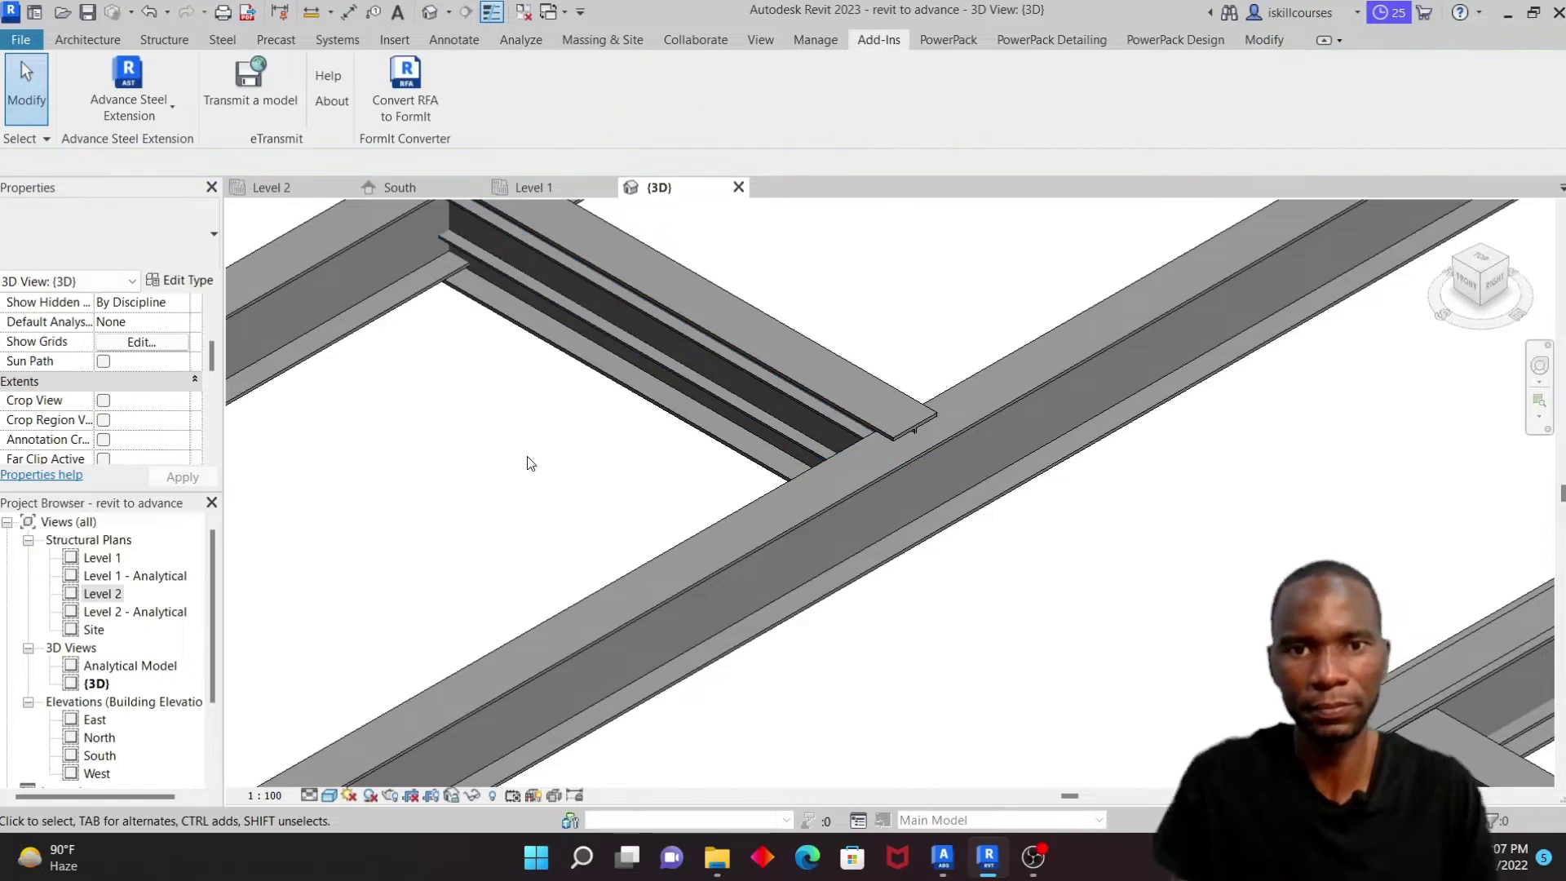
scroll(706, 509, "down", 3)
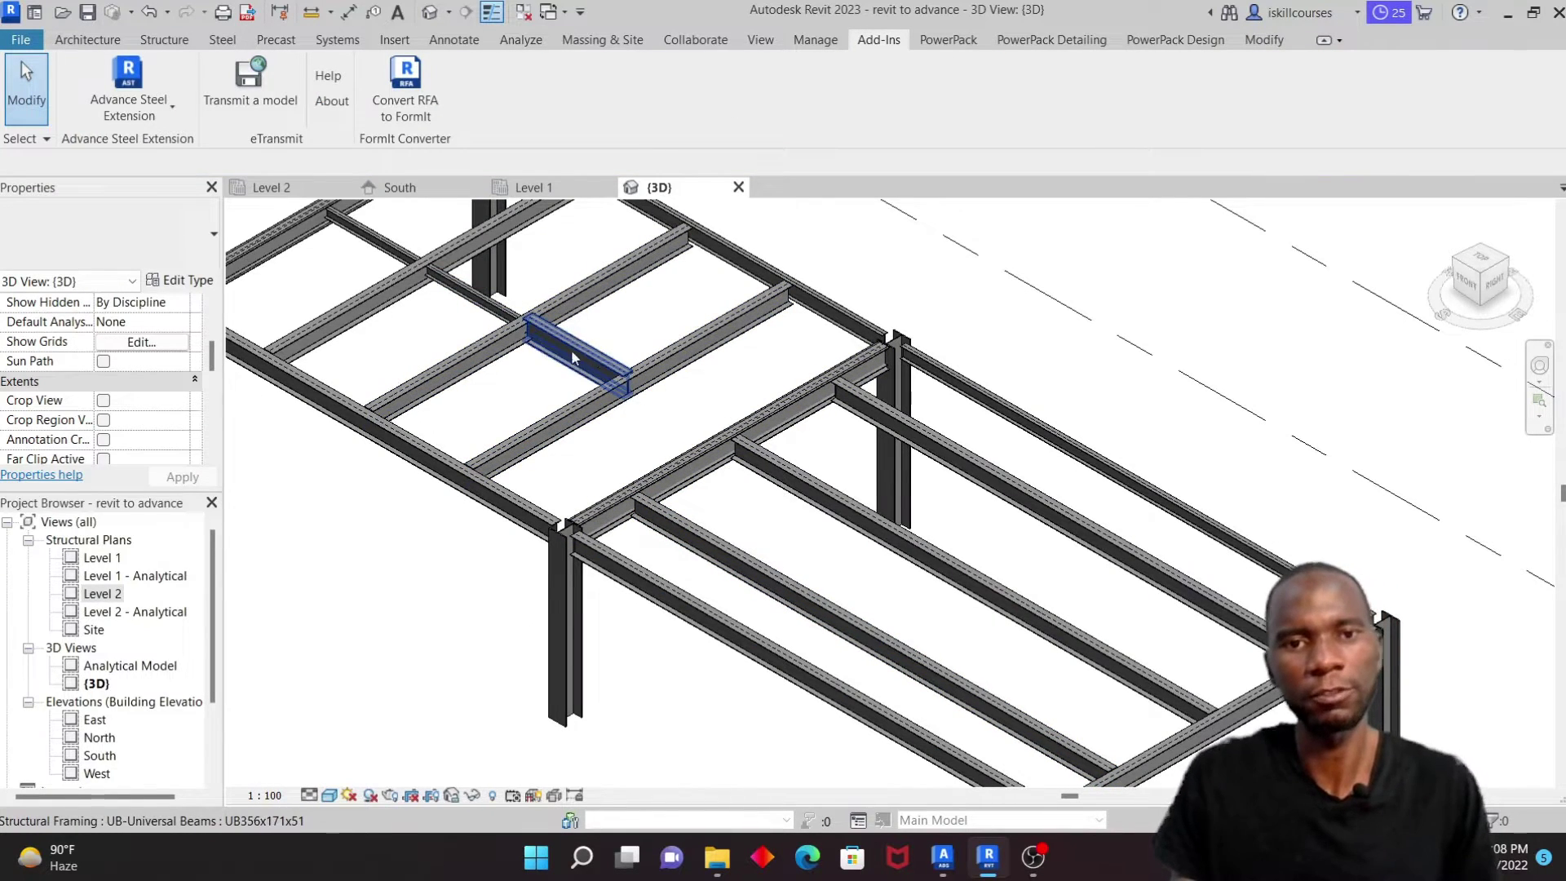
scroll(639, 362, "down", 4)
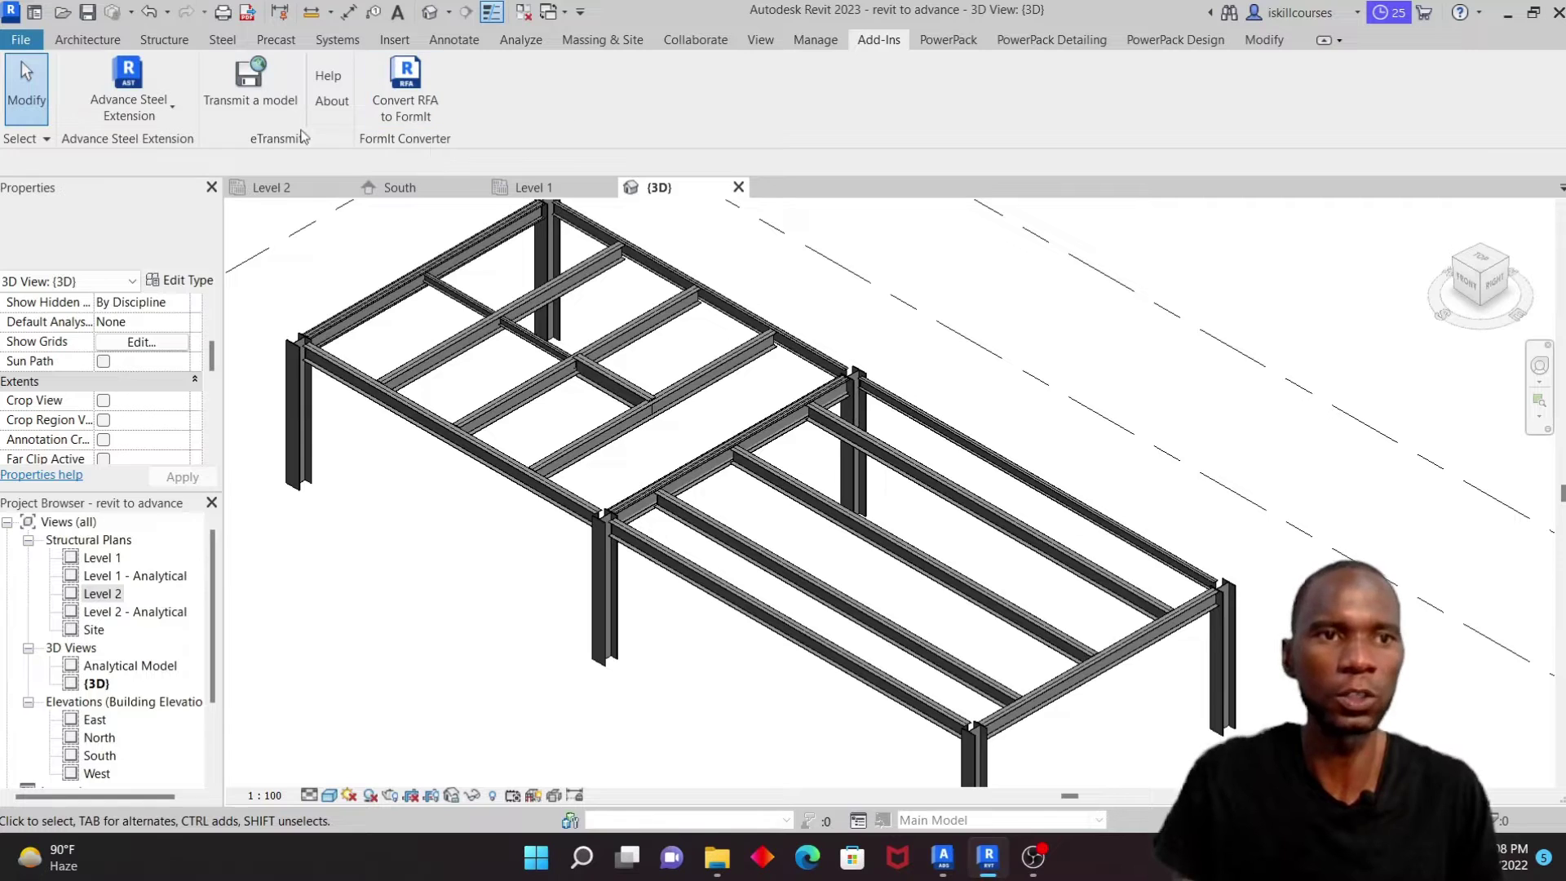
Step: Export the frame via Advance Steel Extension as 'revit to advance2.smlx', then switch to Advance Steel
left_click(174, 109)
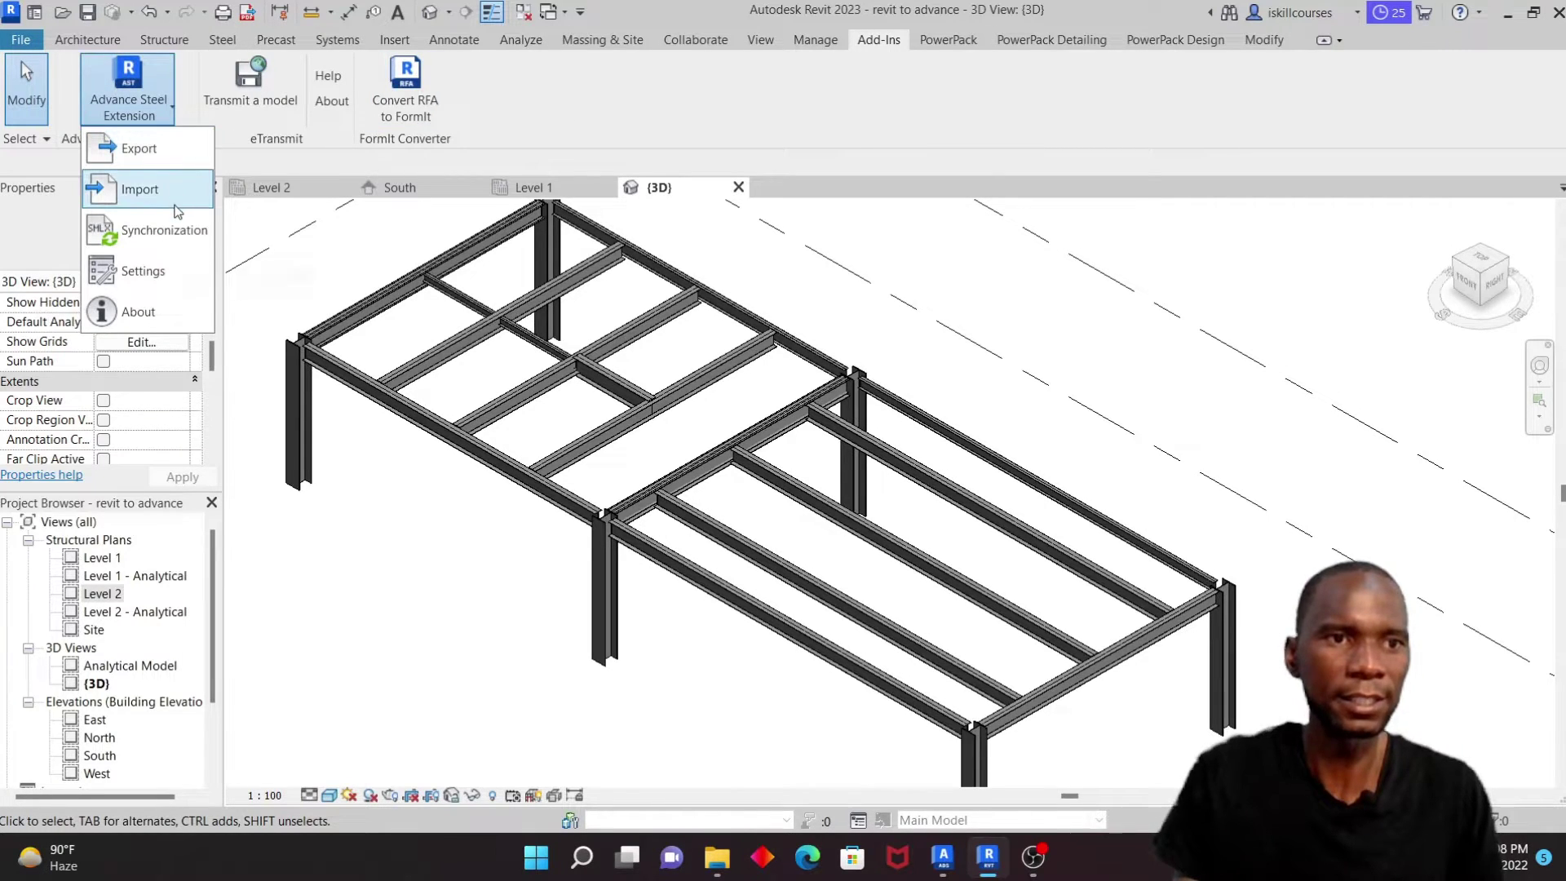
left_click(147, 151)
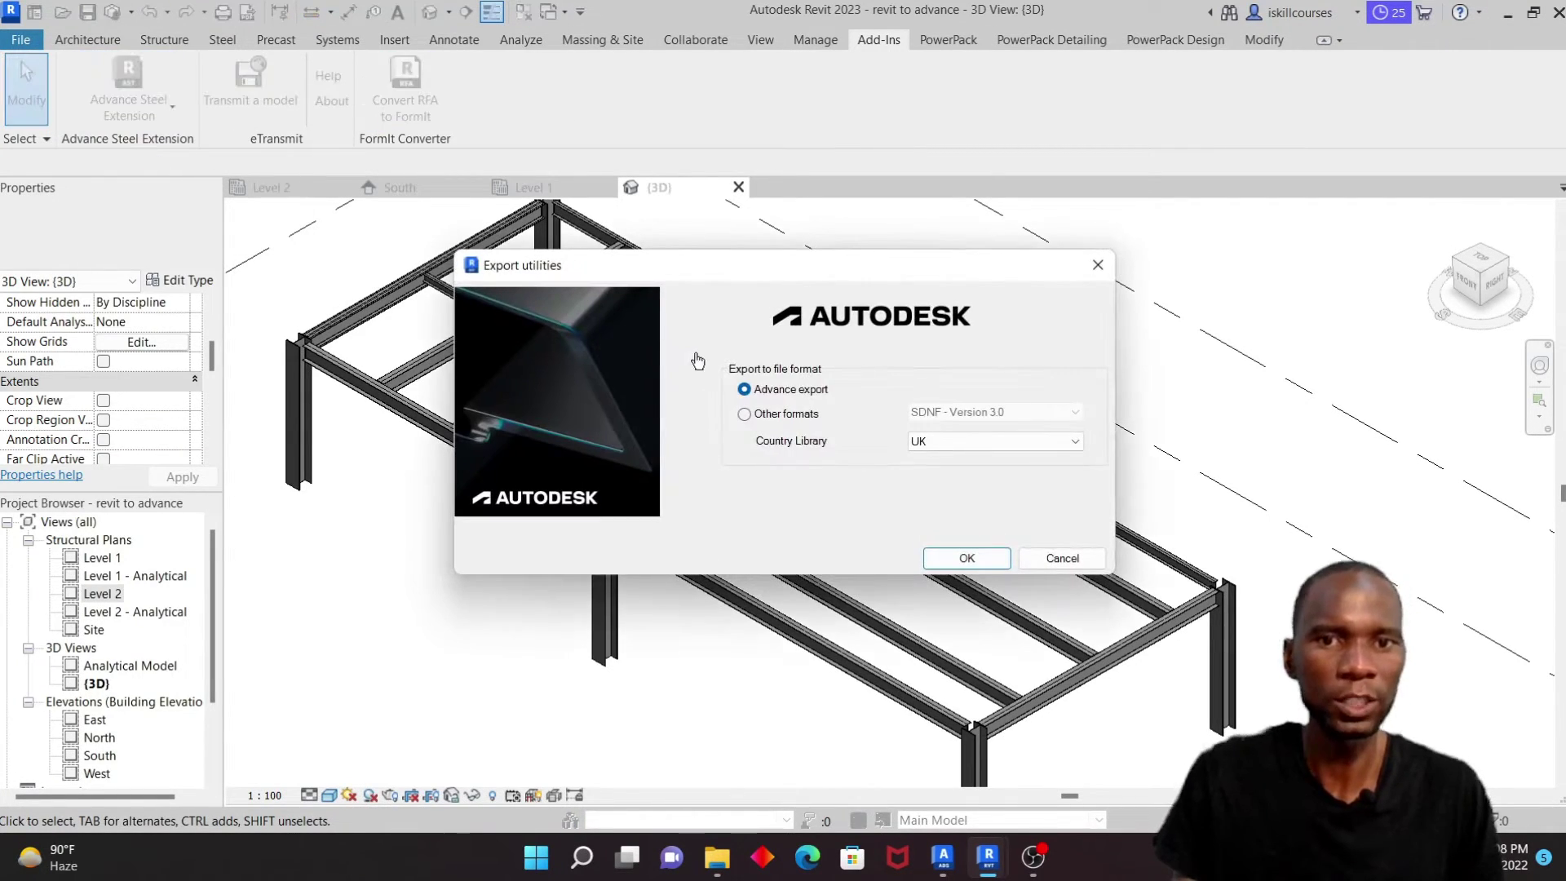
left_click(967, 558)
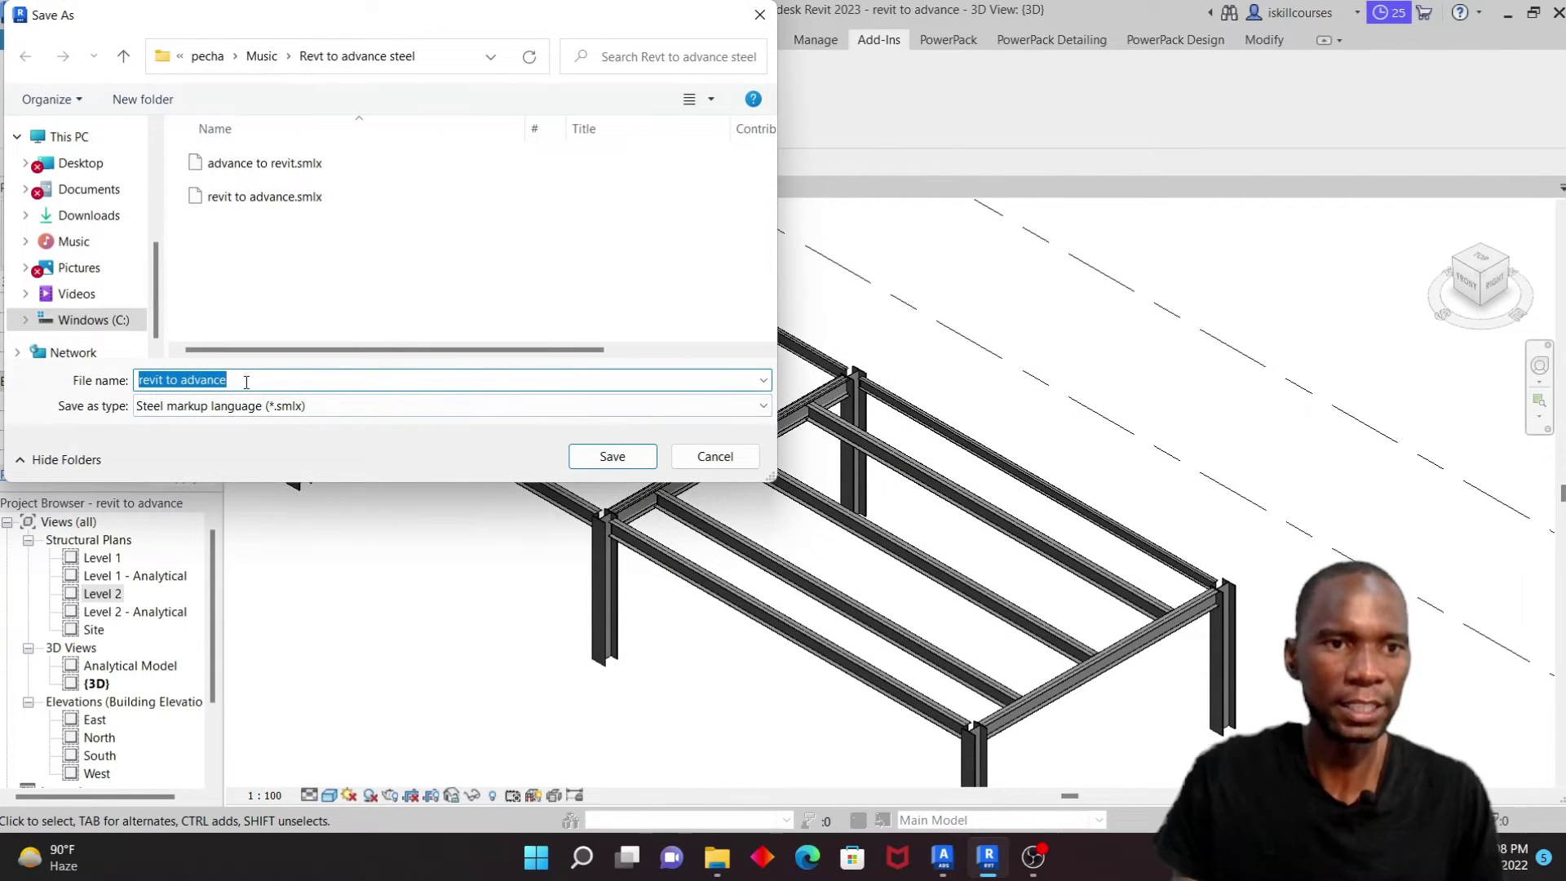
left_click(246, 382)
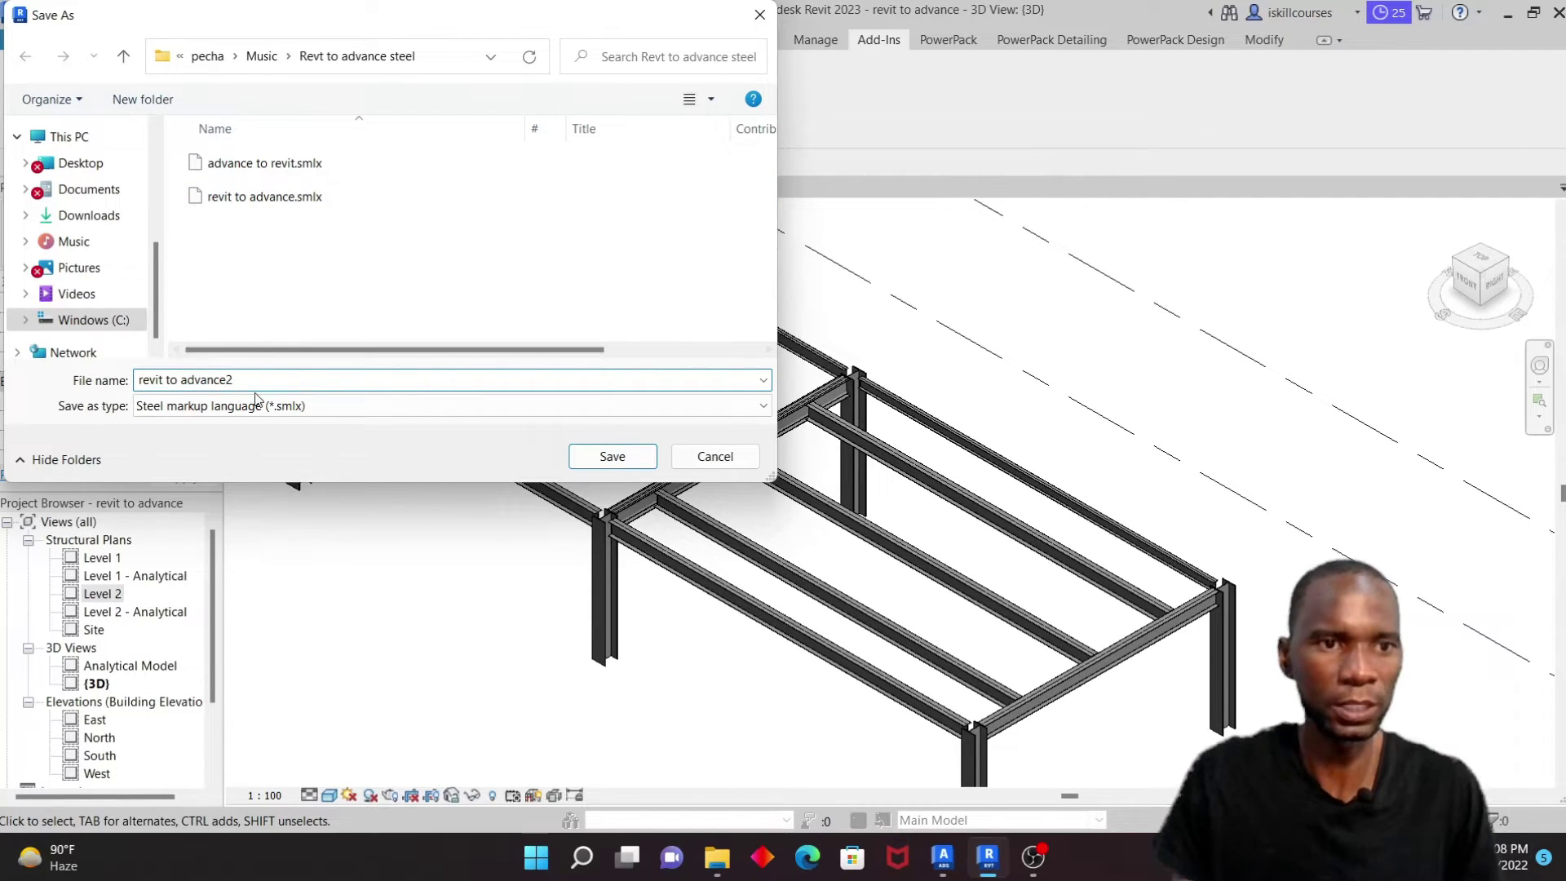
left_click(611, 456)
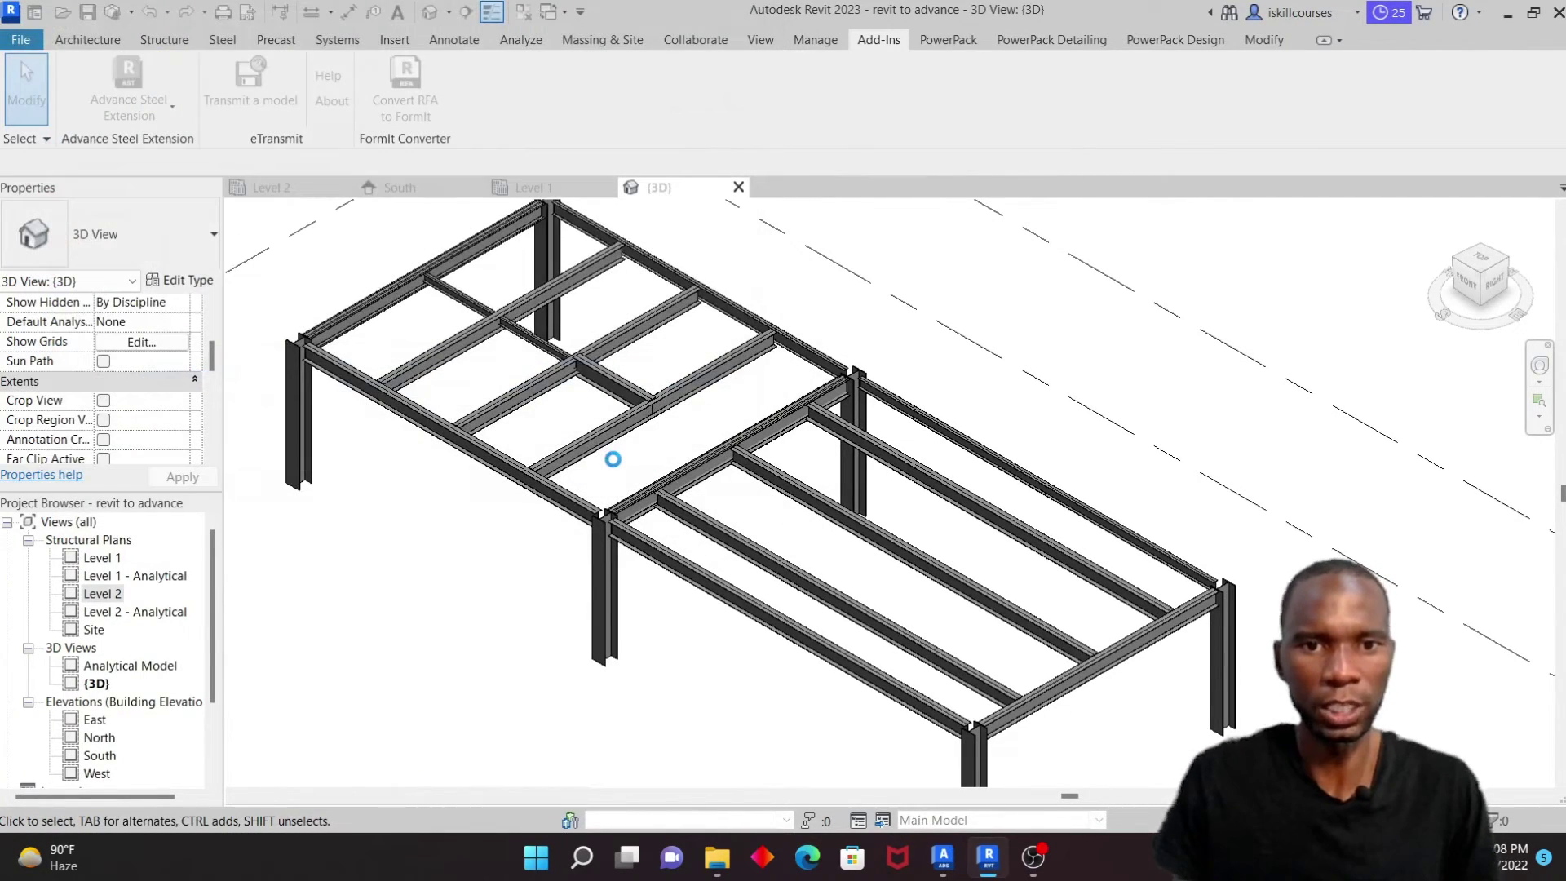
left_click(943, 856)
scroll(630, 363, "down", 6)
Step: Load 'revit to advance2.smlx' in Synchronize and apply all checked modified and deleted beam changes
scroll(690, 436, "up", 9)
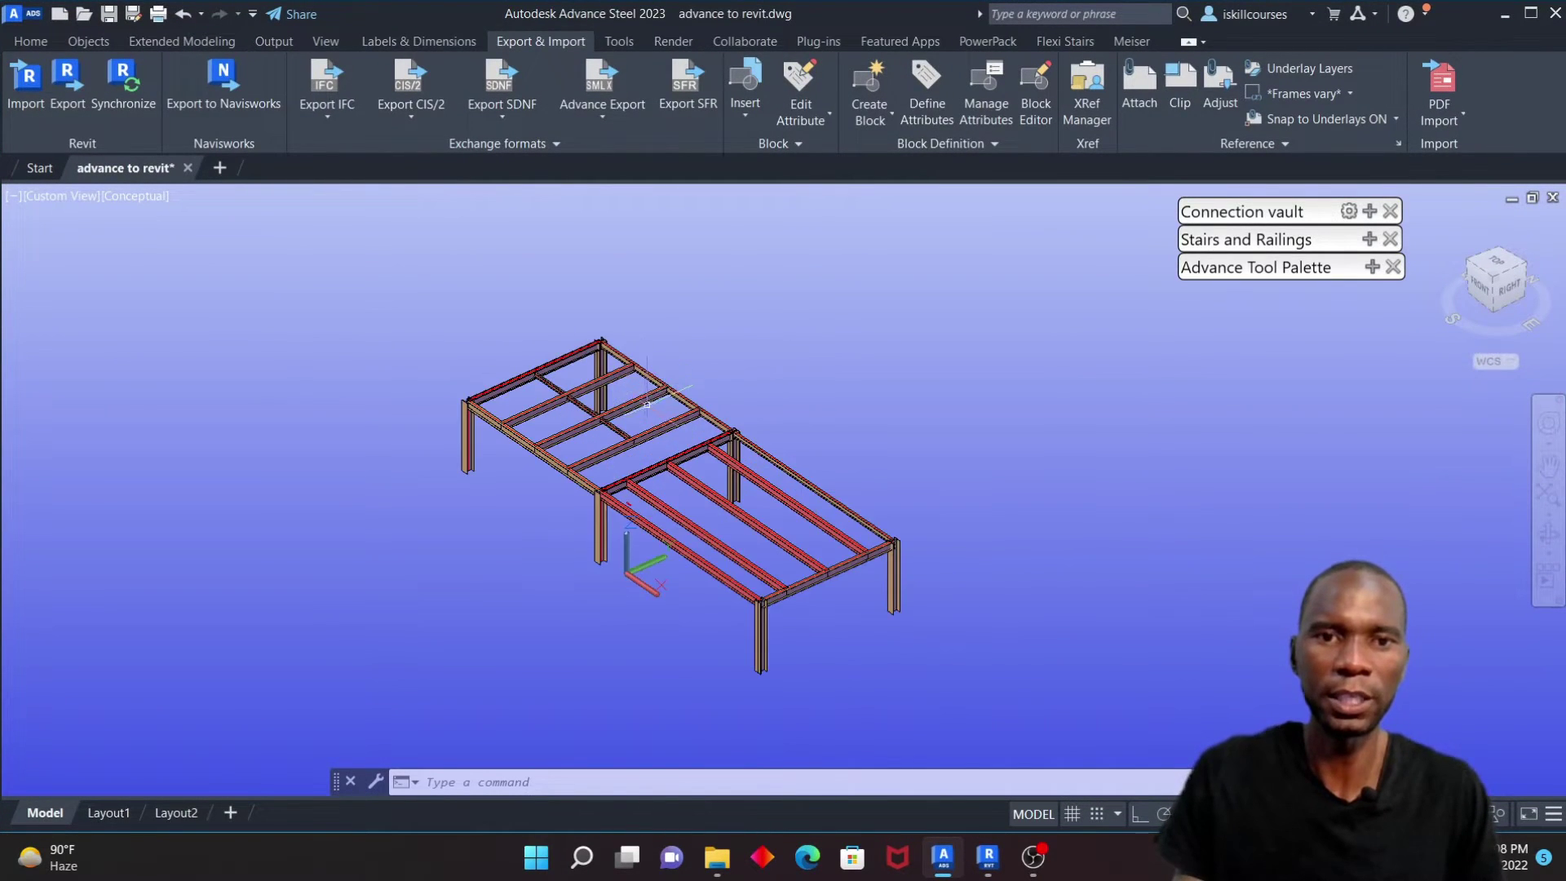
left_click(131, 88)
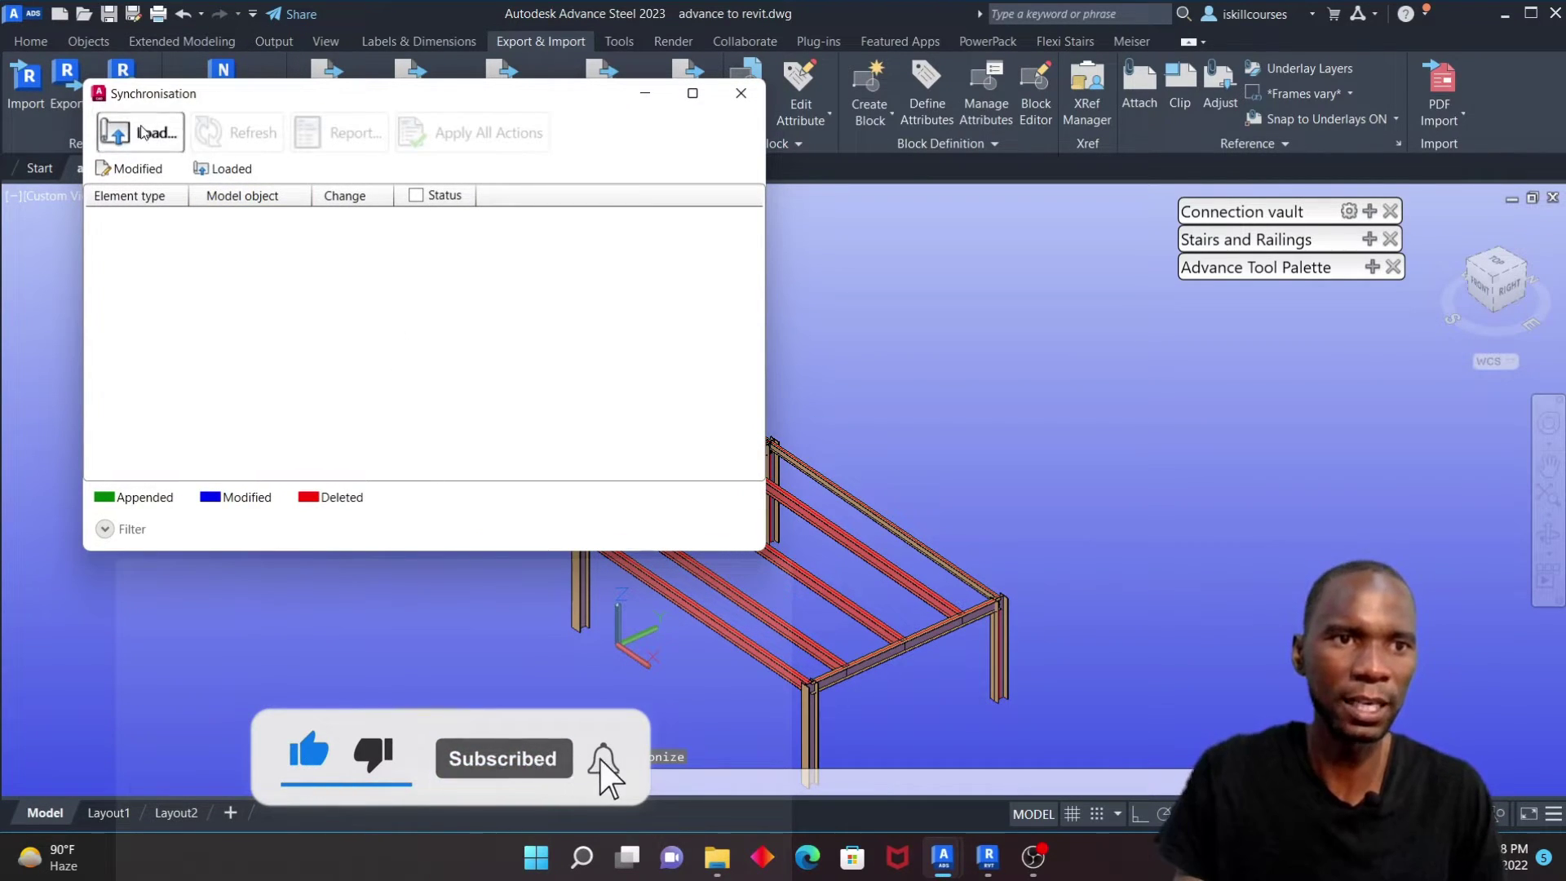
left_click(173, 137)
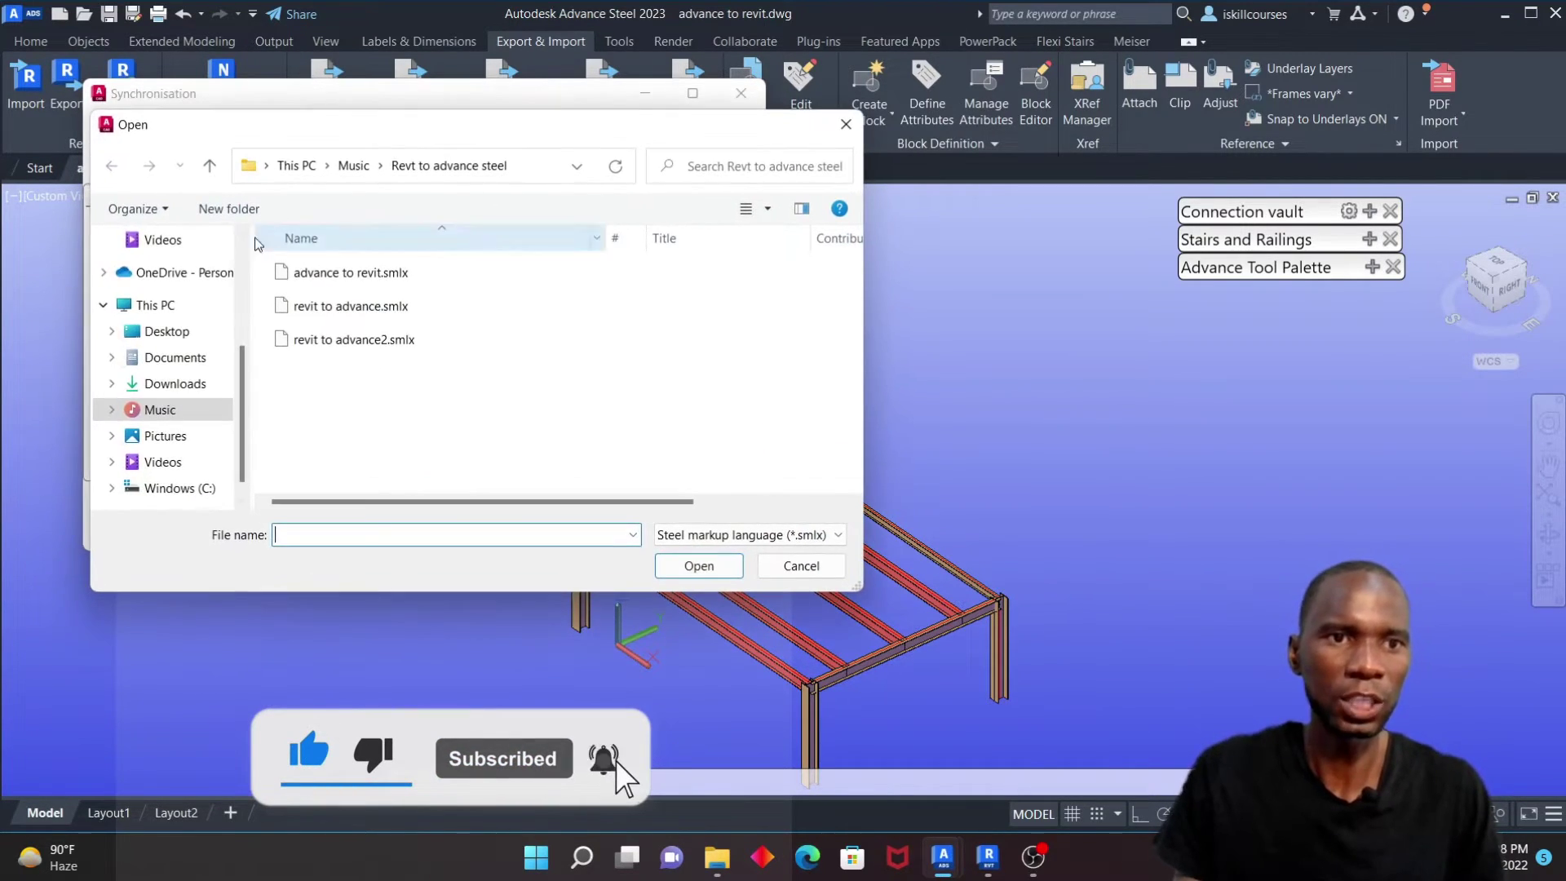
left_click(370, 343)
left_click(734, 579)
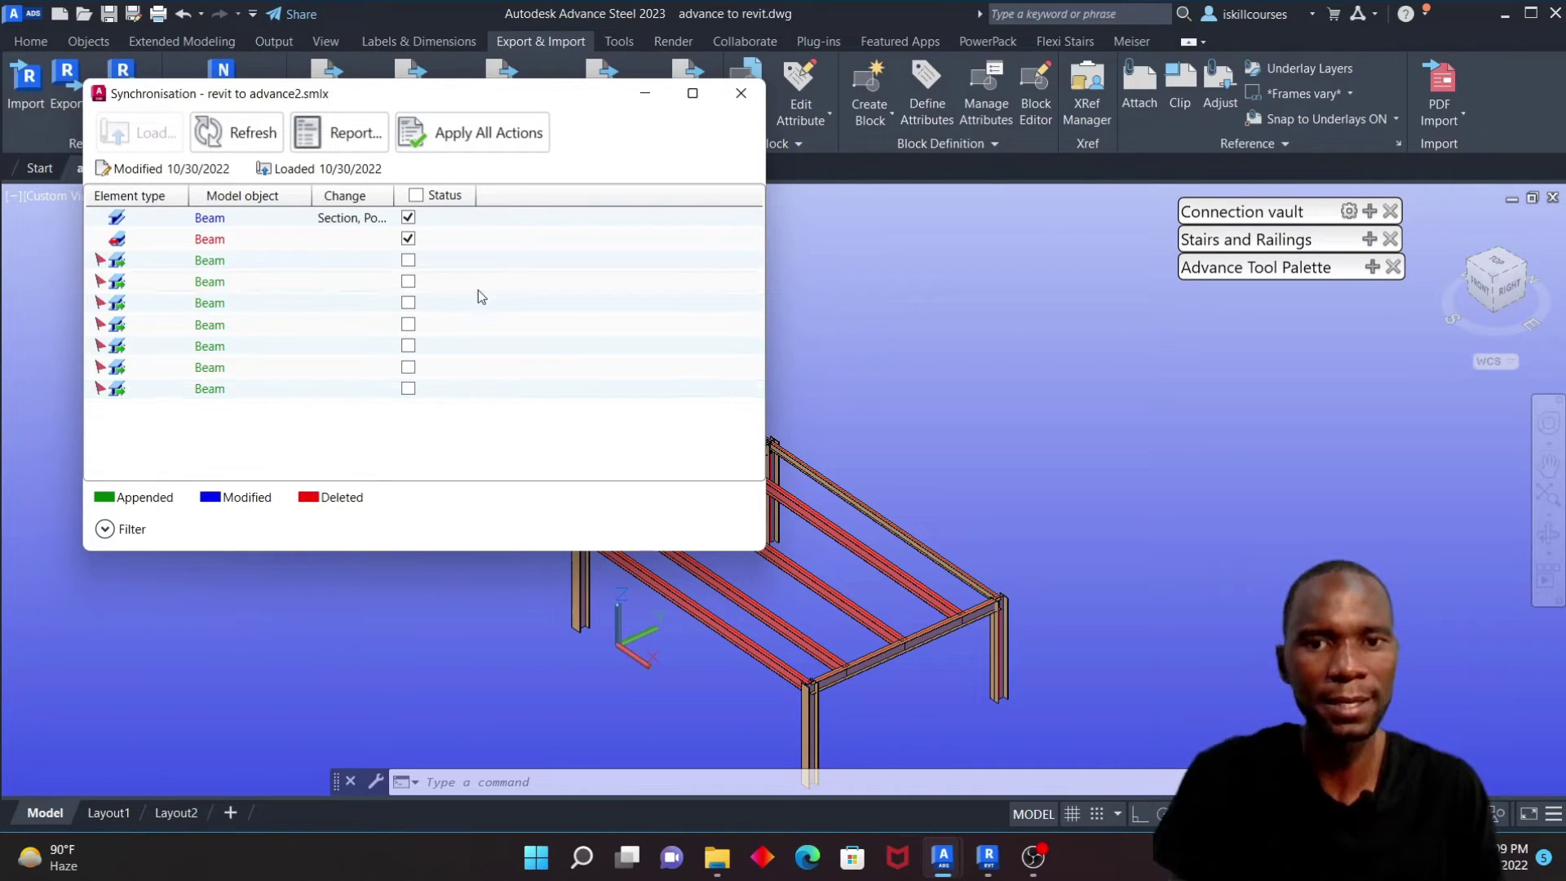
left_click(484, 133)
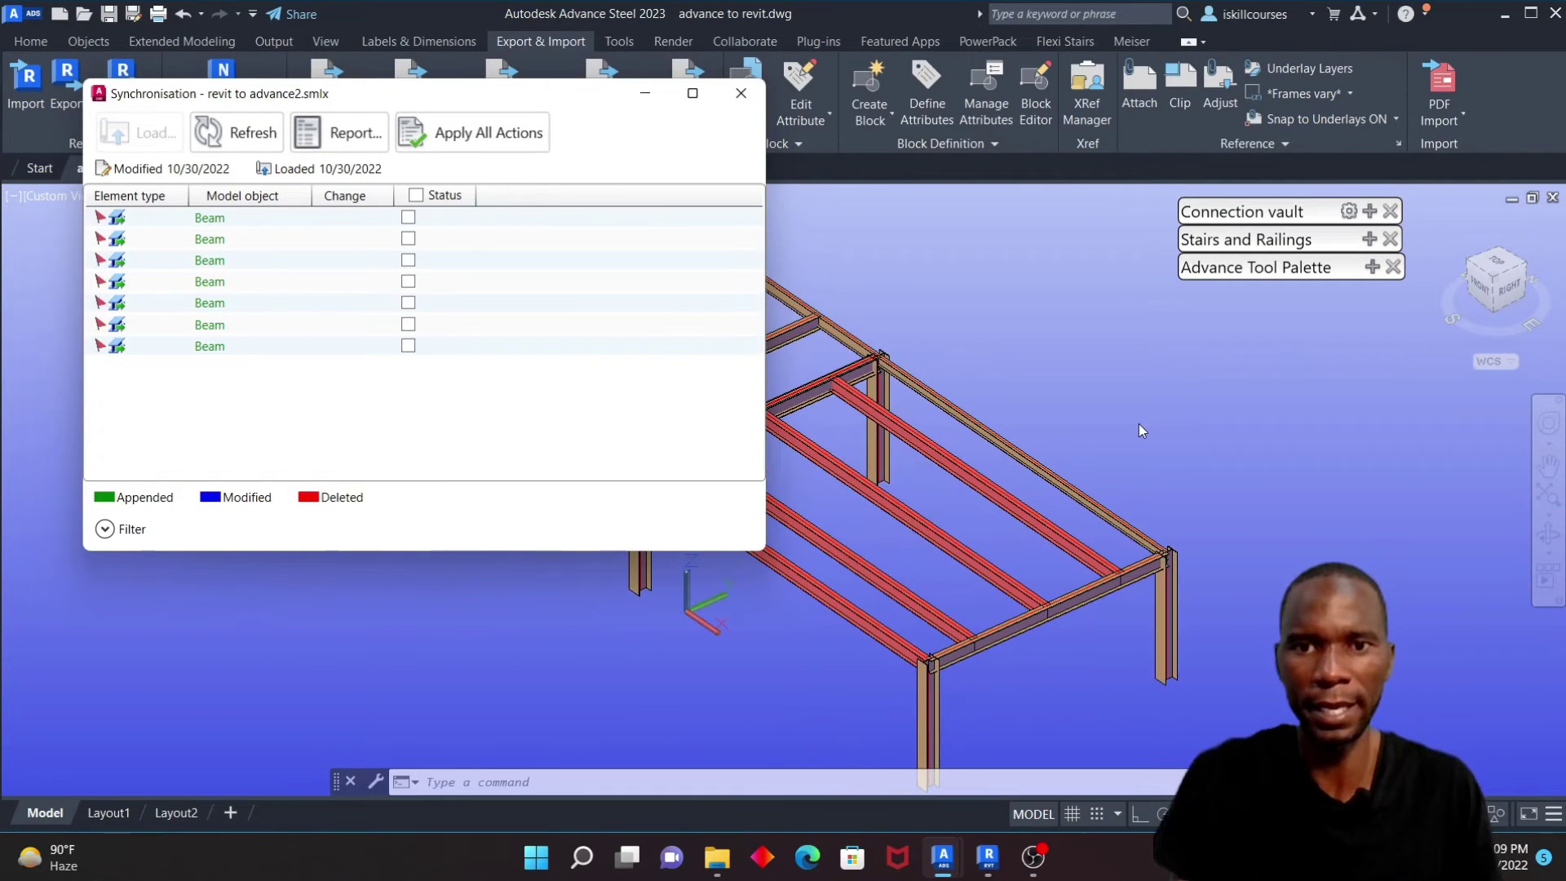
left_click(741, 93)
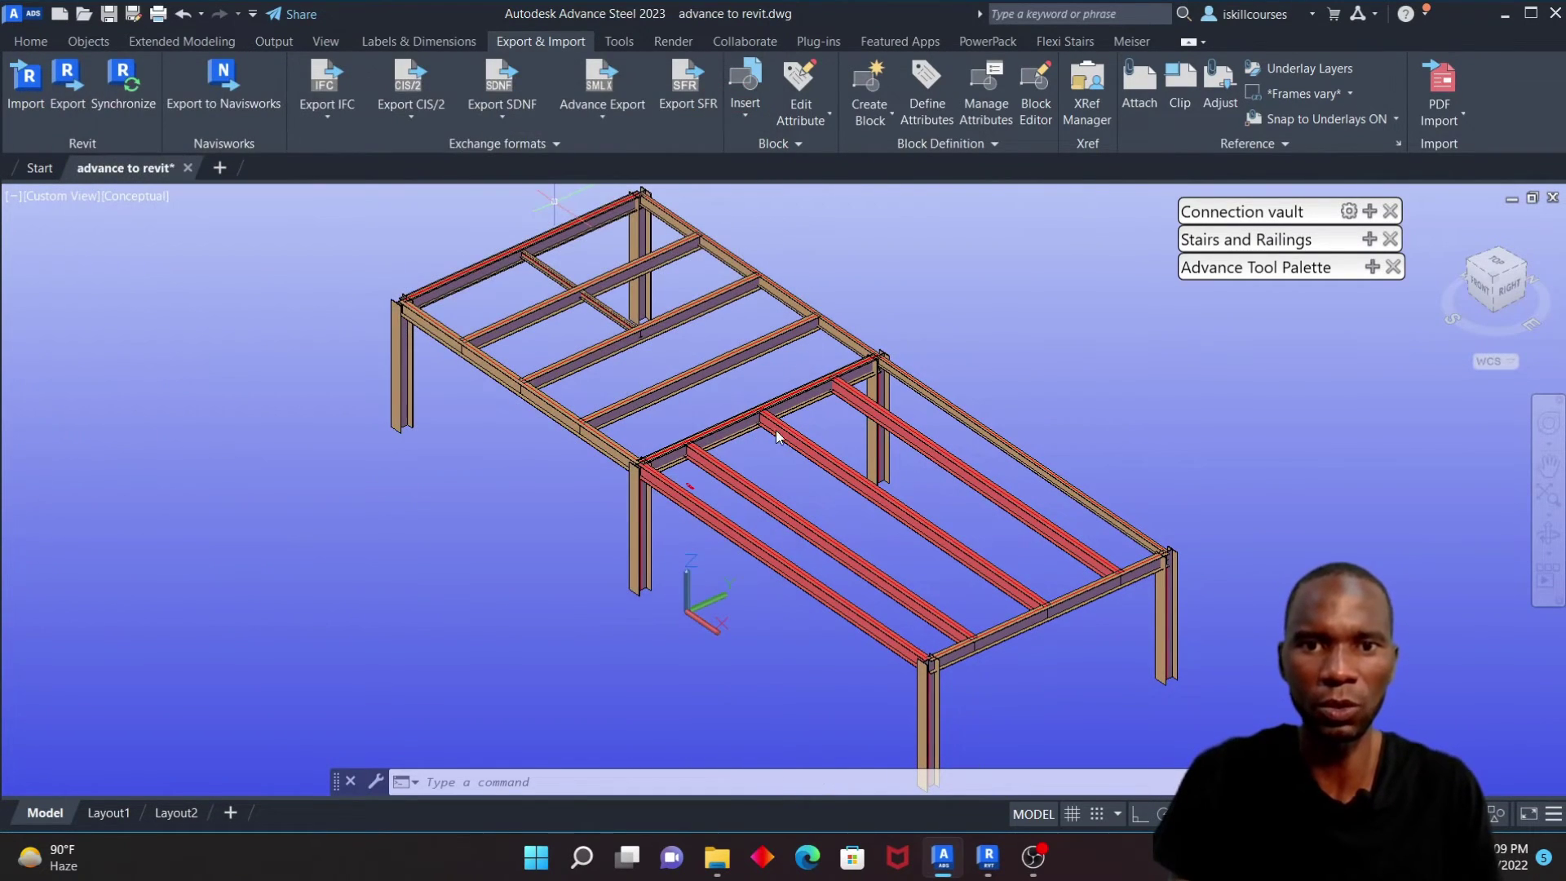
scroll(689, 416, "up", 3)
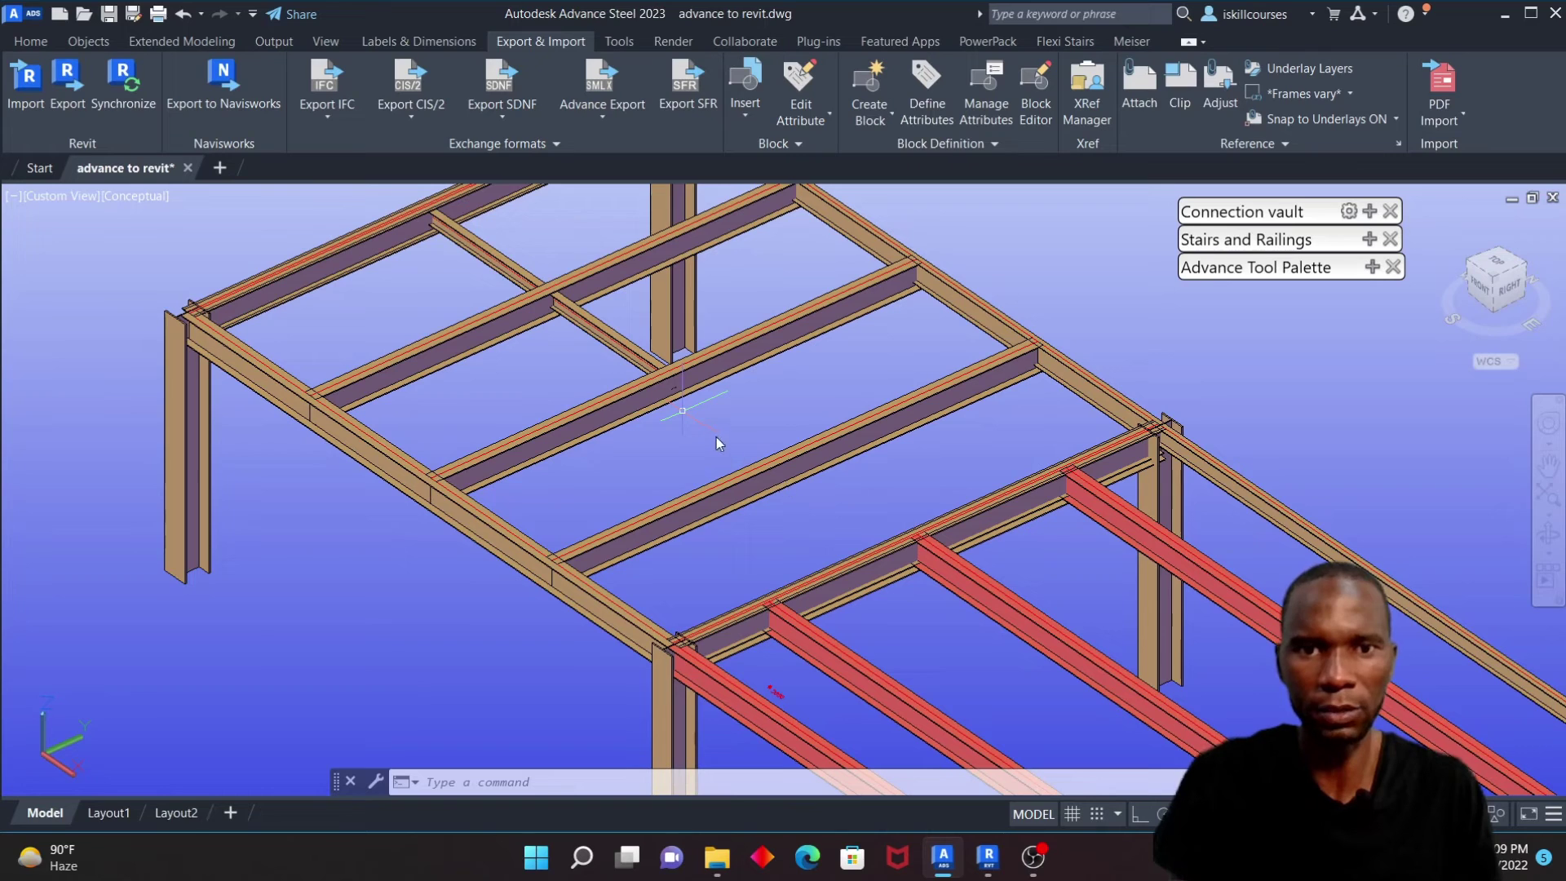
scroll(804, 499, "down", 5)
scroll(734, 489, "up", 5)
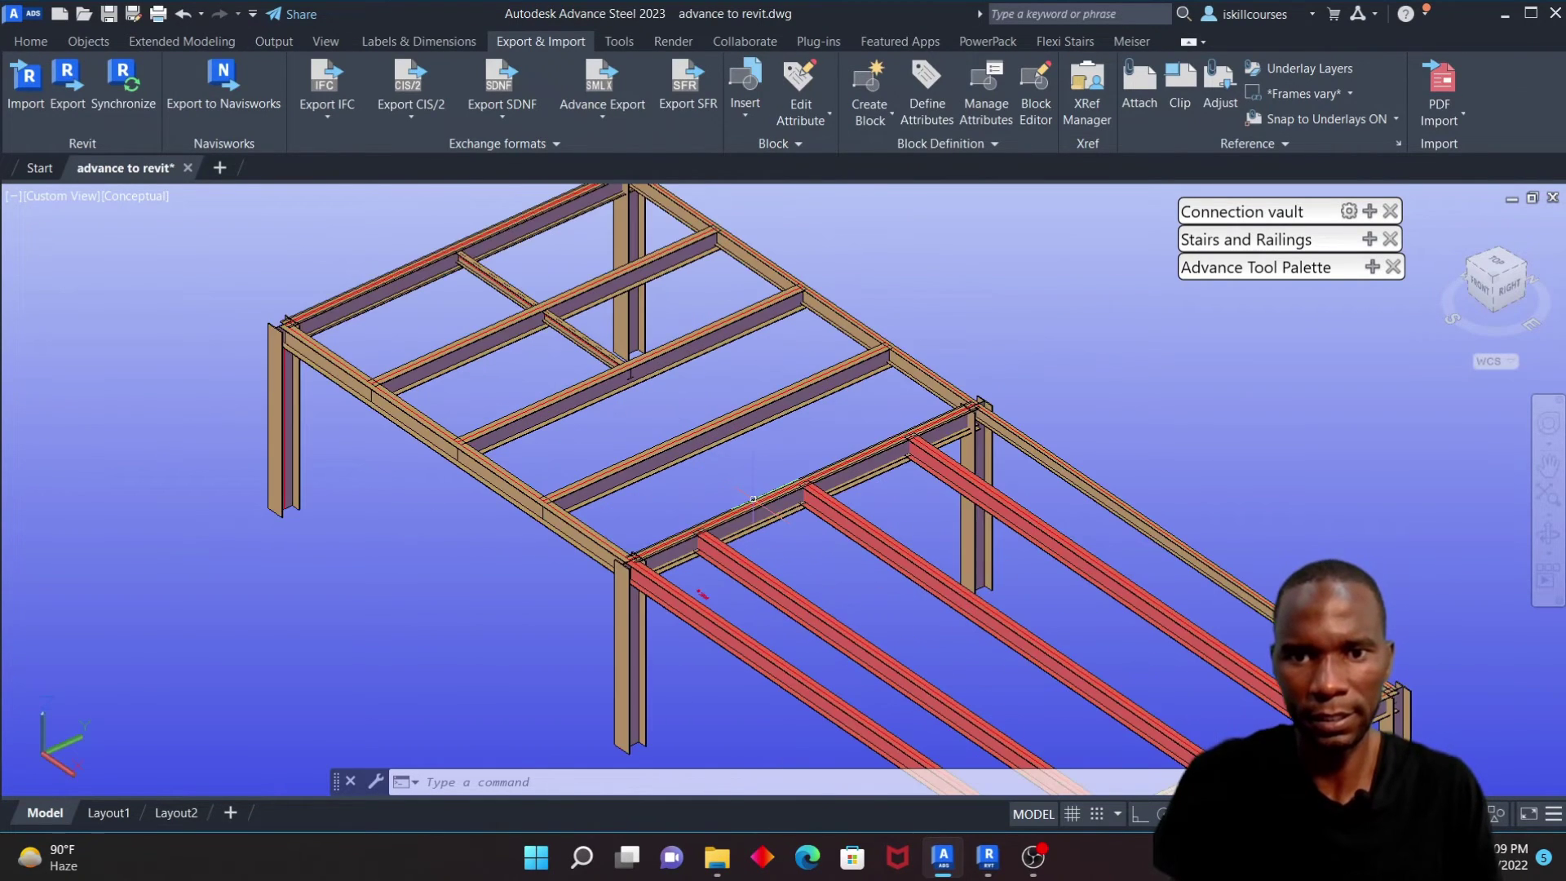
scroll(922, 764, "down", 2)
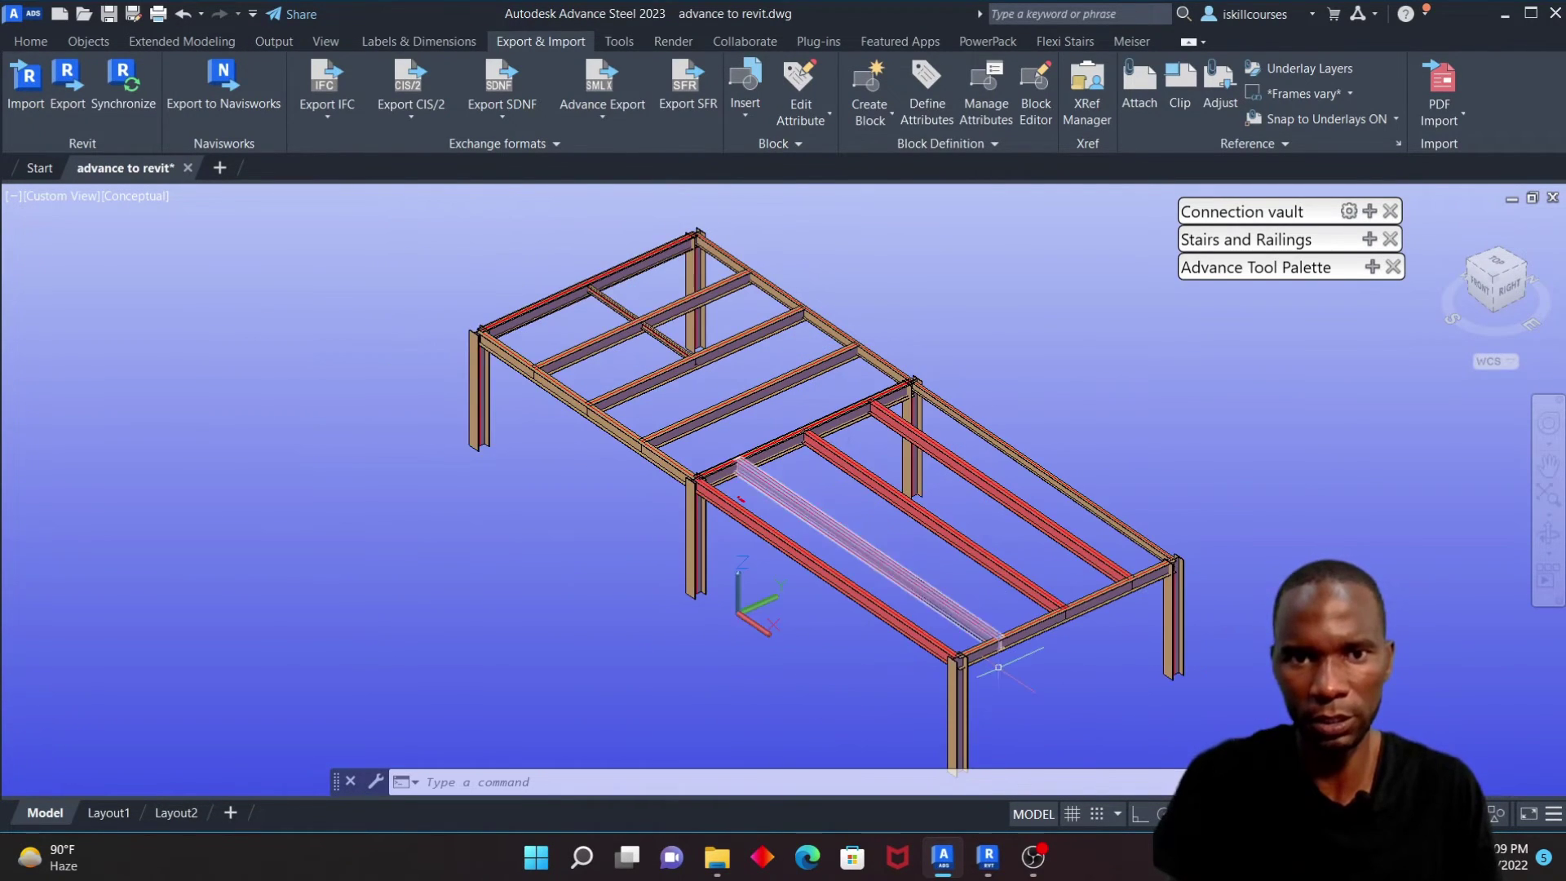
left_click(946, 860)
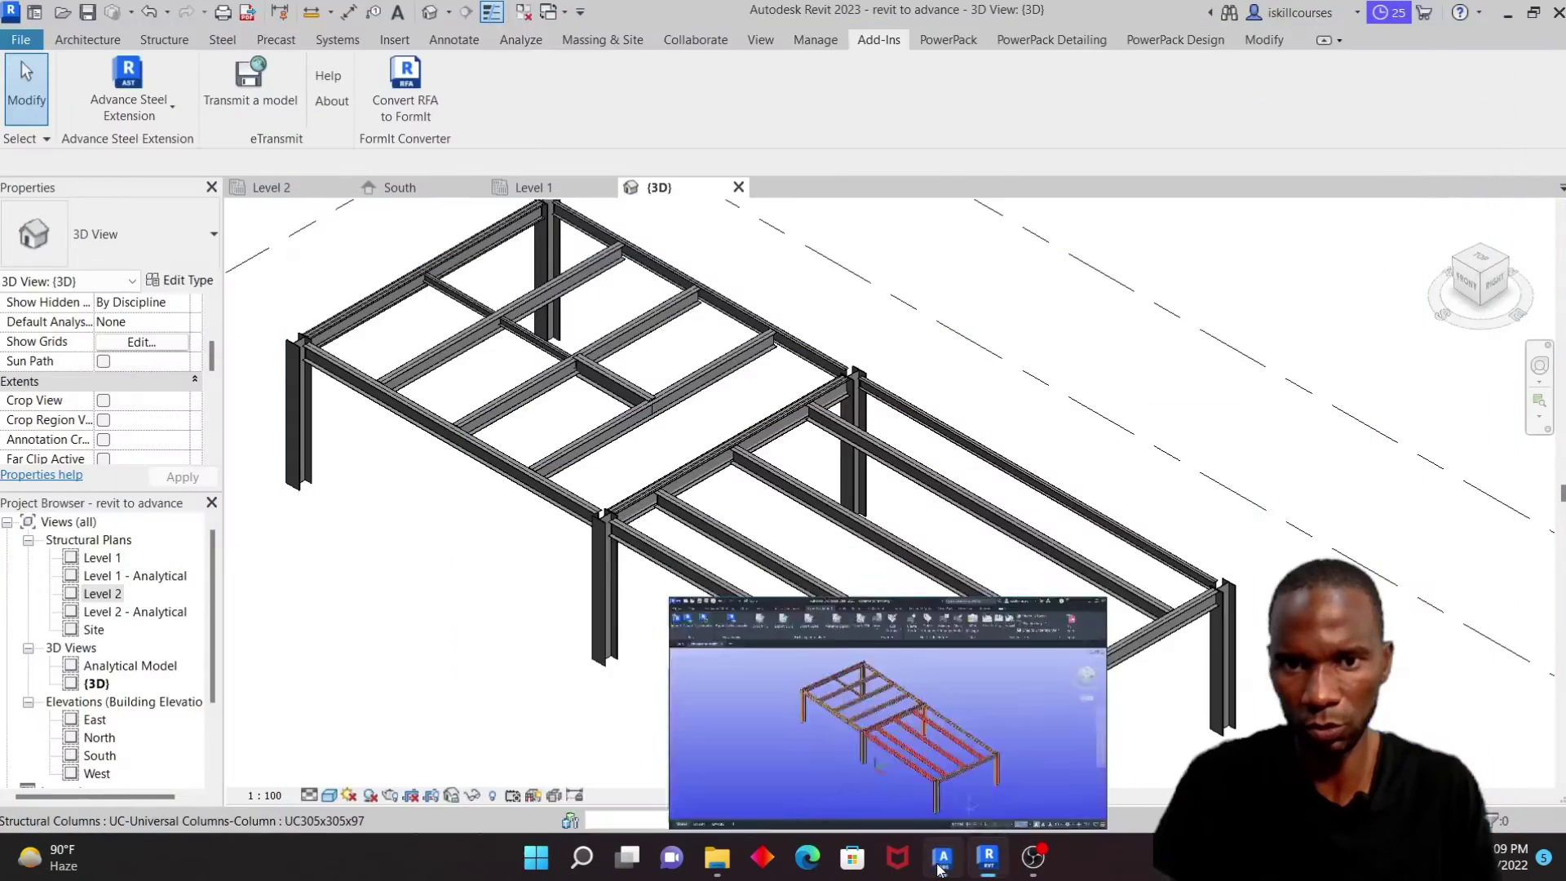
left_click(944, 864)
left_click(944, 871)
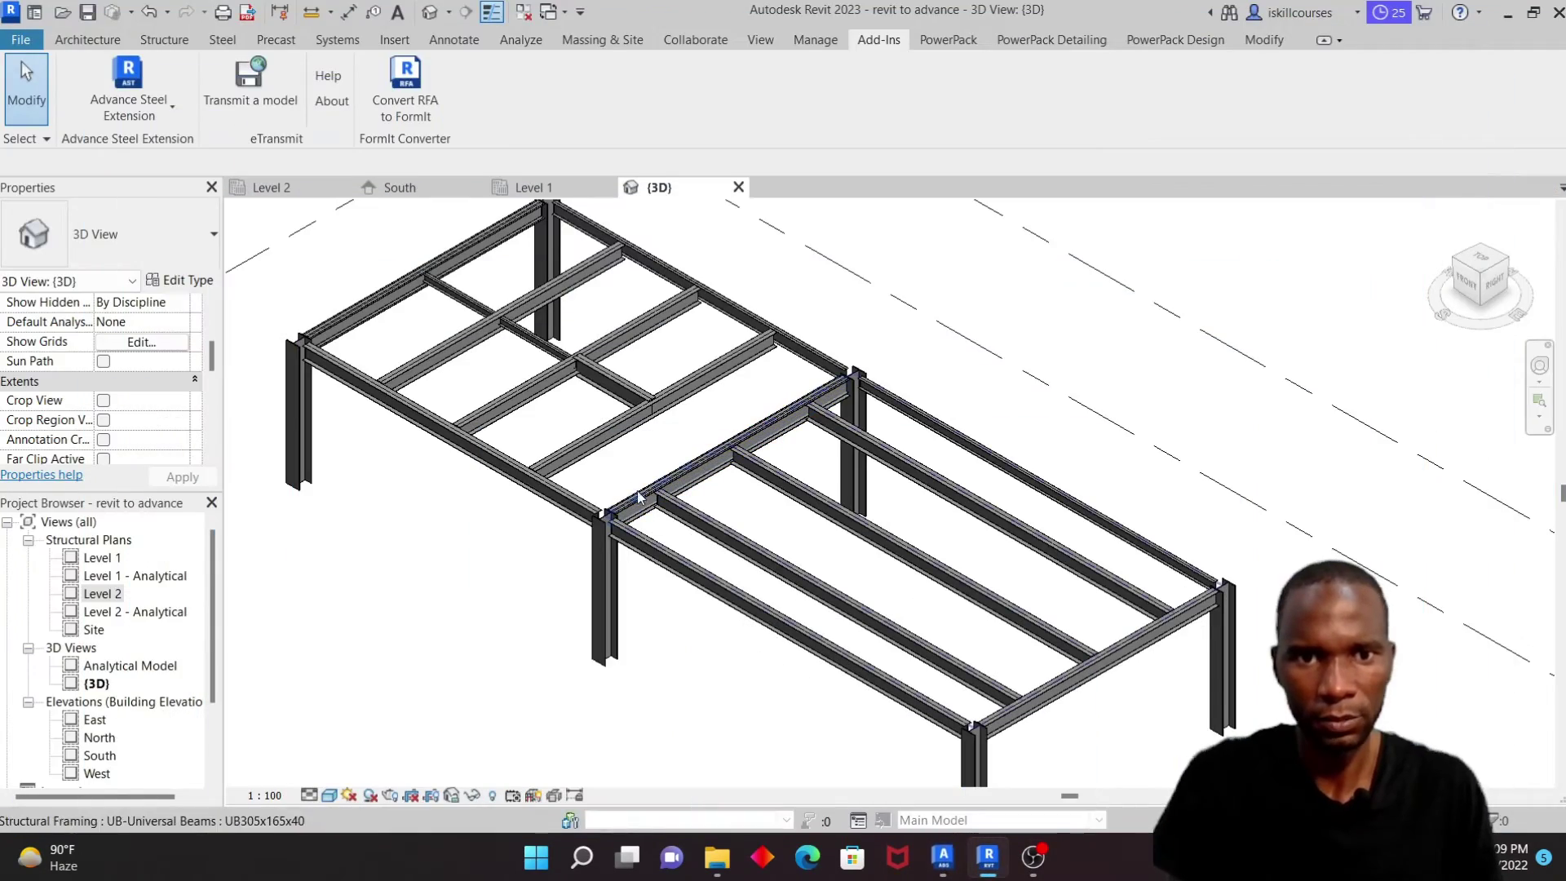
scroll(604, 392, "up", 5)
left_click(633, 343)
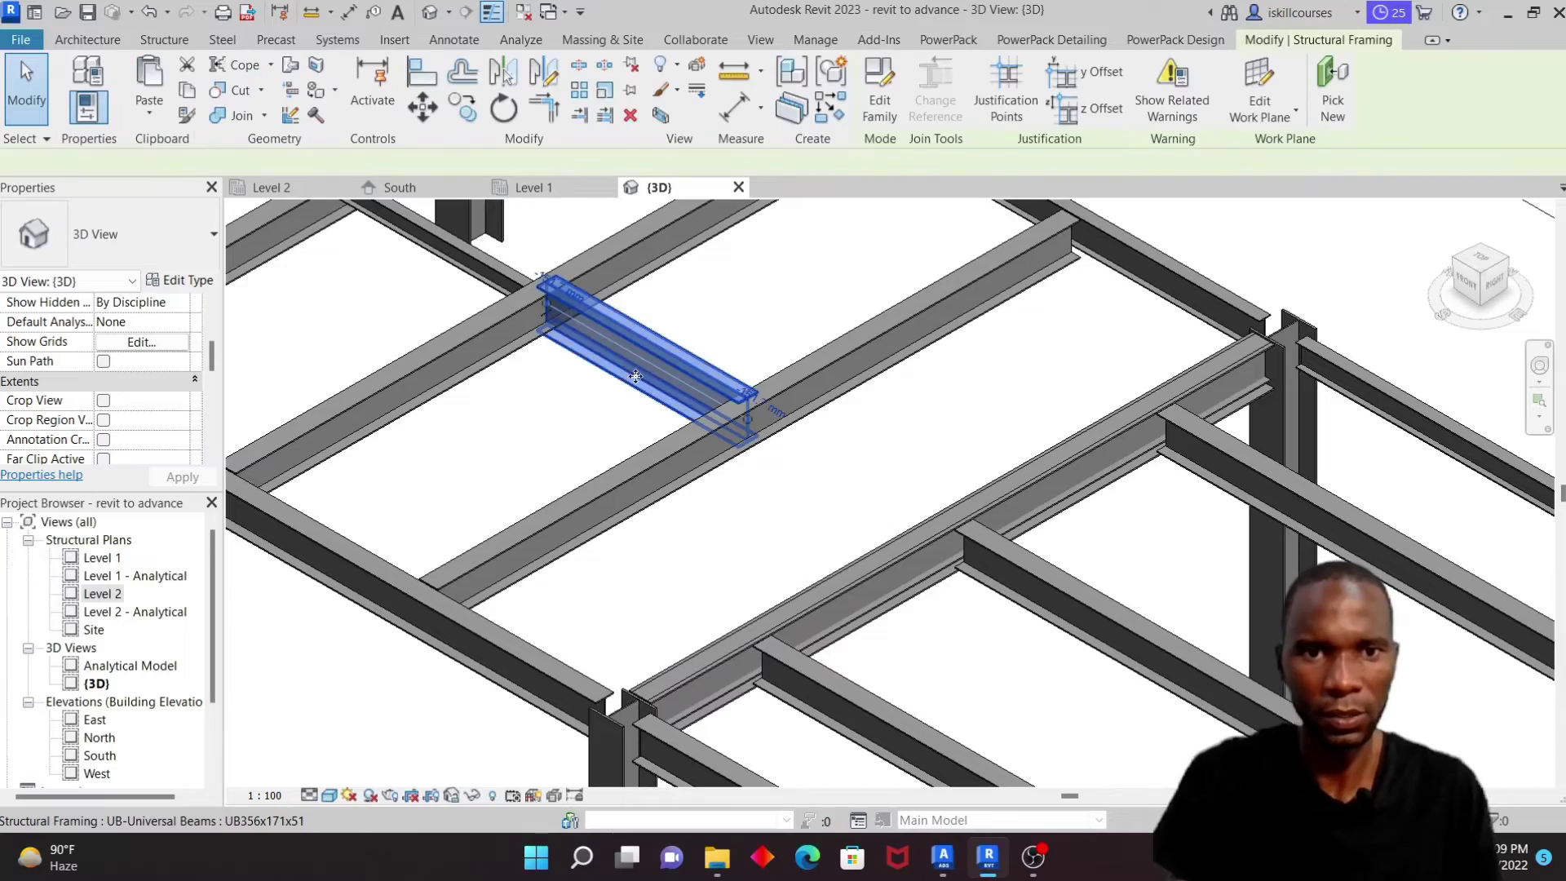
scroll(636, 399, "down", 3)
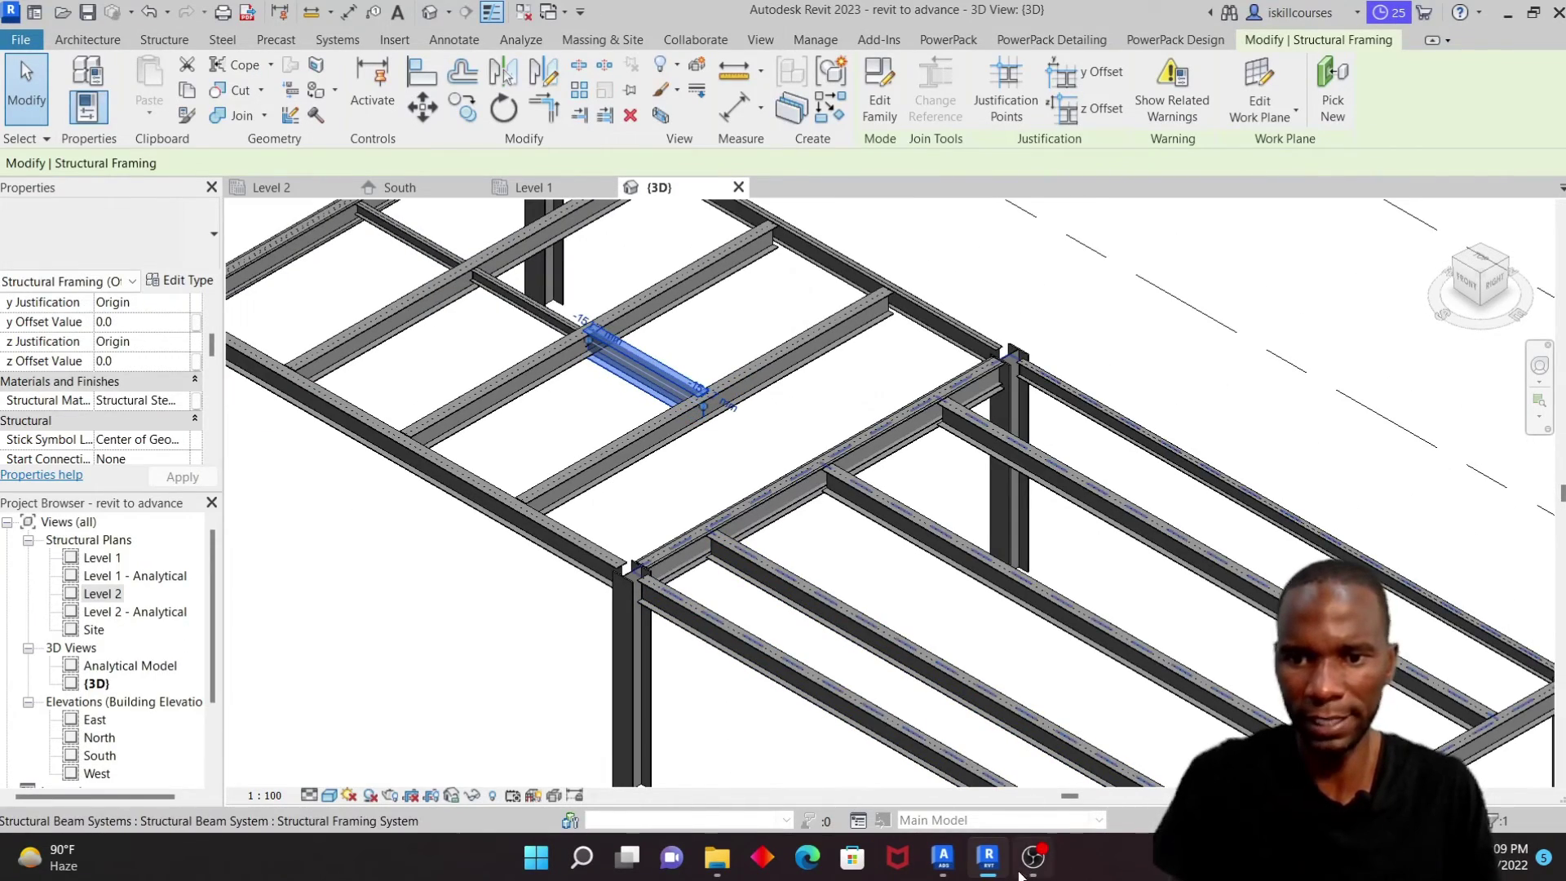
key("super+d")
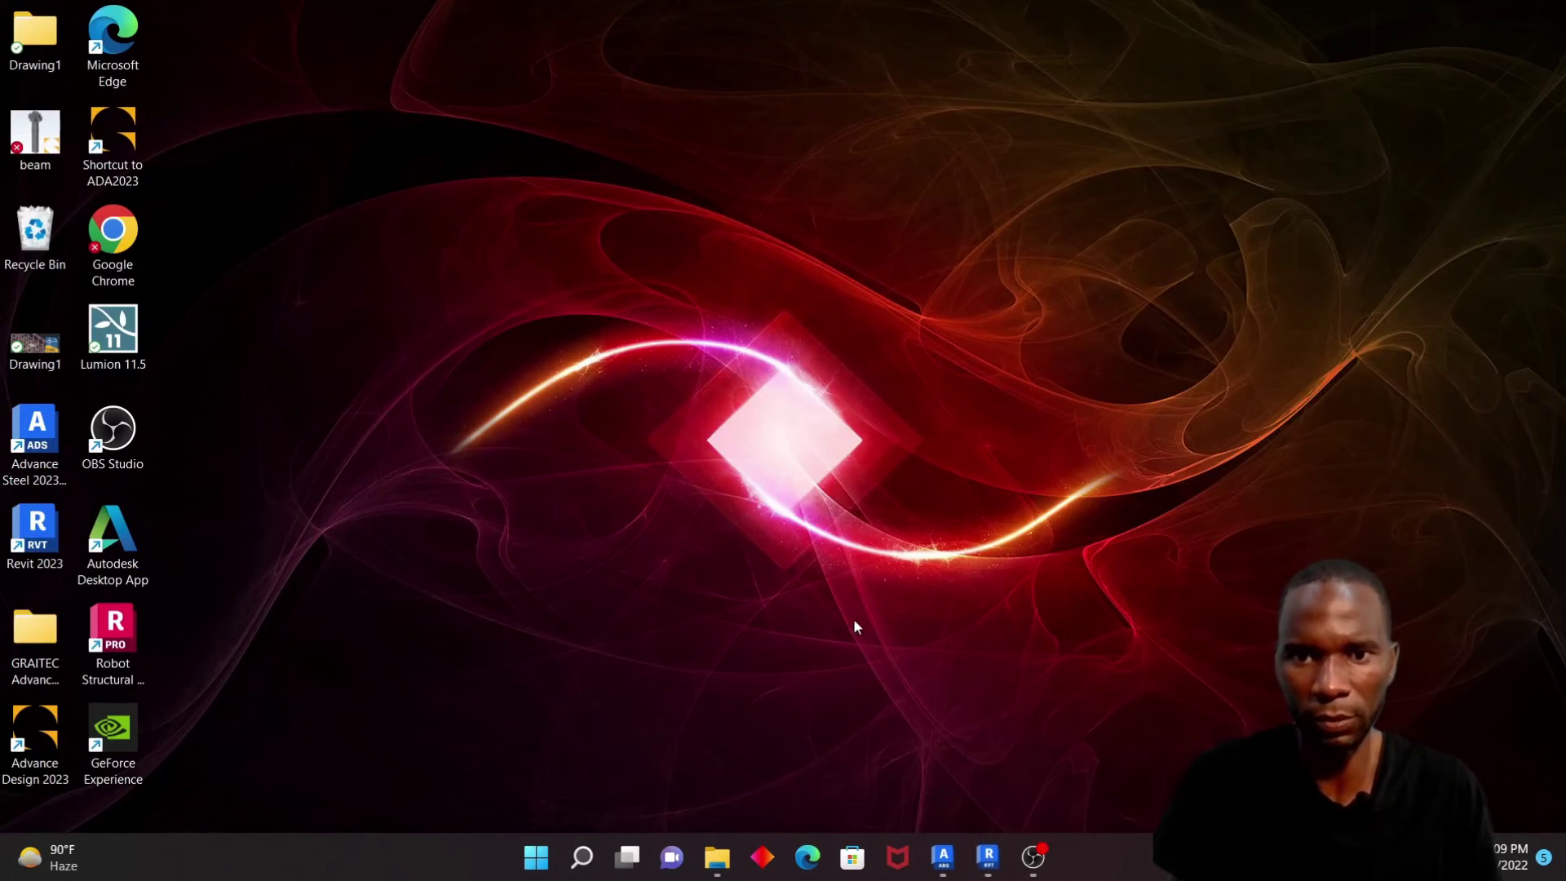
left_click(942, 867)
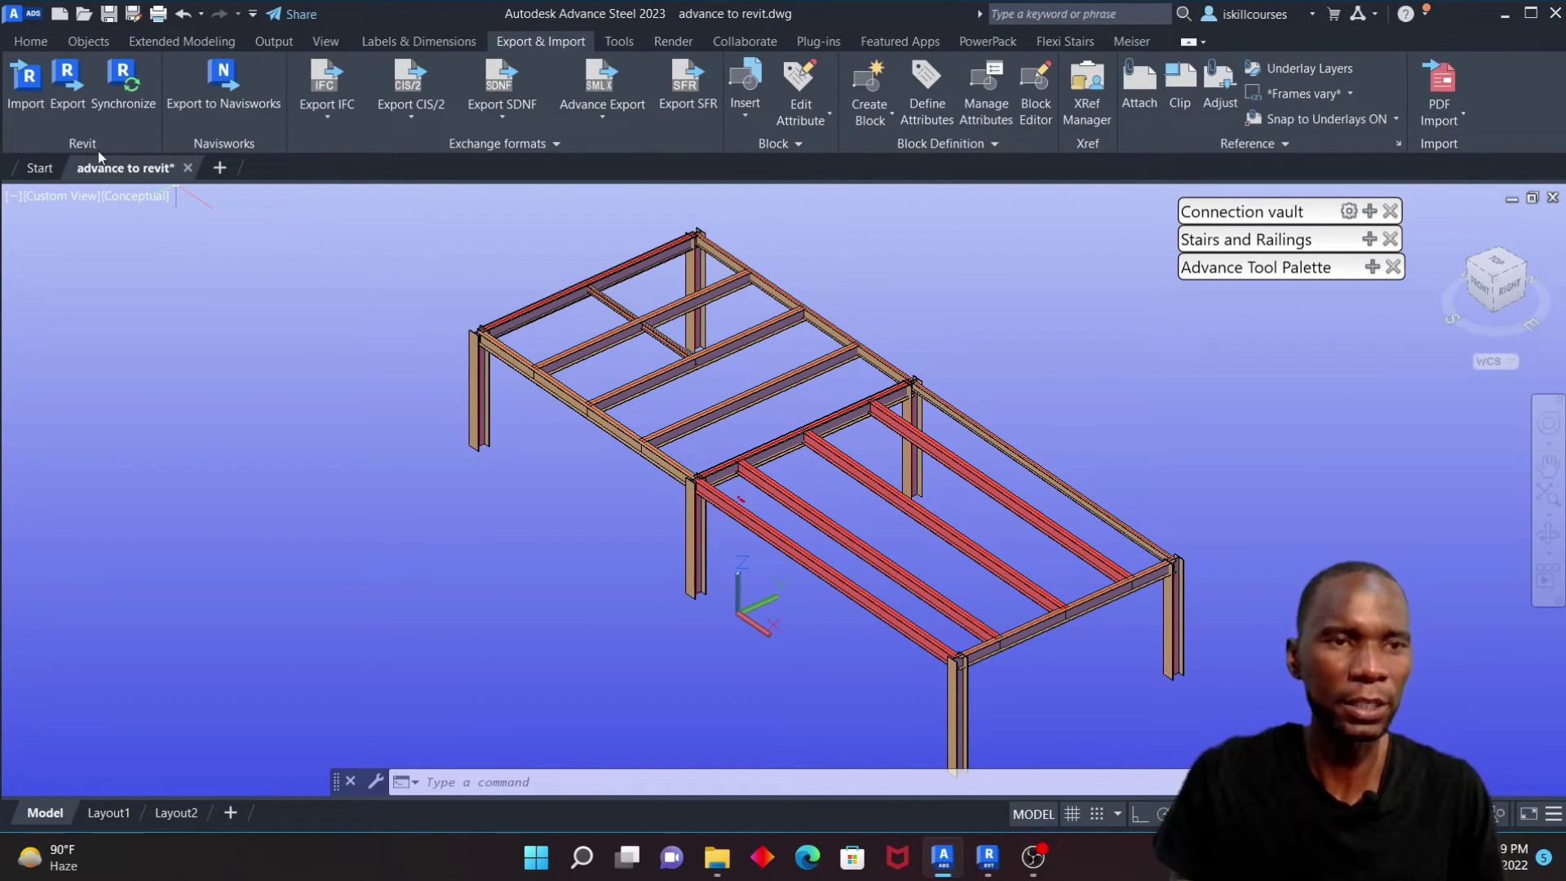
Step: Reload 'revit to advance2.smlx' and tick each remaining Beam row's Status box to accept it
left_click(133, 79)
left_click(194, 196)
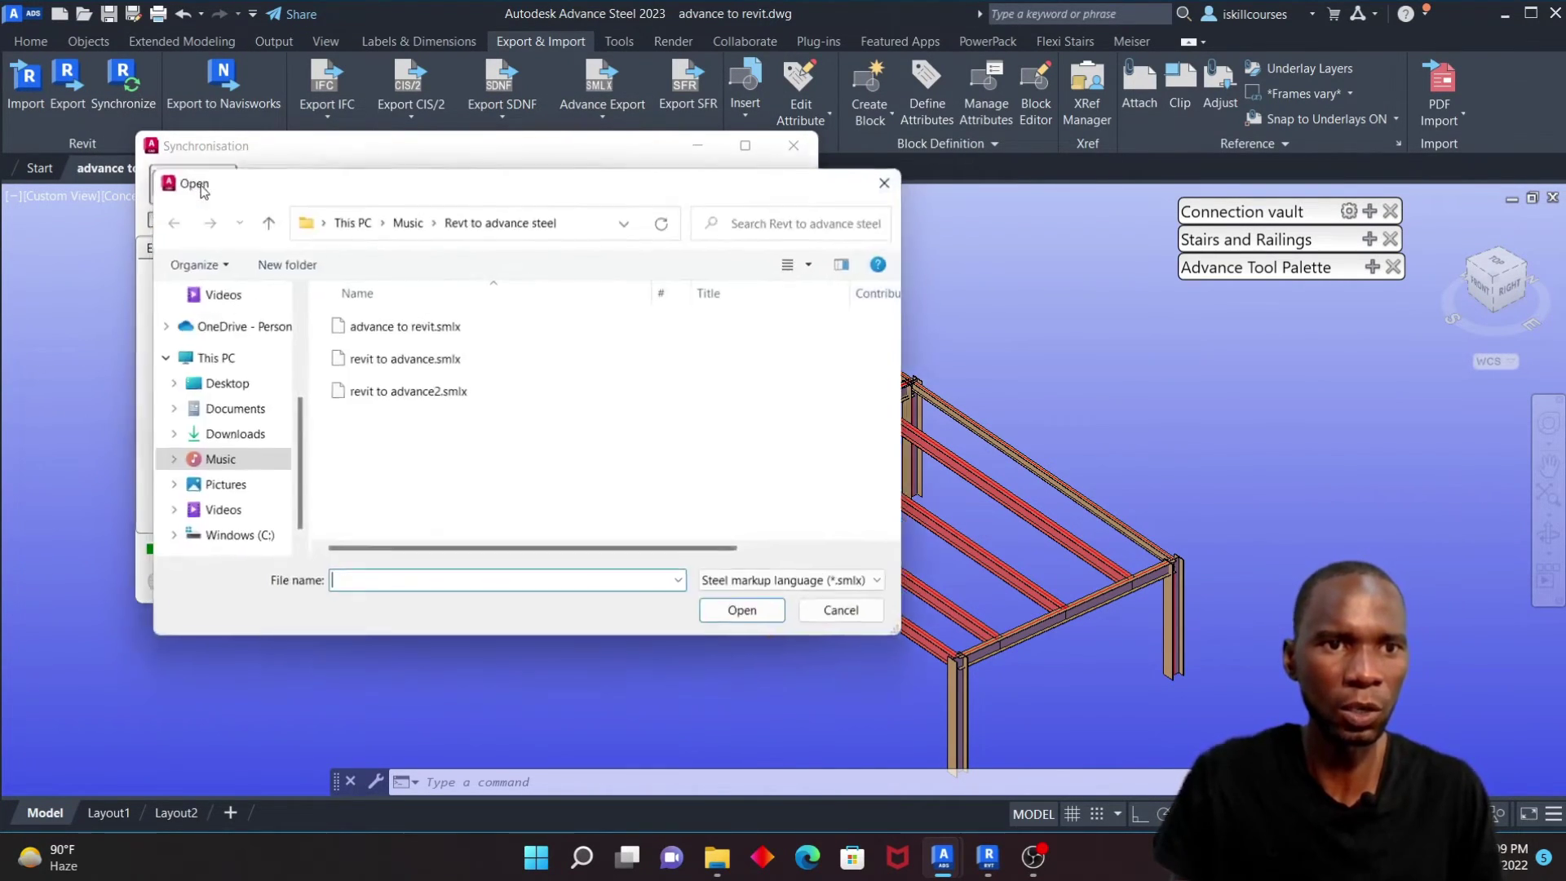
left_click(433, 400)
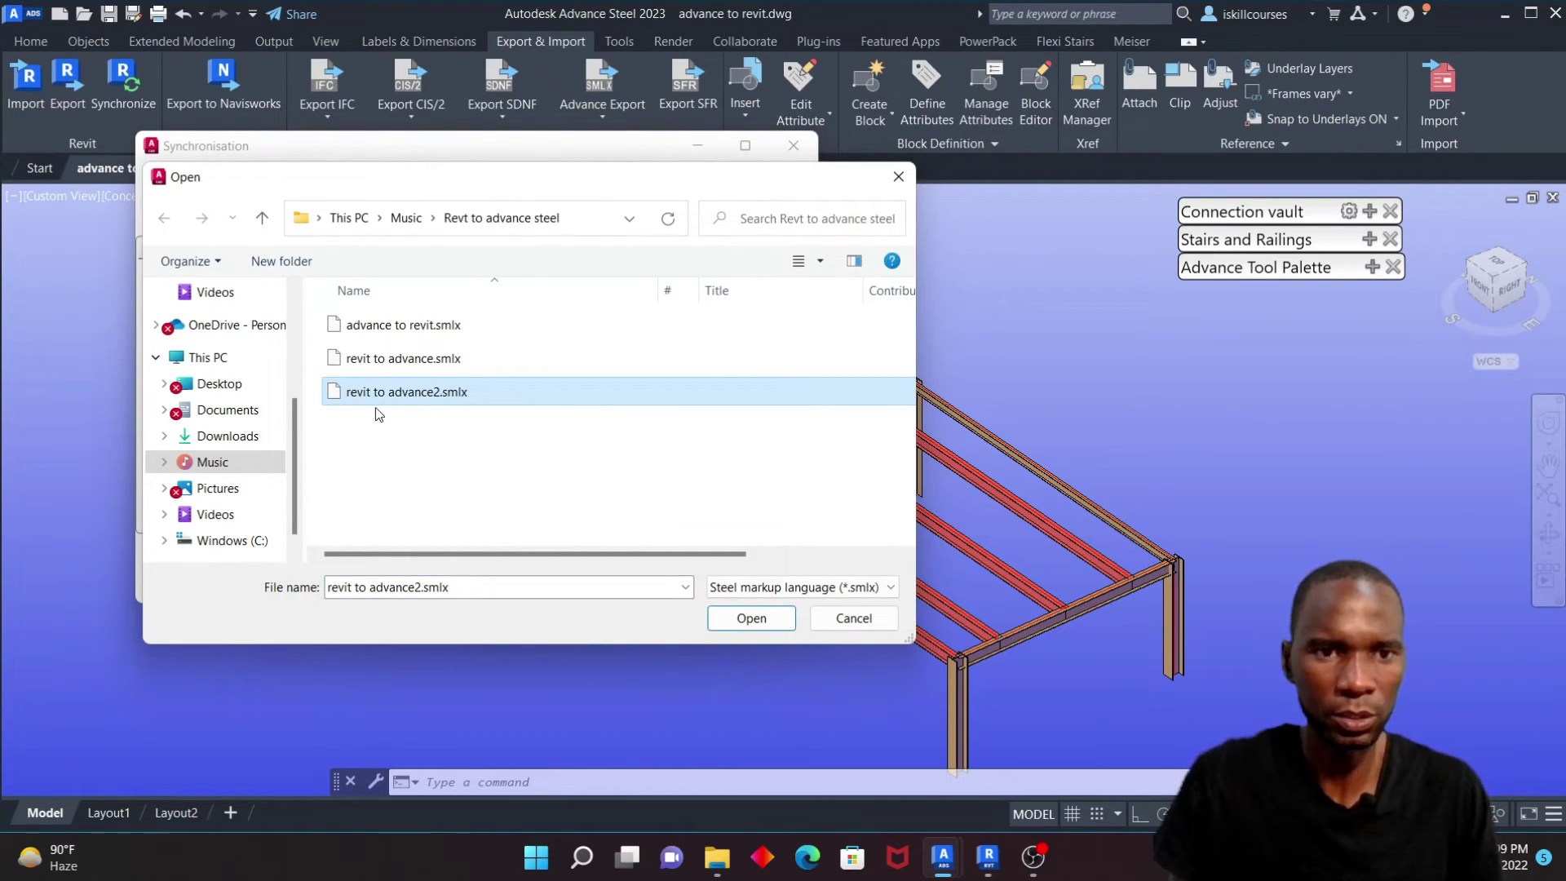
left_click(739, 620)
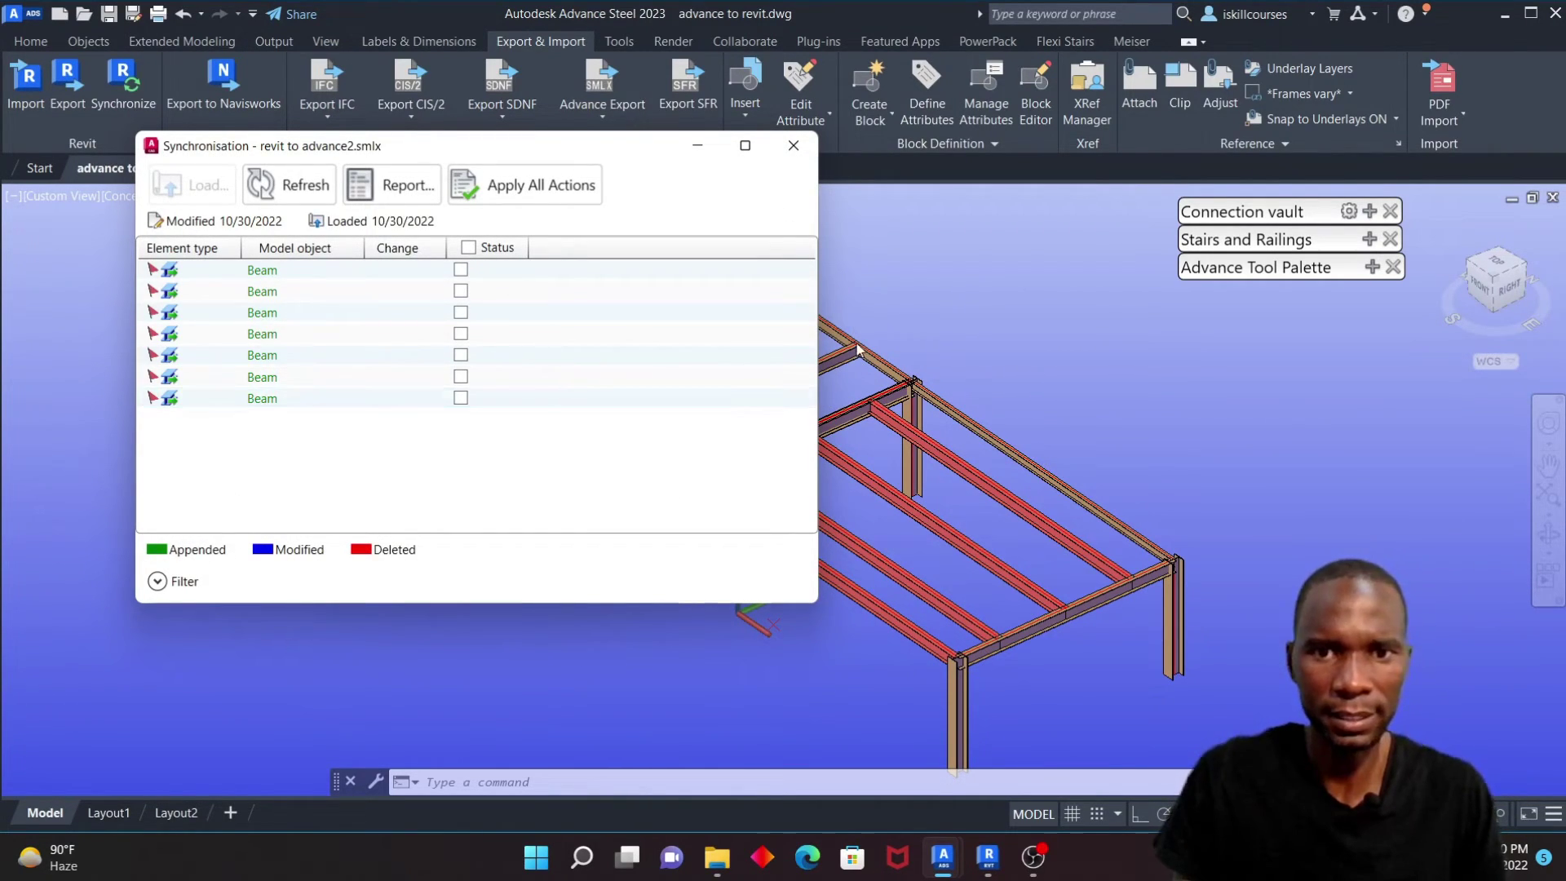
left_click(460, 270)
left_click(460, 312)
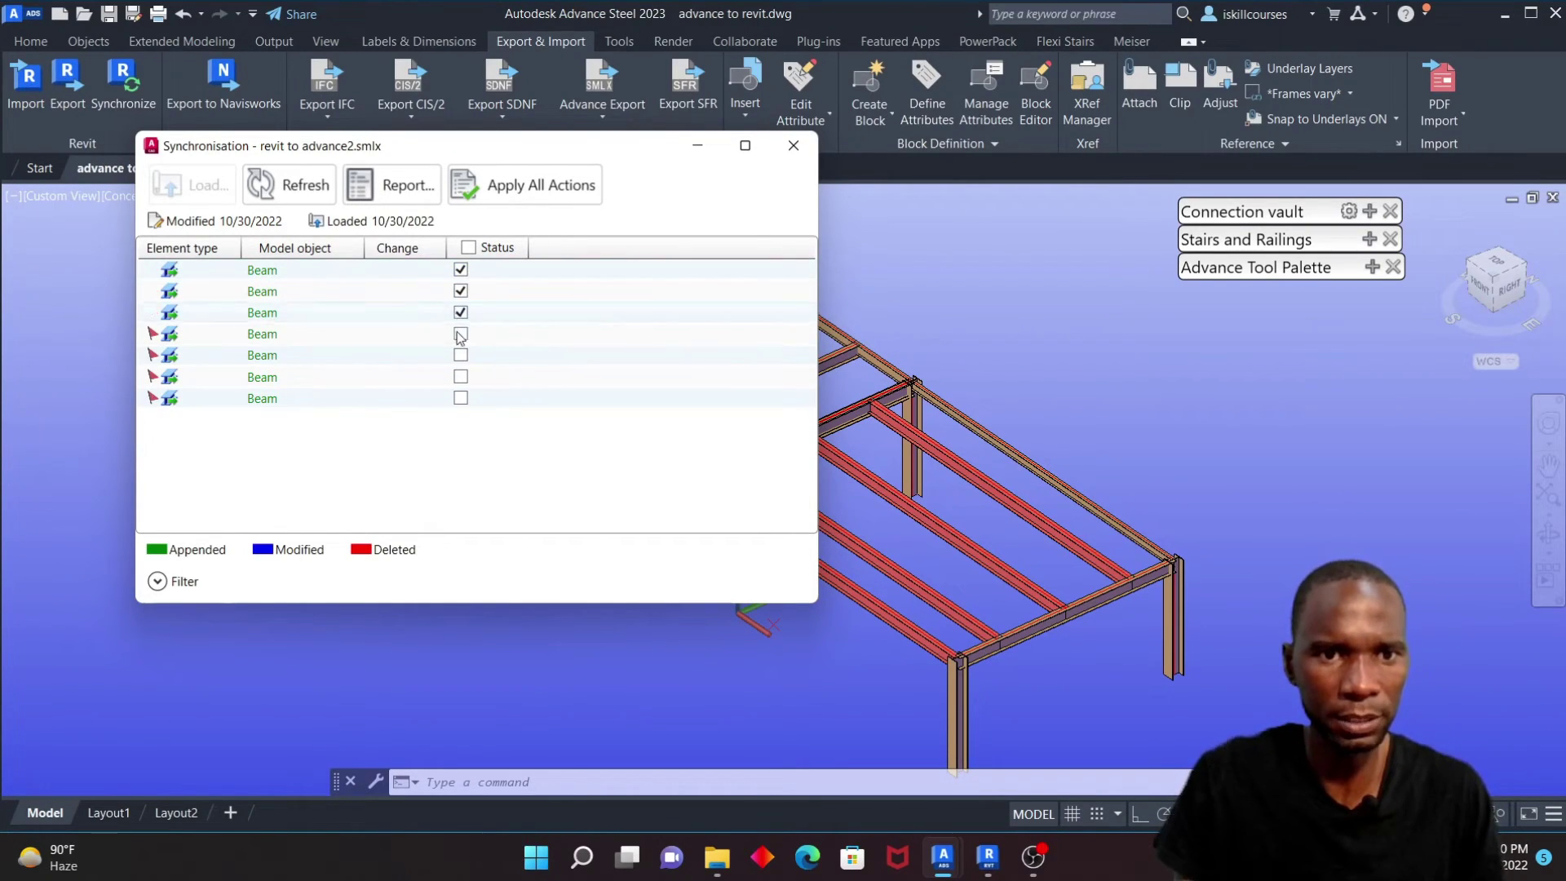
left_click(461, 333)
left_click(461, 355)
left_click(461, 377)
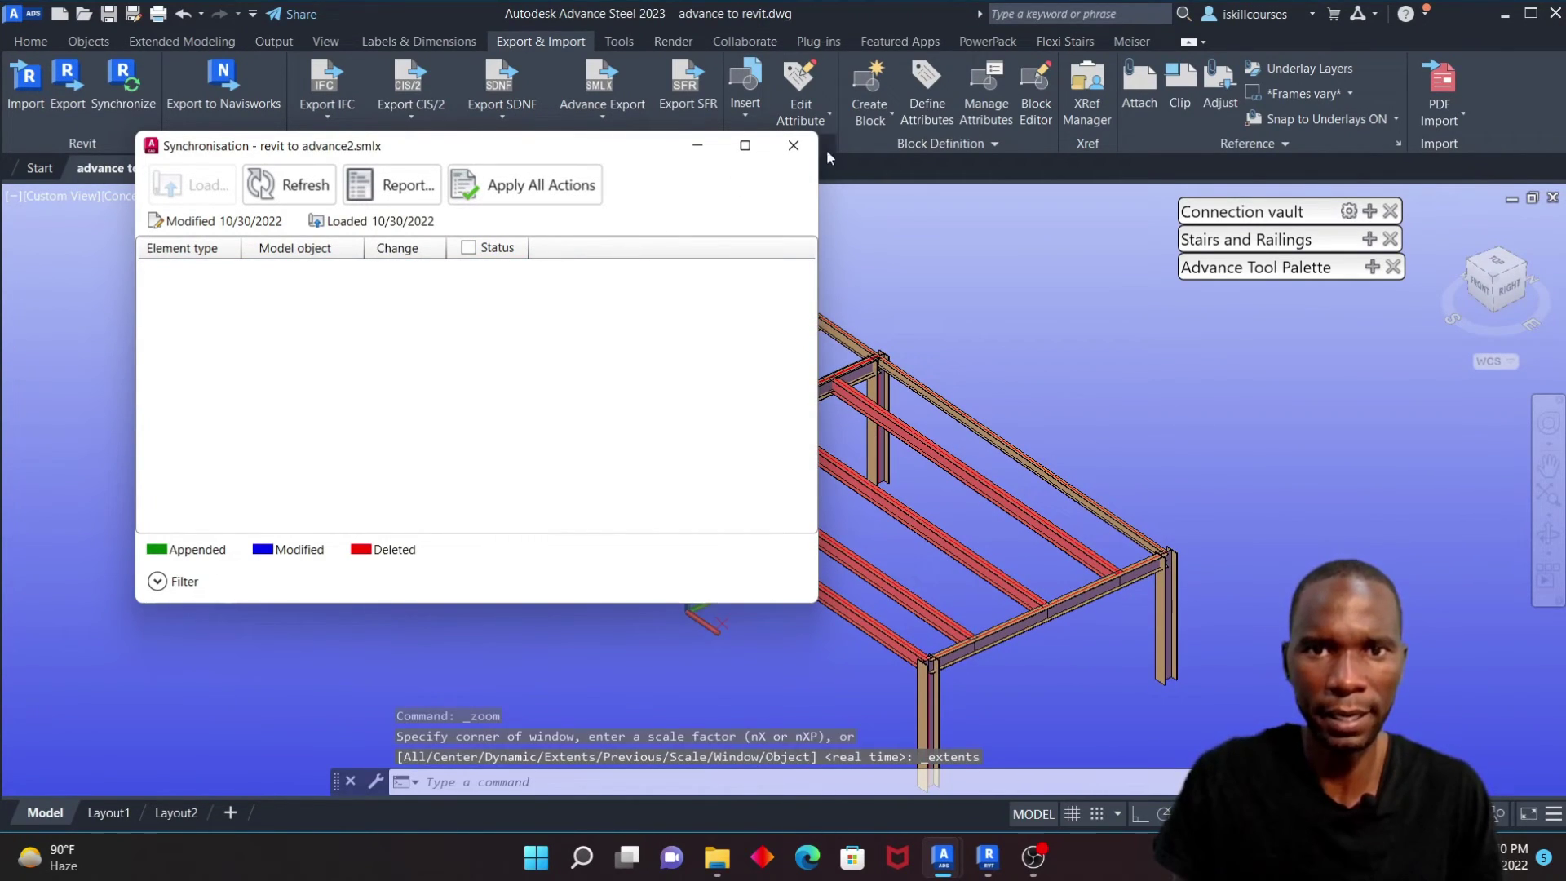
left_click(792, 145)
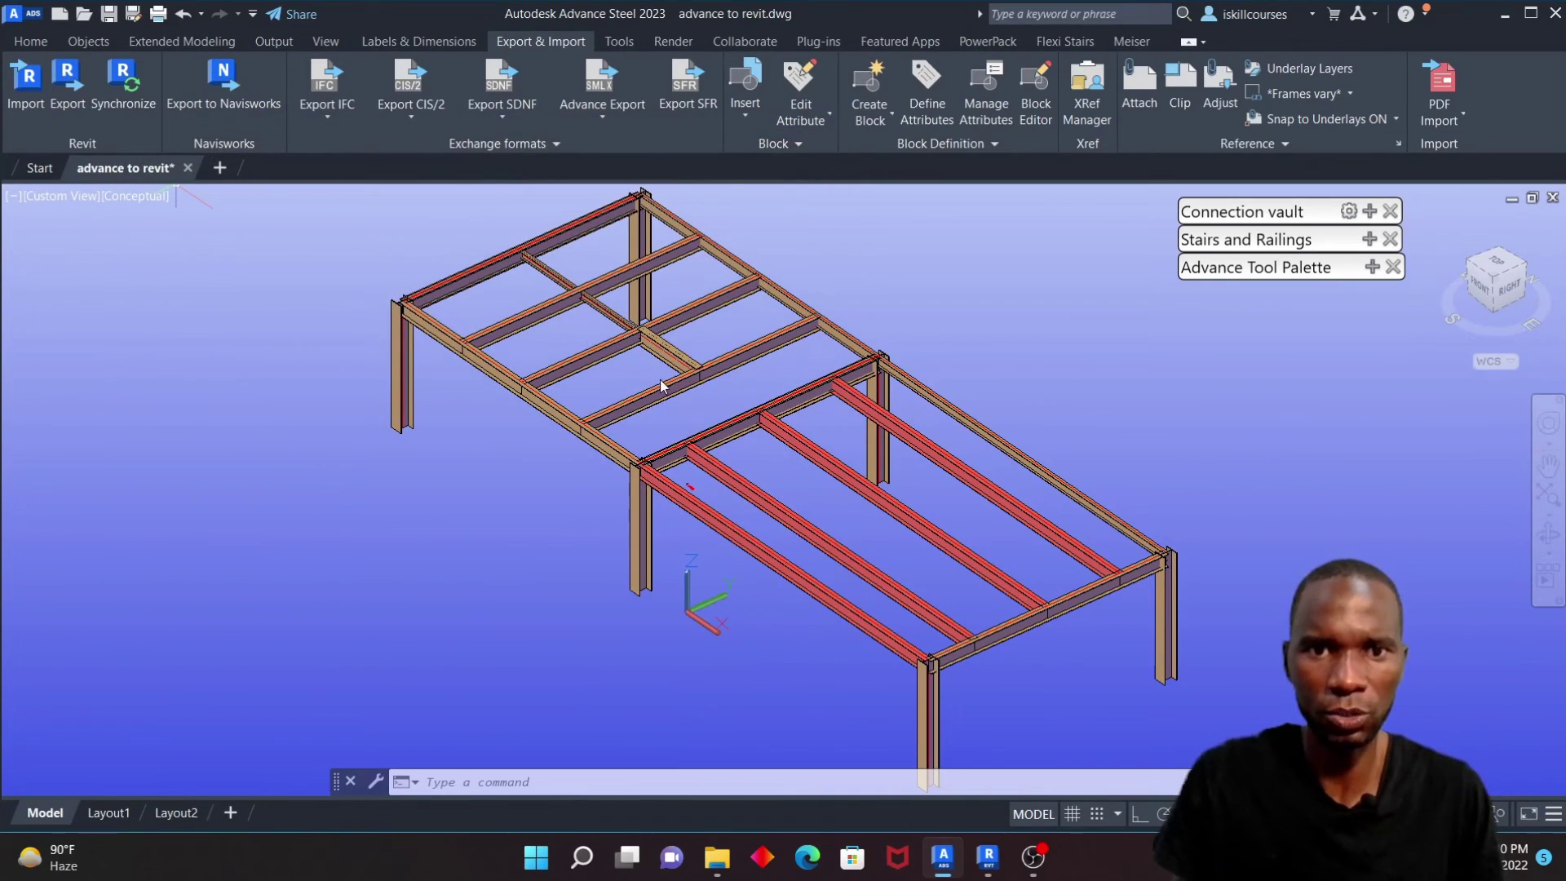
scroll(644, 353, "up", 4)
scroll(645, 352, "down", 5)
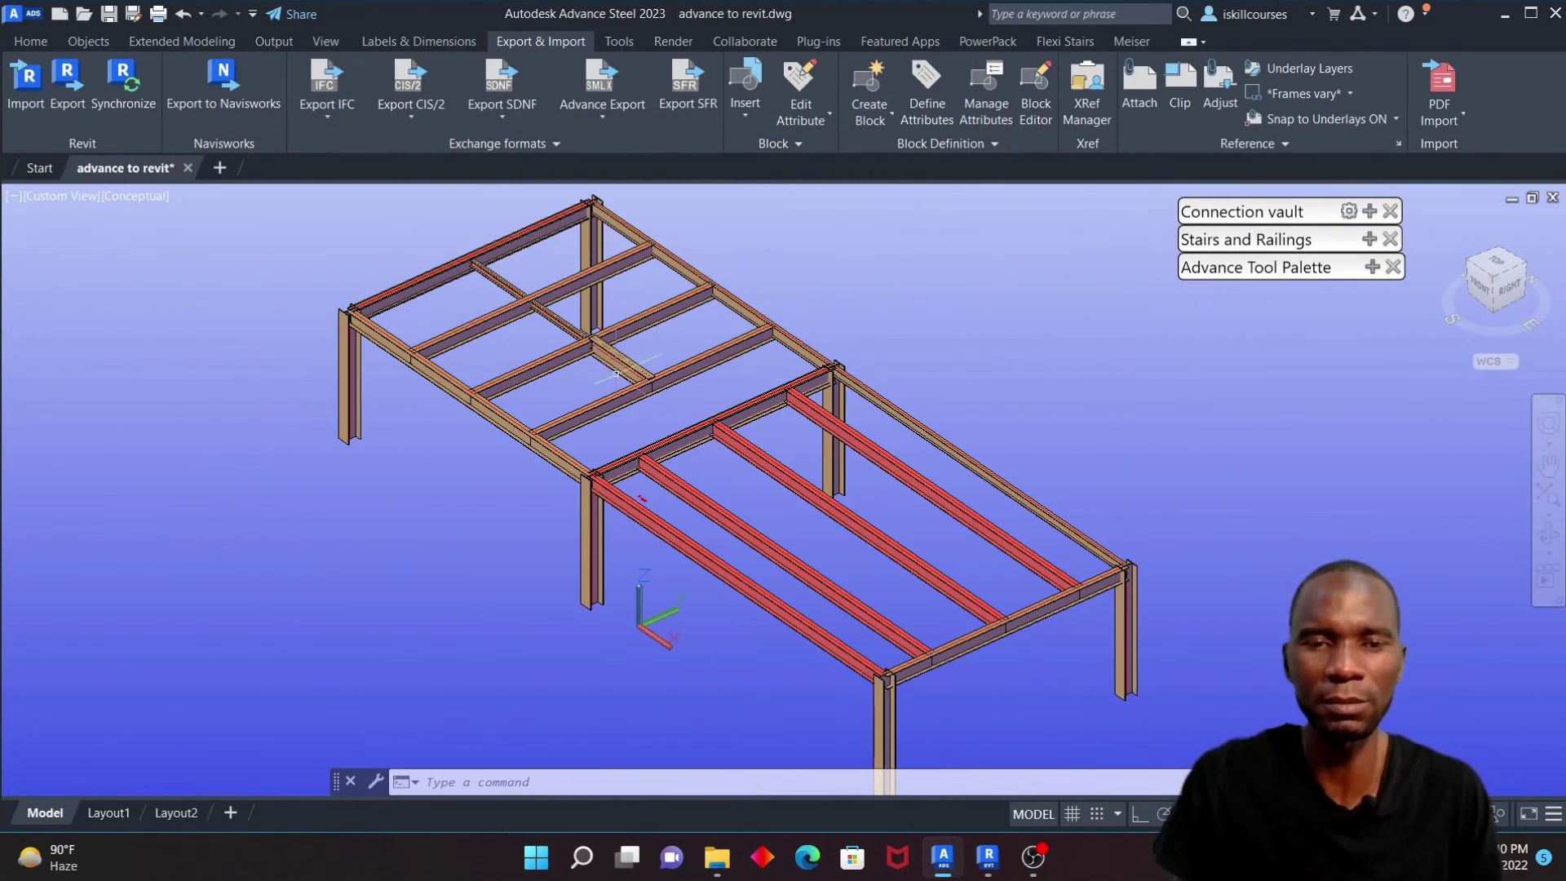
scroll(583, 357, "up", 3)
scroll(583, 356, "up", 4)
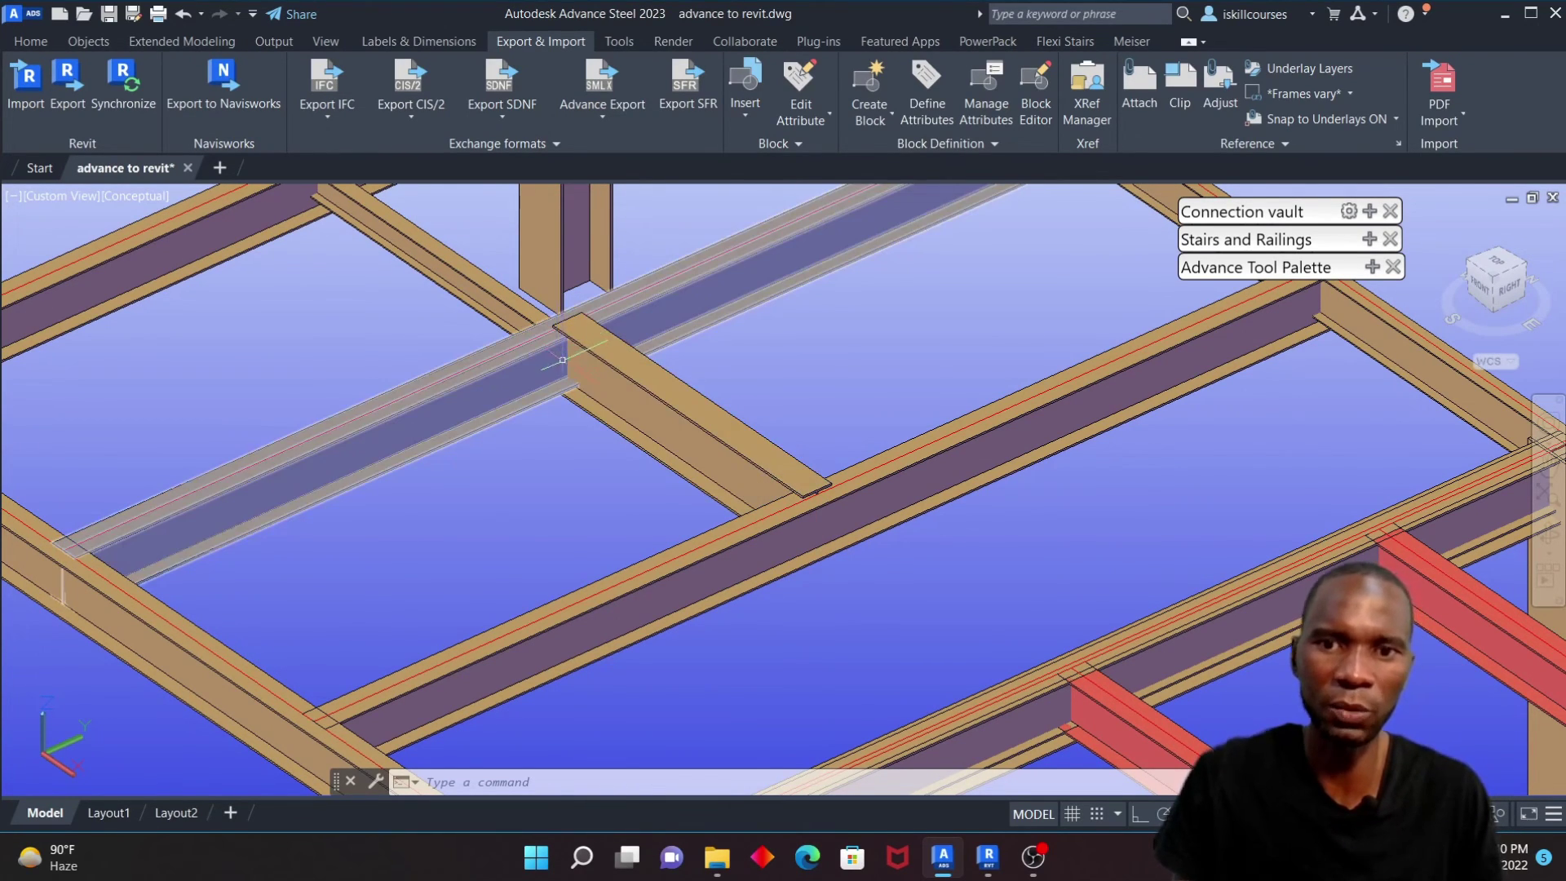
scroll(563, 360, "down", 5)
left_click(626, 430)
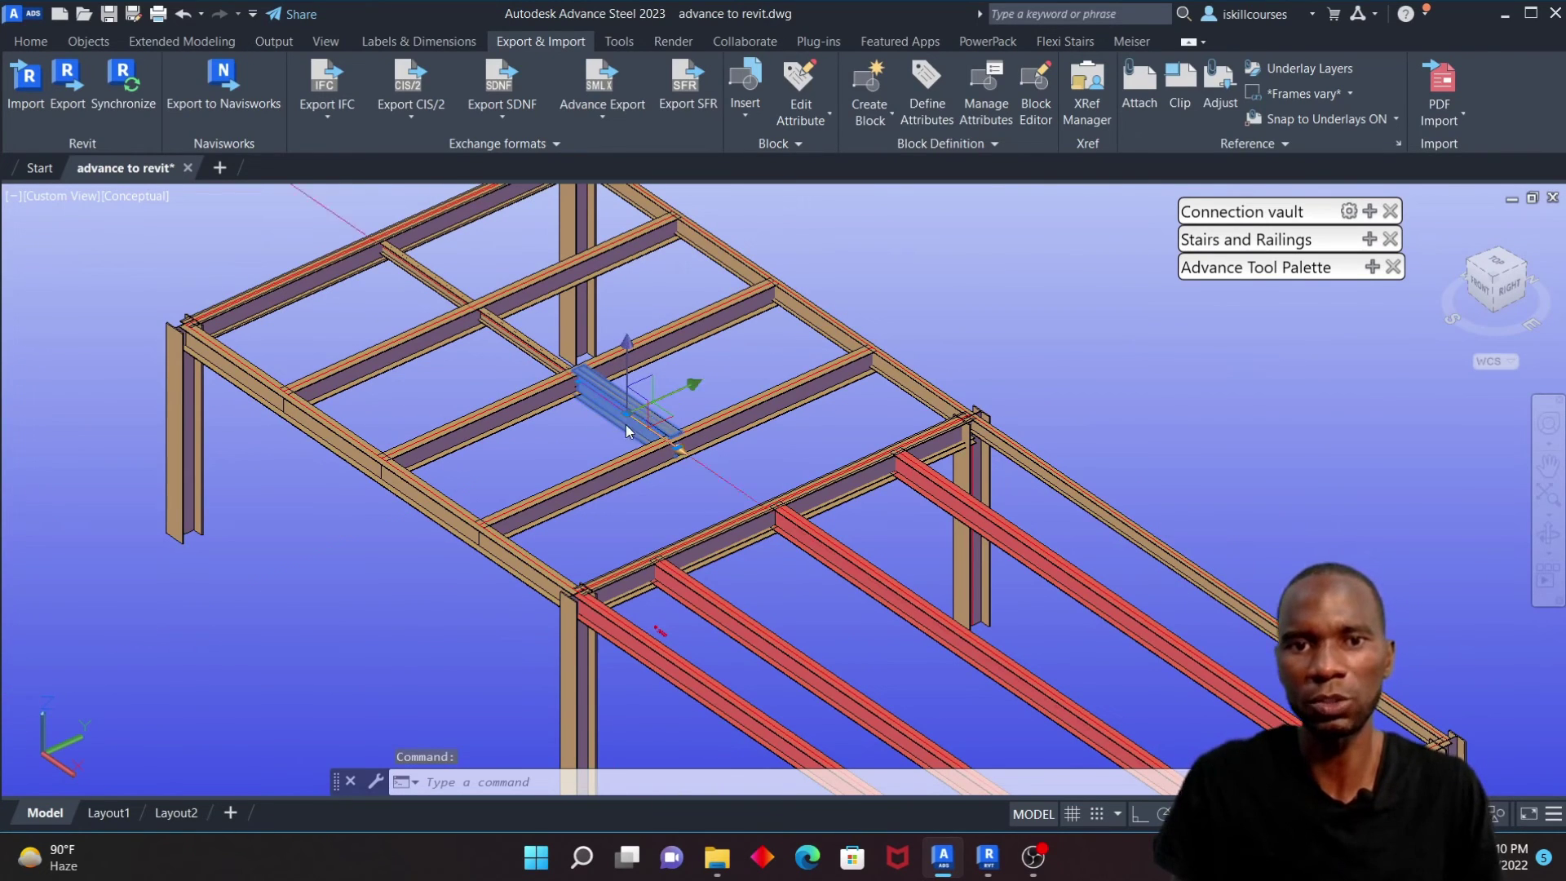
scroll(627, 430, "down", 4)
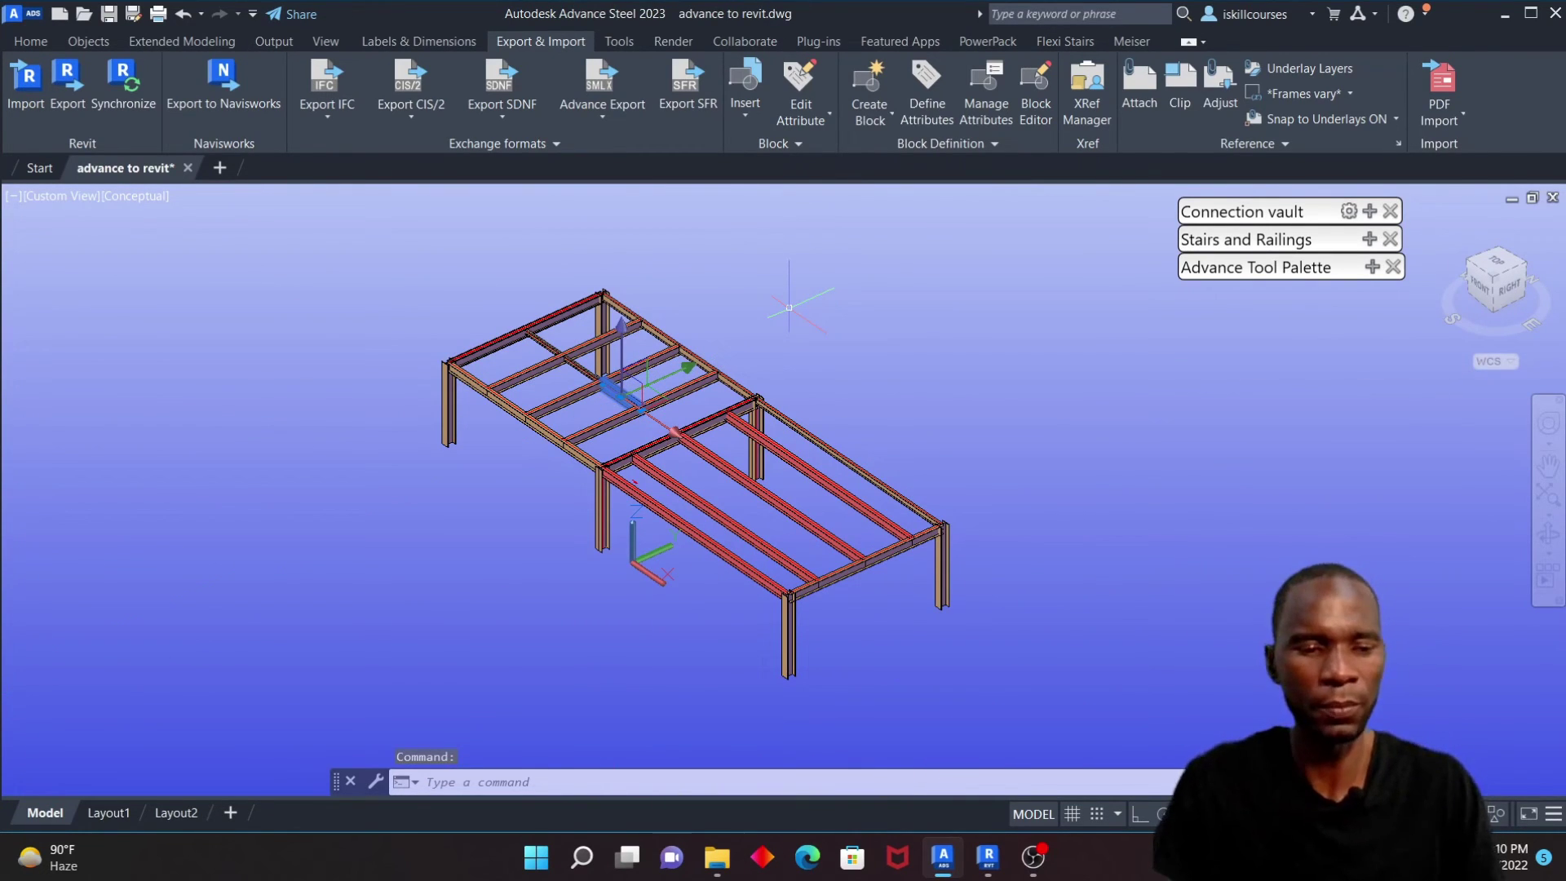
middle_click(656, 452)
key("Escape")
scroll(656, 452, "up", 5)
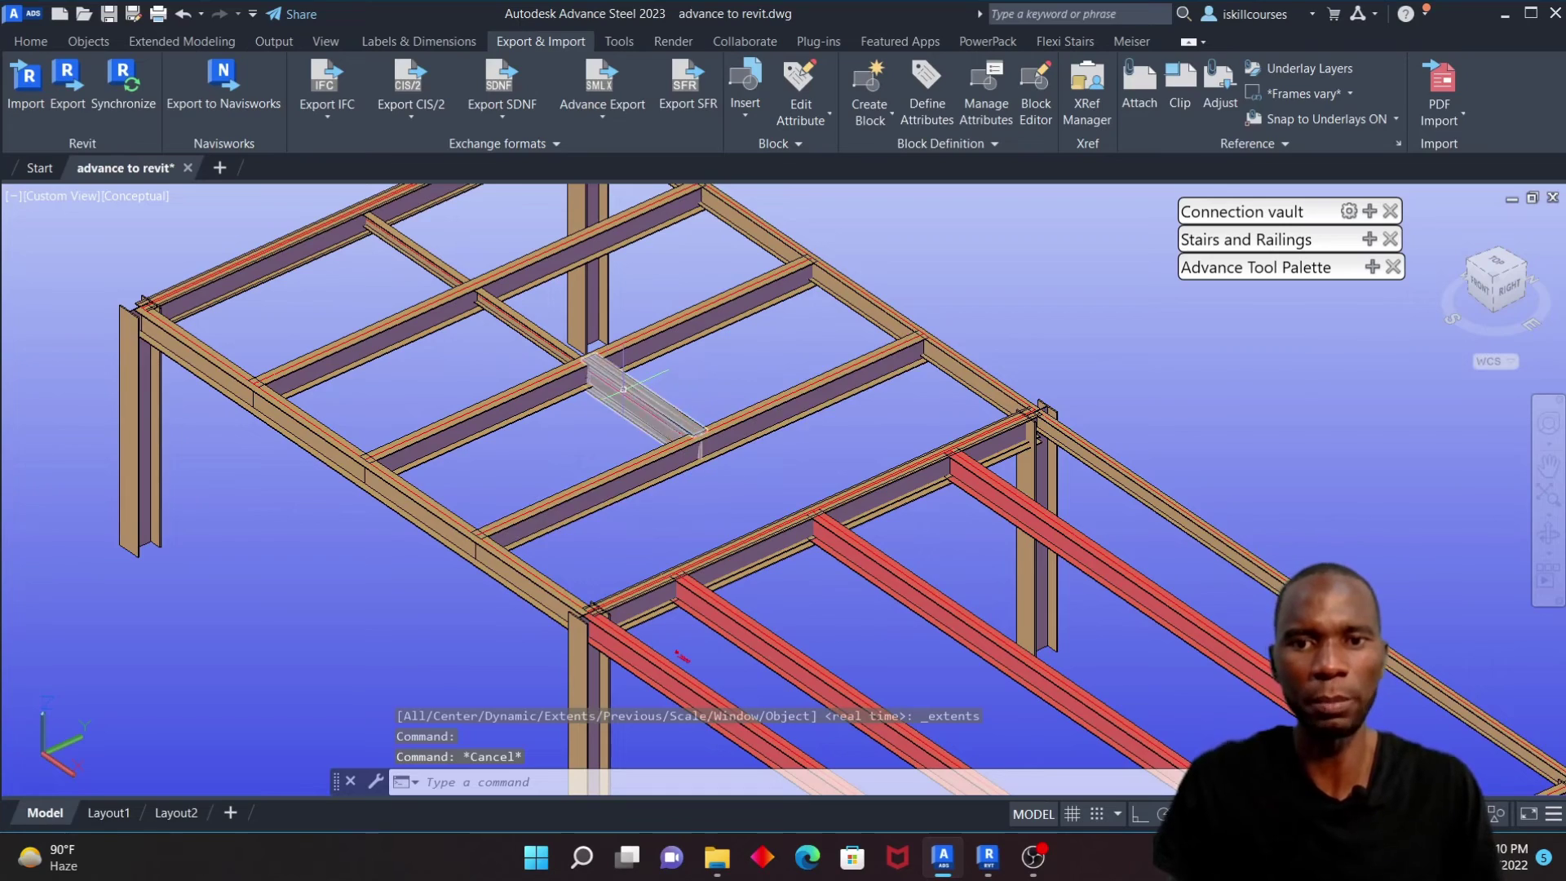